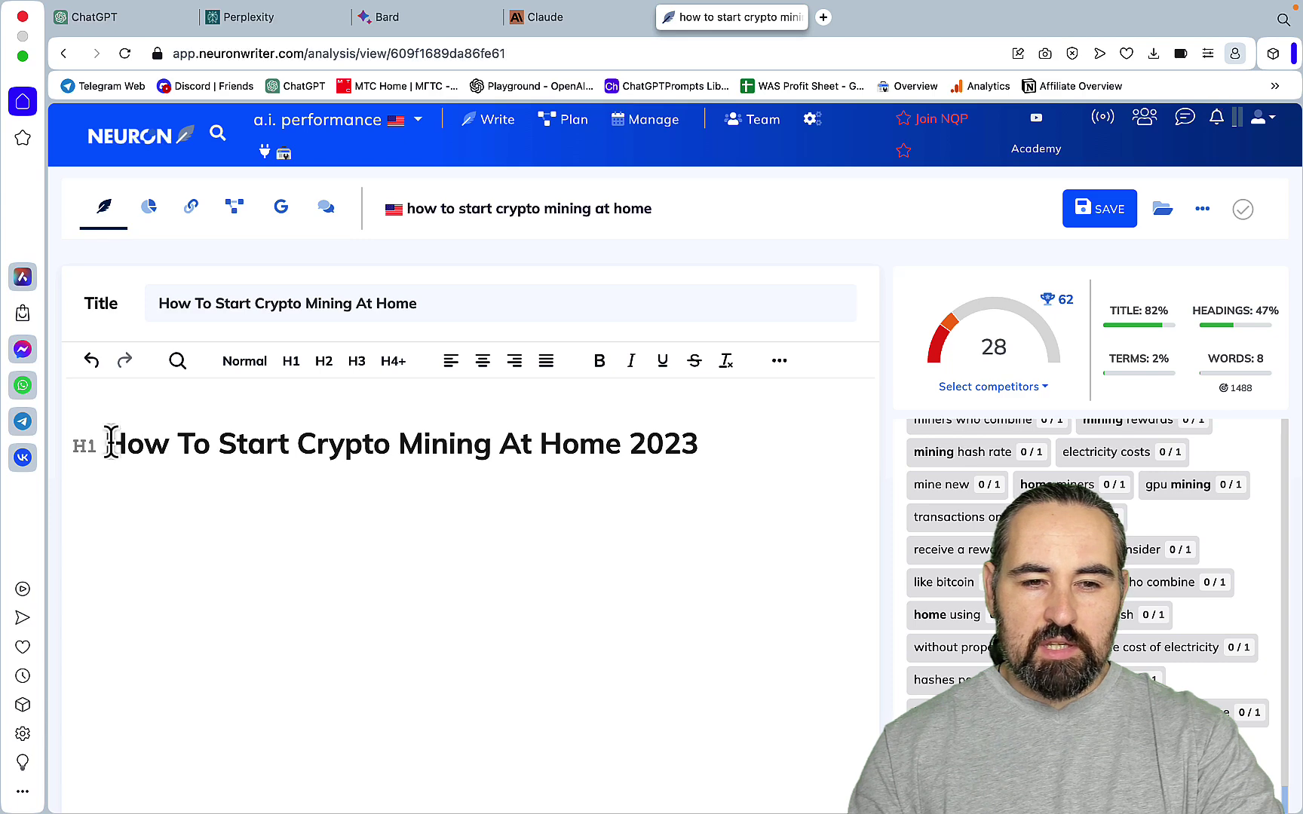
Step: Copy all of NeuronWriter's suggested terms and paste them below the H1 heading in the article
drag(107, 441, 410, 465)
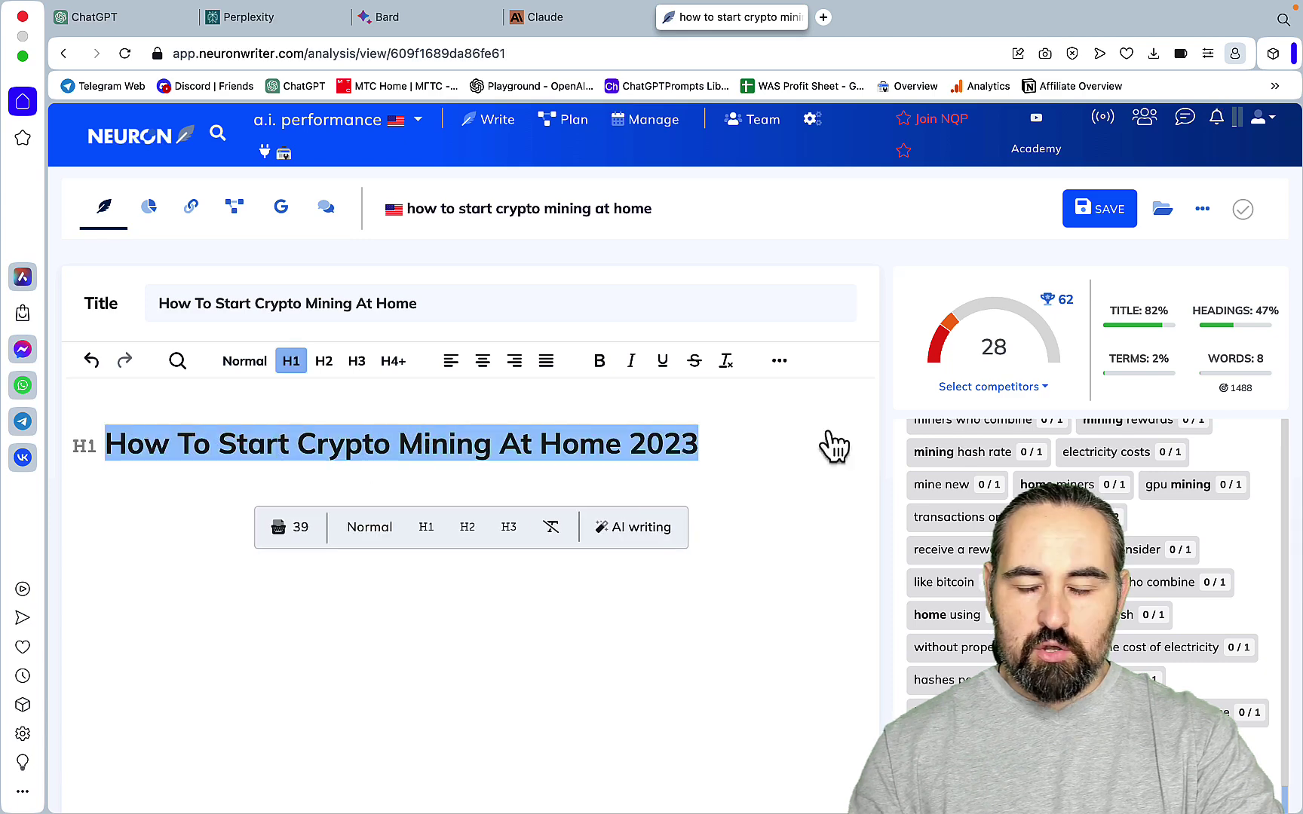
scroll(1221, 584, down, 5)
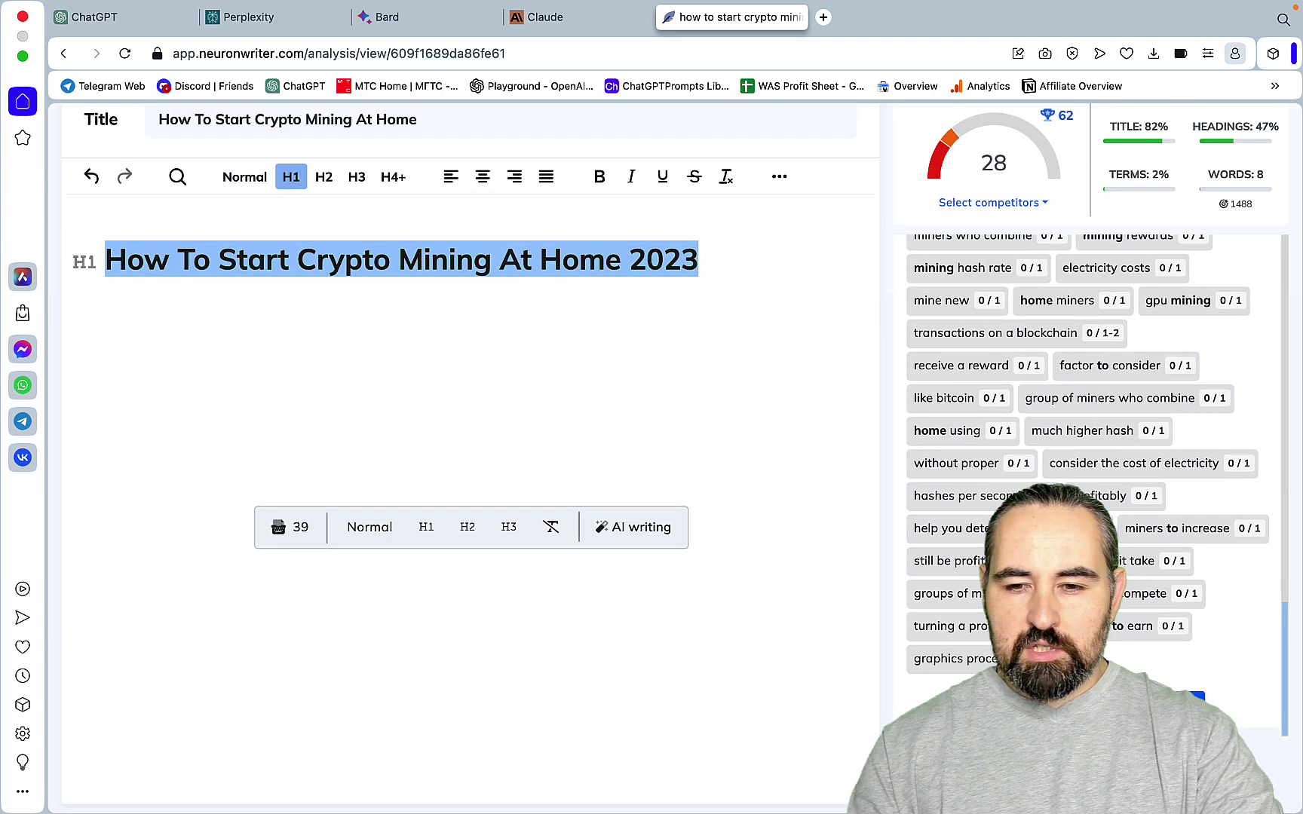
click(1183, 698)
click(1180, 570)
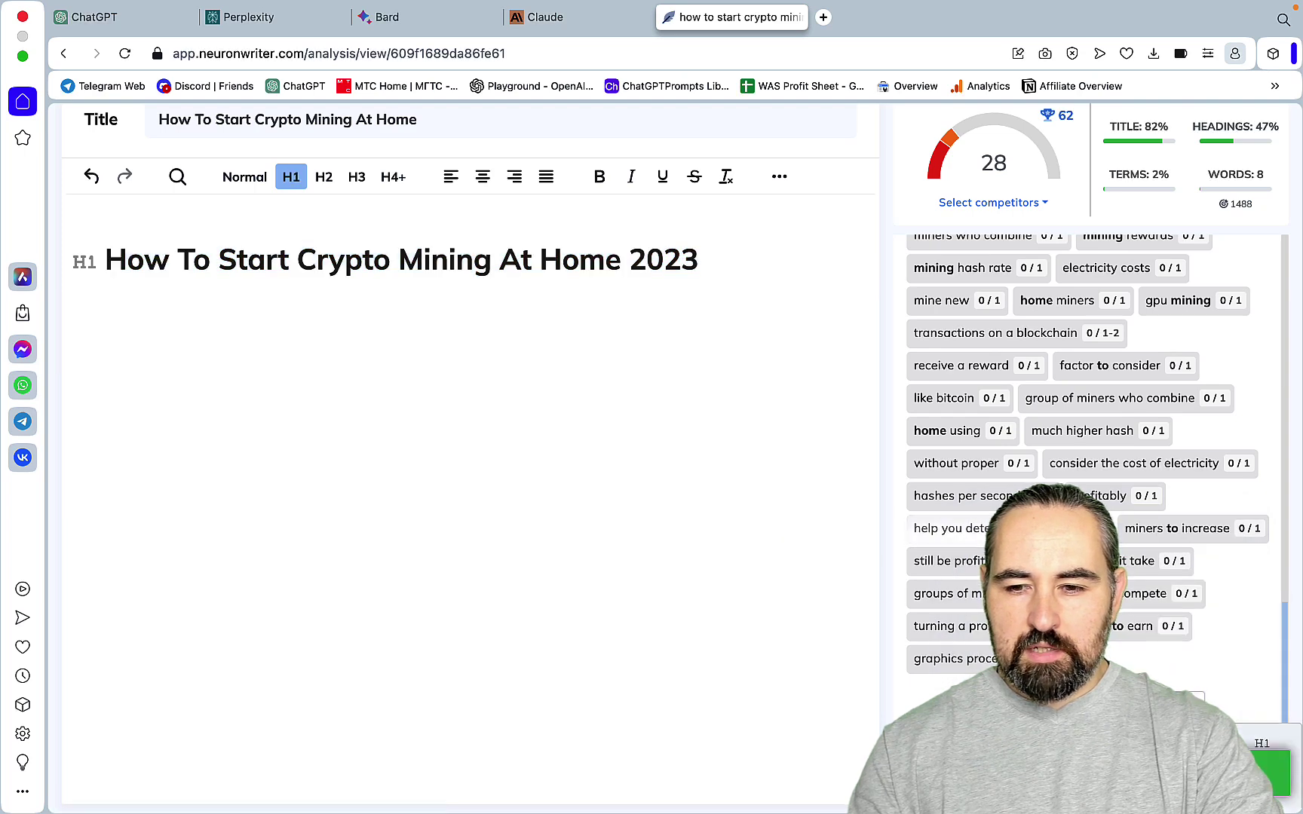
click(211, 368)
key(super+v)
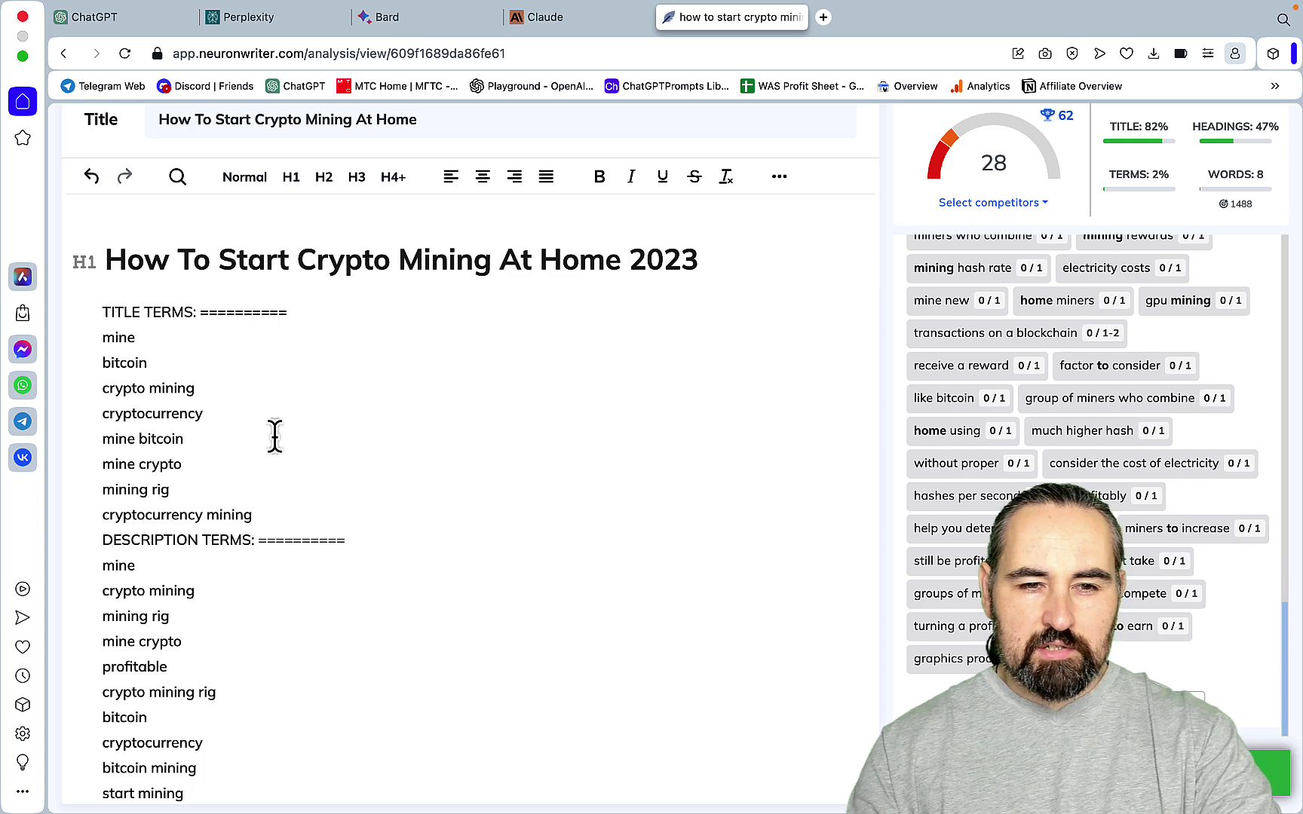
Step: Delete the TITLE TERMS and DESCRIPTION TERMS label lines from the pasted list
drag(300, 312, 71, 312)
key(BackSpace)
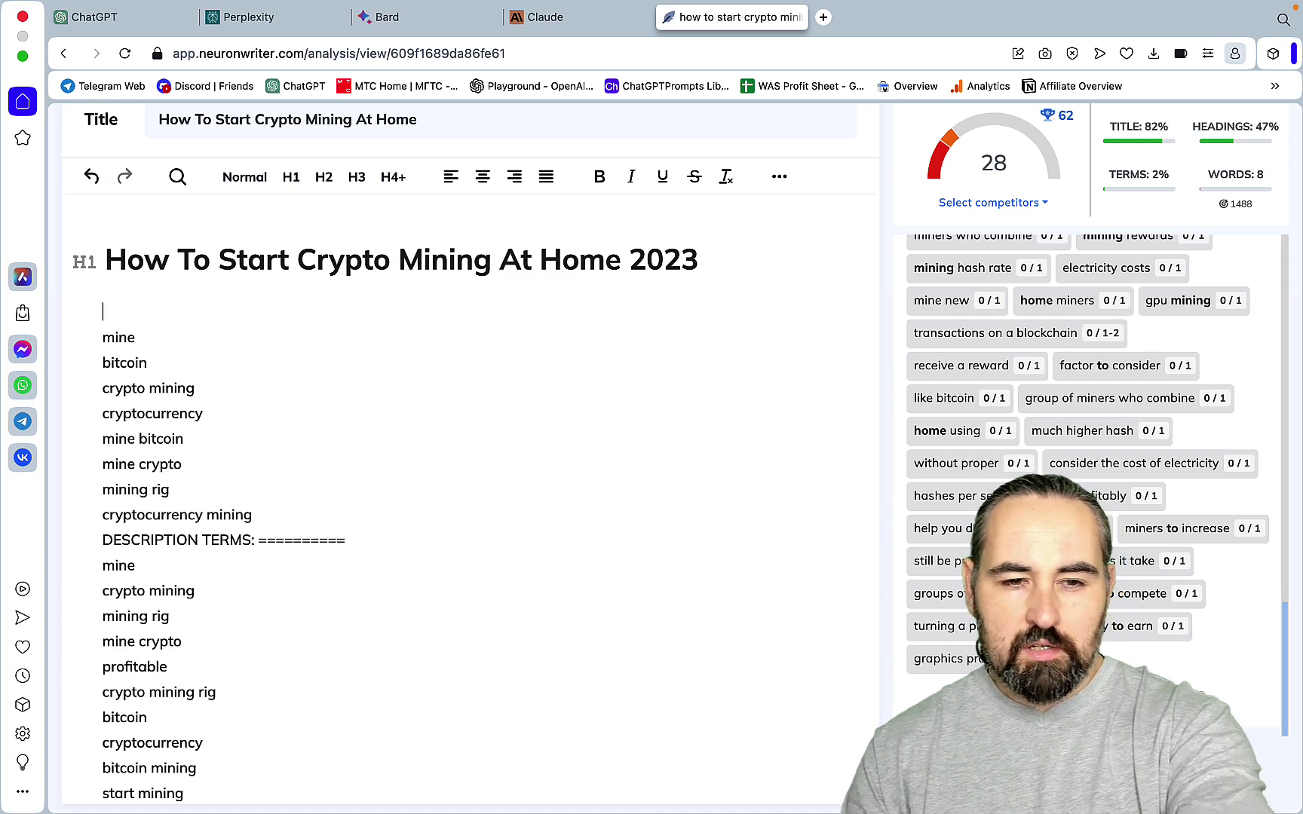
drag(346, 538, 83, 539)
key(BackSpace)
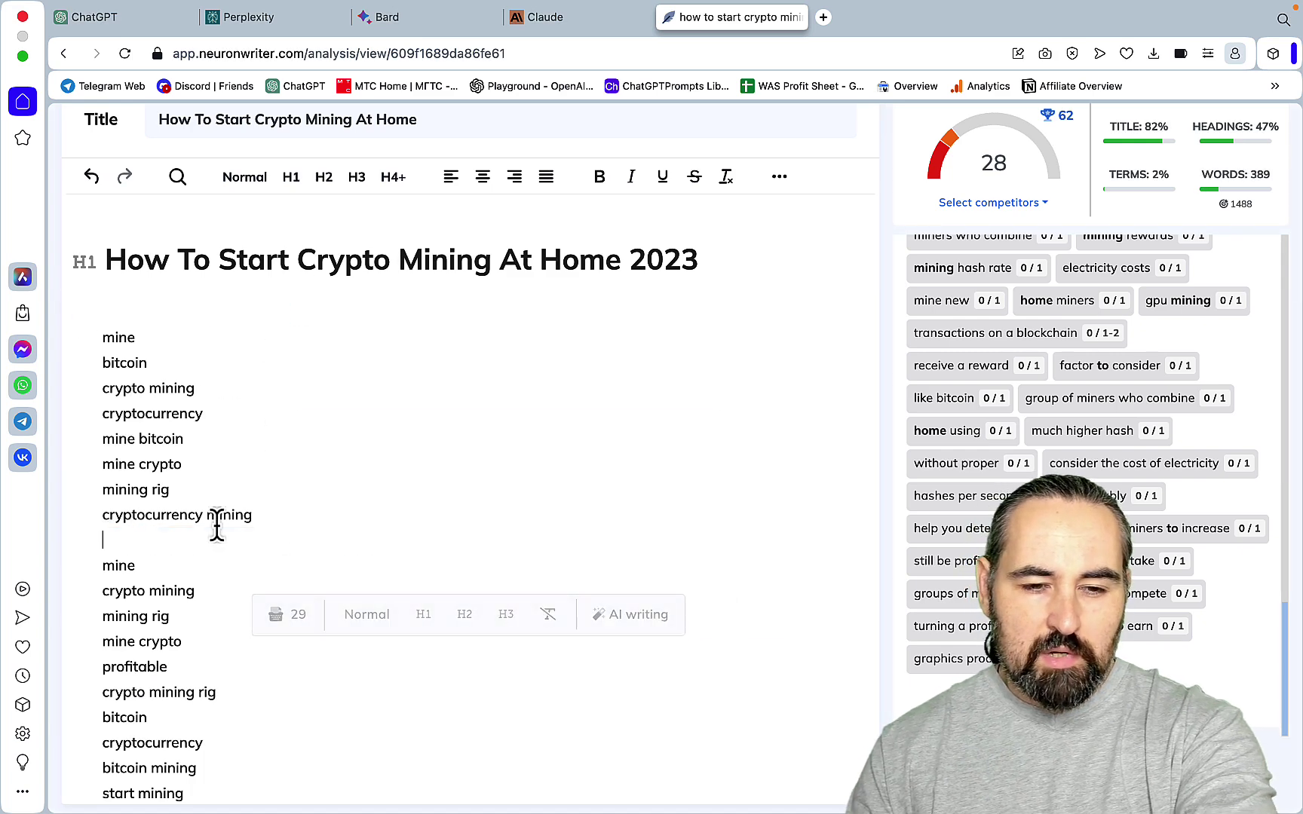
key(BackSpace)
Step: Delete the H1 HEADERS TERMS and H2 HEADERS TERMS label lines from the pasted list
scroll(302, 468, down, 8)
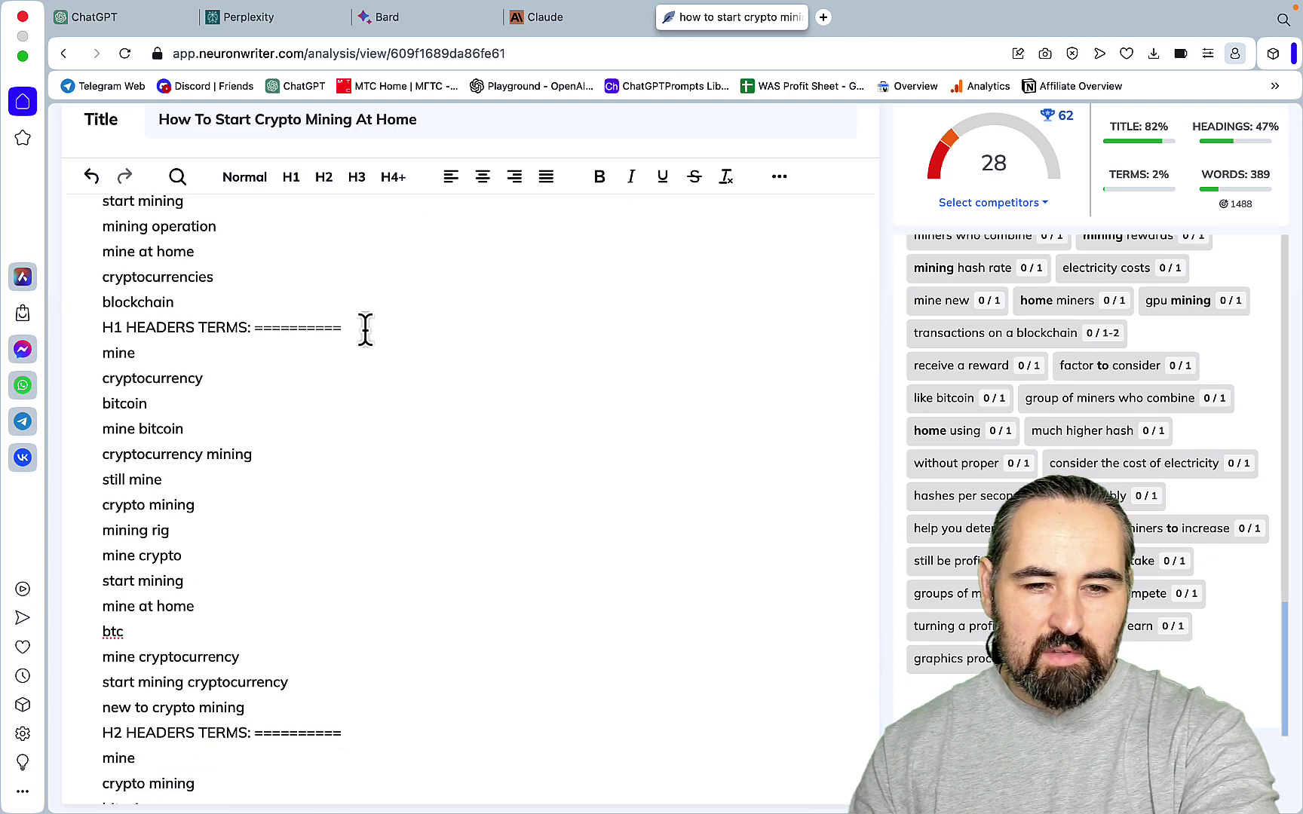
drag(365, 328, 88, 326)
key(BackSpace)
key(BackSpace)
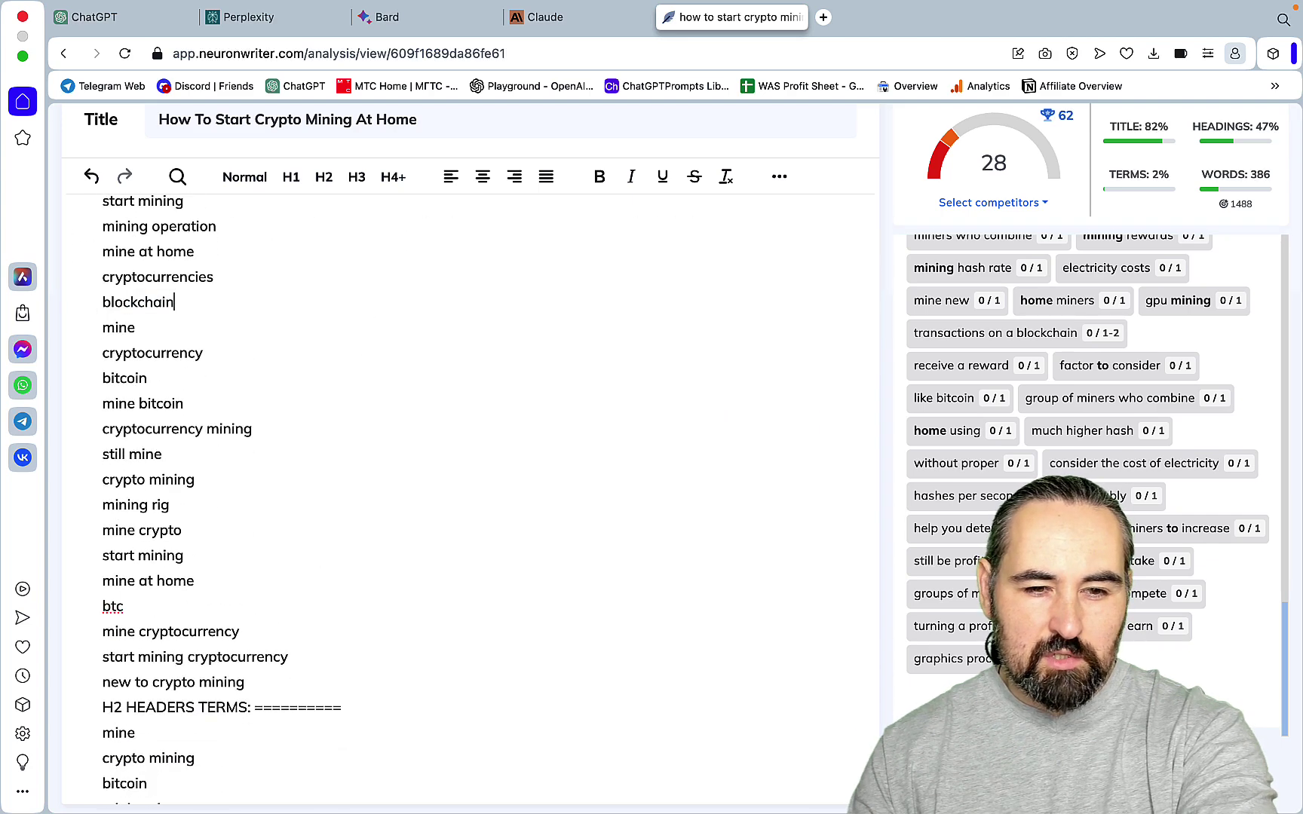
drag(349, 707, 92, 708)
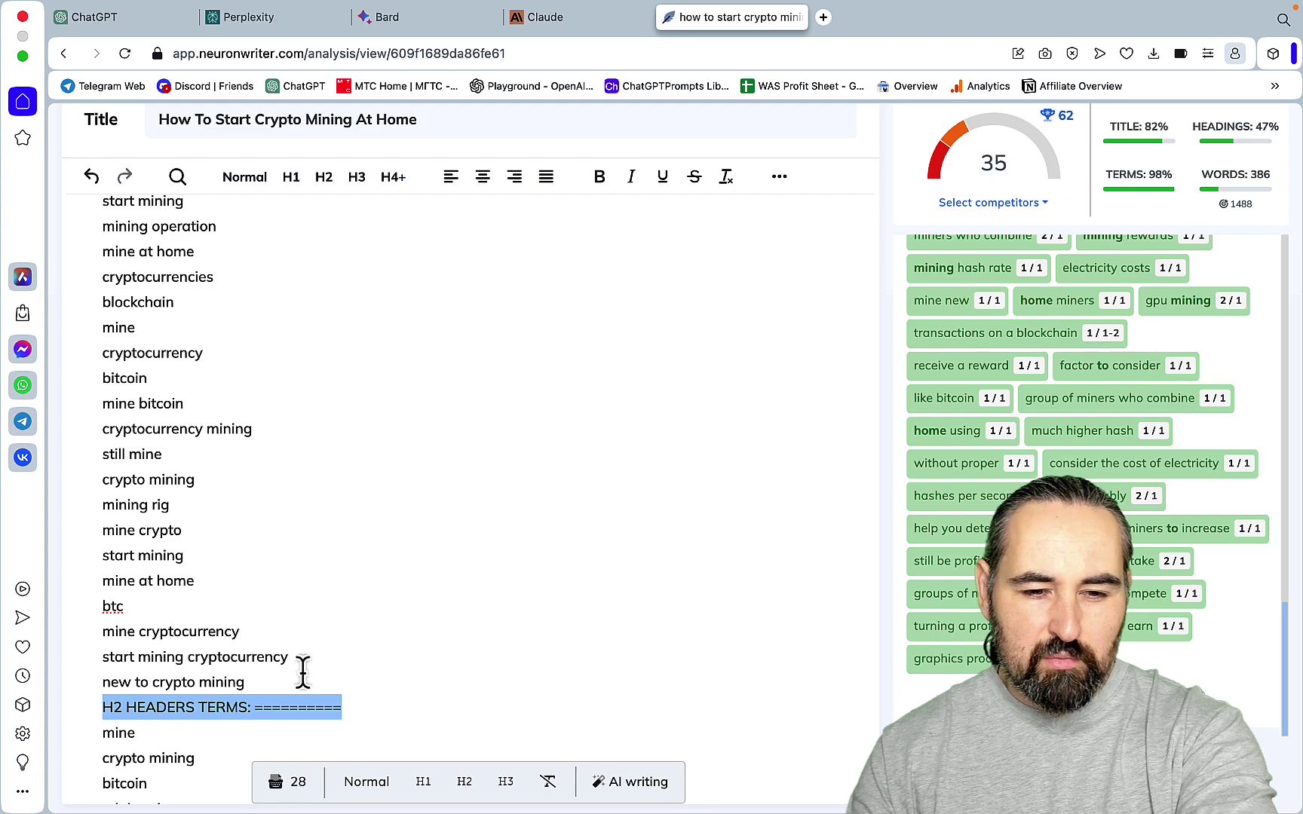
key(BackSpace)
key(BackSpace)
Step: Delete the BASIC TEXT TERMS label together with all title, description and header terms listed above it
scroll(303, 670, down, 15)
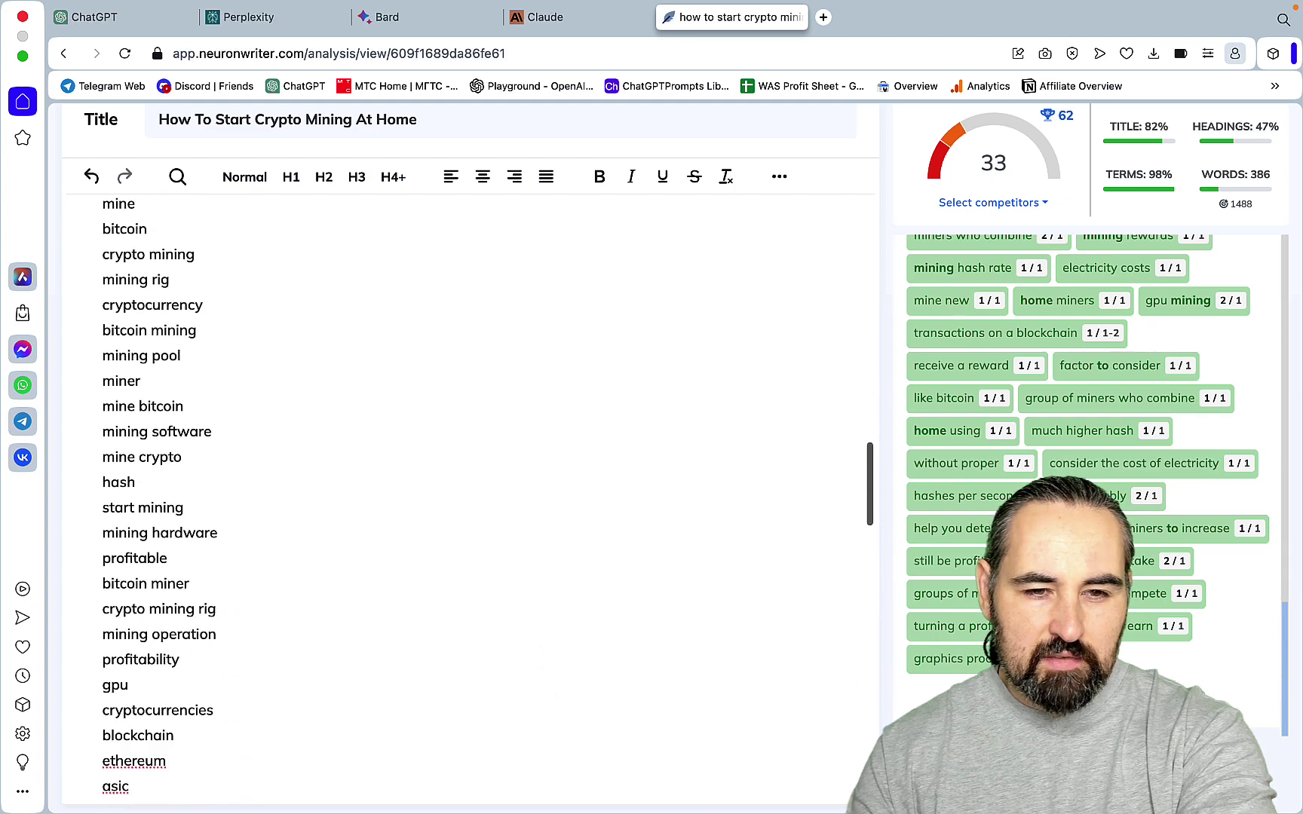
scroll(467, 490, up, 3)
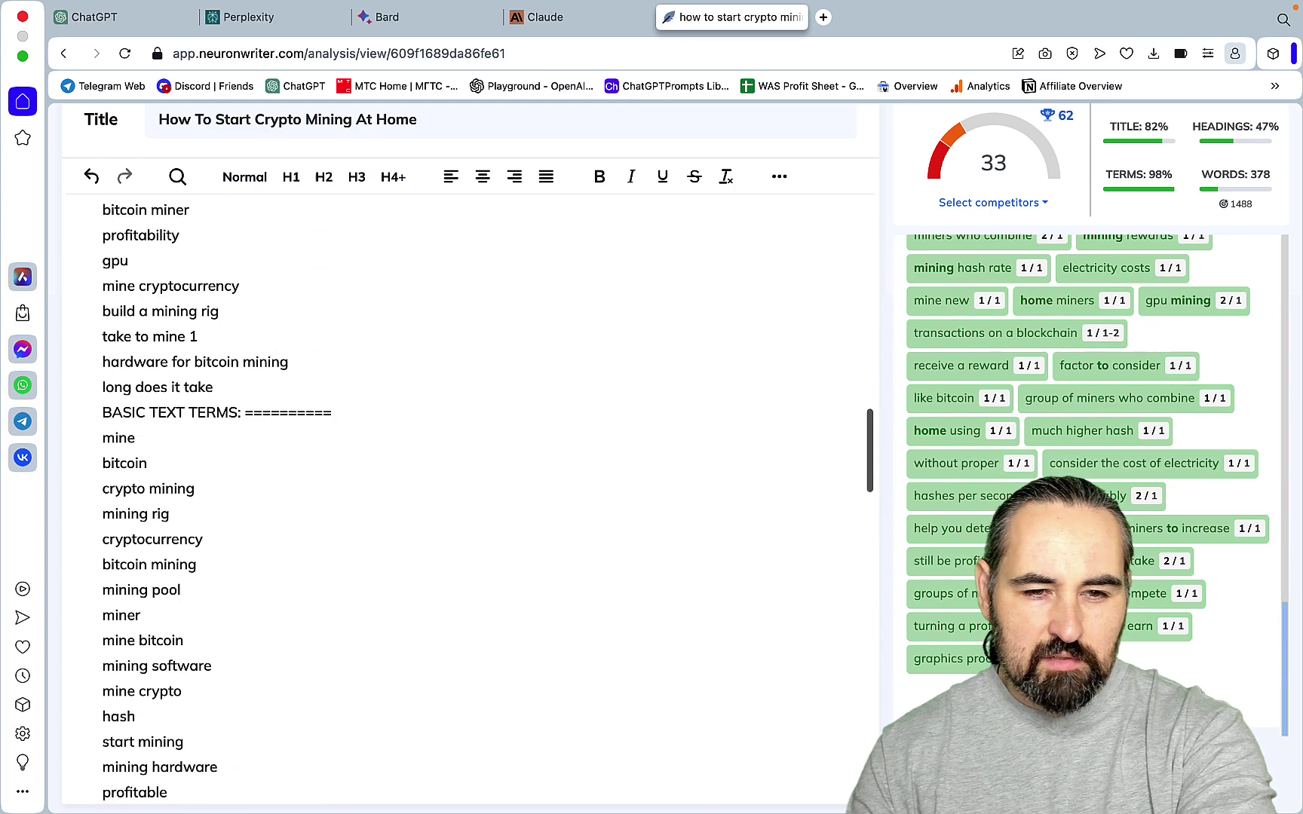
triple_click(329, 401)
click(353, 412)
drag(353, 413, 21, 351)
key(BackSpace)
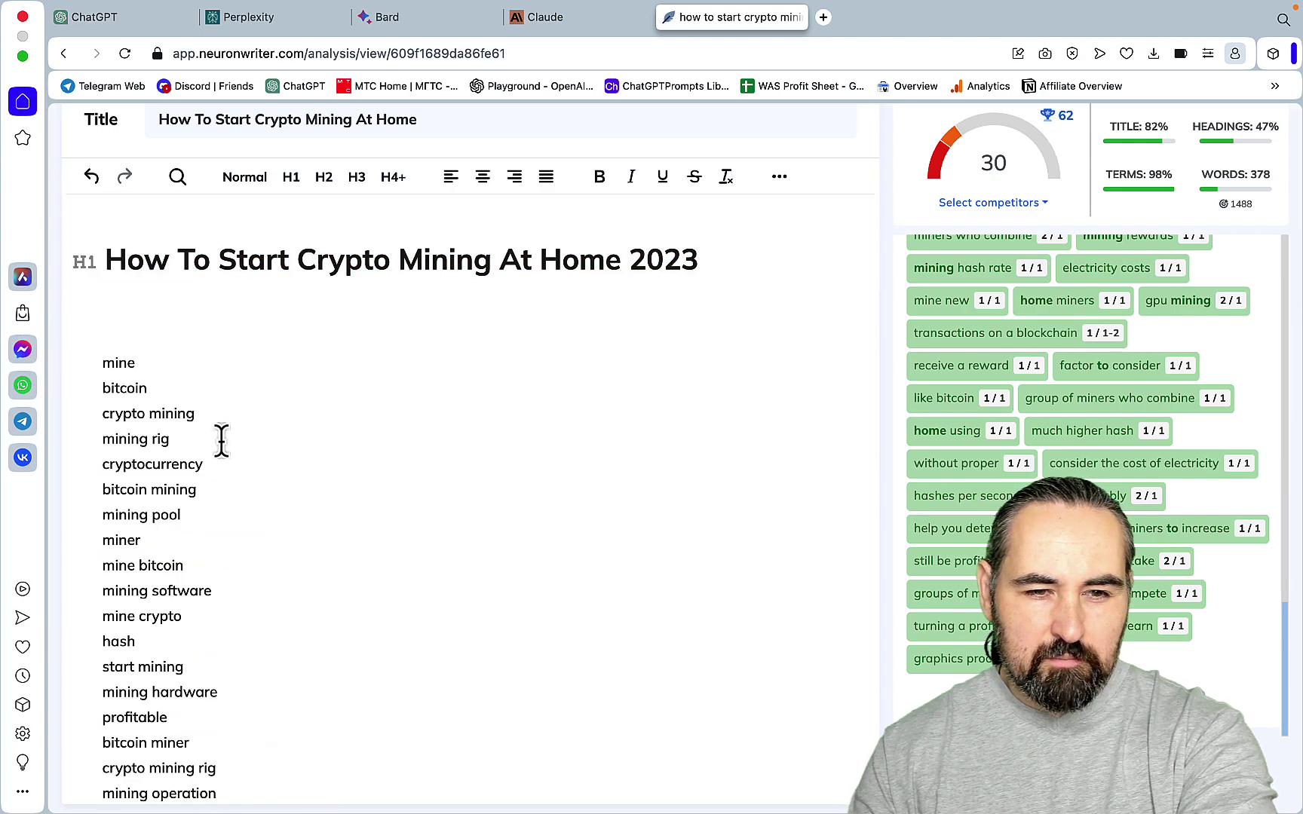
Step: Delete the EXTENDED TEXT TERMS label line and check the remaining term list and the content score
scroll(251, 498, down, 6)
scroll(251, 493, down, 3)
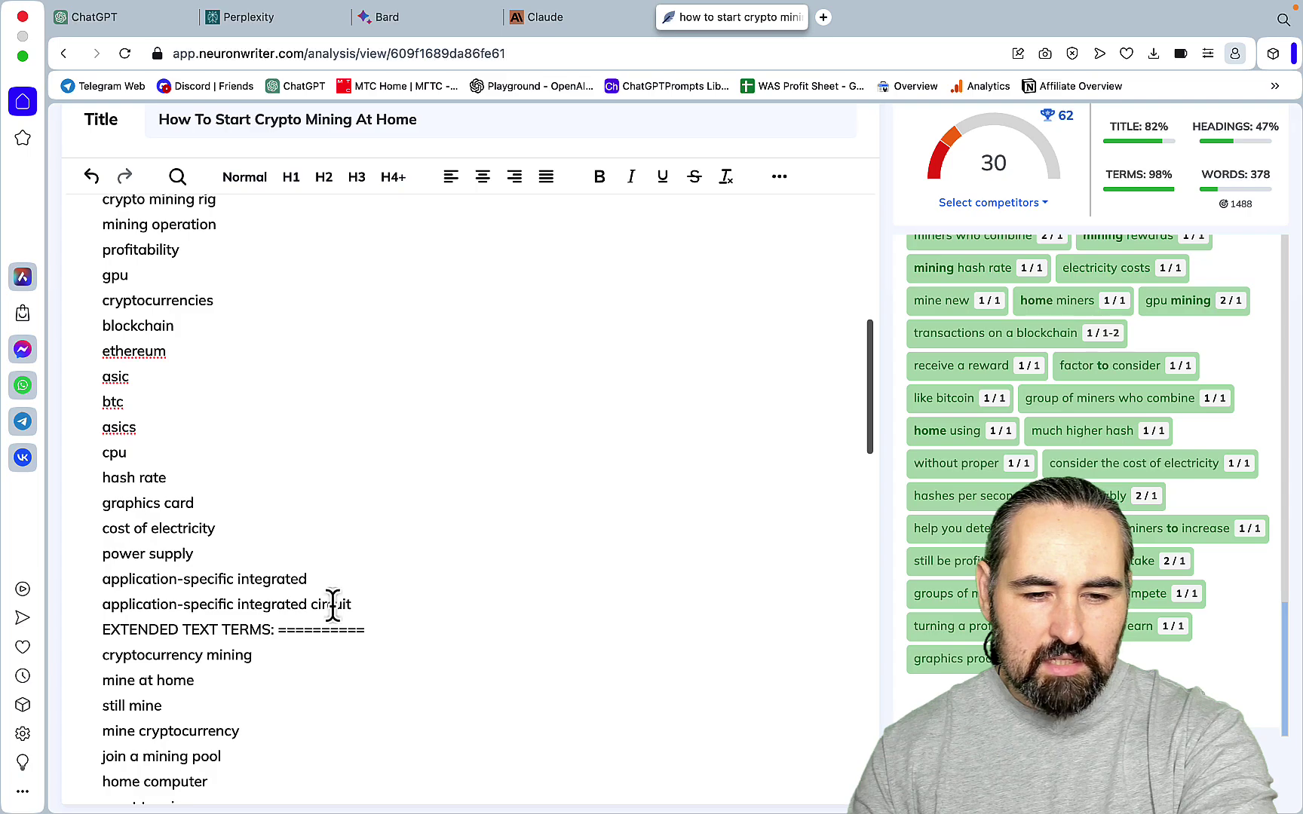
drag(375, 625, 82, 617)
key(BackSpace)
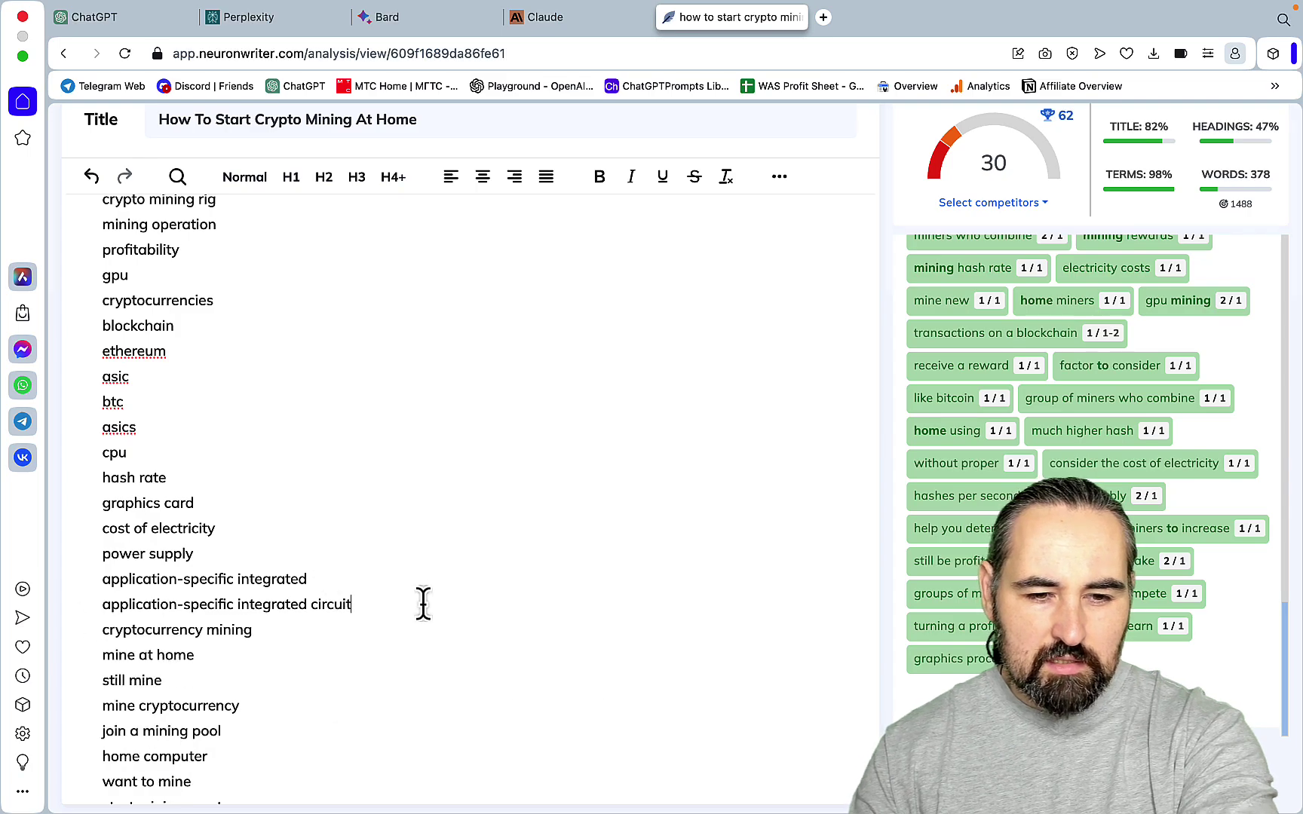
scroll(421, 604, down, 10)
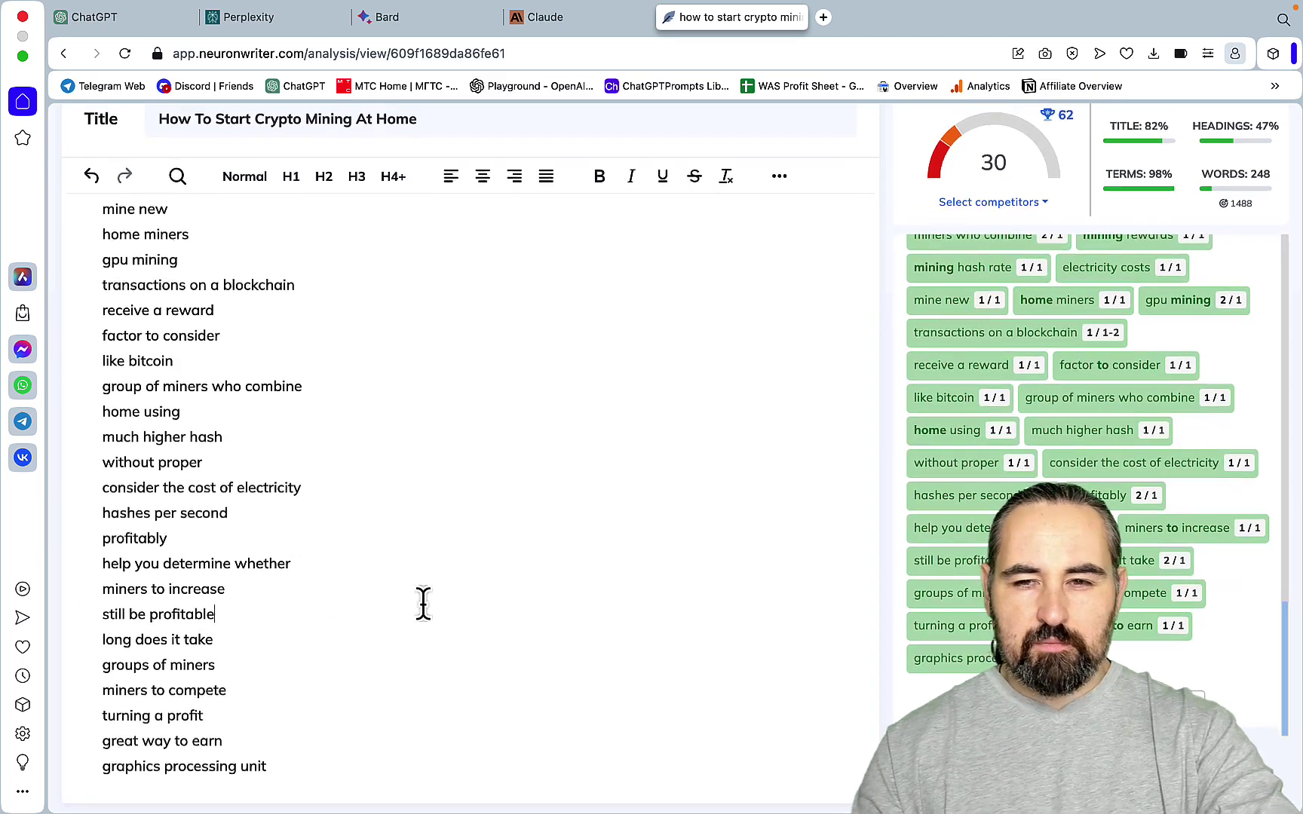
scroll(423, 603, up, 20)
scroll(426, 599, up, 3)
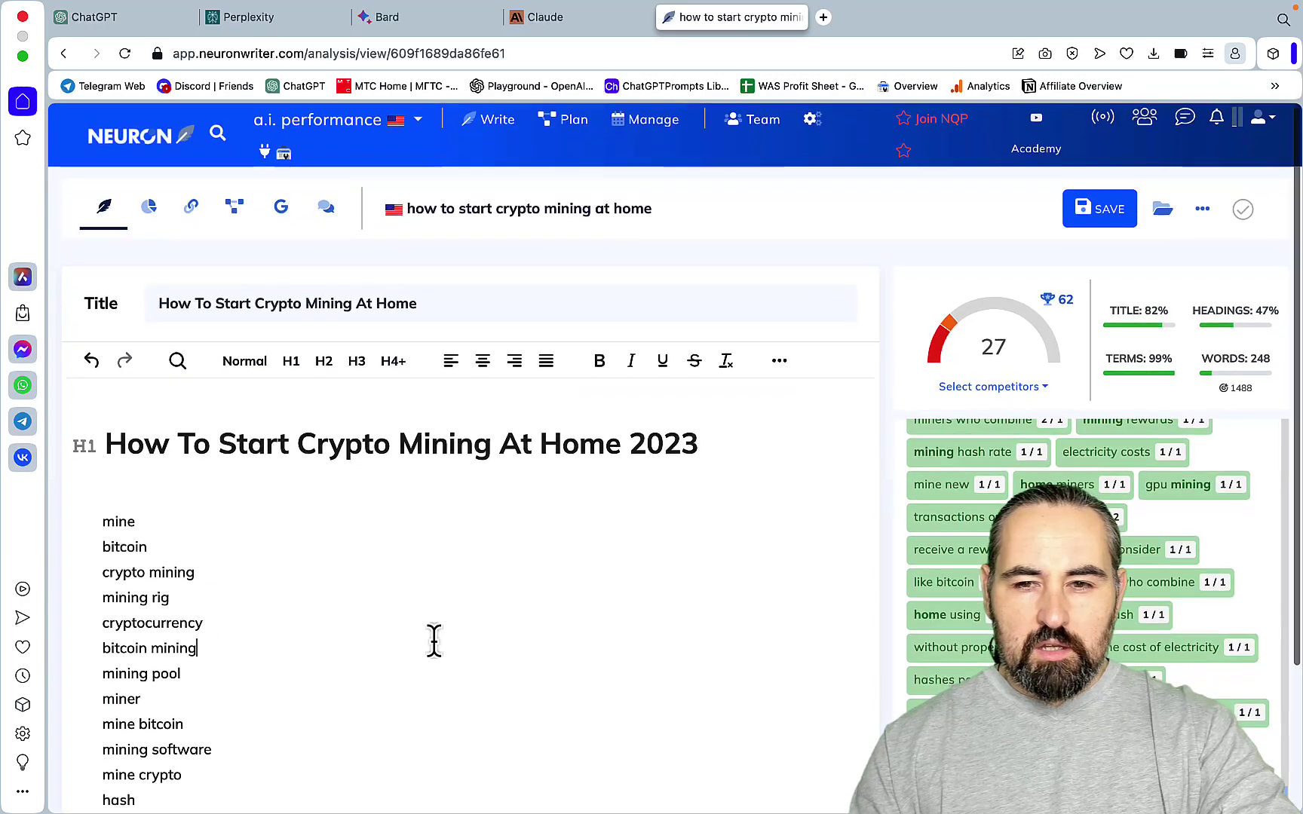
scroll(891, 643, up, 10)
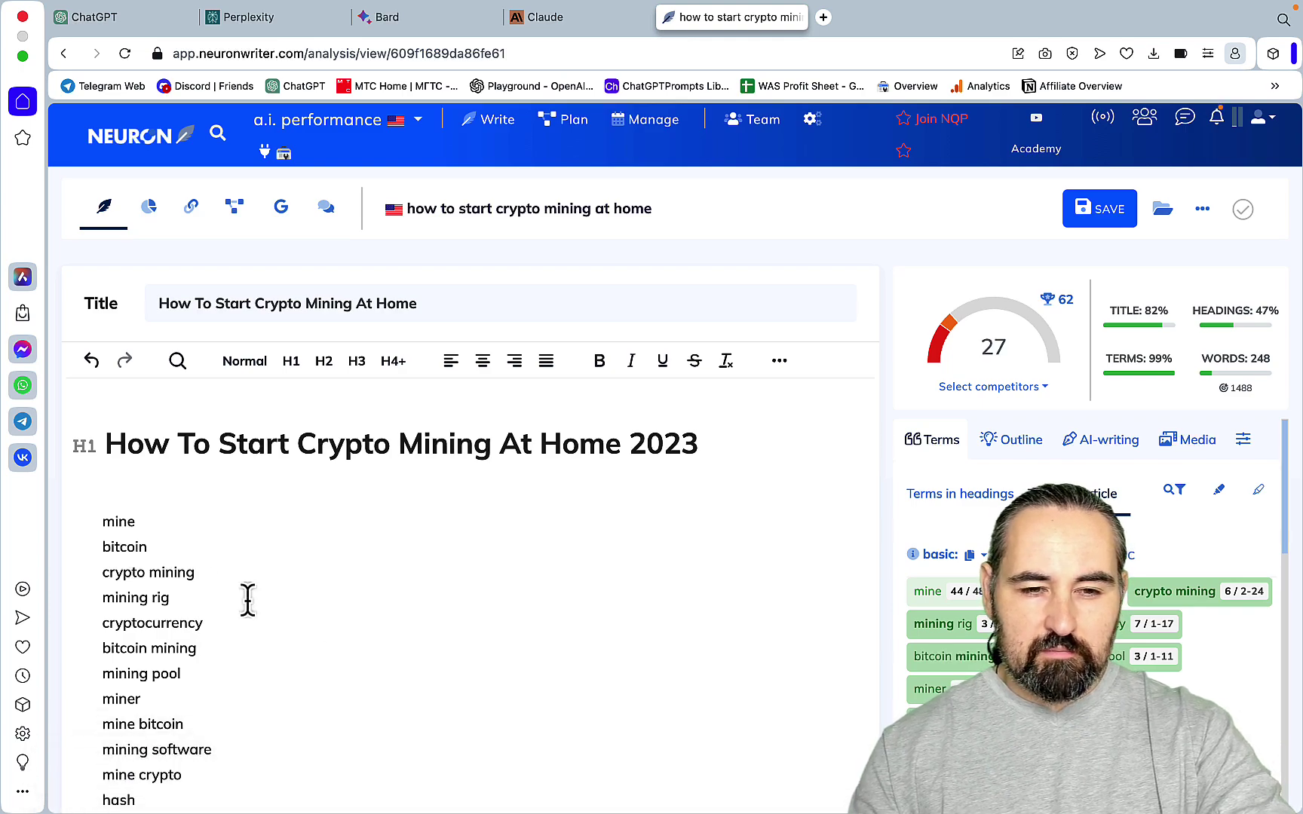
Step: Clear the whole pasted term list from the article, keeping only the H1 heading
drag(95, 521, 120, 812)
key(BackSpace)
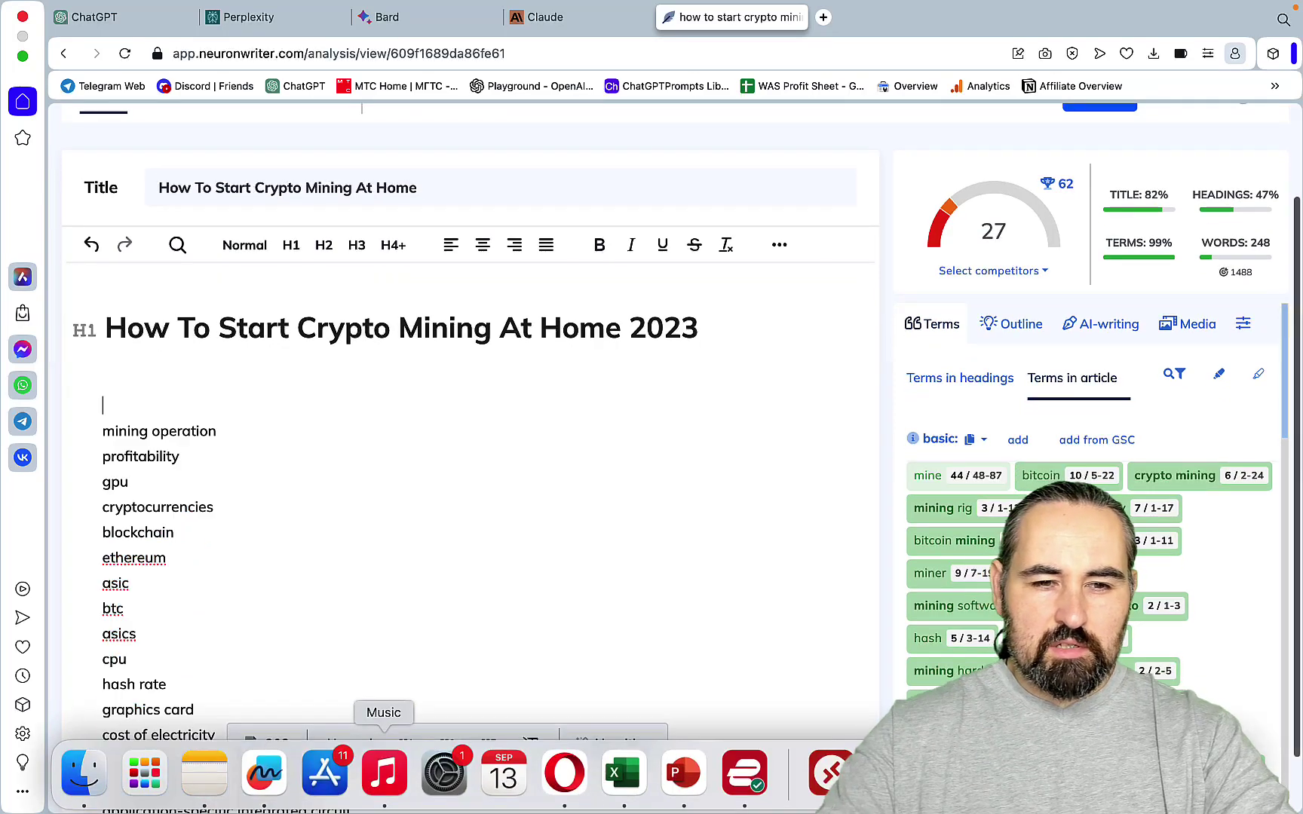
drag(103, 430, 360, 806)
key(BackSpace)
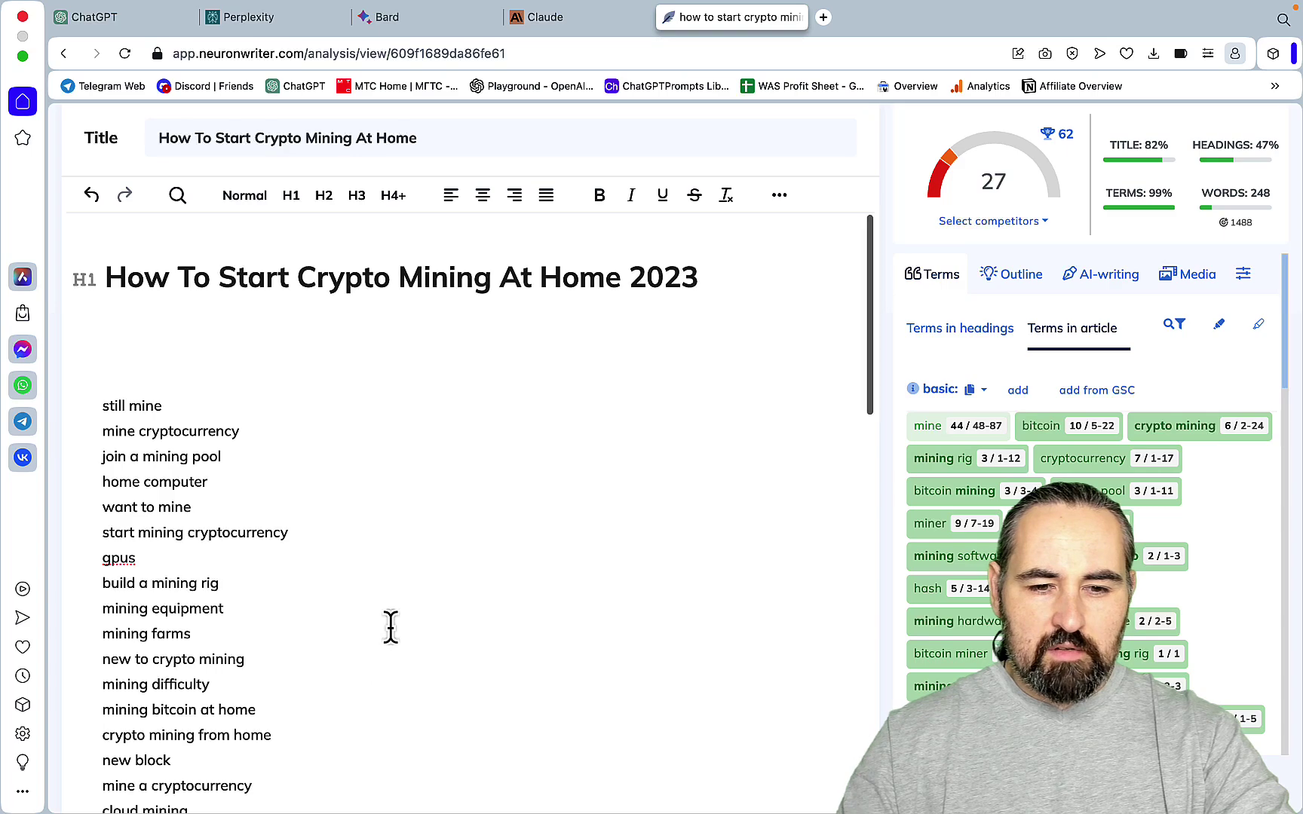
scroll(390, 625, down, 15)
click(339, 702)
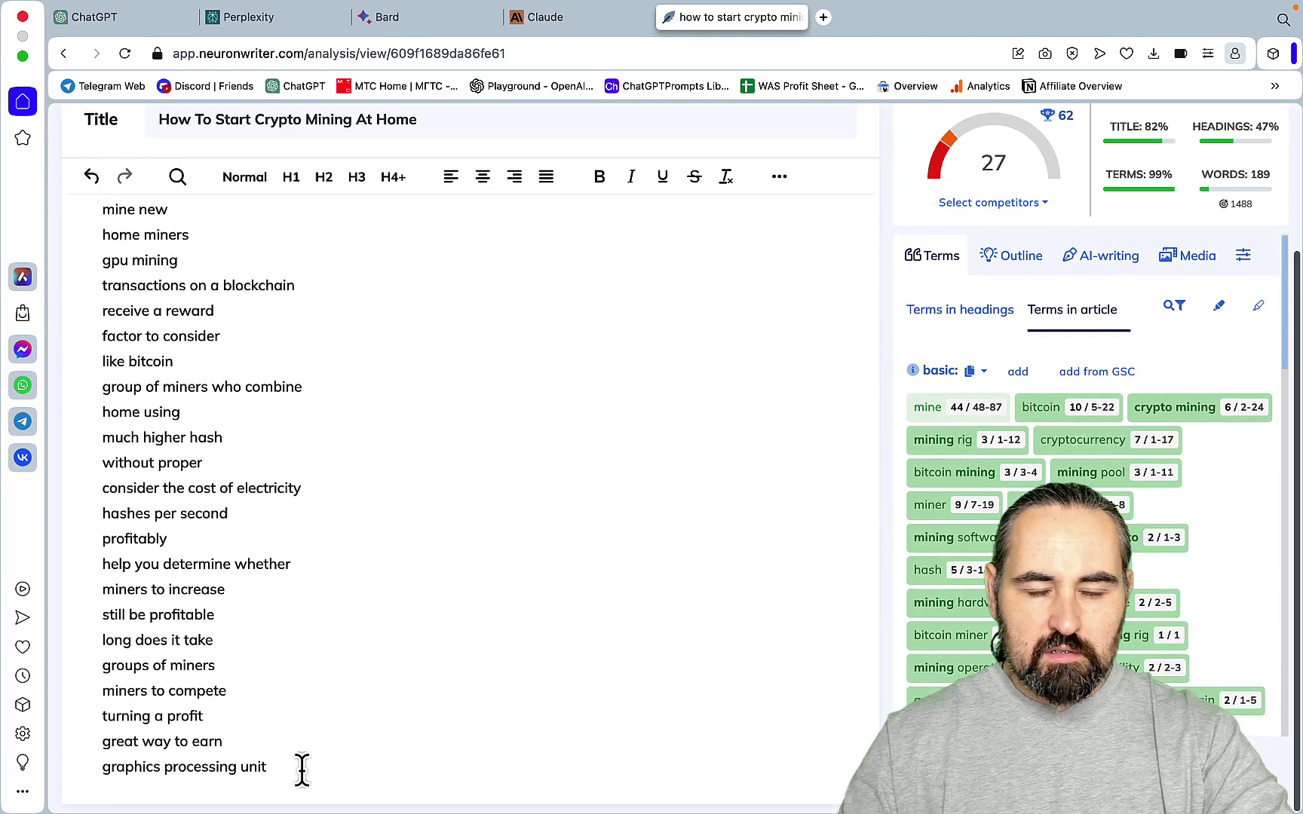
drag(300, 767, 87, 572)
key(BackSpace)
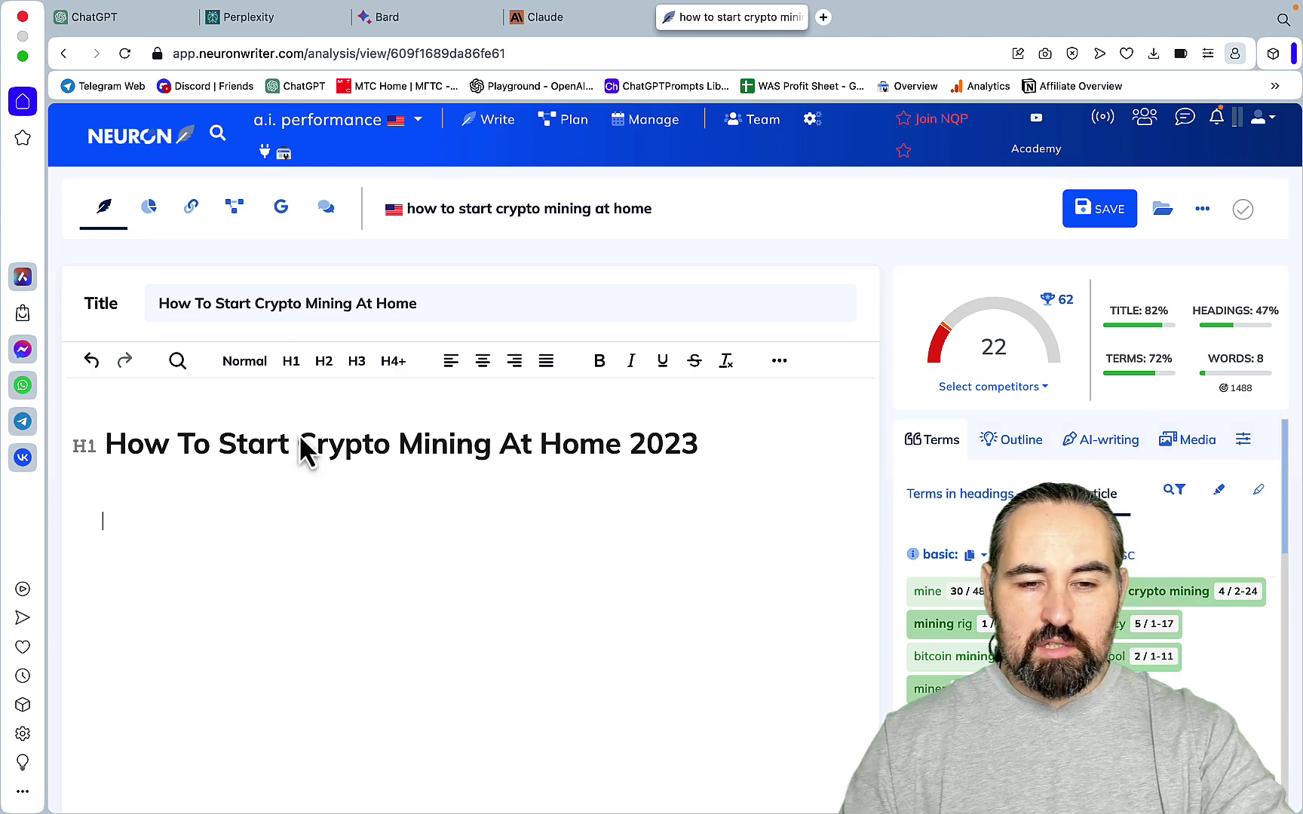
key(super+v)
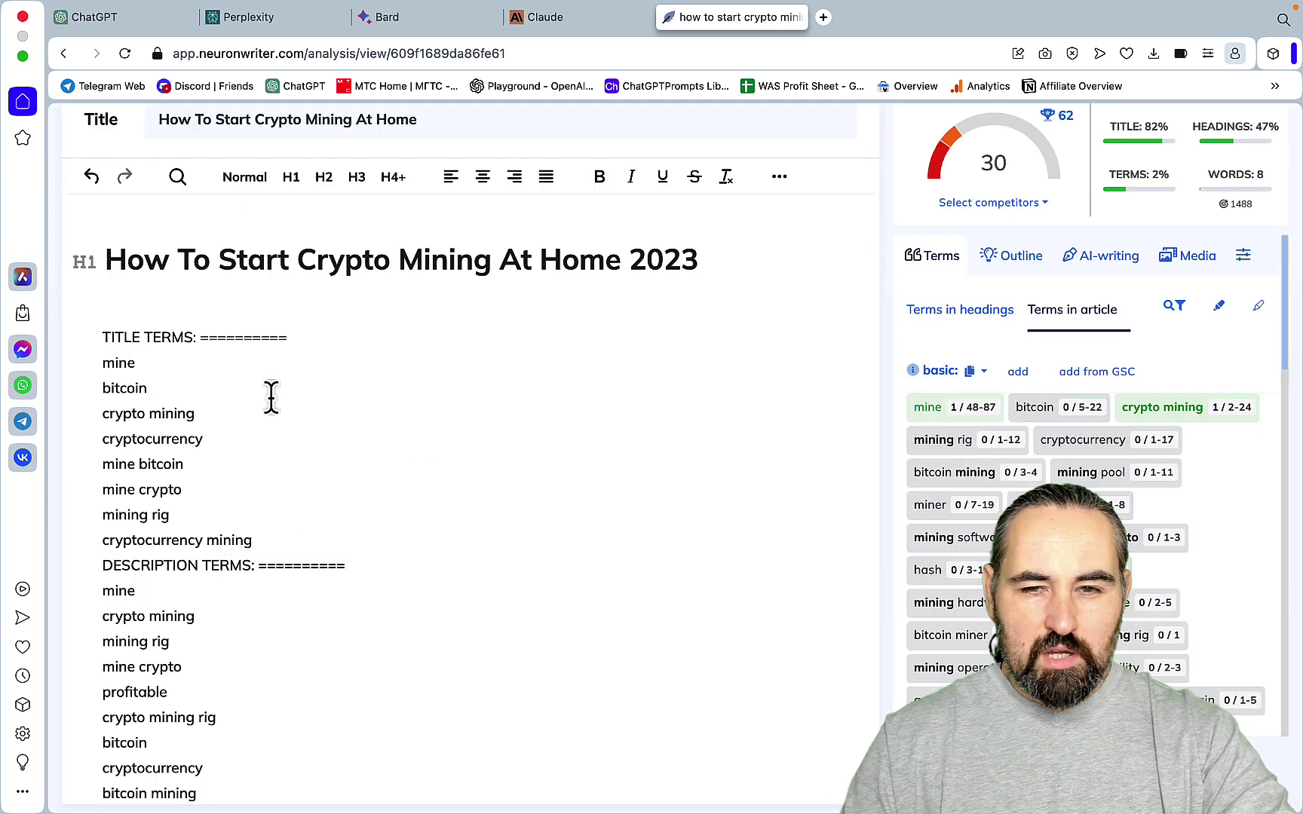
key(super+z)
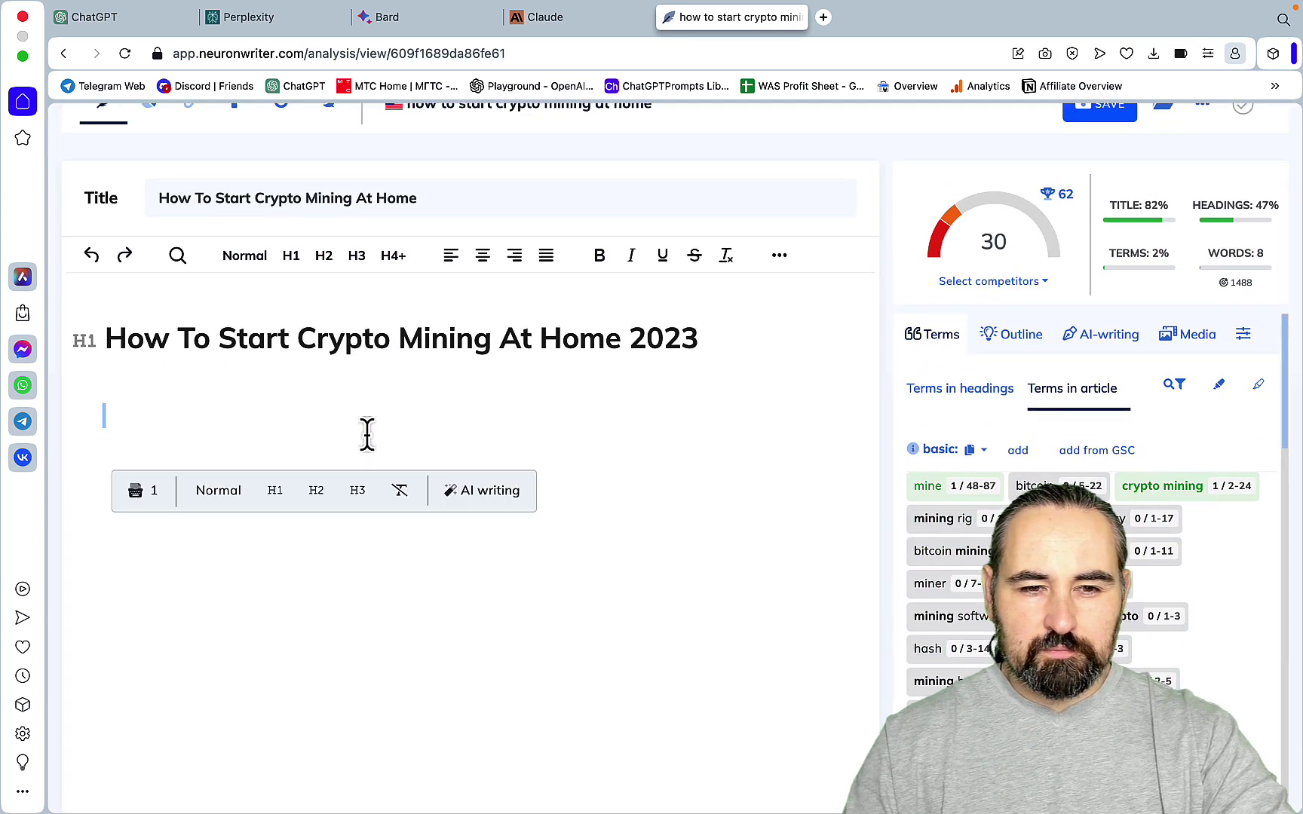
Step: Switch to the Freeform board and enter 27 as the SEO score on the NeuronWriter note
mouse_move(325, 788)
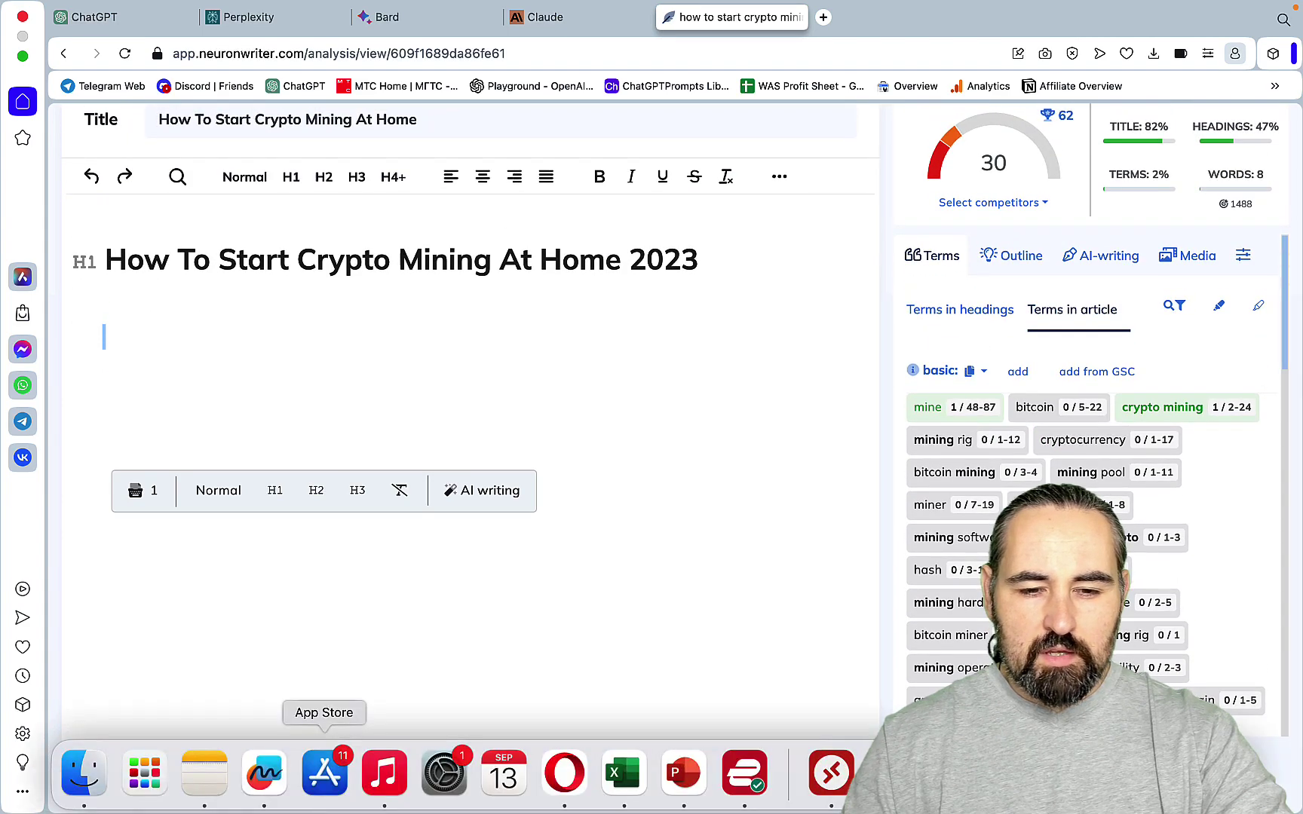
click(264, 784)
click(495, 425)
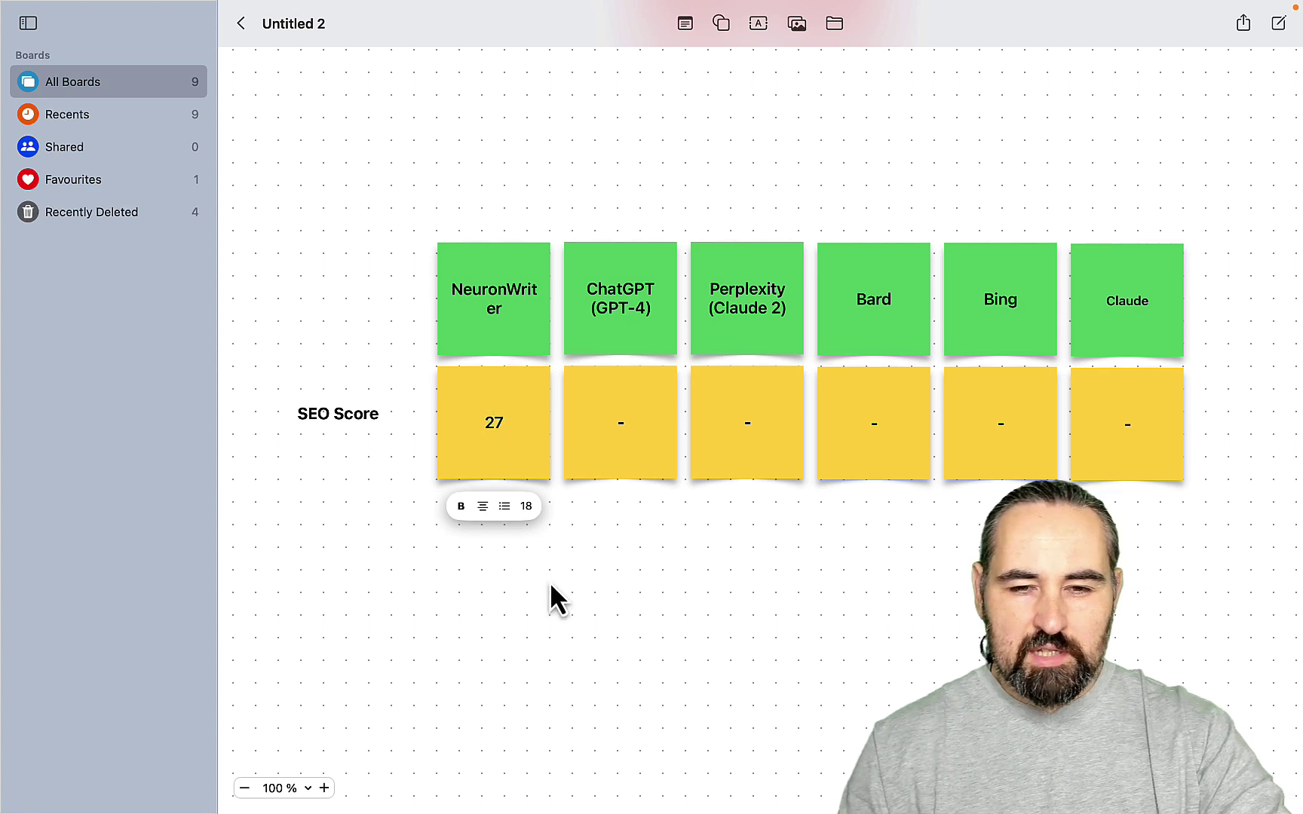
Step: In ChatGPT, check the enabled plugins and request 100 comma-separated LSI keywords for the top-5 performing articles for "How To Start Crypto Mining At Home"
key(super+Tab)
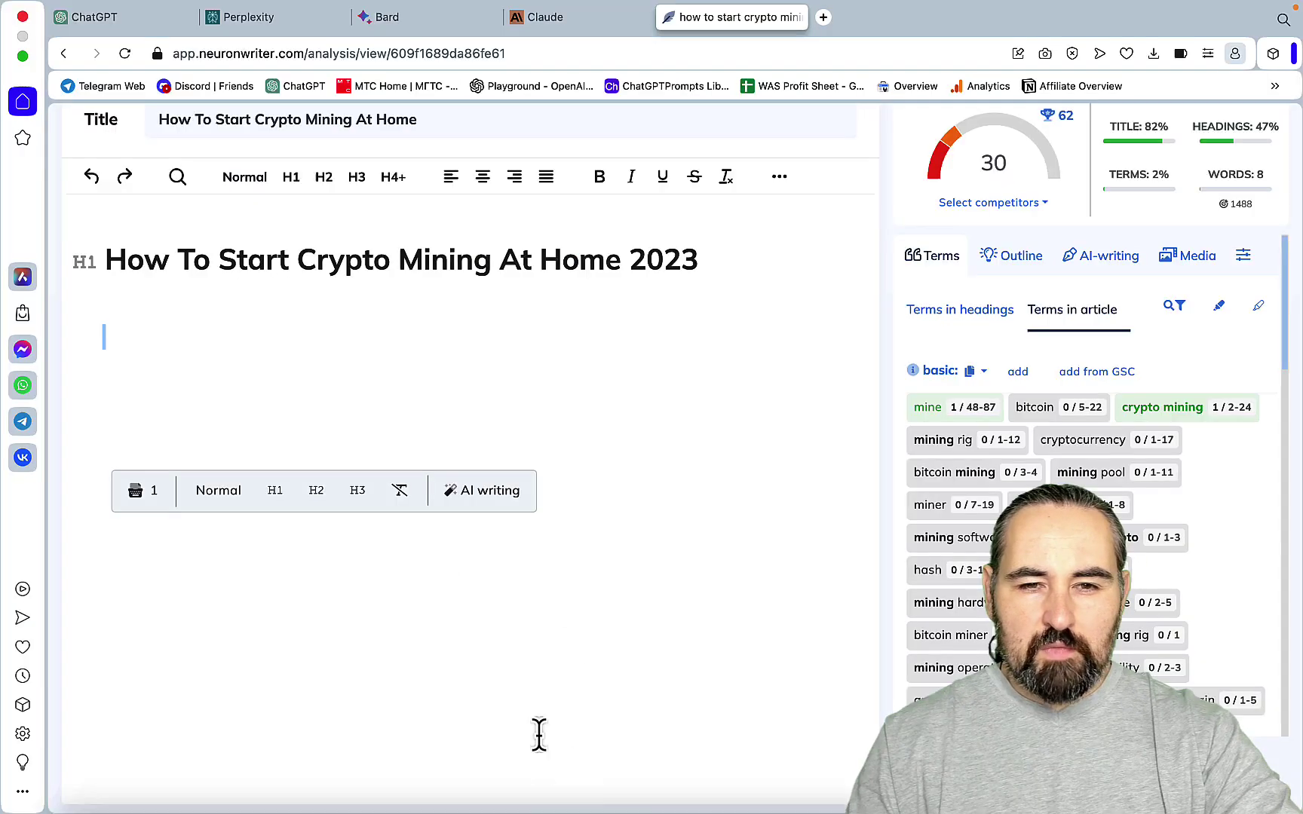
click(146, 24)
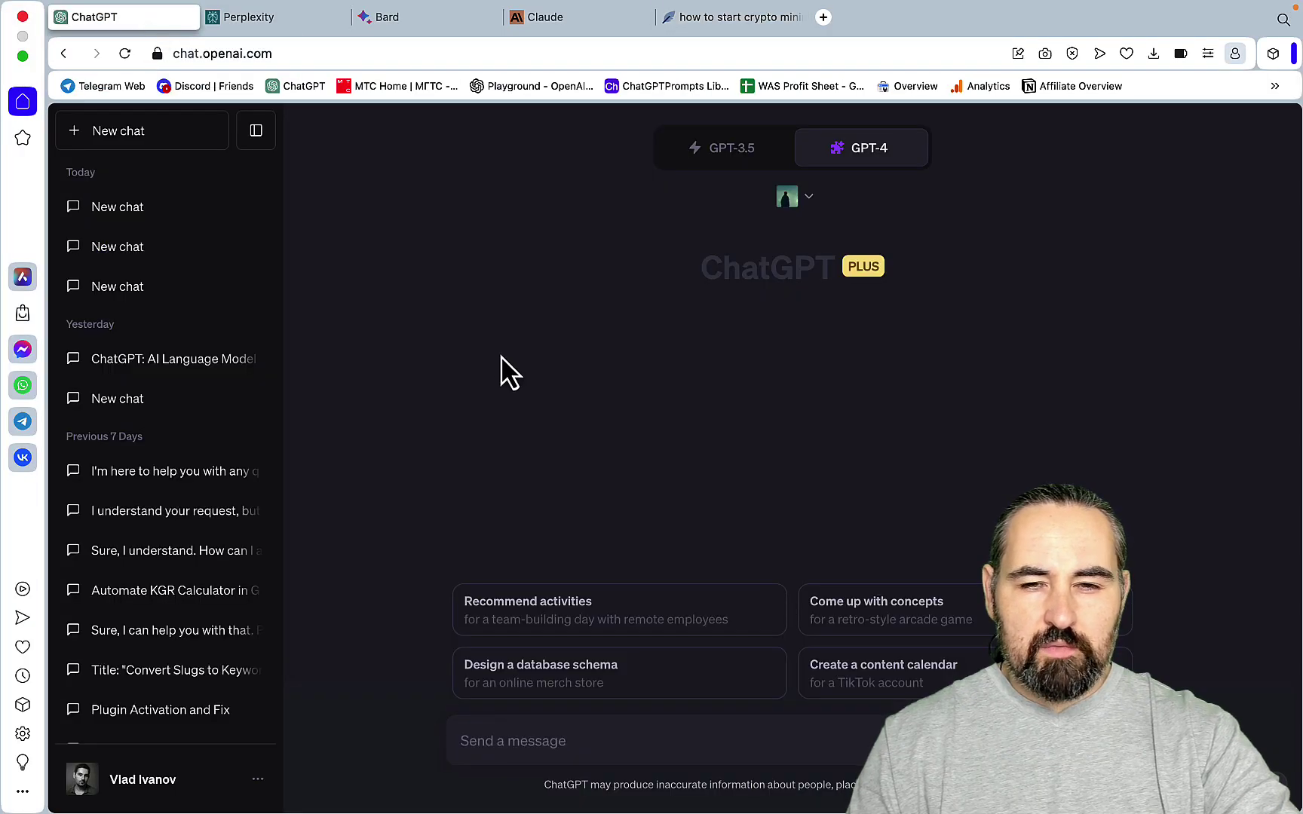
click(812, 199)
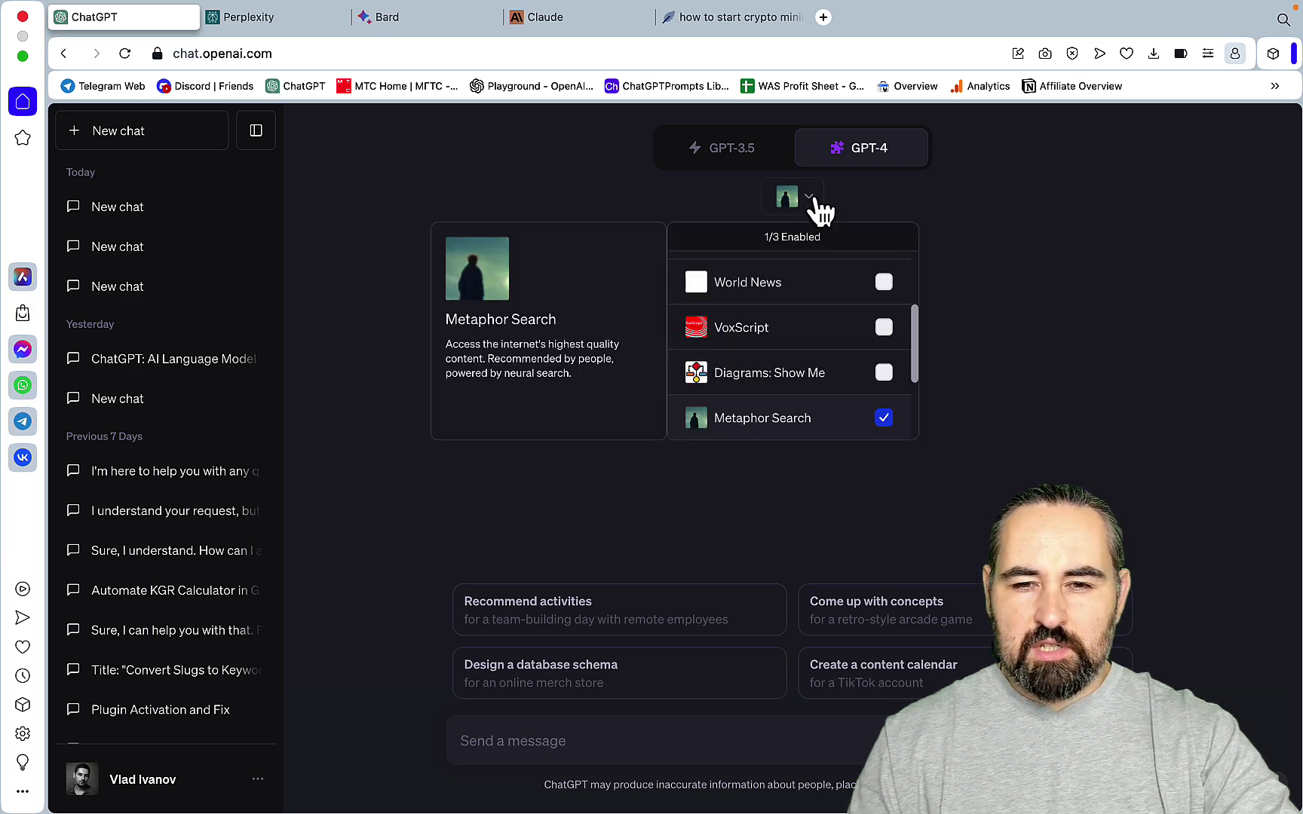
click(1010, 463)
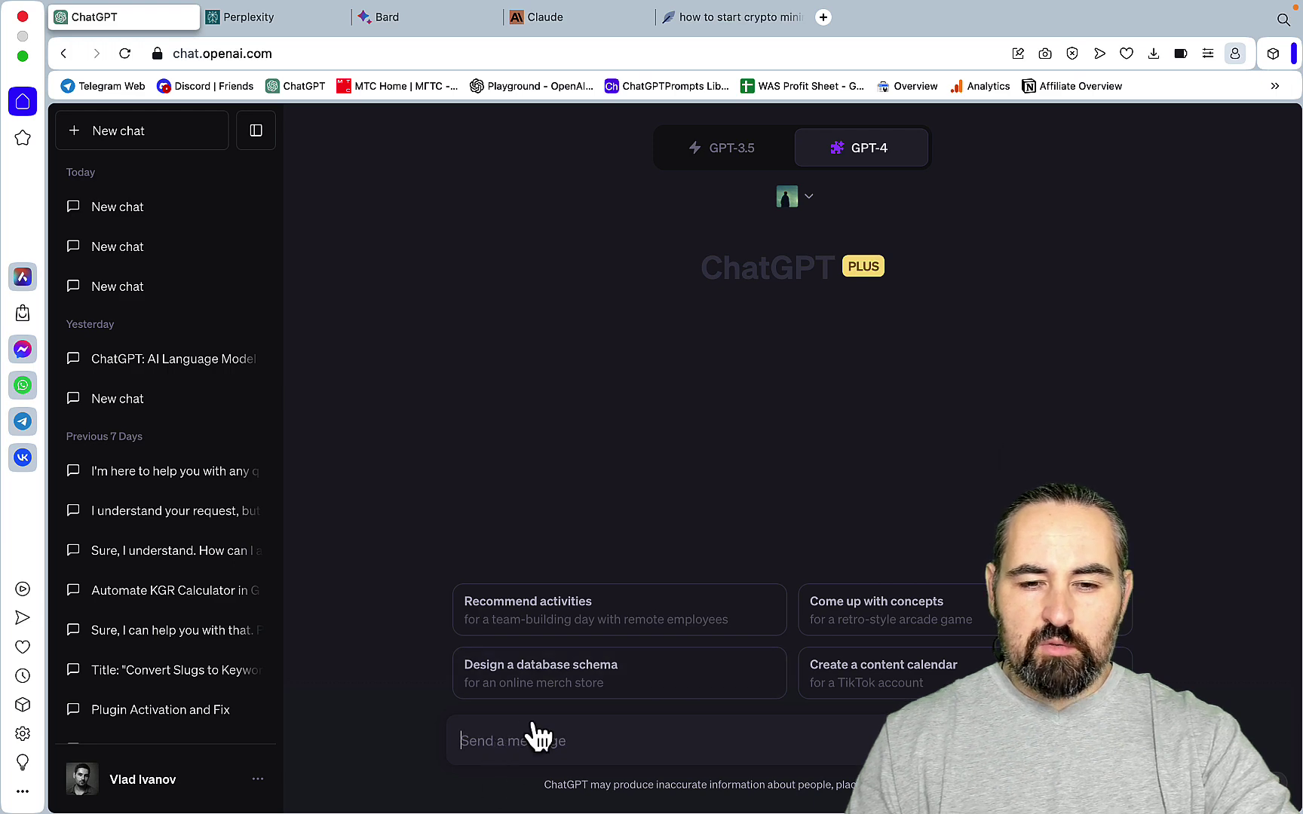
key(super+v)
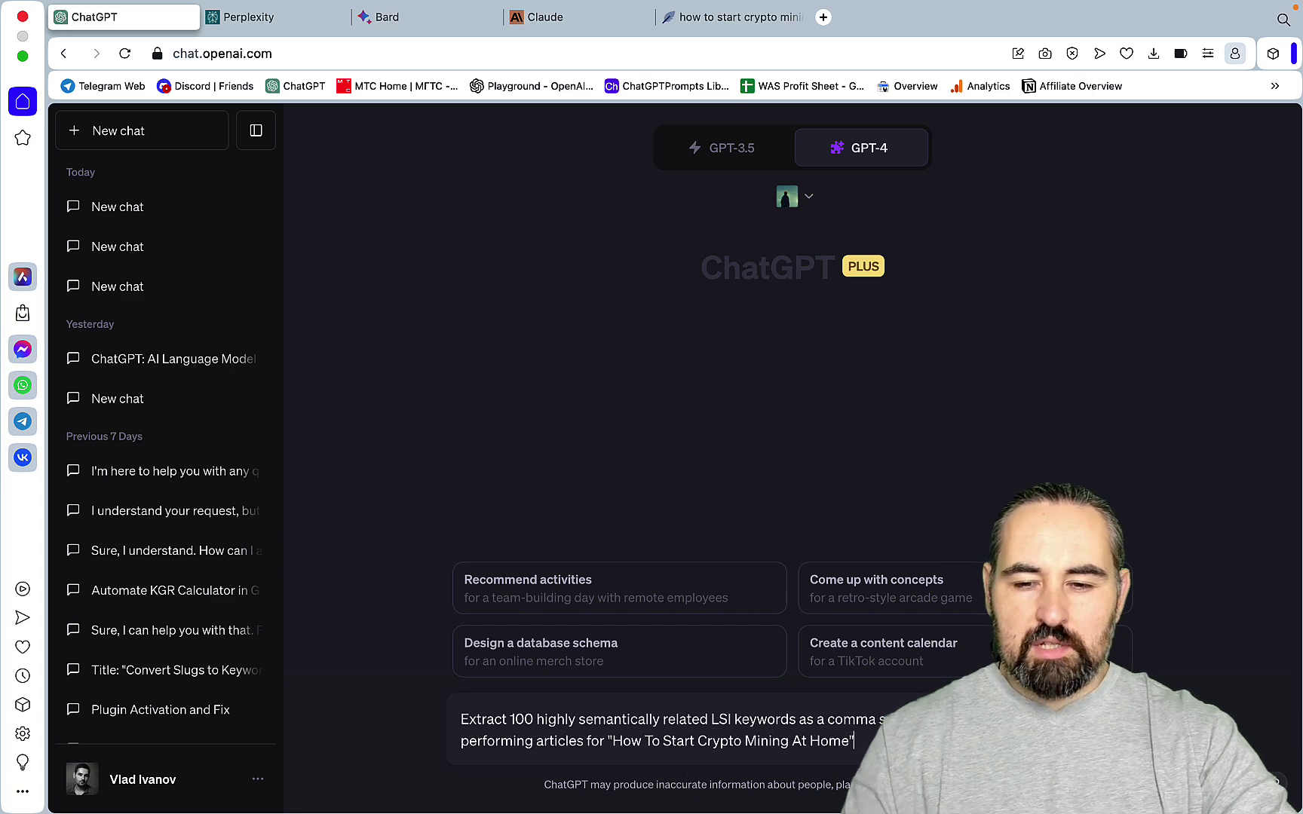
key(Return)
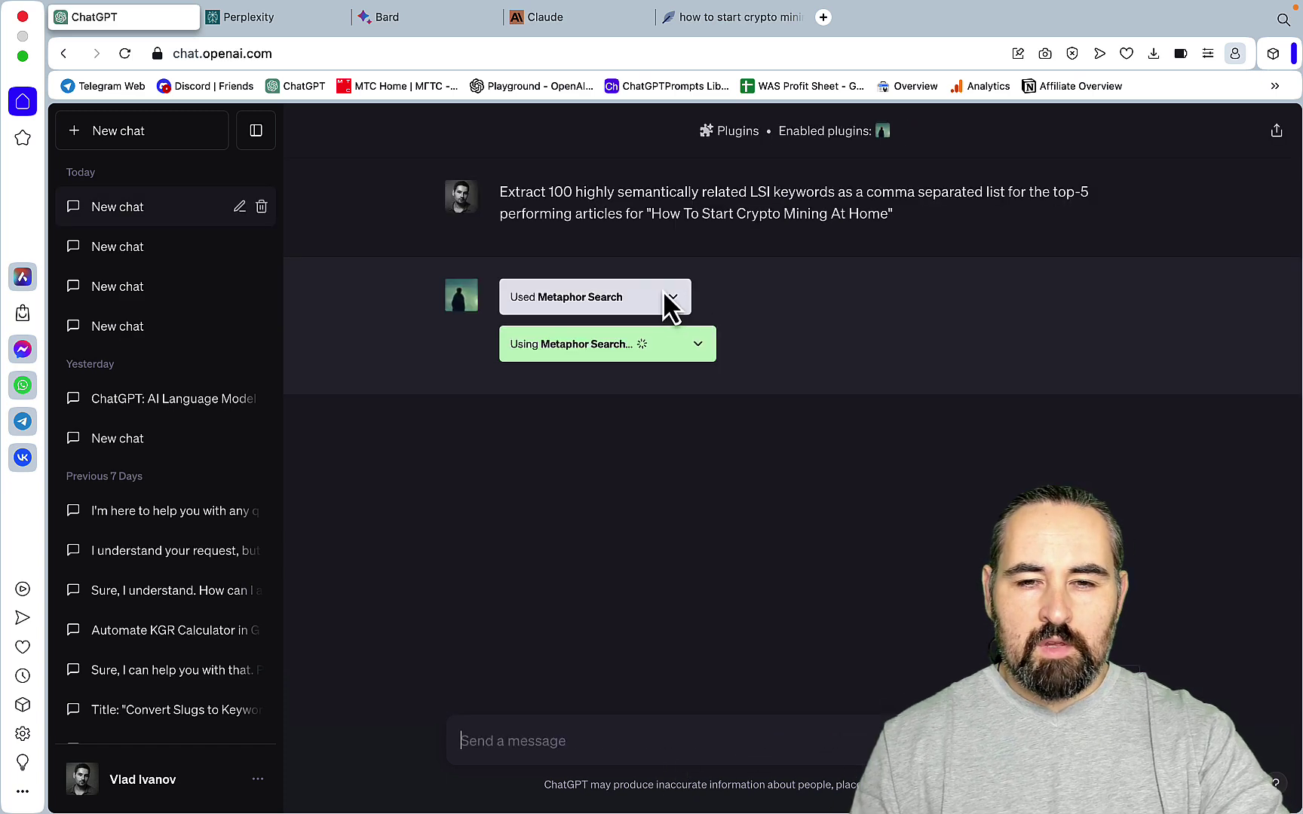
Step: Examine the articles found by the first Metaphor Search call and collapse its details
click(666, 298)
scroll(679, 324, down, 10)
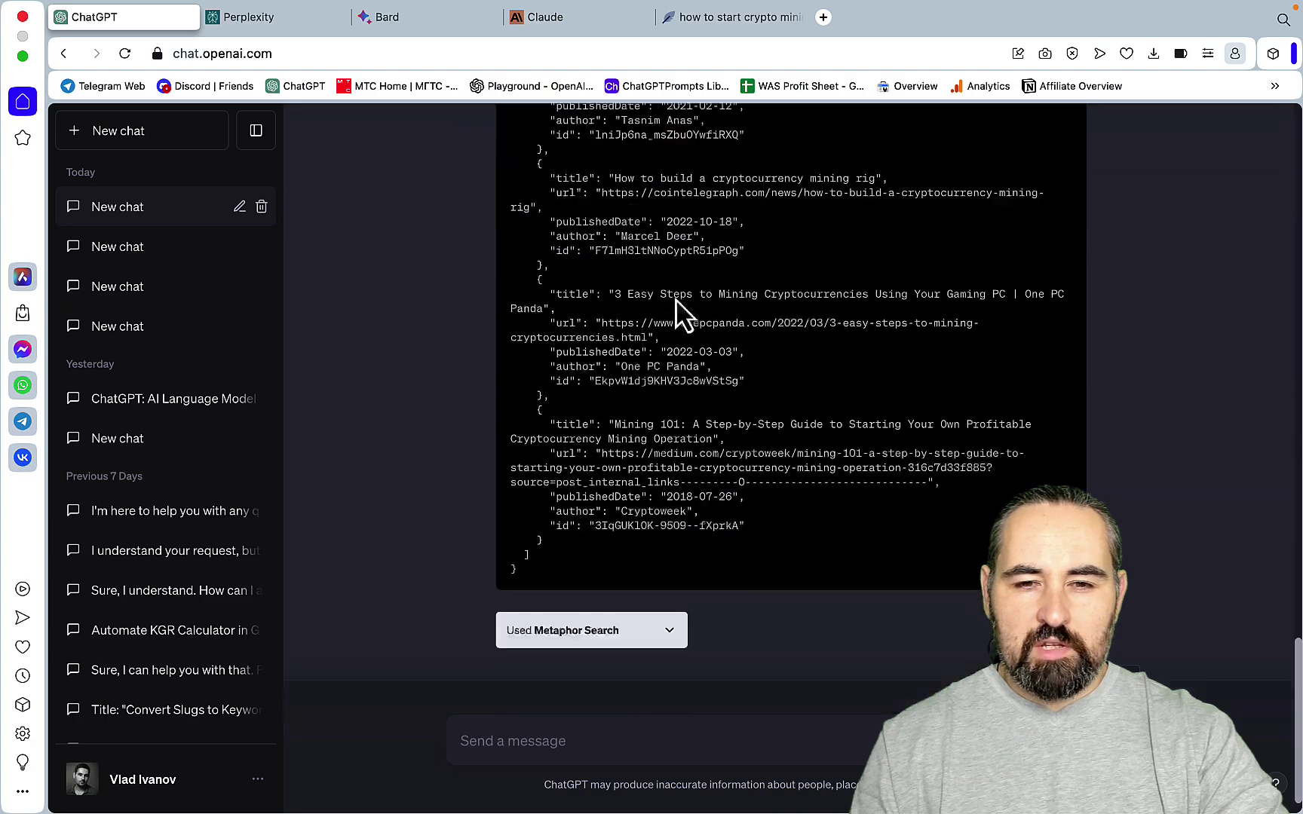
scroll(706, 347, up, 15)
click(682, 213)
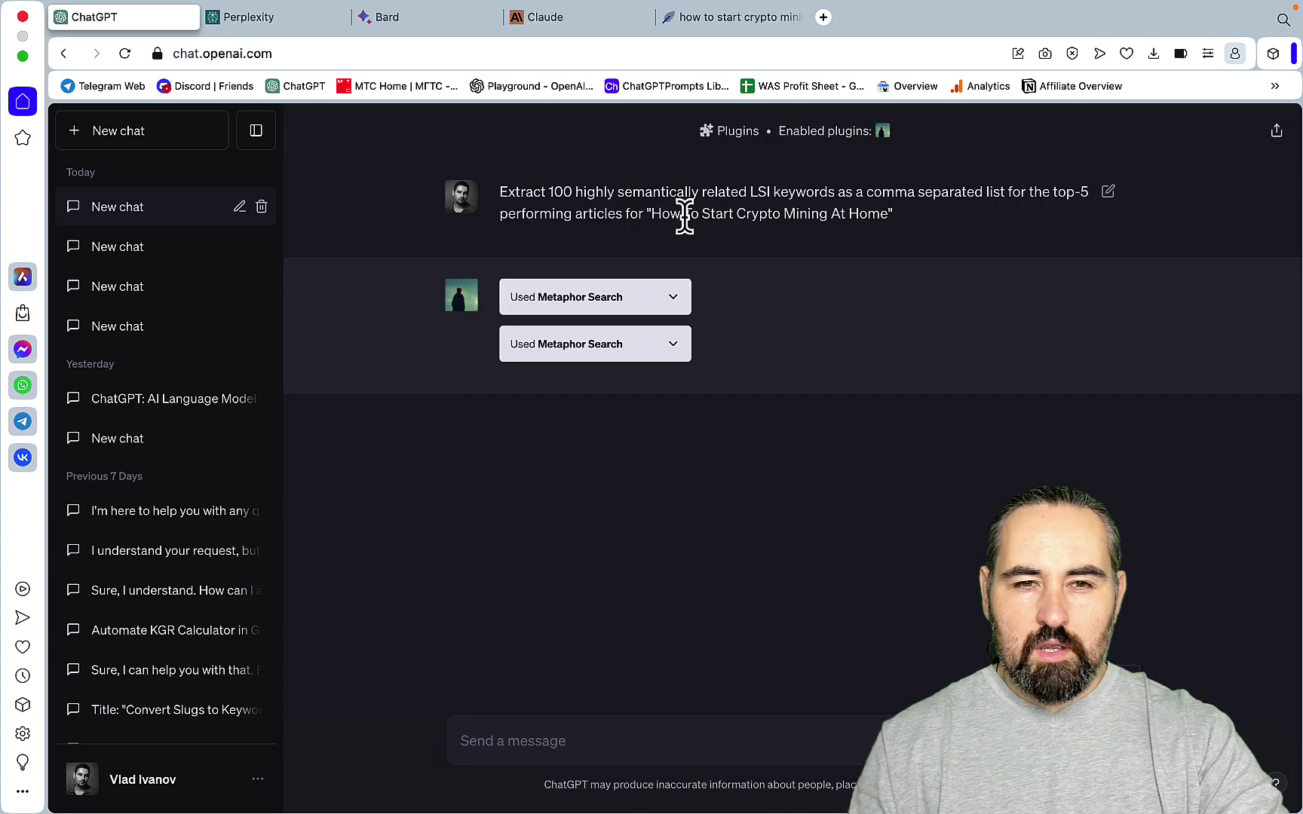
Step: Ask Perplexity for 100 comma-separated LSI keywords for the top-5 performing articles for "How To Start Crypto Mining At Home"
click(325, 20)
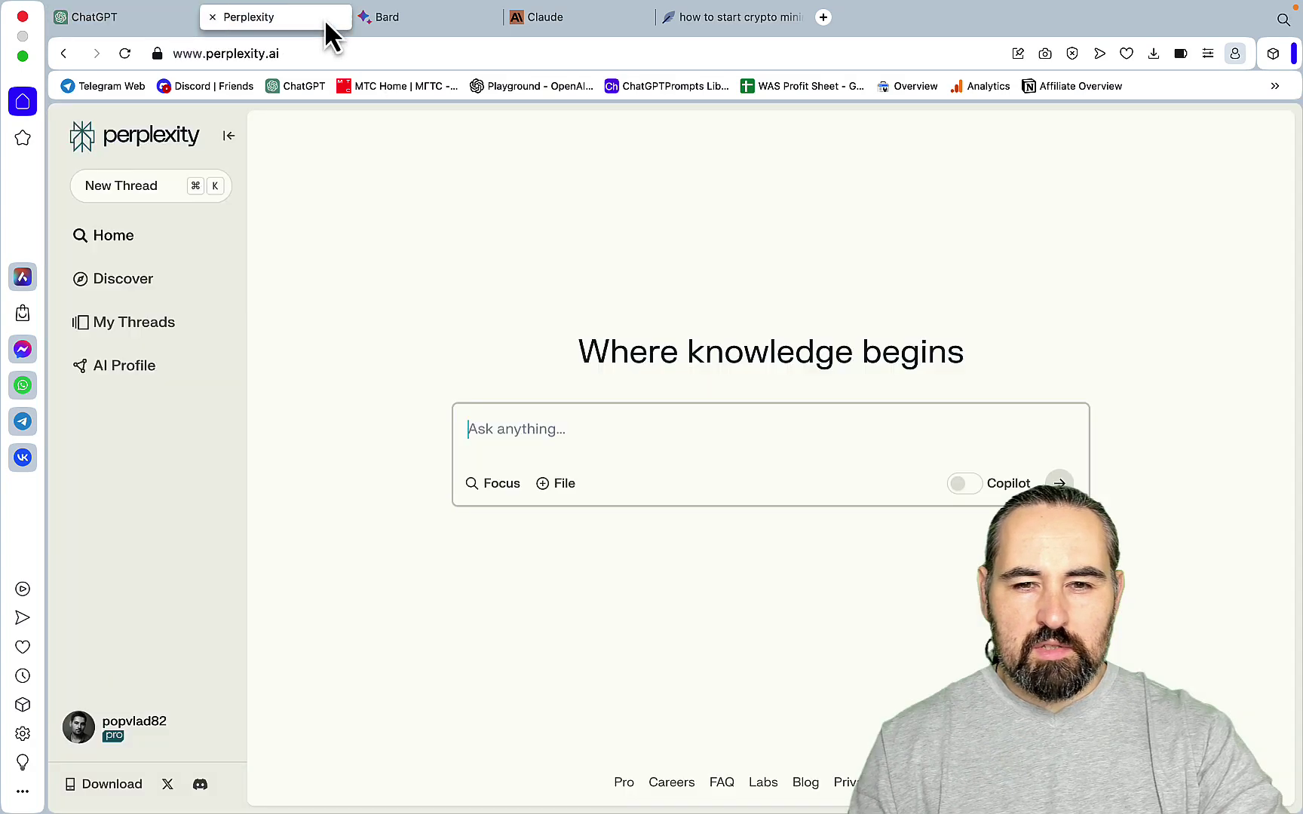
click(532, 419)
text(Extract 100 highly semantically related LSI keywords as a comma separated list for the top-5 performing articles for "How To Start Crypto Mining At Home")
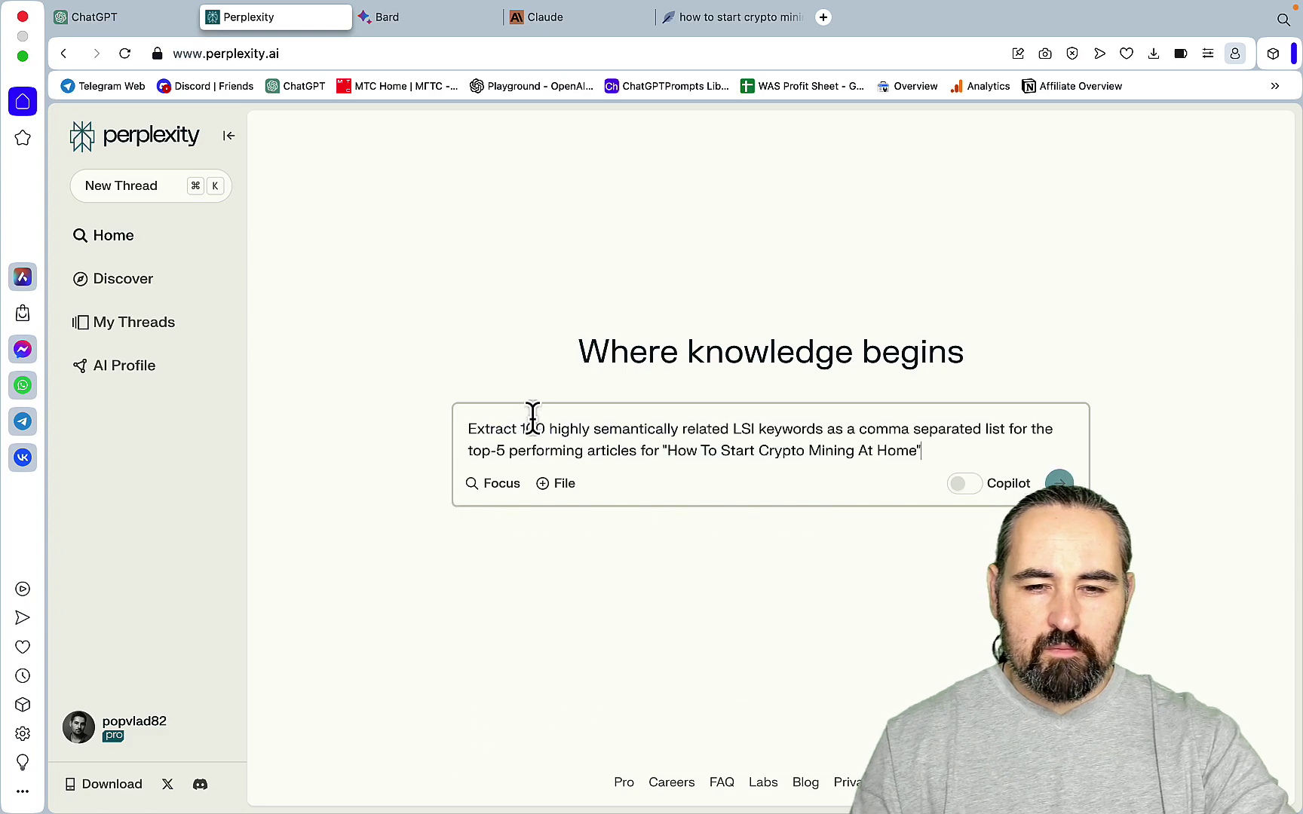
key(Return)
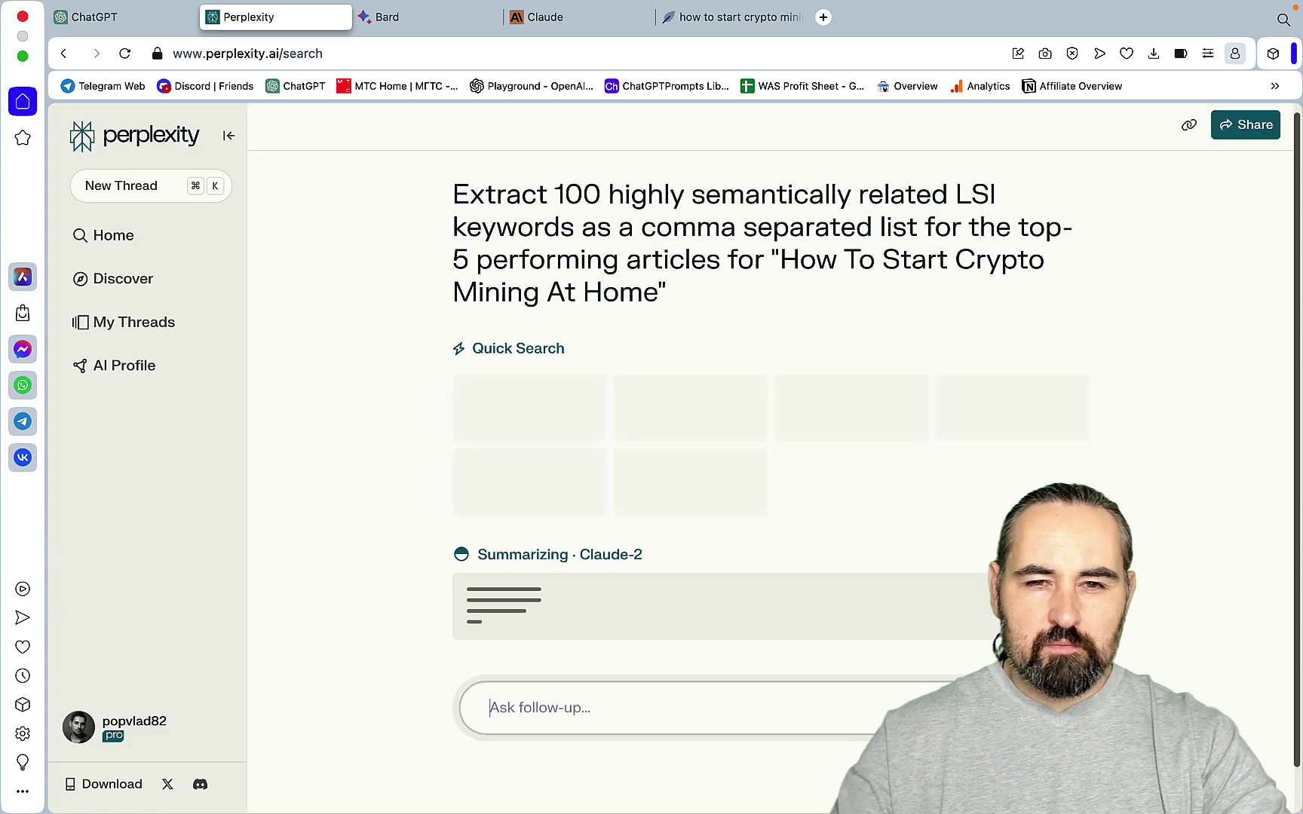
Step: Send Bard the same request for 100 comma-separated LSI keywords for "How To Start Crypto Mining At Home"
click(460, 20)
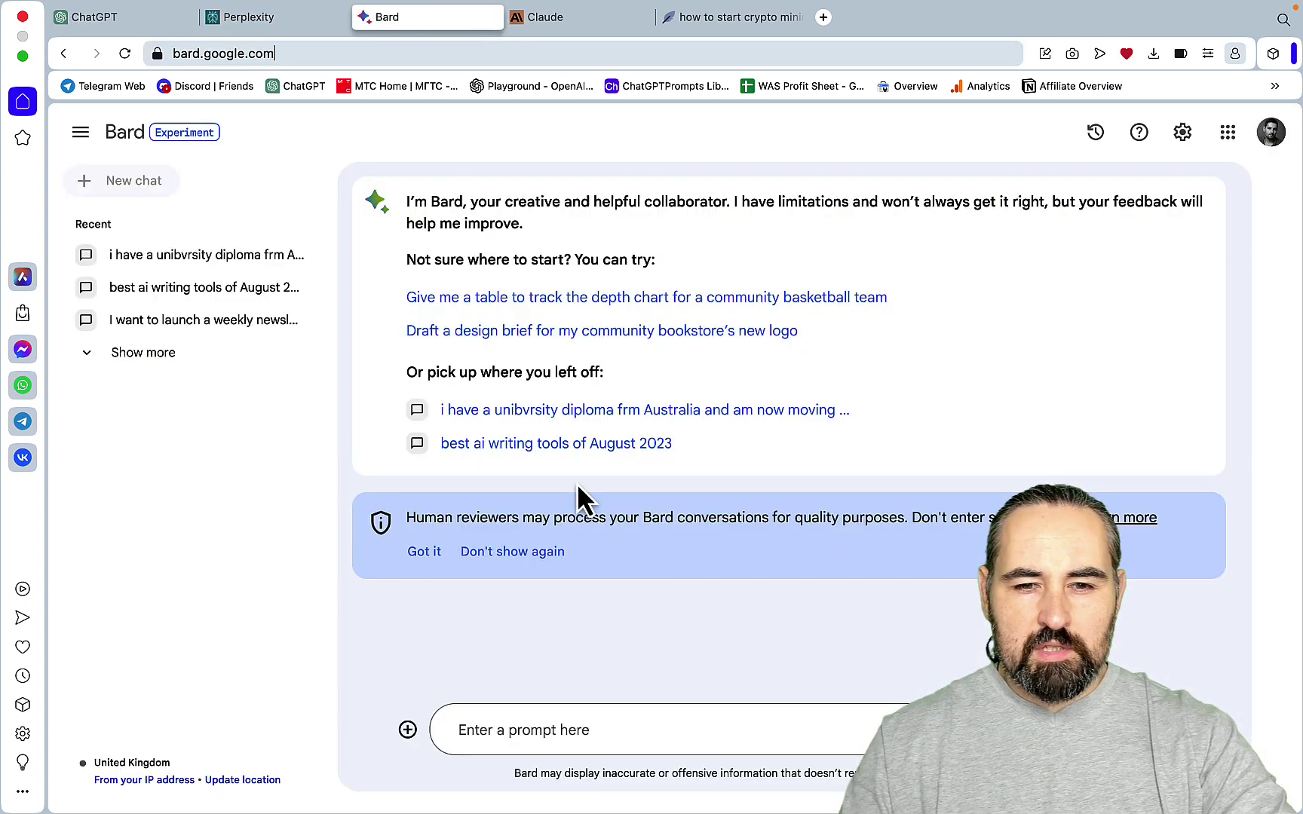
click(553, 716)
text(Extract 100 highly semantically related LSI keywords as a comma separated list for the top-5 performing articles for "How To Start Crypto Mining At Home")
key(Return)
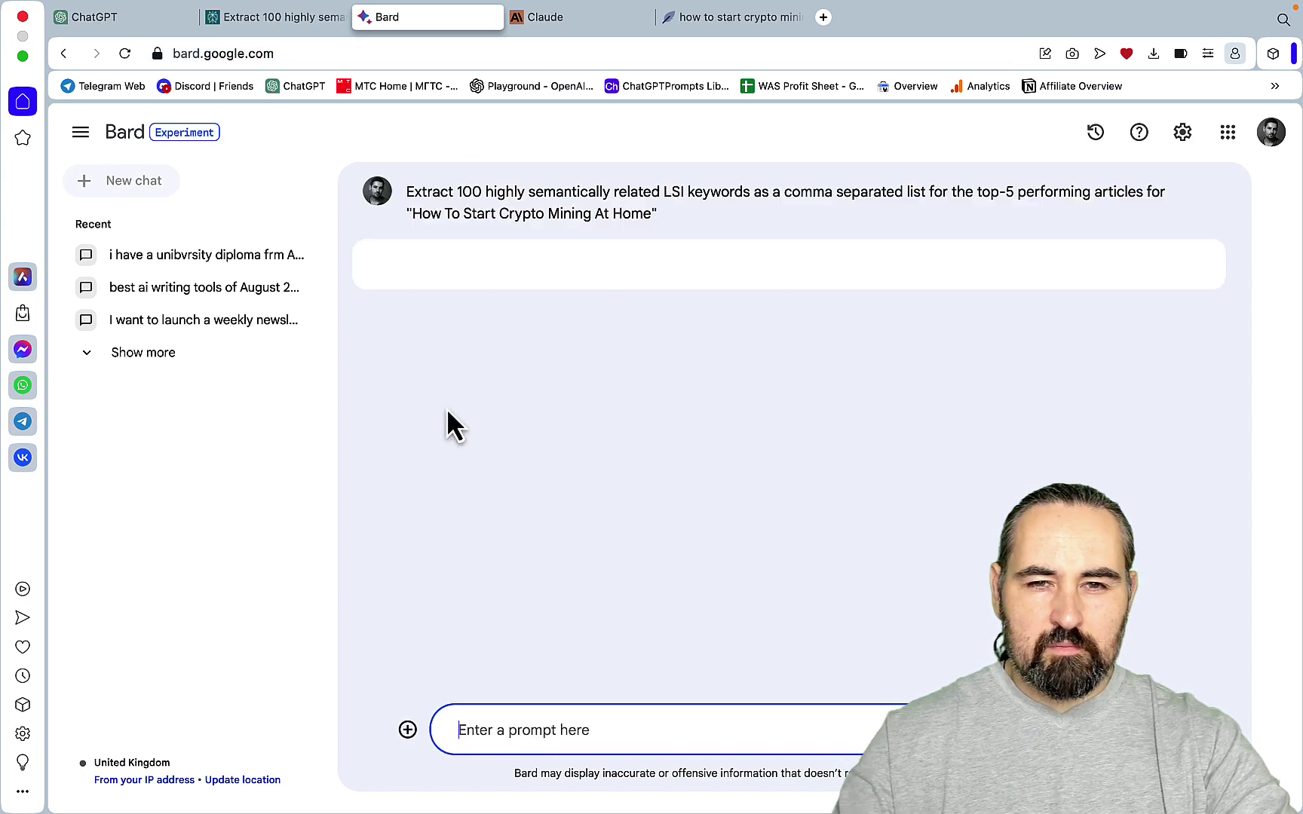
Step: Start a Claude chat with the 100 LSI keywords request for "How To Start Crypto Mining At Home"
click(560, 22)
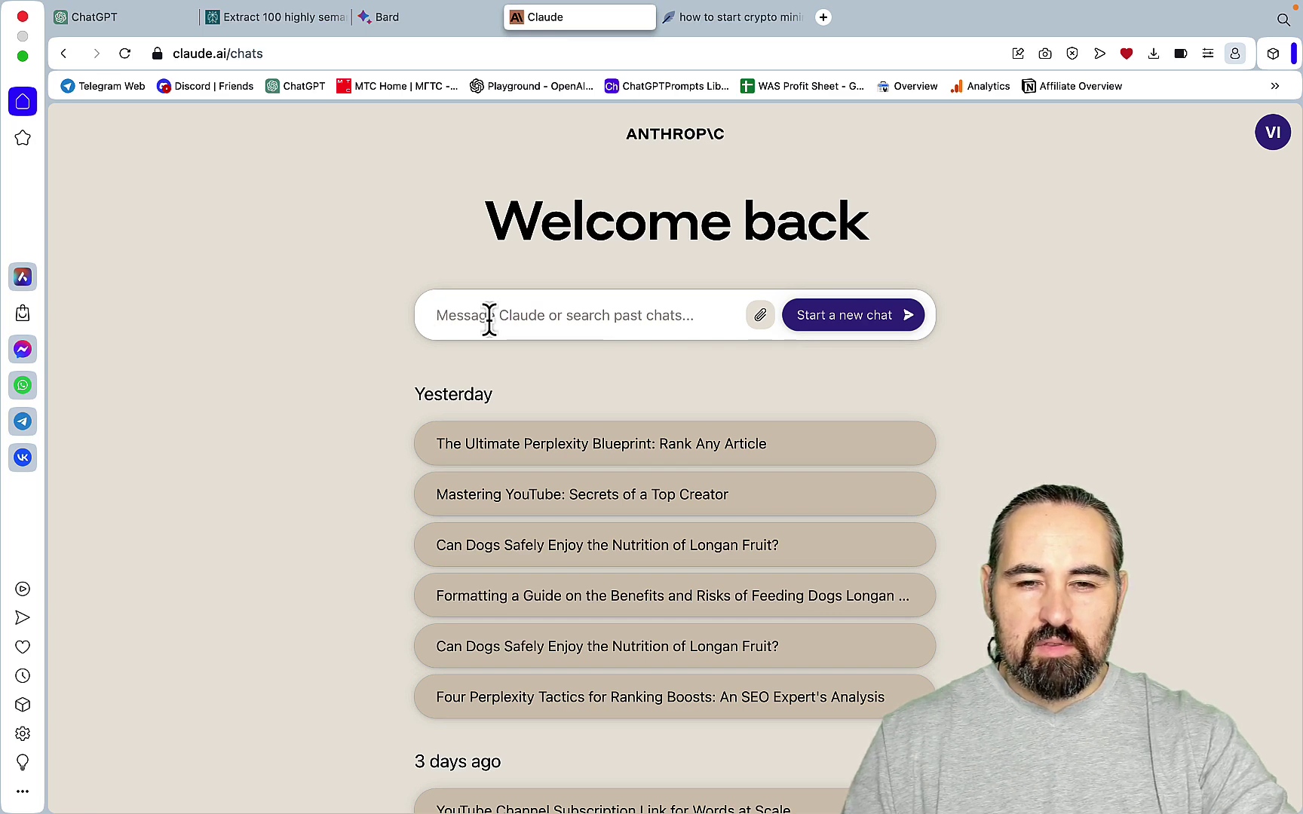
text(Extract 100 highly semantically related LSI keywords as a comma separated list for the top-5 performing articles for "How To Start Crypto Mining At Home")
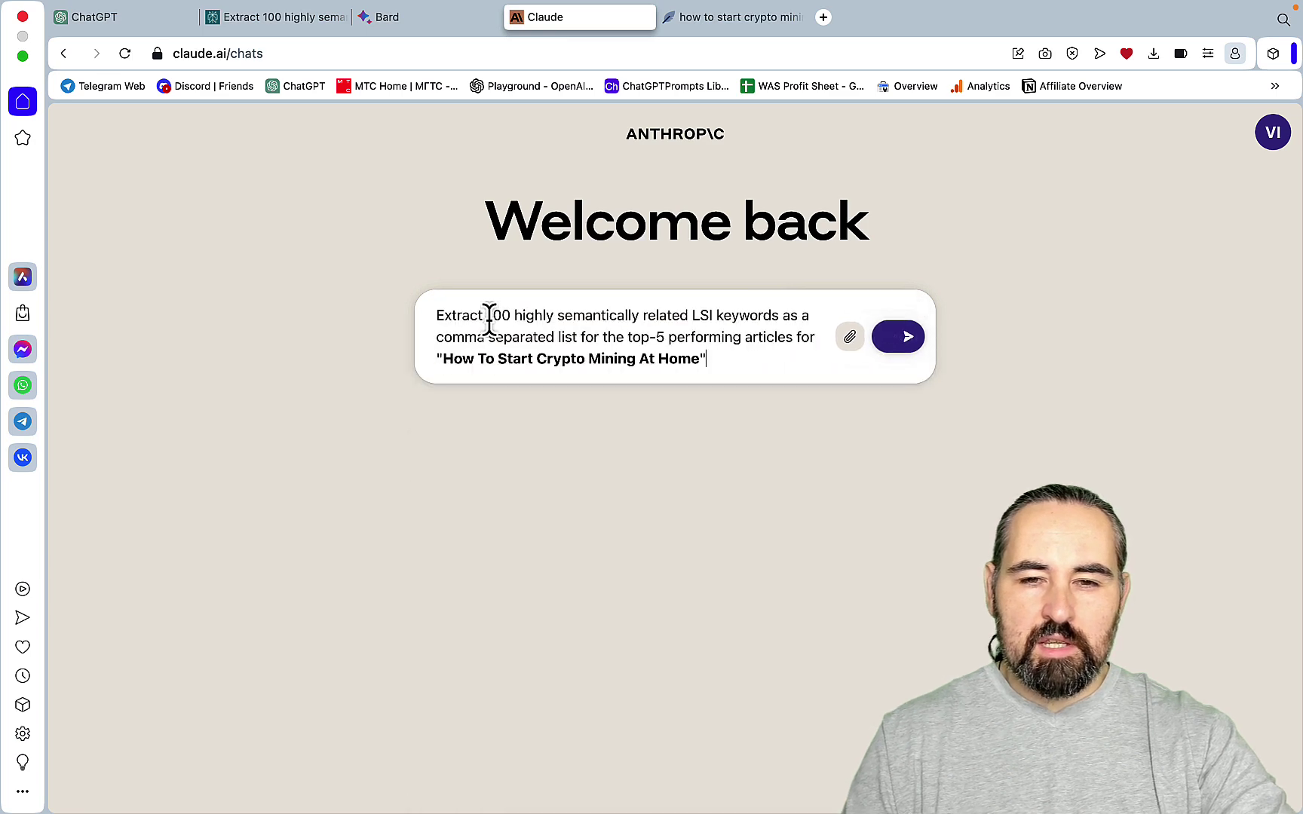
click(909, 337)
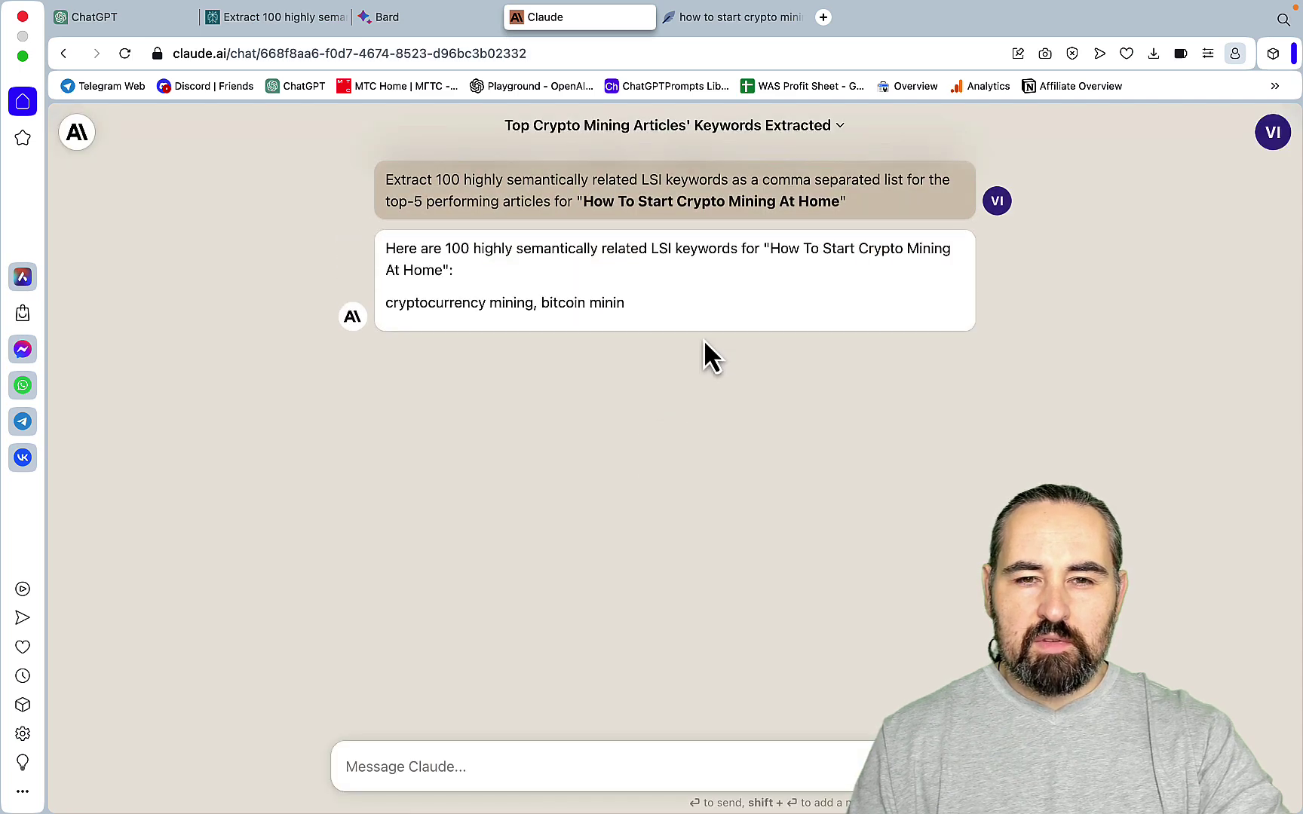
Step: Check the progress of the keyword answers in Bard, Perplexity and ChatGPT
click(400, 18)
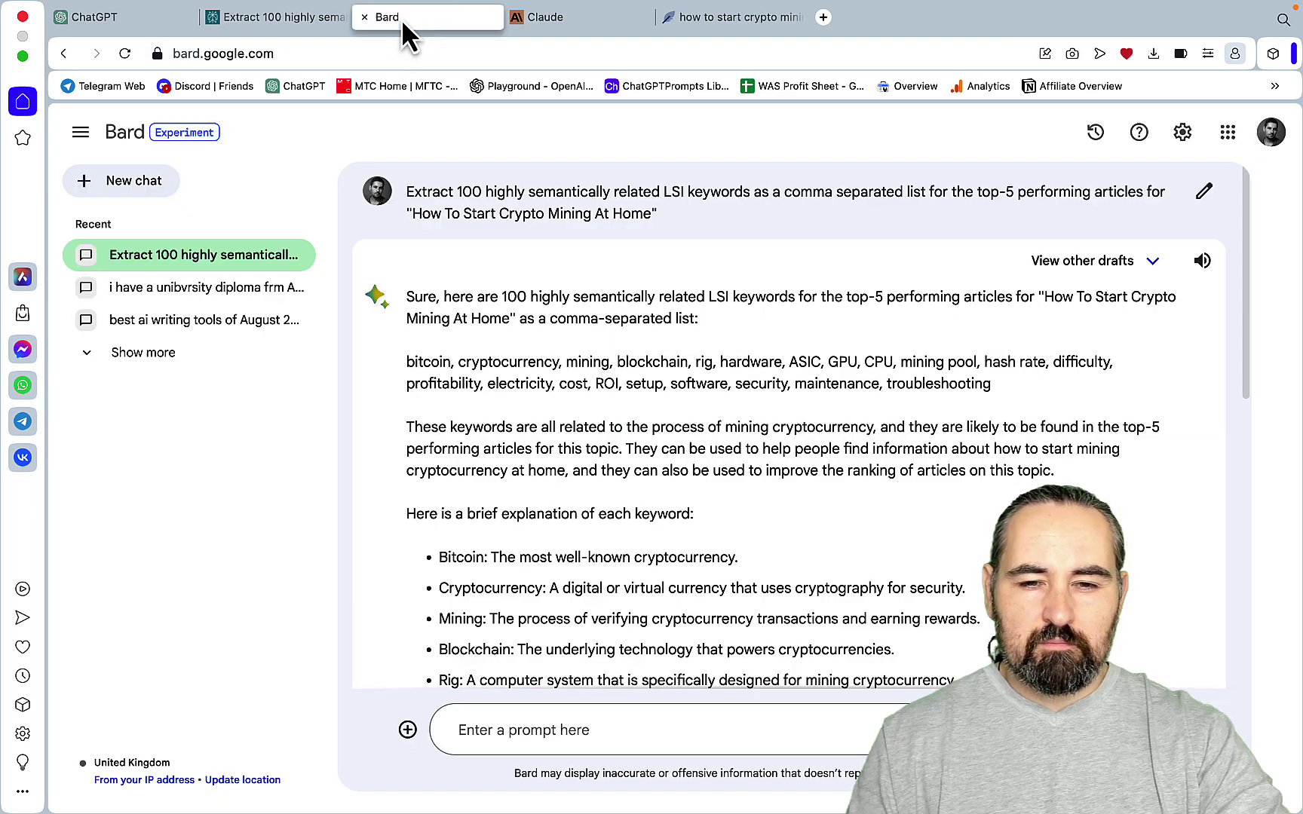
click(289, 21)
click(140, 21)
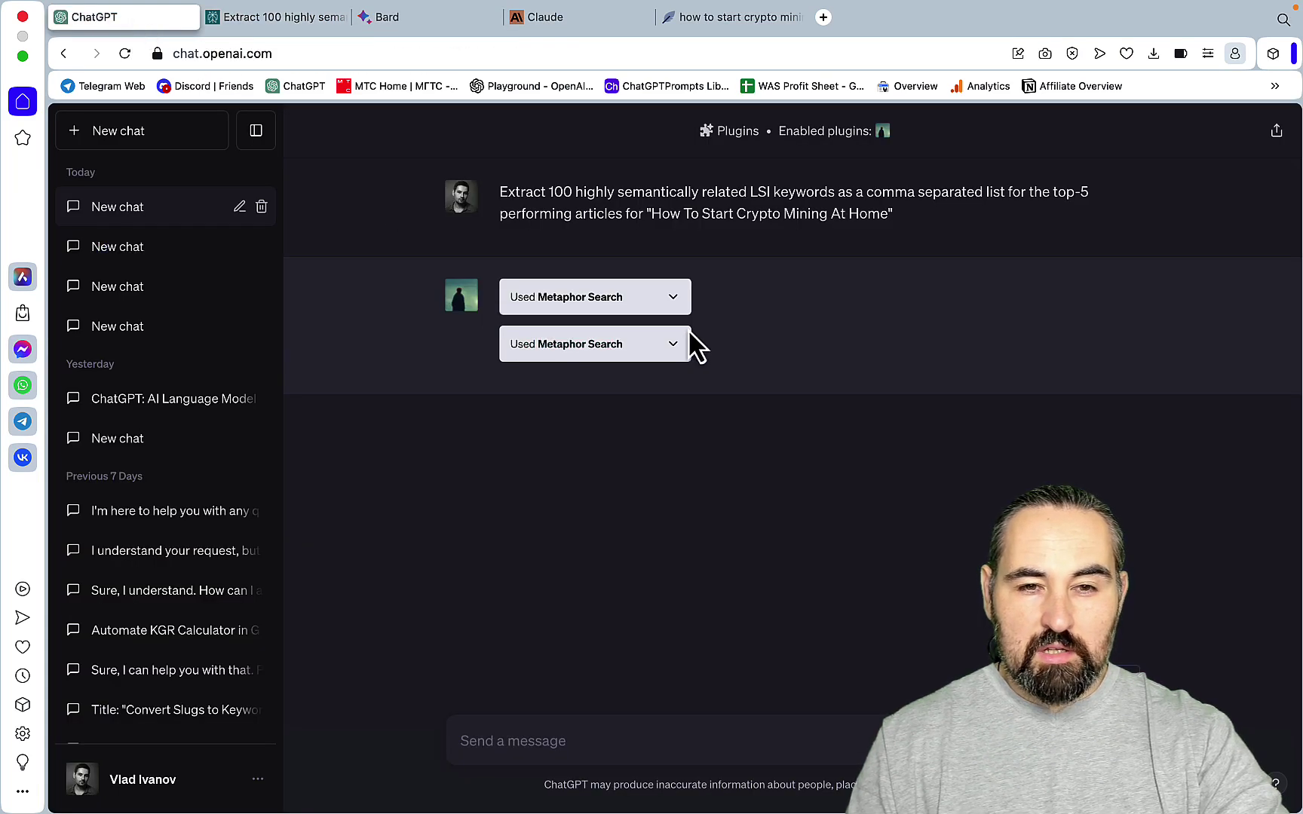
Step: Copy Perplexity's LSI keyword list into the NeuronWriter article beneath the H1 heading
click(291, 21)
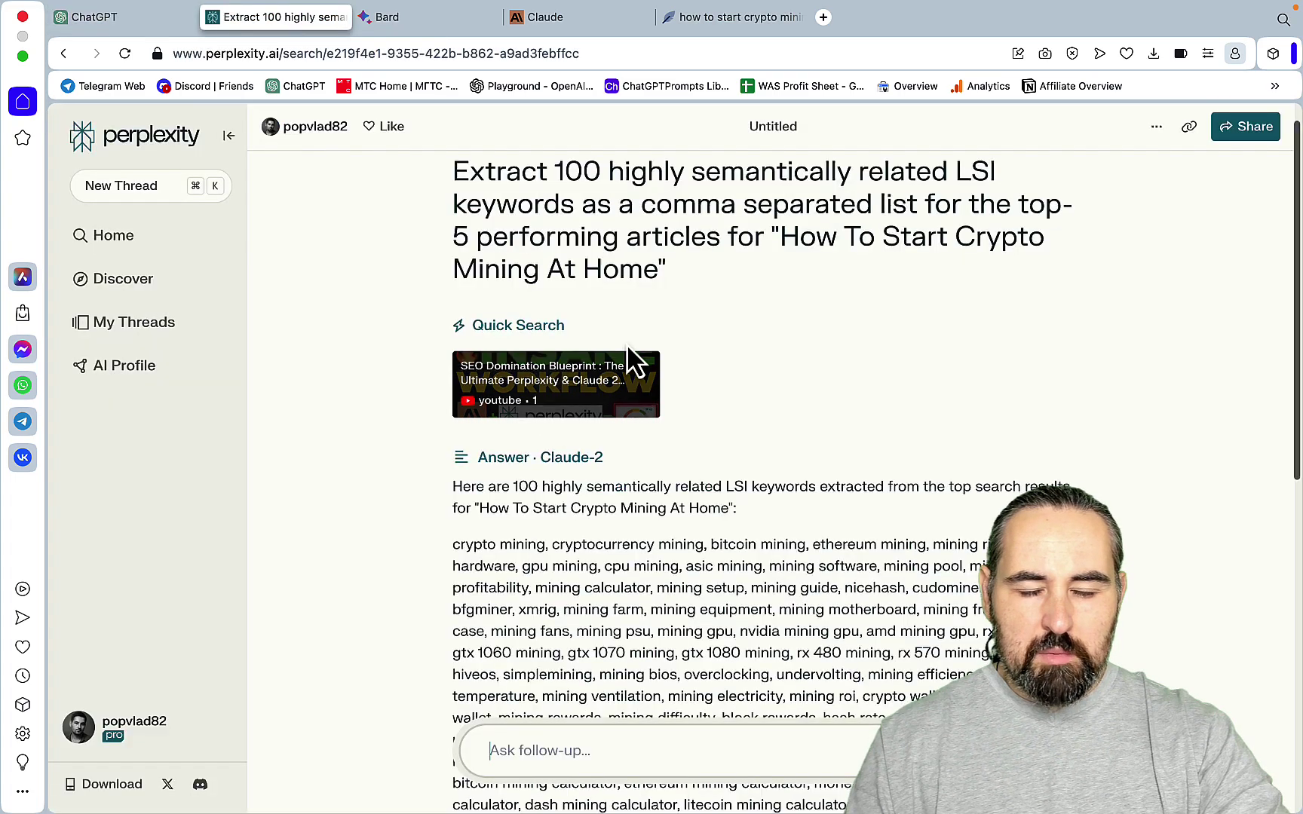
scroll(628, 344, down, 3)
scroll(627, 344, up, 4)
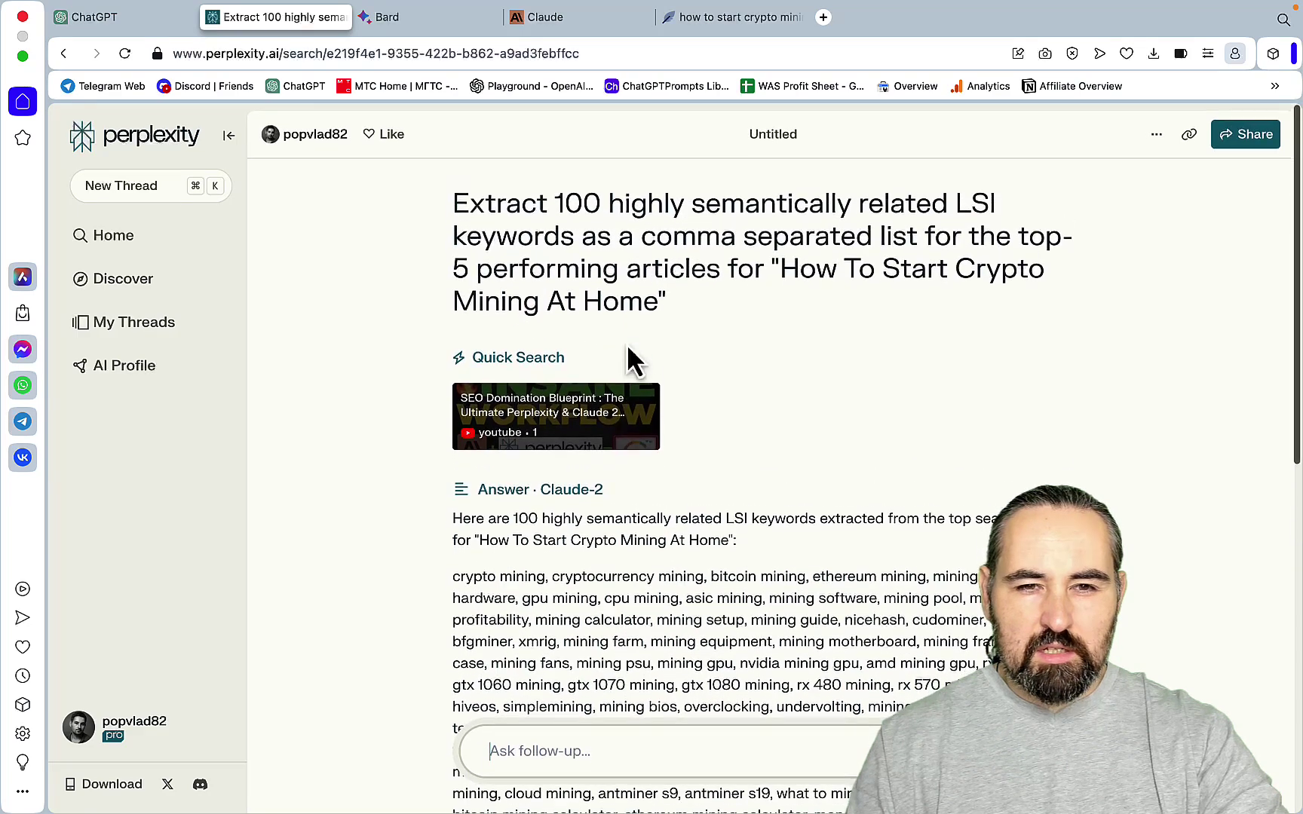
scroll(627, 343, down, 4)
scroll(626, 341, down, 1)
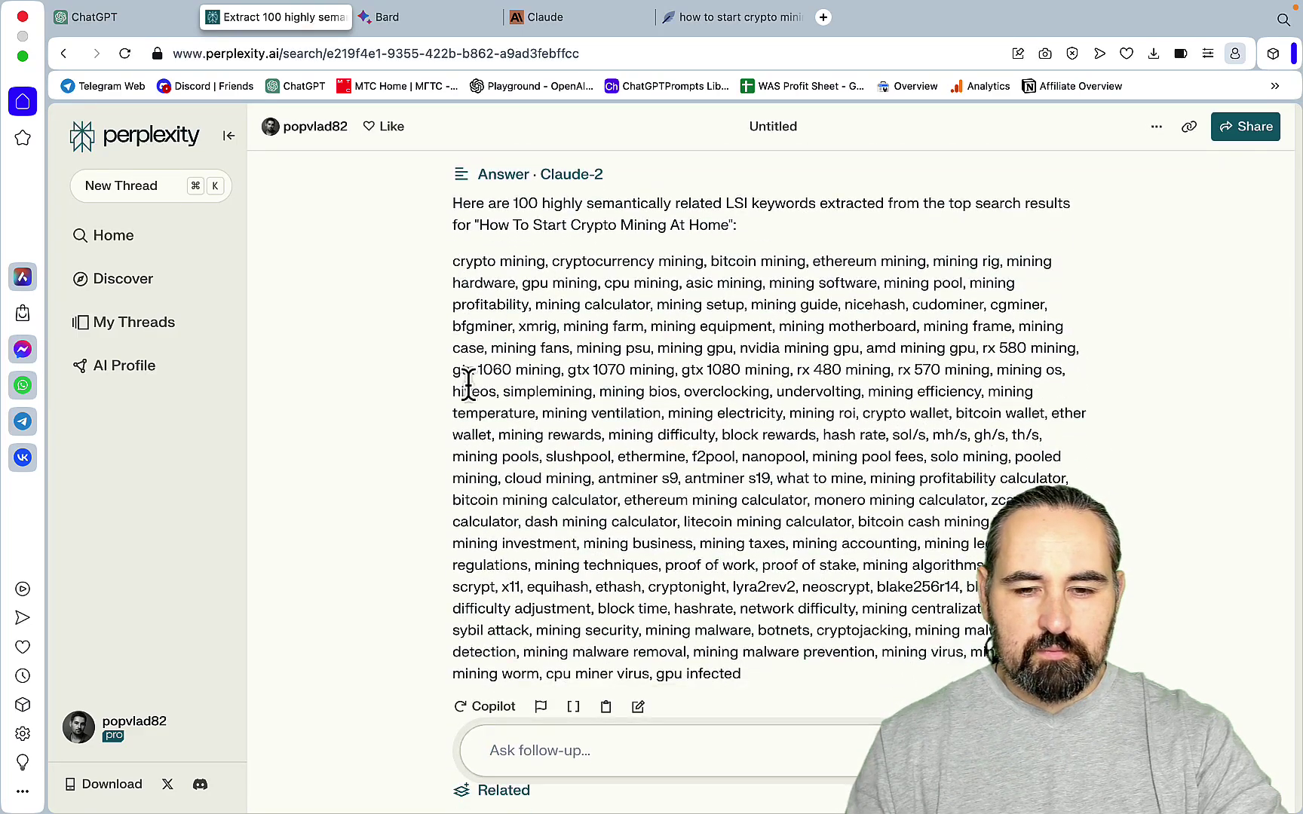
key(ctrl+Tab)
Step: Switch to the Freeform board and enter 48 as the SEO score on the Perplexity (Claude 2) note
mouse_move(422, 788)
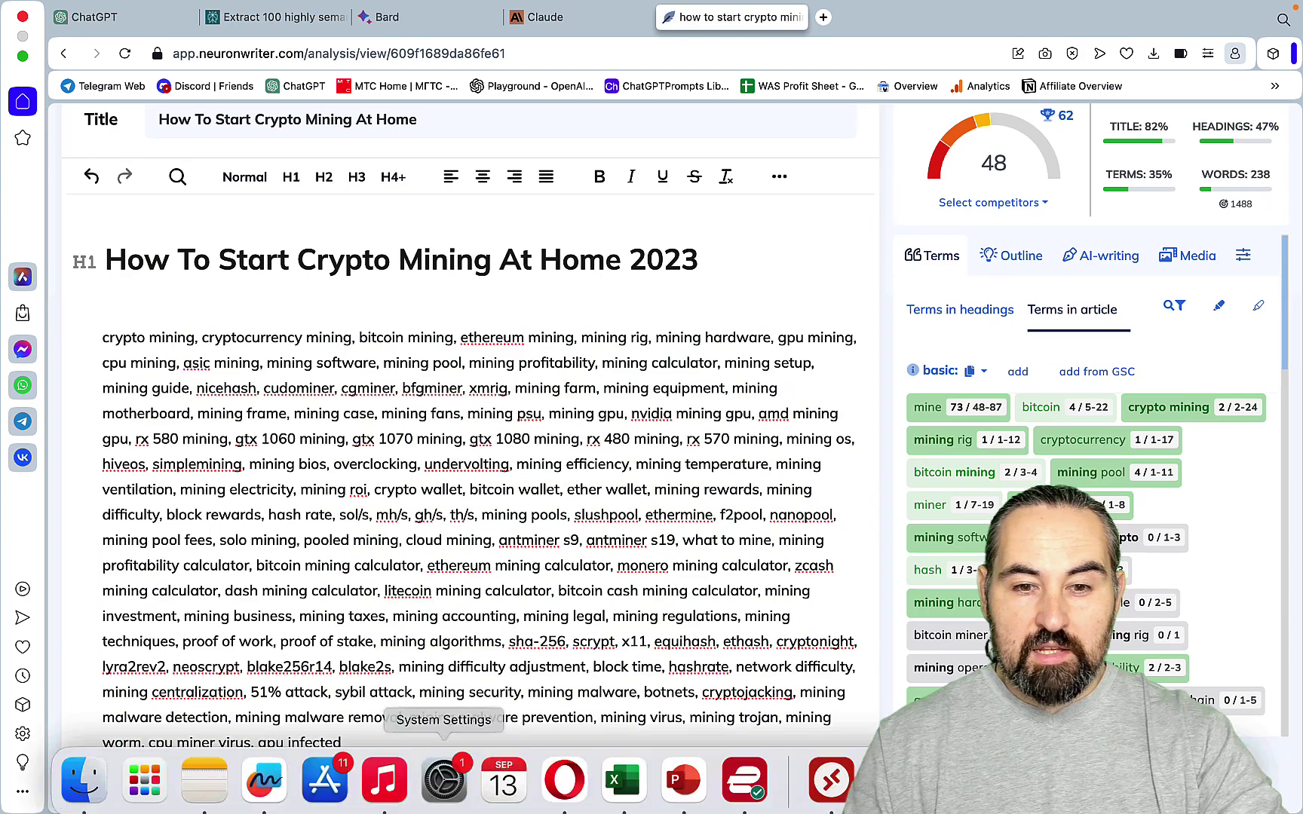
click(263, 777)
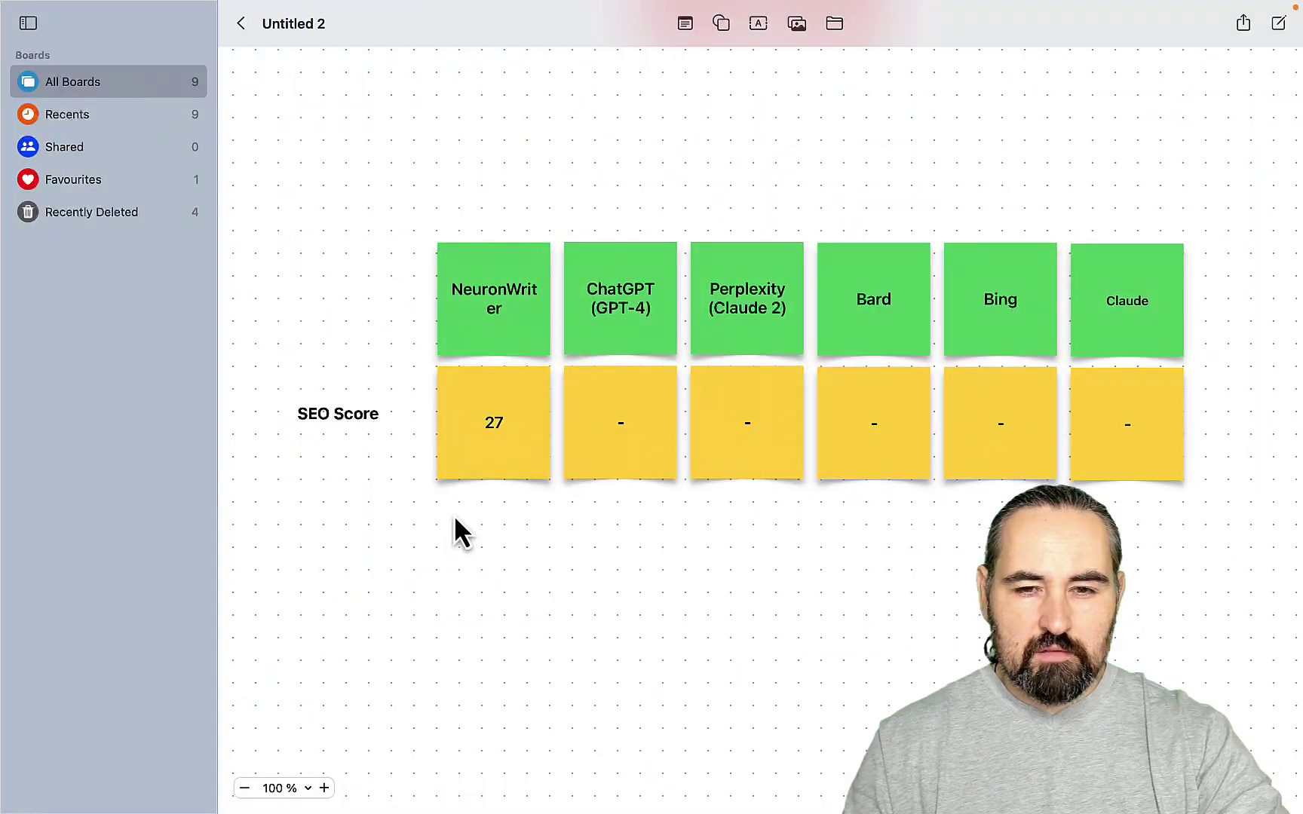
click(753, 425)
click(751, 424)
text(48)
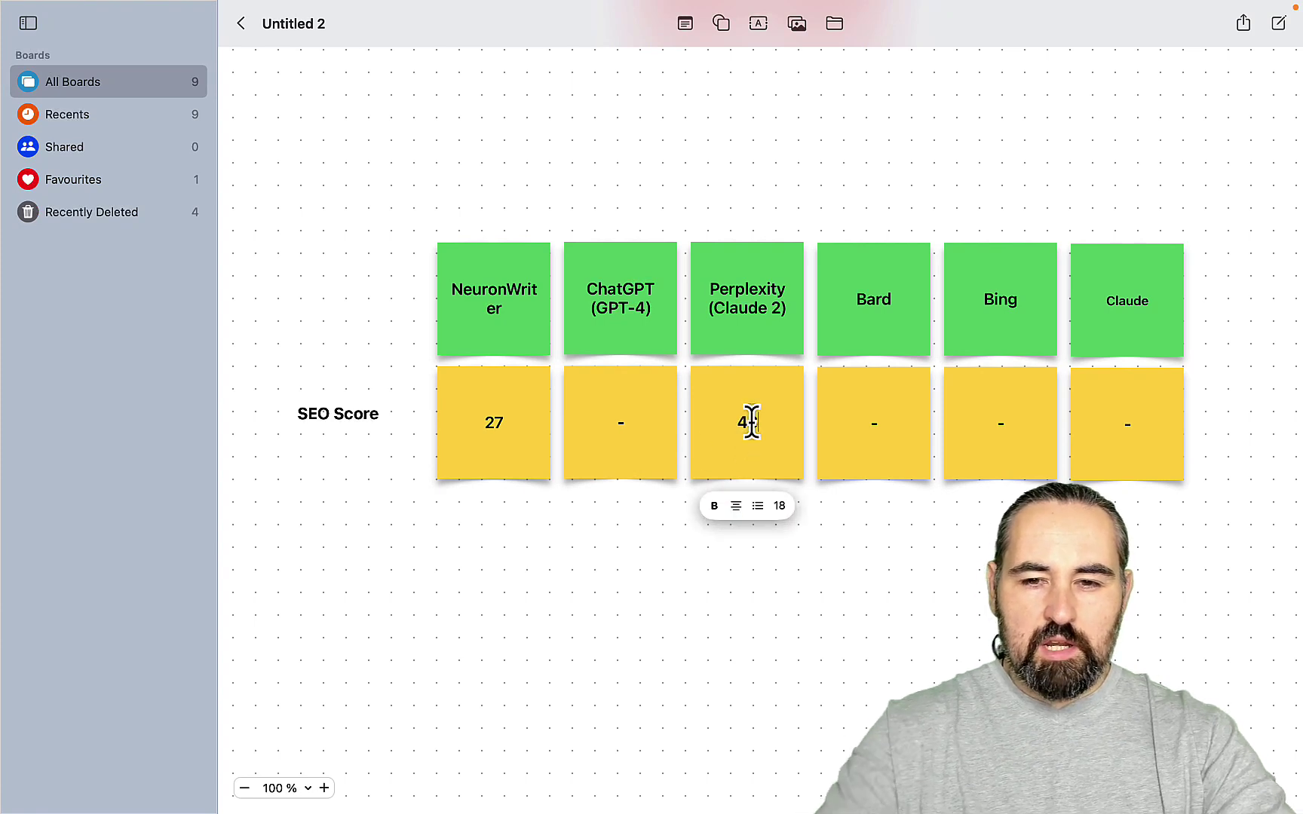
click(694, 649)
Step: Switch back to Opera and check the keyword answers in ChatGPT and Claude
mouse_move(624, 772)
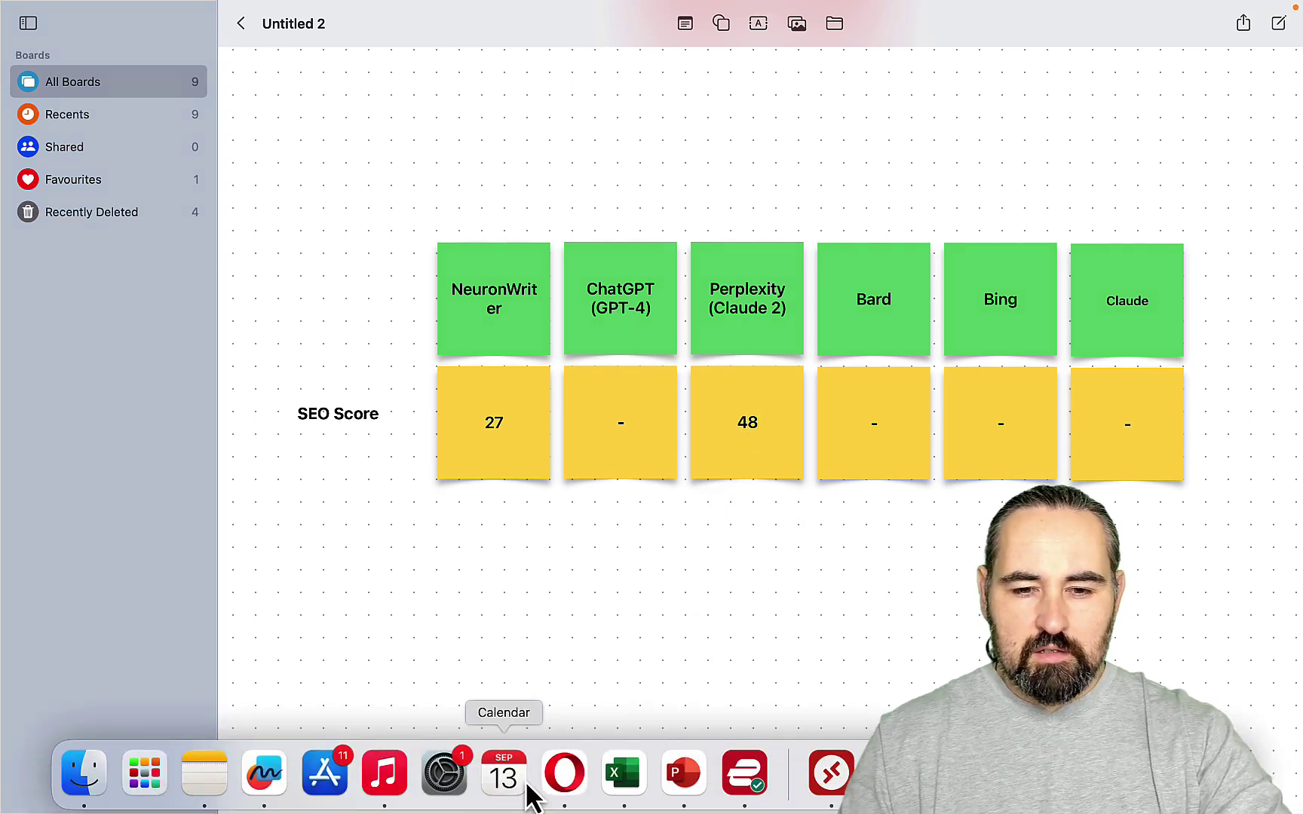
click(564, 773)
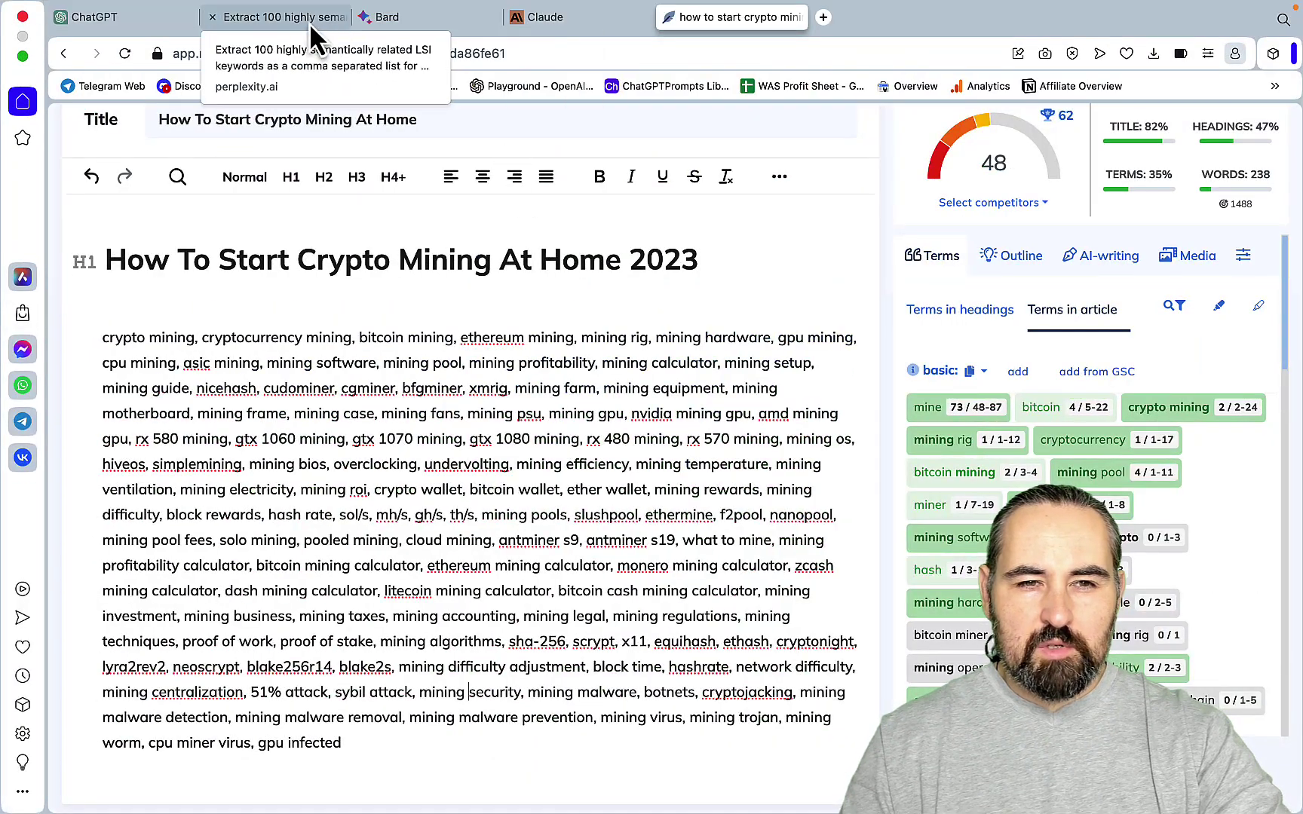
click(163, 22)
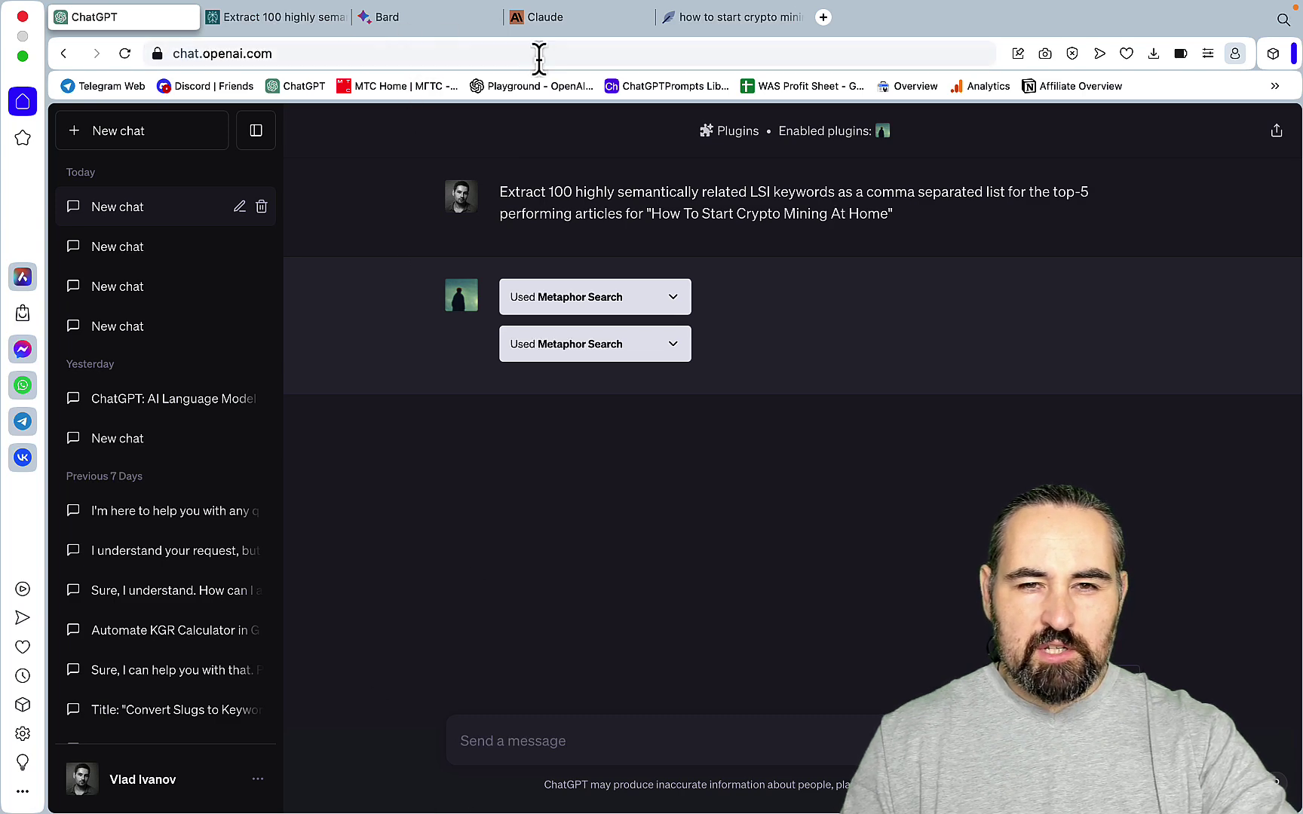
click(552, 18)
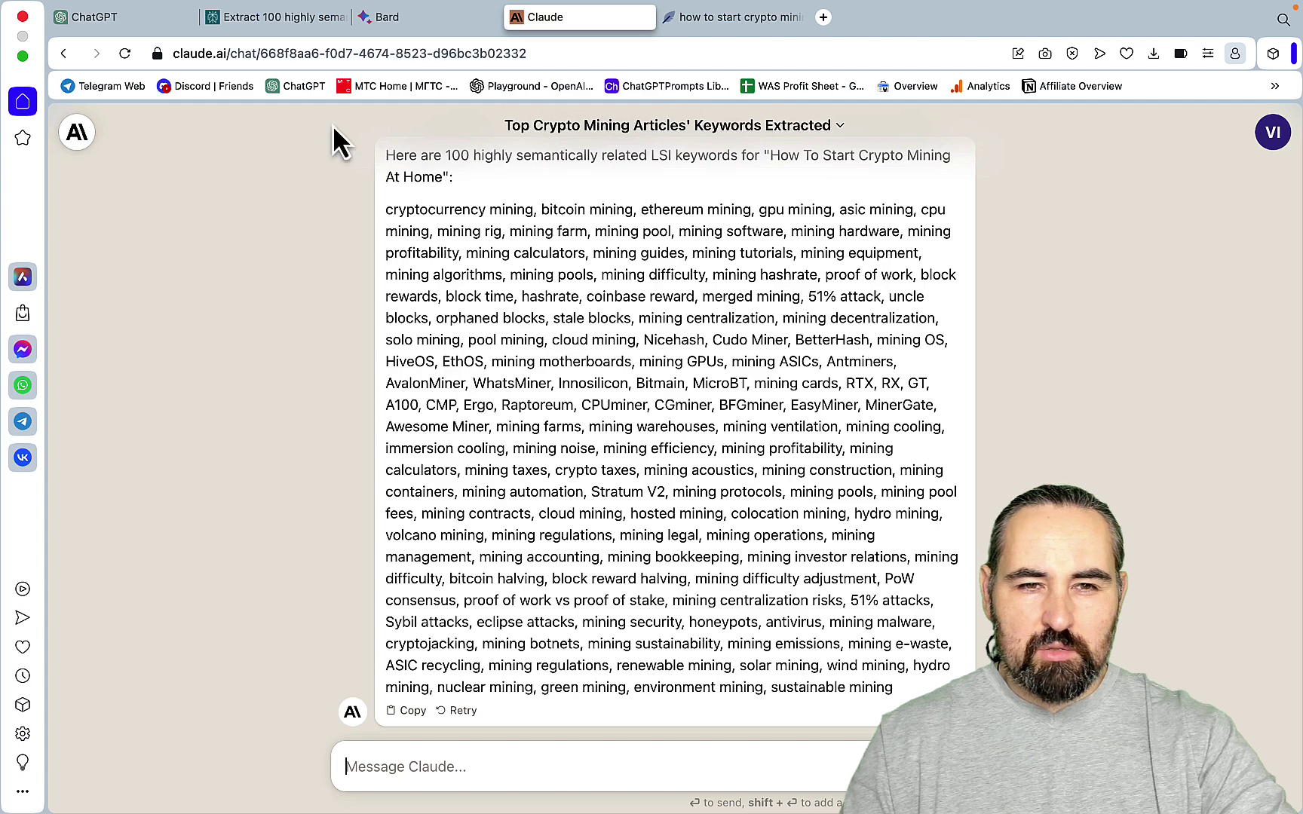
Step: Ask Perplexity in a follow-up for 50 comma-separated semantically related entities for the top-5 performing "How To Start Crypto Mining At Home" articles
click(281, 21)
scroll(581, 537, down, 2)
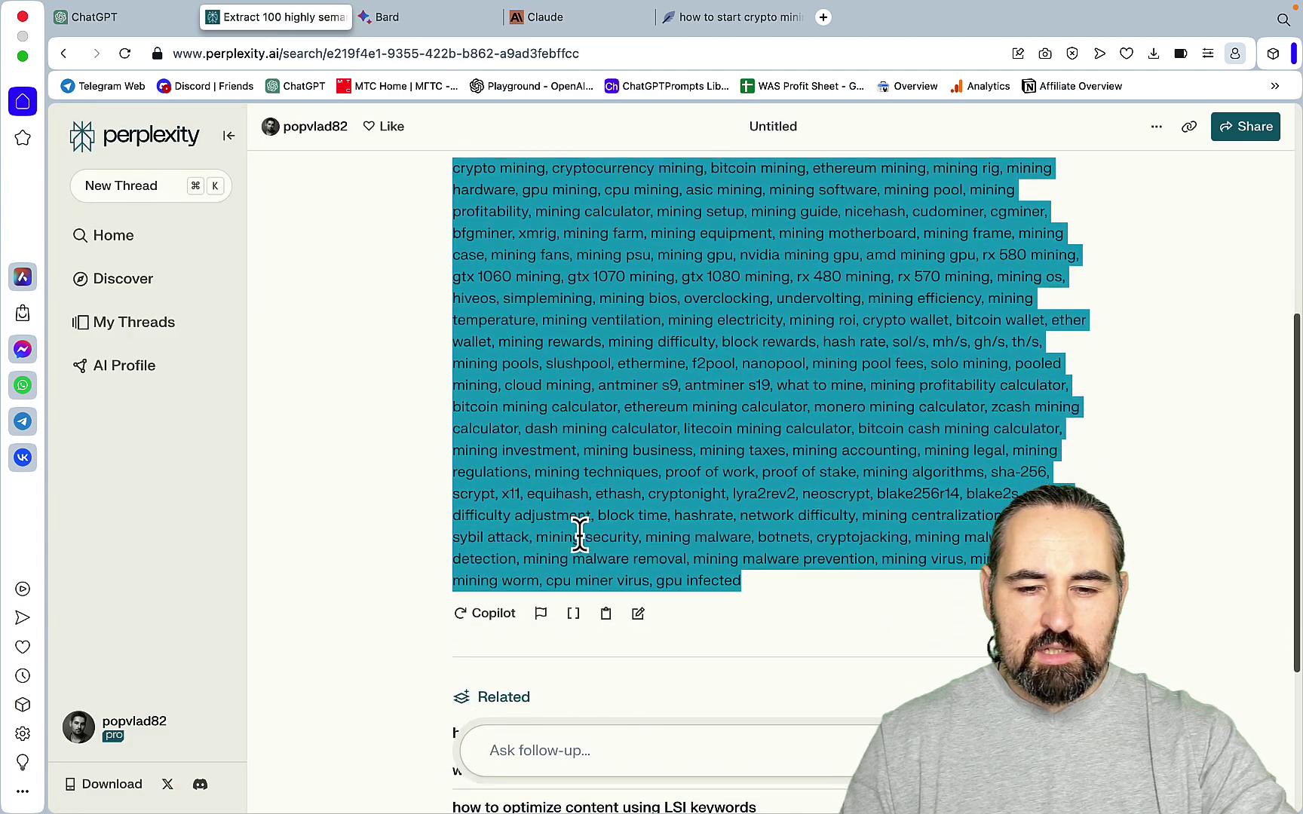
click(531, 752)
key(super+v)
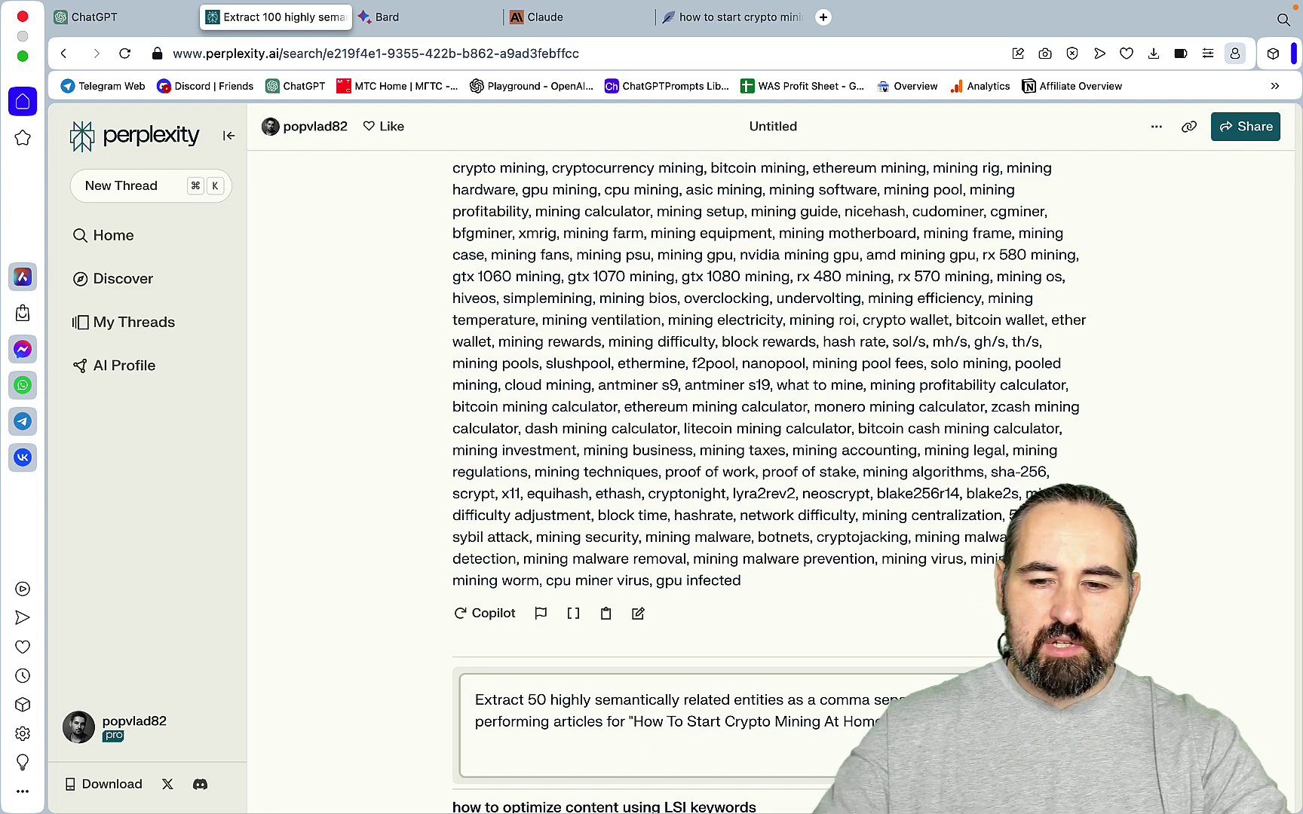
key(Return)
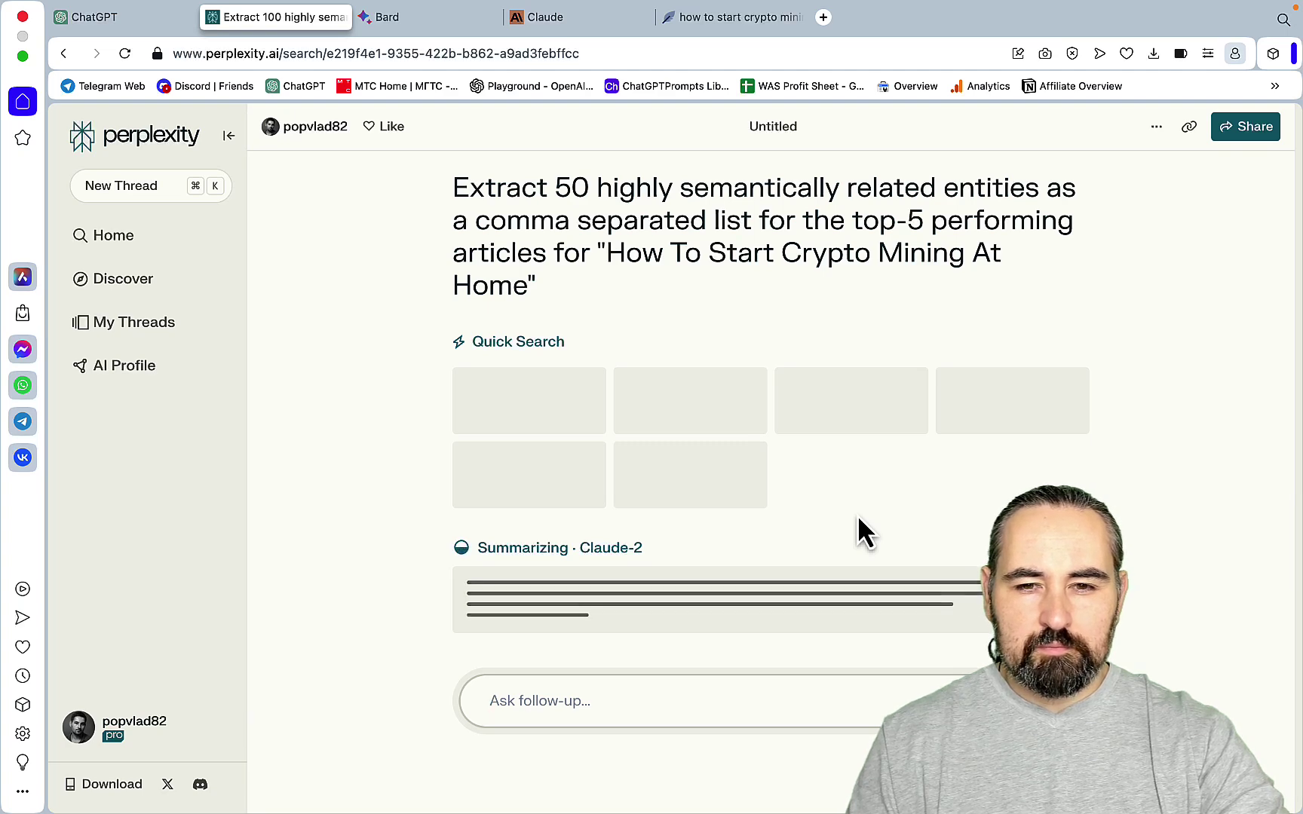
Step: Send Bard the follow-up request for 50 highly semantically related entities for "How To Start Crypto Mining At Home"
click(468, 24)
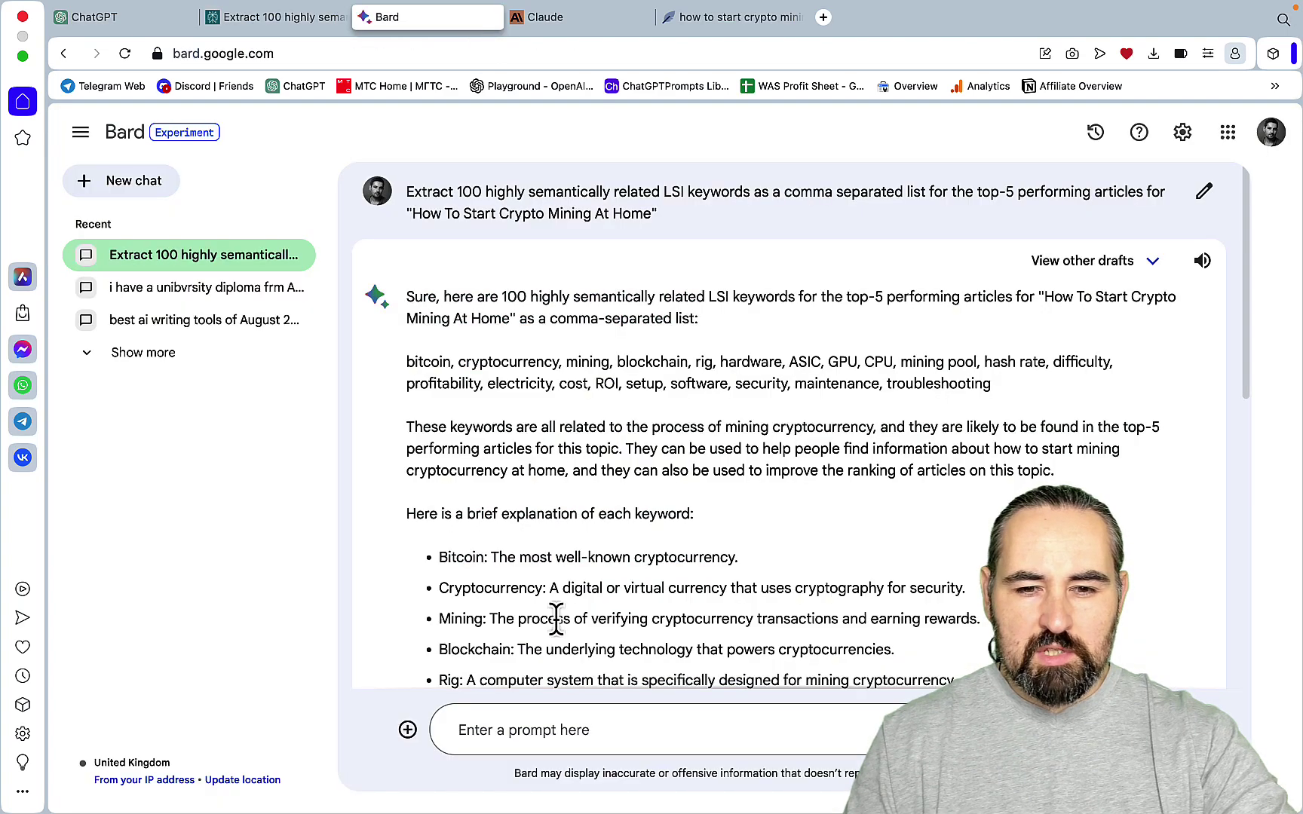
click(527, 730)
text(Extract 50 highly semantically related entities as a comma separated list for the top-5 performing articles for "How To Start Crypto Mining At Home")
key(Return)
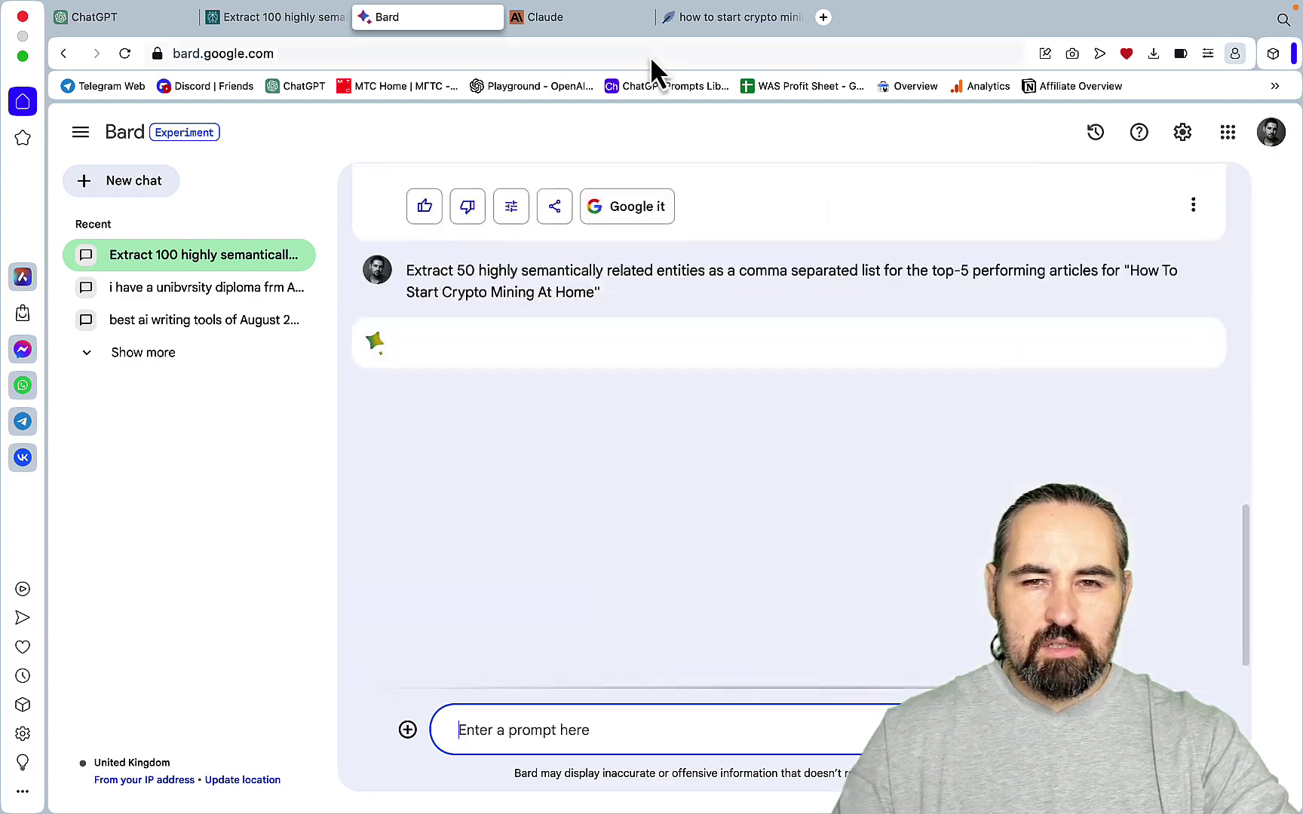
Step: Copy Perplexity's entity list and paste it below the LSI keywords in the NeuronWriter article
click(628, 27)
key(super+2)
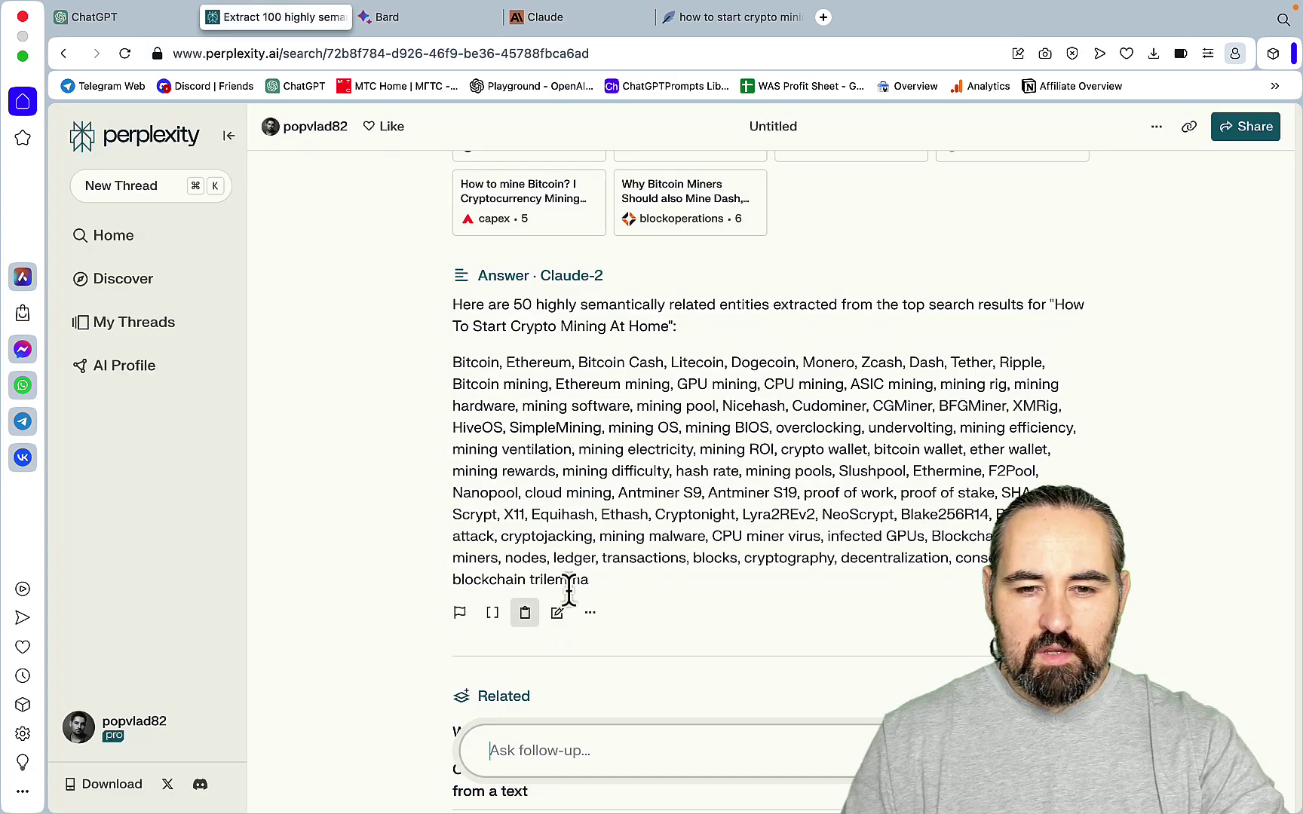
drag(596, 587, 464, 367)
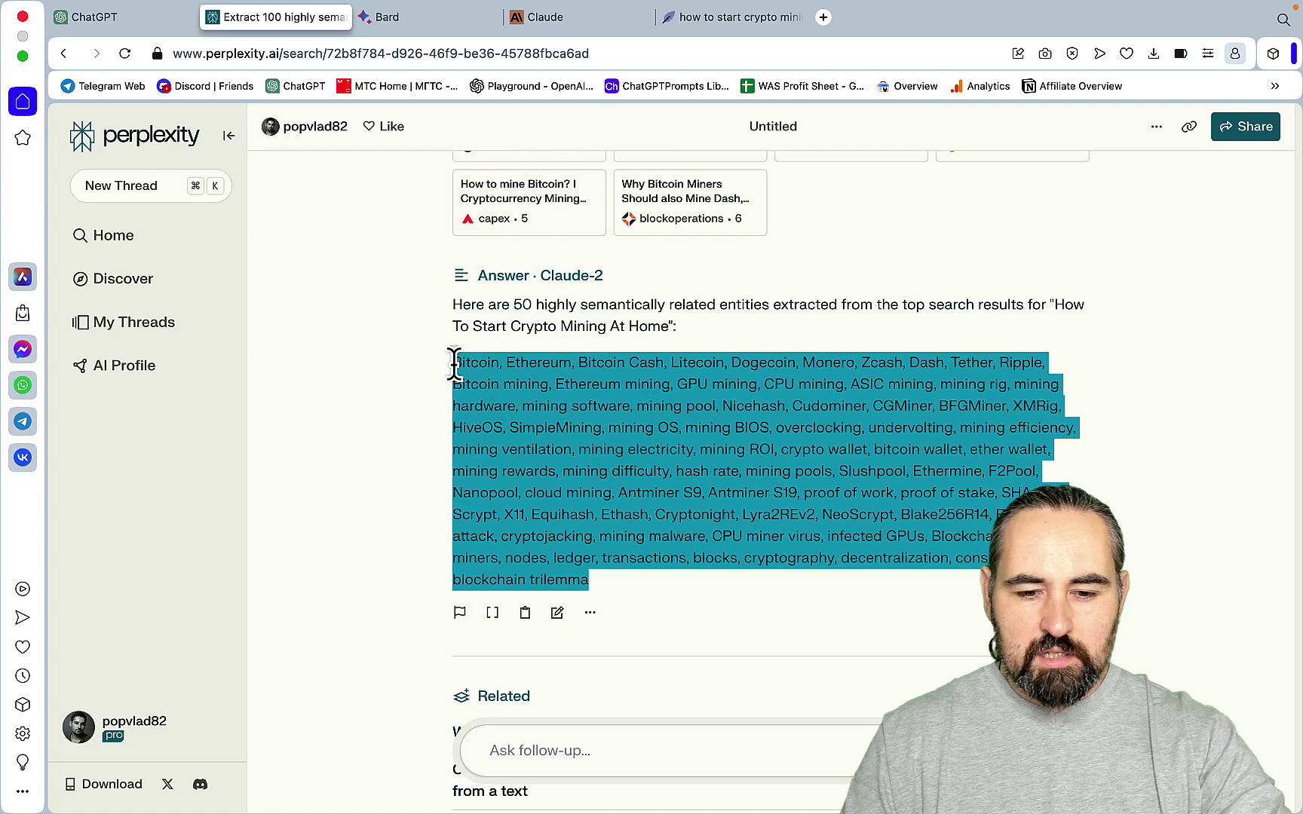
key(super+5)
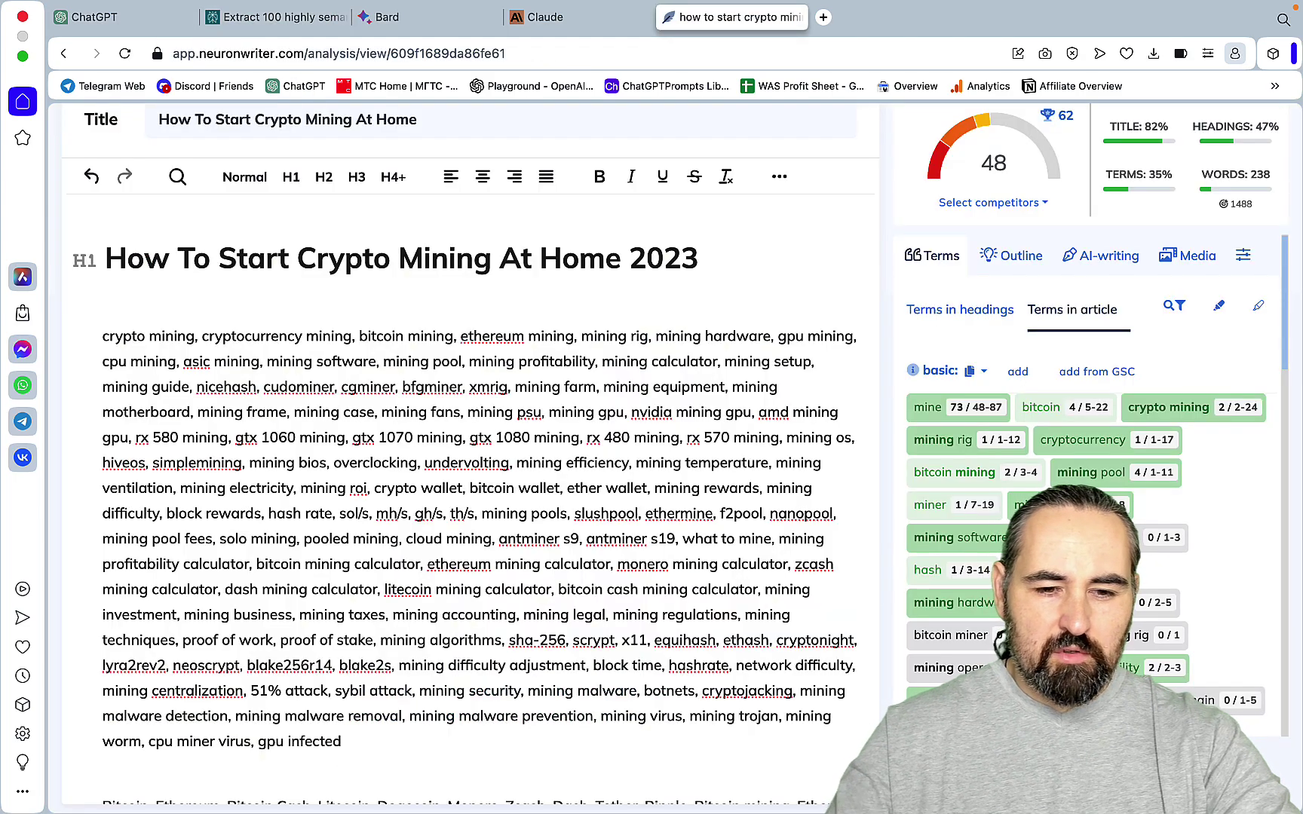
text(Bitcoin, Ethereum, Bitcoin Cash, Litecoin, Dogecoin, Monero, Zcash, Dash, Tether, Ripple, Bitcoin mining, Ethereum mining, GPU mining, CPU mining, ASIC mining, mining rig, mining hardware, mining software, mining pool, Nicehash, Cudominer, CGMiner, BFGMiner, XMRig, HiveOS, SimpleMining, mining OS, mining BIOS, overclocking, undervolting, mining efficiency, mining ventilation, mining electricity, mining ROI, crypto wallet, bitcoin wallet, ether wallet, mining rewards, mining difficulty, hash rate, mining pools, Slushpool, Ethermine, F2Pool, Nanopool, cloud mining, Antminer S9, Antminer S19, proof of work, proof of stake, SHA-256, Scrypt, X11, Equihash, Ethash, Cryptonight, Lyra2REv2, NeoScrypt, Blake256R14, Blake2S, 51% attack, cryptojacking, mining malware, CPU miner virus, infected GPUs, Blockchain, halving, miners, nodes, ledger, transactions, blocks, cryptography, decentralization, consensus, blockchain trilemma)
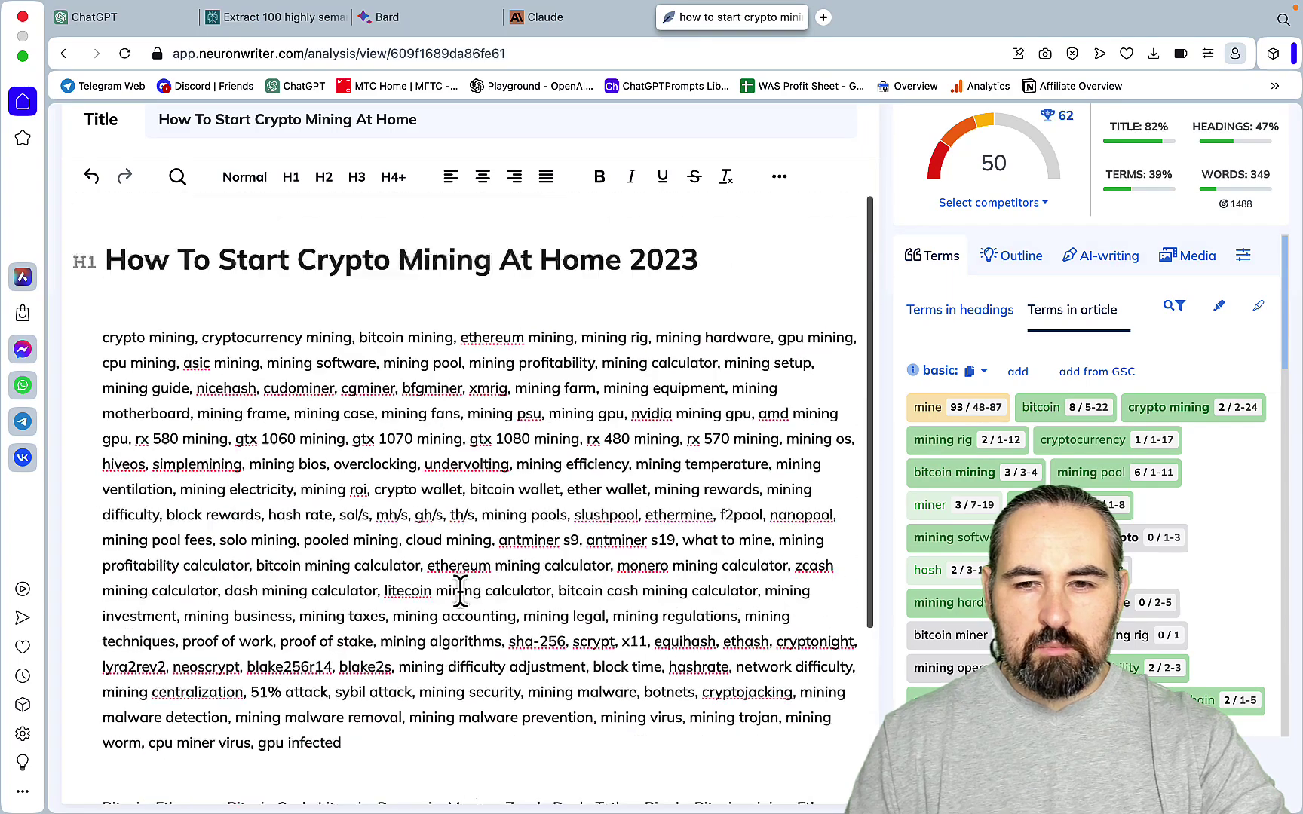
Step: Switch to the Freeform board and change the Perplexity (Claude 2) SEO score to 50
mouse_move(384, 772)
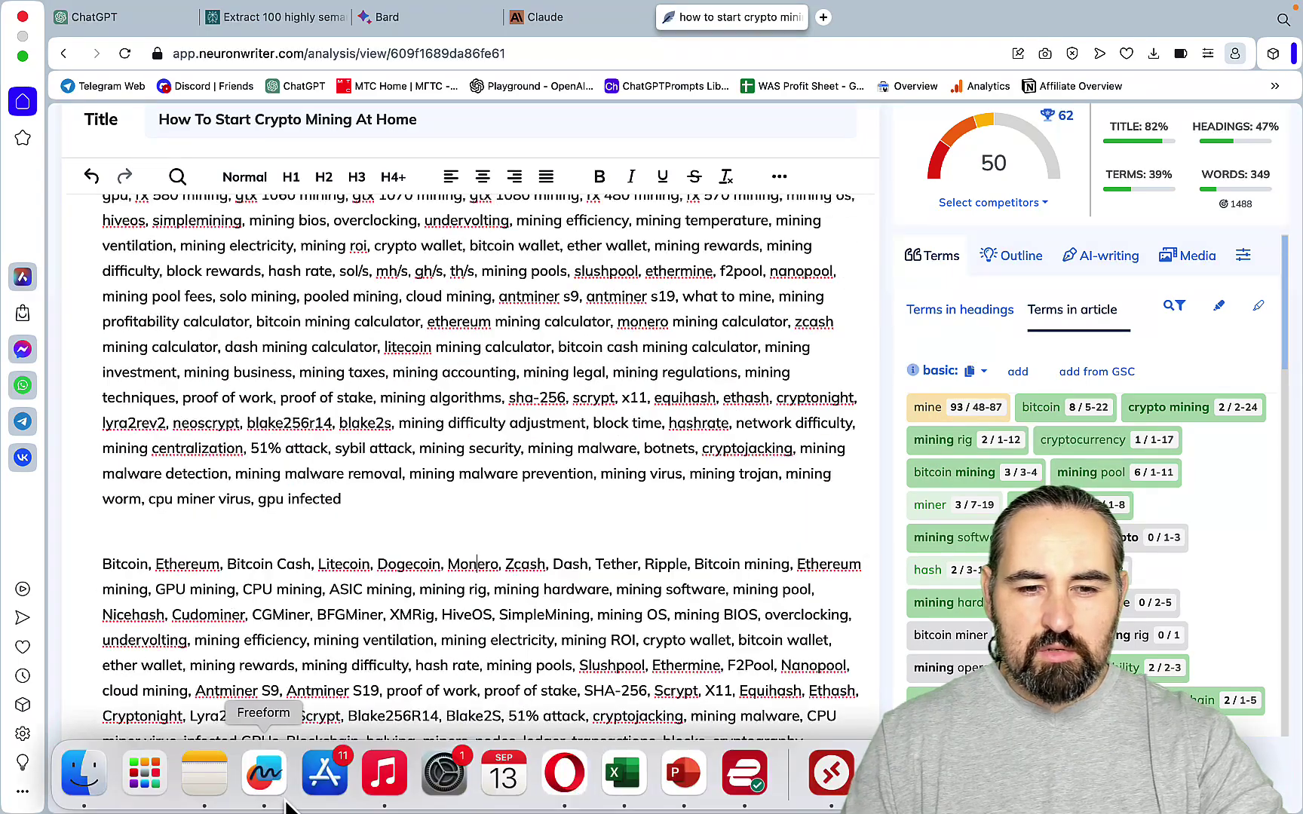
click(264, 777)
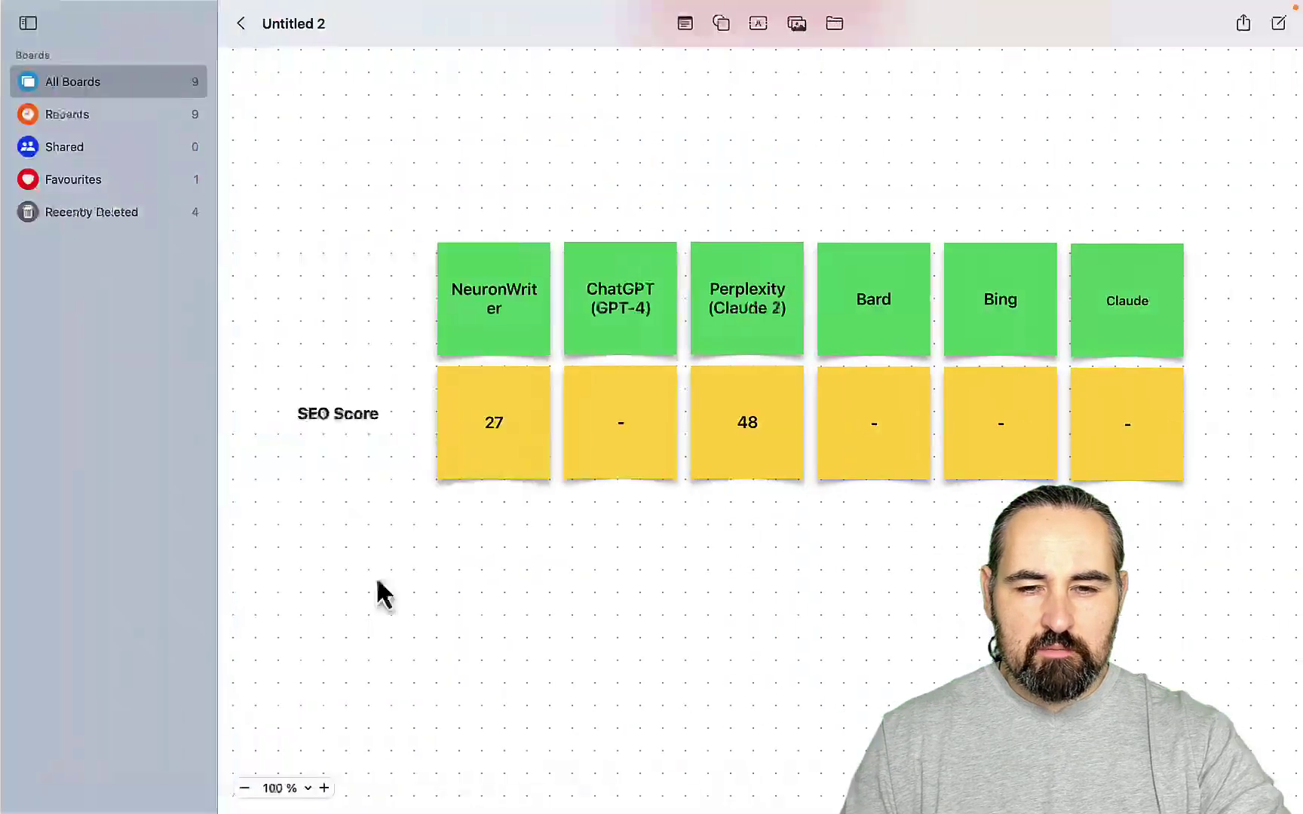
double_click(741, 426)
text(50)
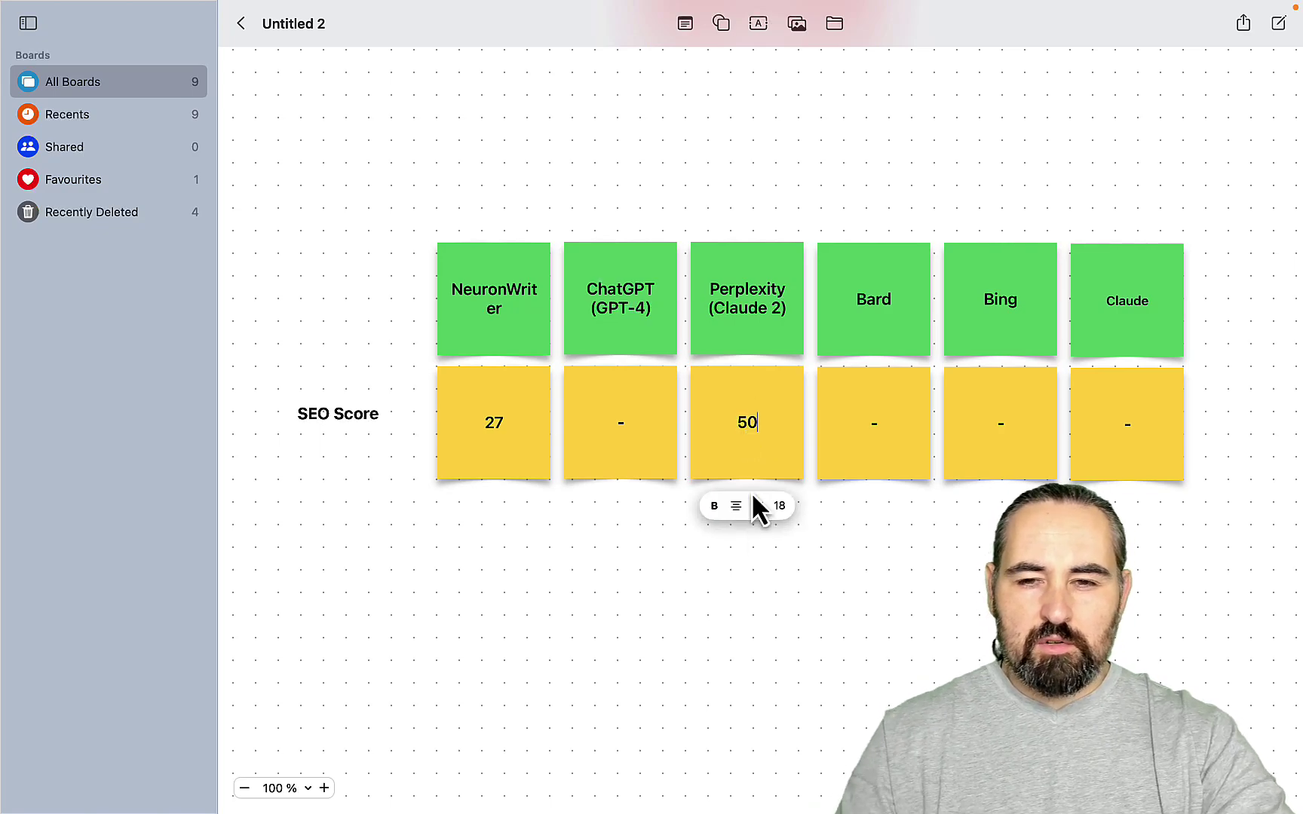
click(750, 618)
Step: Return to Opera and close the finished Perplexity page
click(583, 798)
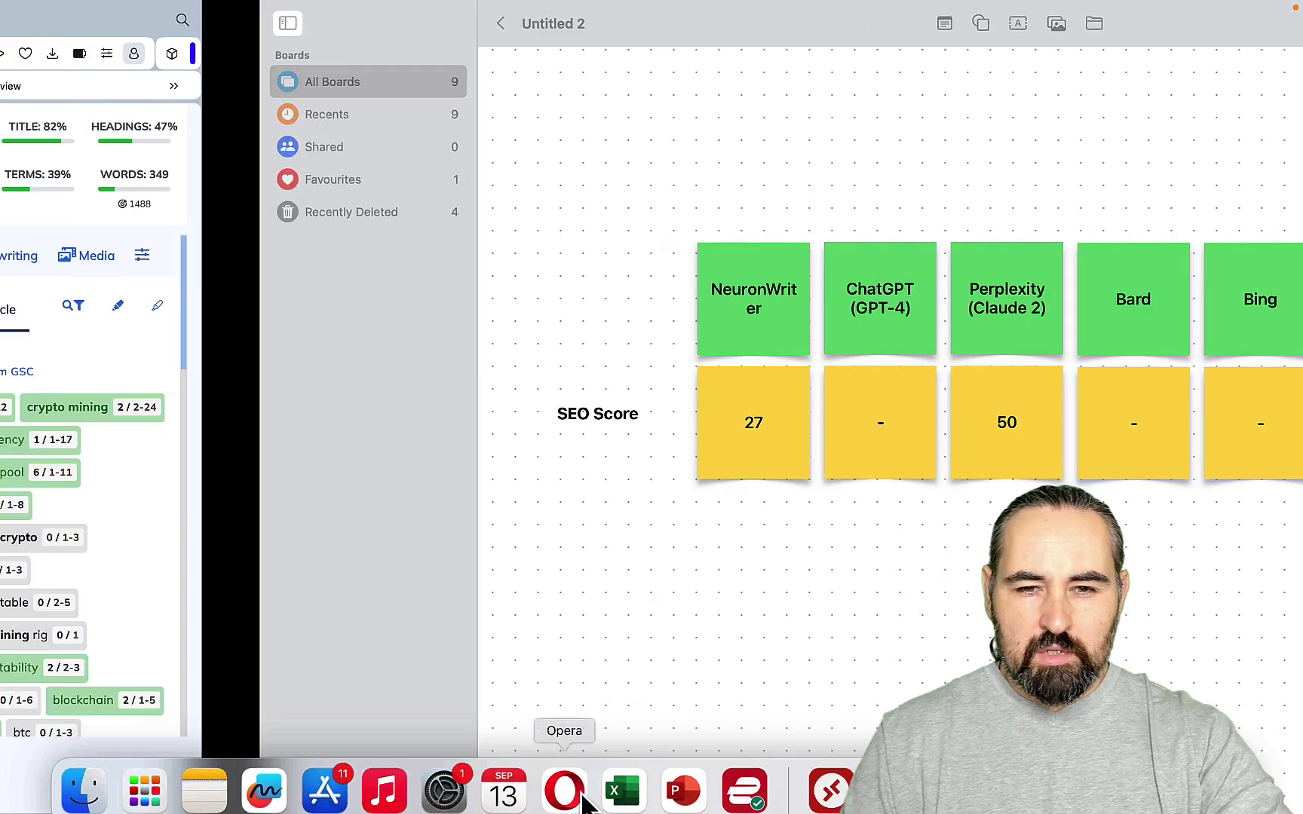
click(277, 27)
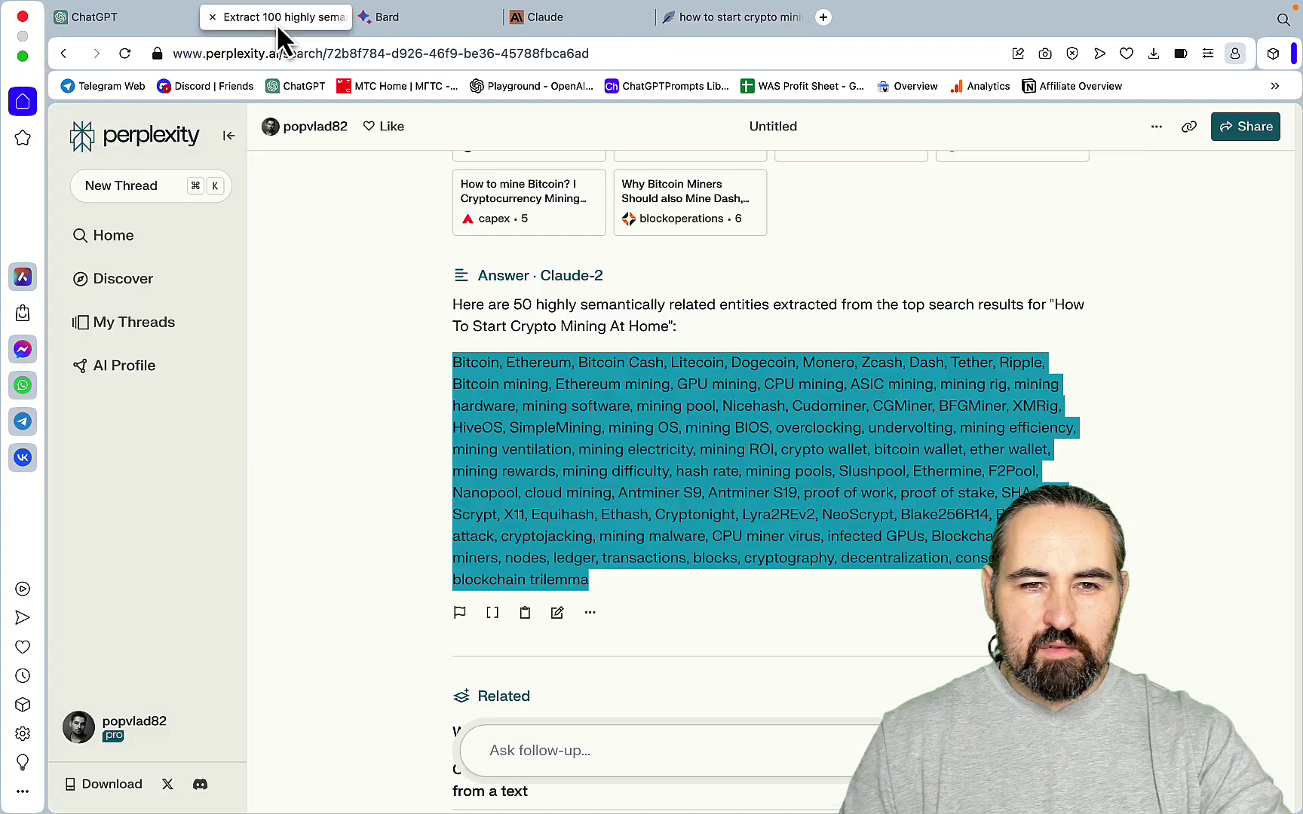
click(213, 18)
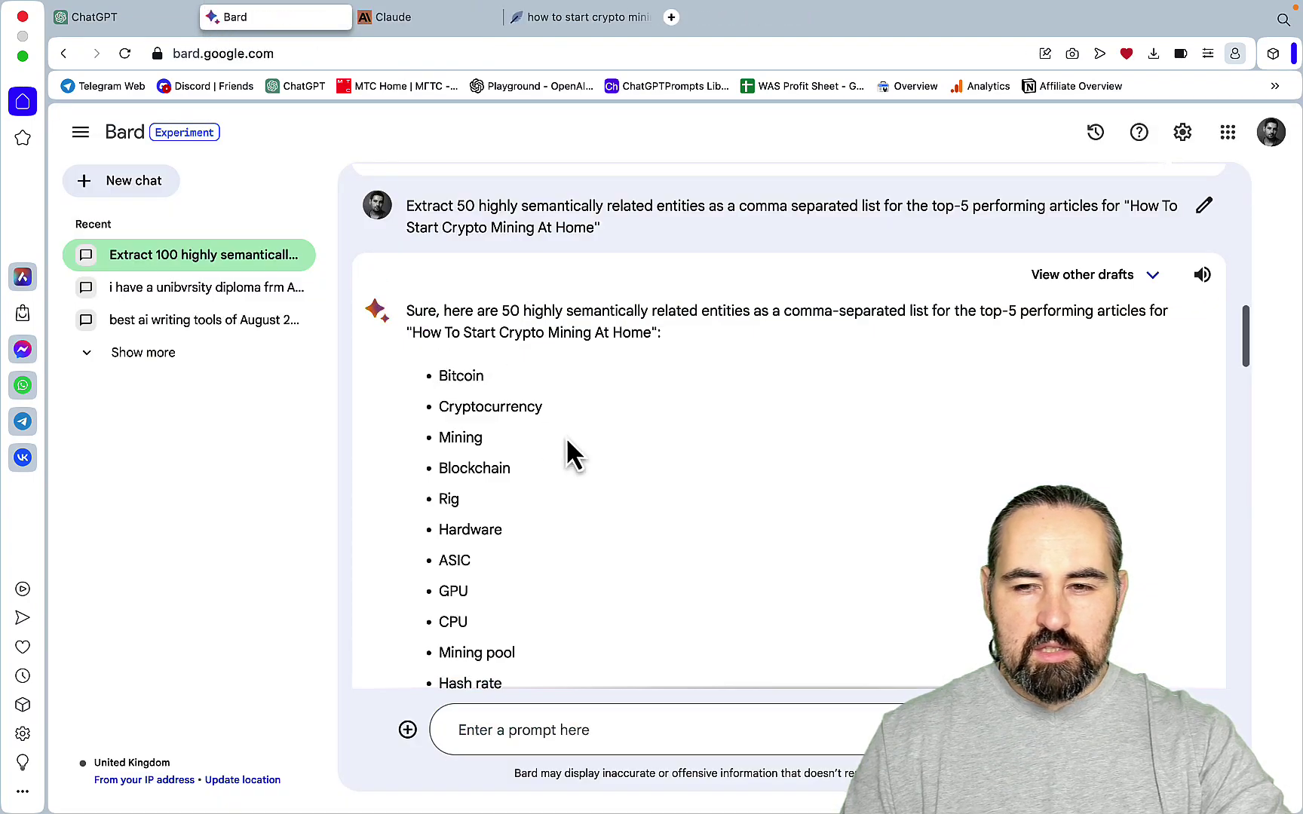
Step: Review Bard's answers with the LSI keyword list, the keyword explanations and the entity list
scroll(573, 440, up, 1)
scroll(573, 439, down, 15)
scroll(569, 445, up, 3)
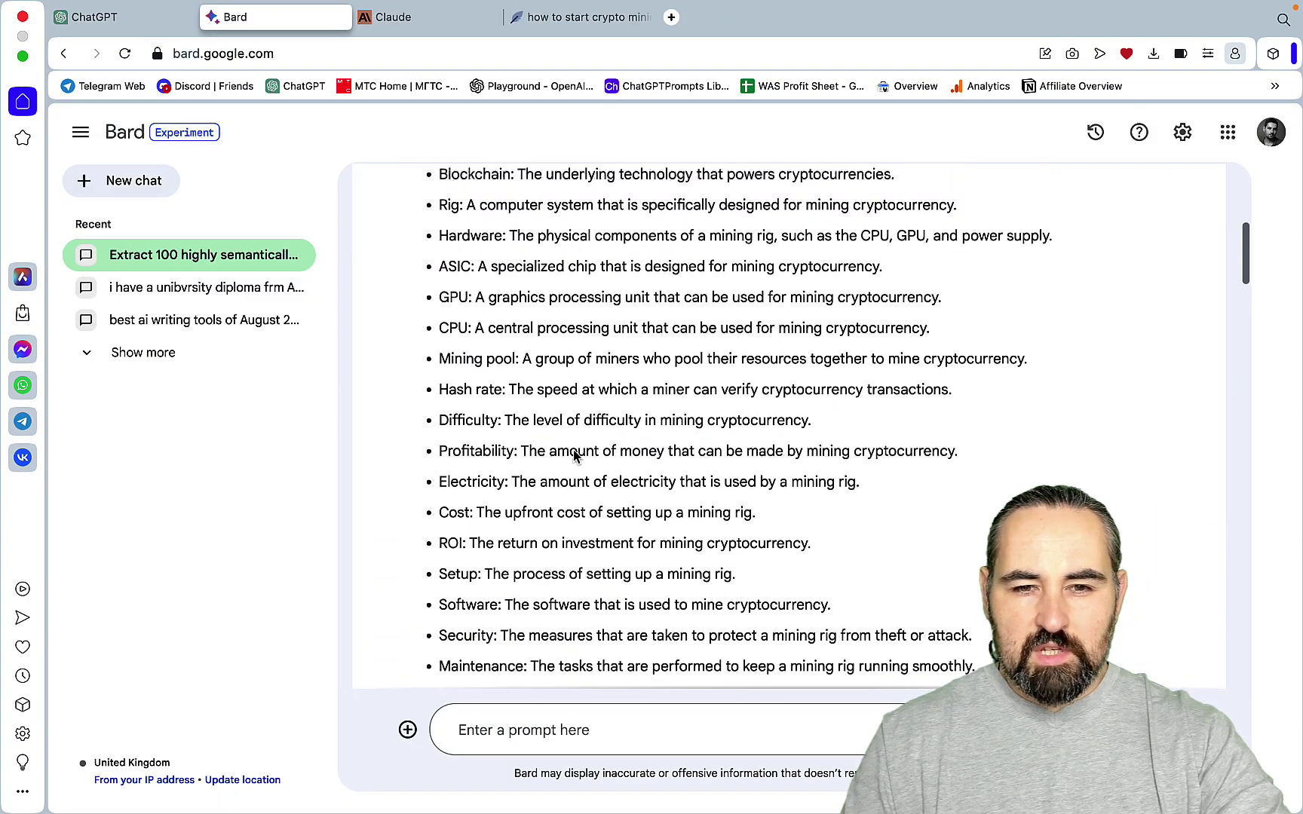
scroll(573, 454, up, 6)
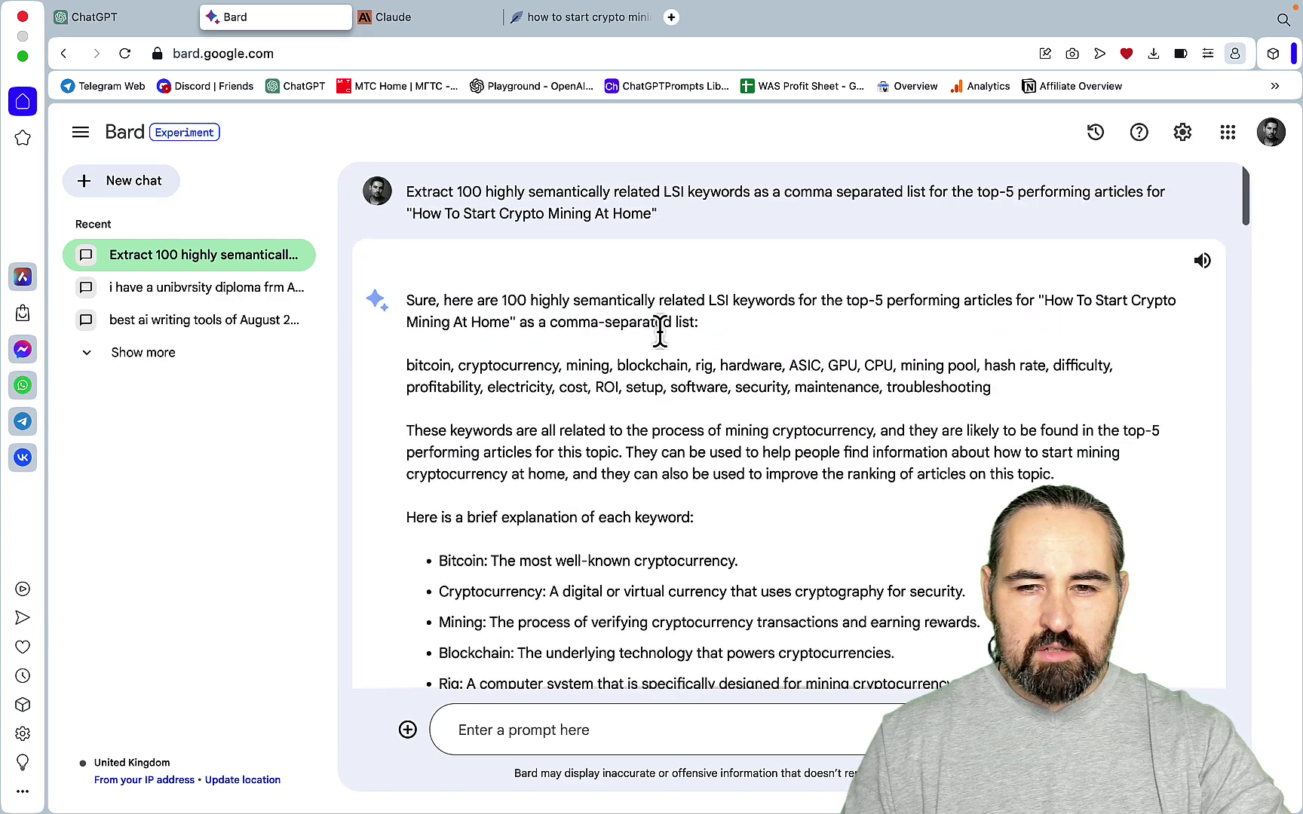
scroll(890, 363, down, 3)
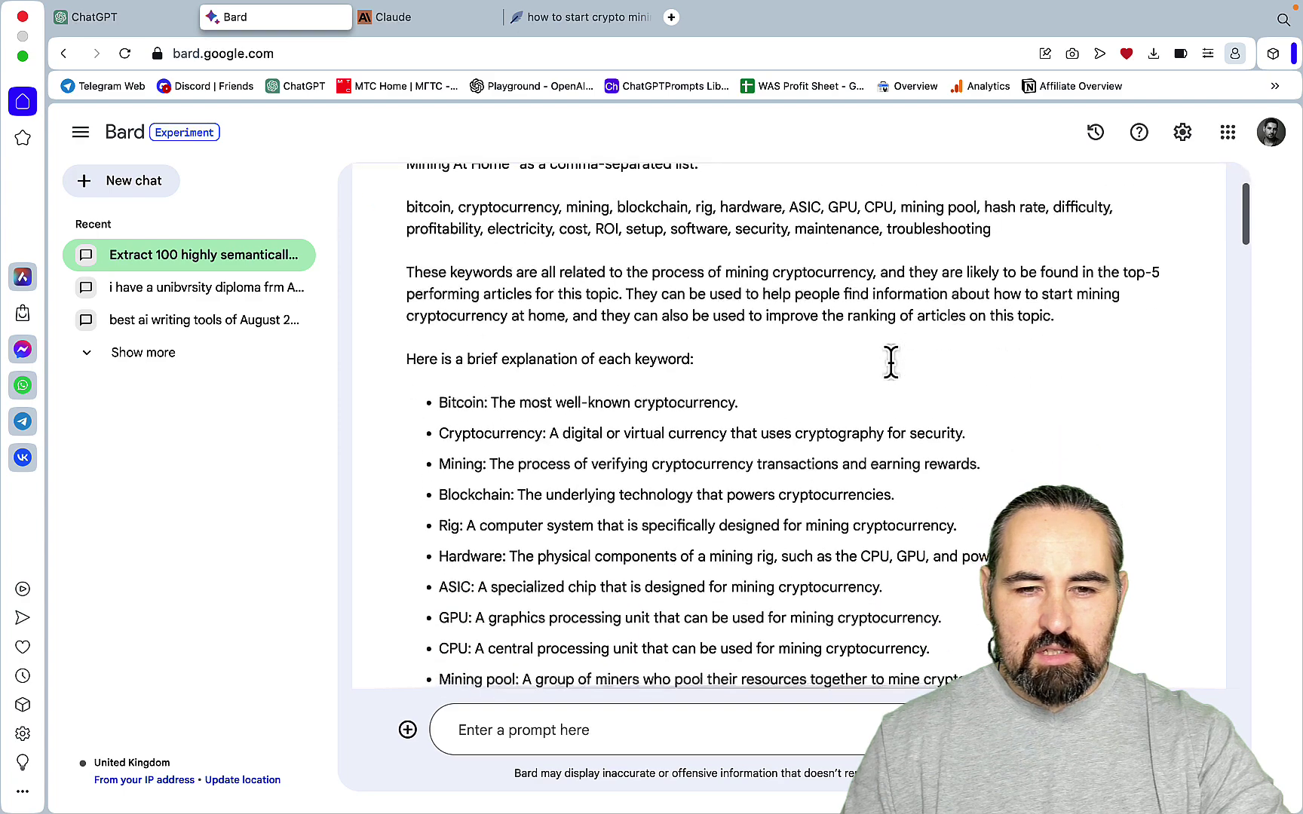
scroll(901, 398, up, 3)
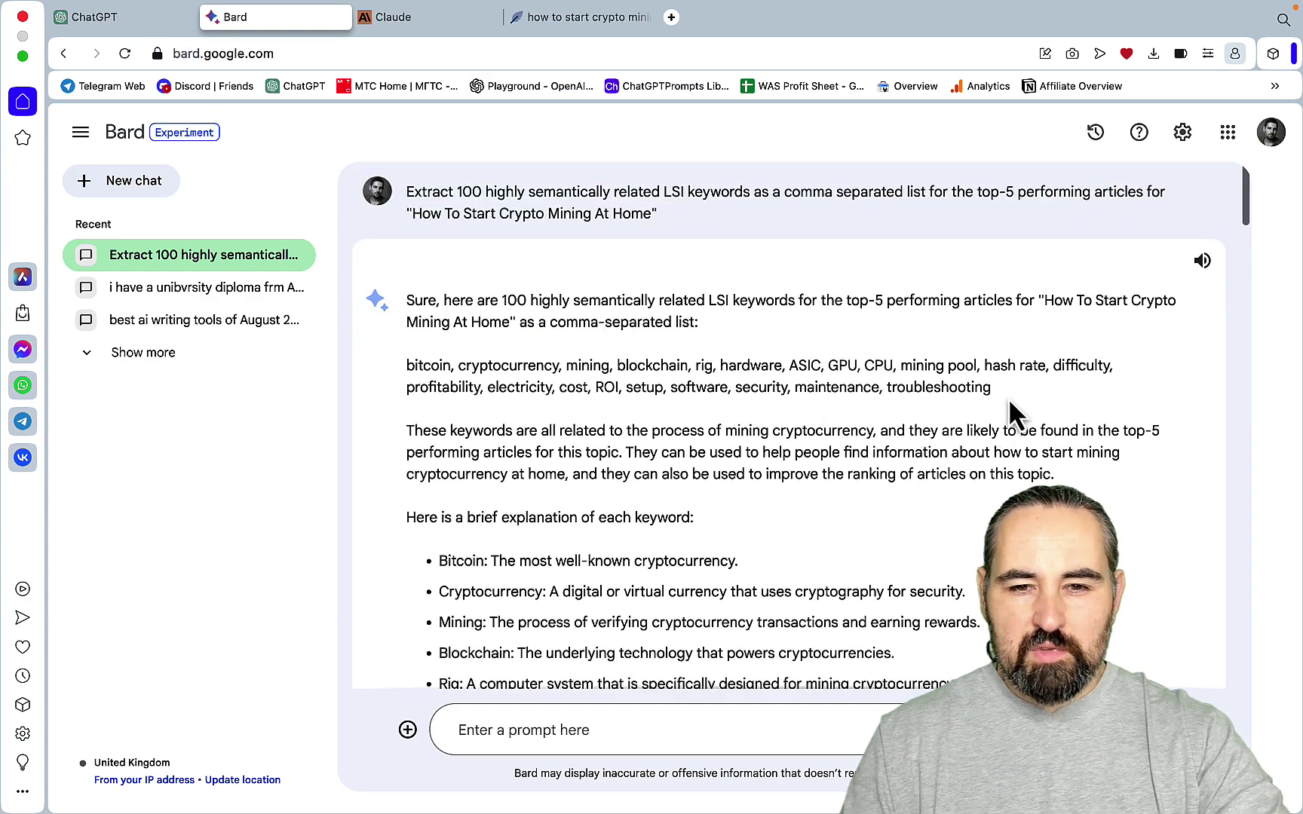
scroll(1015, 409, down, 10)
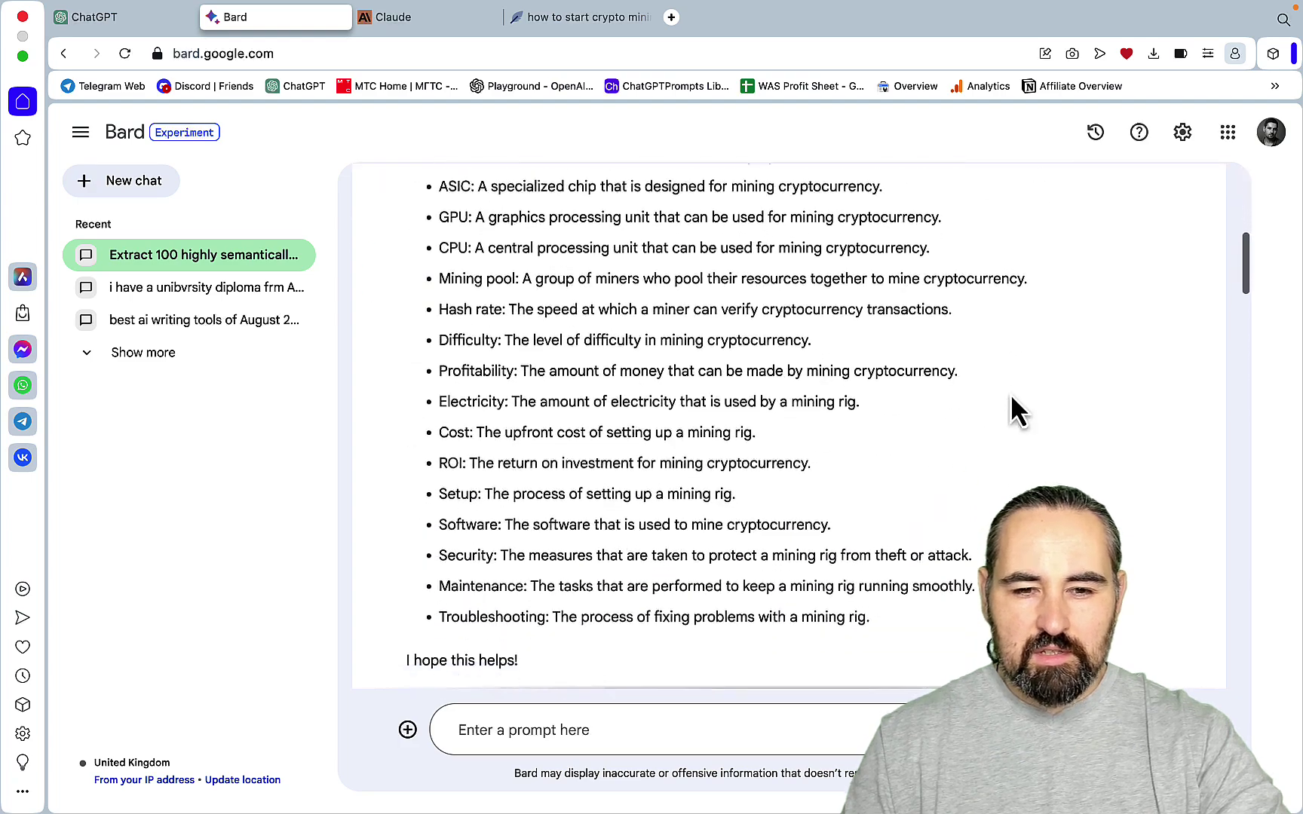
scroll(1015, 409, up, 10)
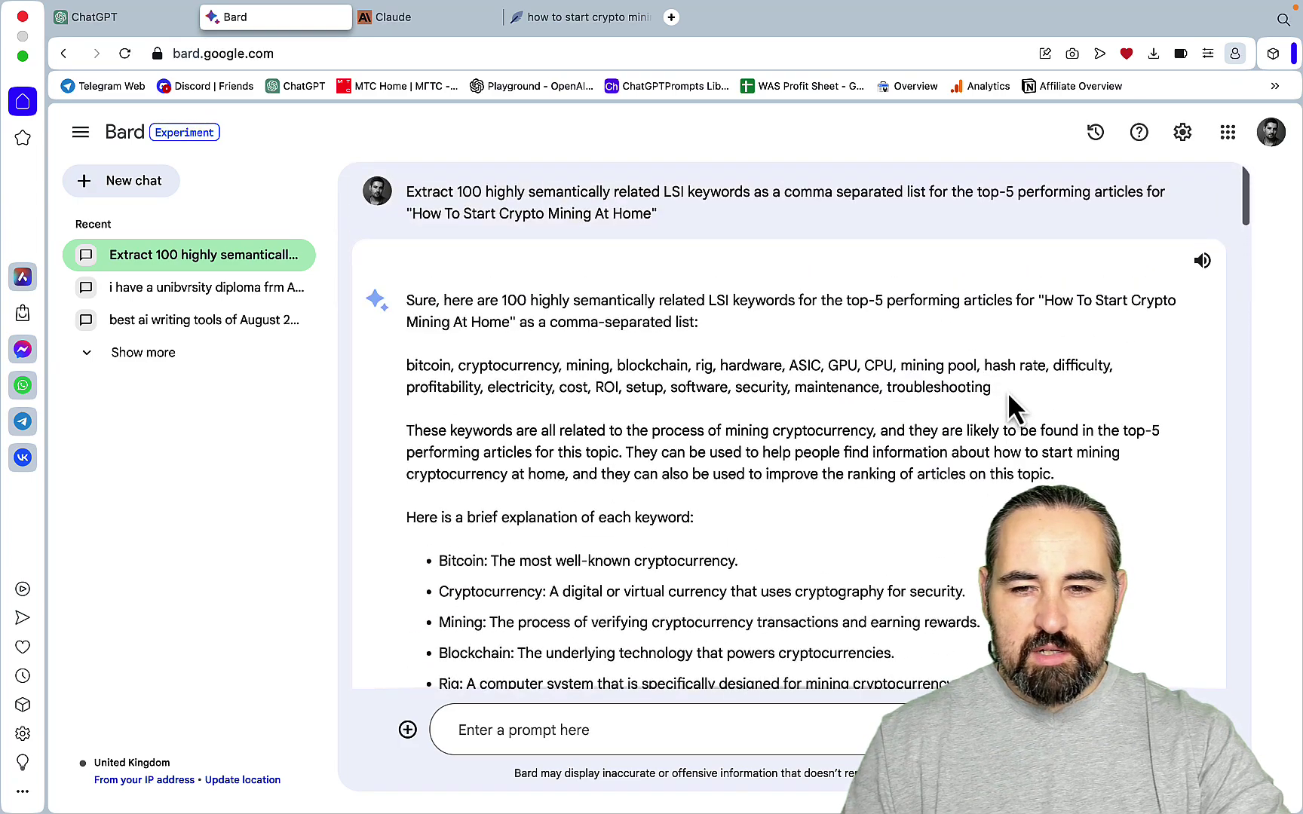
Step: Copy Bard's comma-separated LSI keyword list and replace the body text of the NeuronWriter article with it
drag(993, 387, 412, 365)
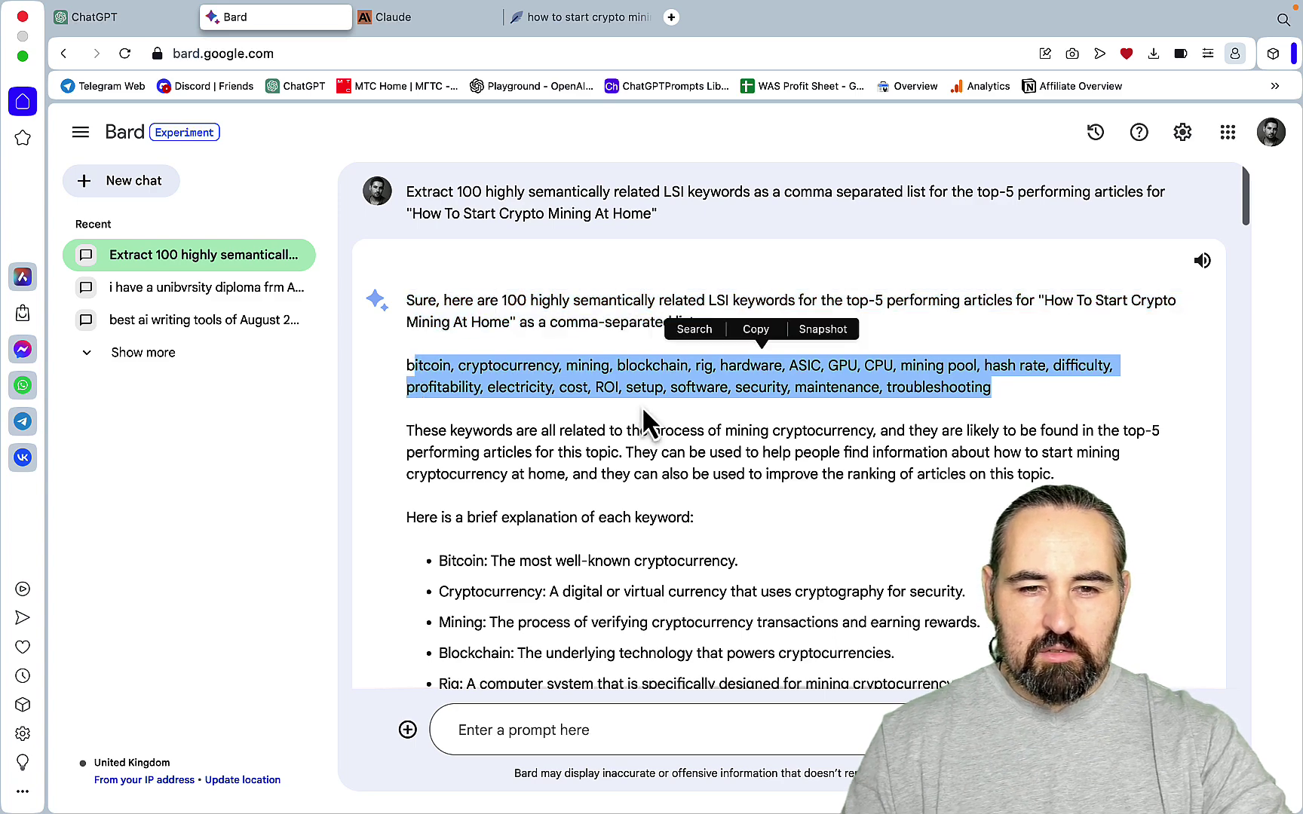
key(shift+Left)
key(super+c)
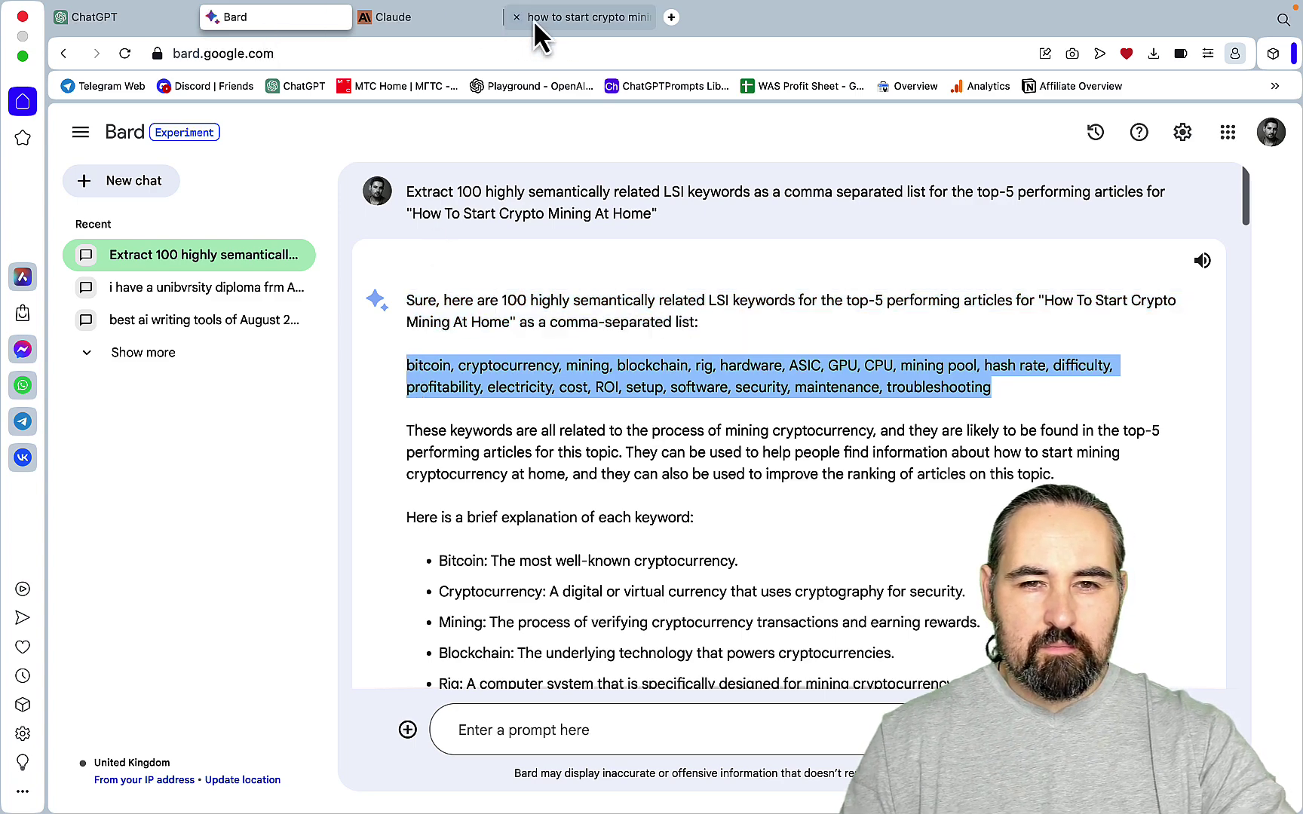
click(564, 18)
drag(458, 763, 91, 333)
key(BackSpace)
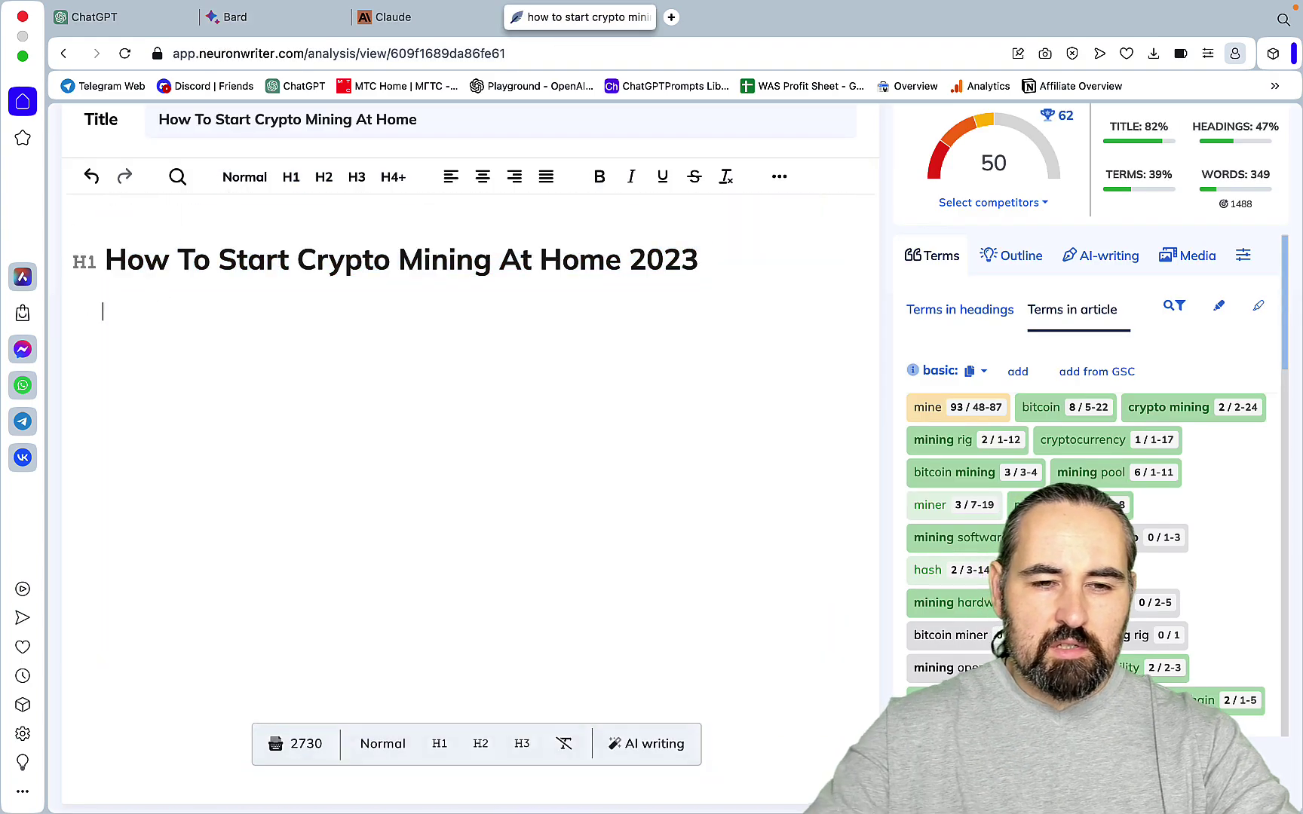
key(super+v)
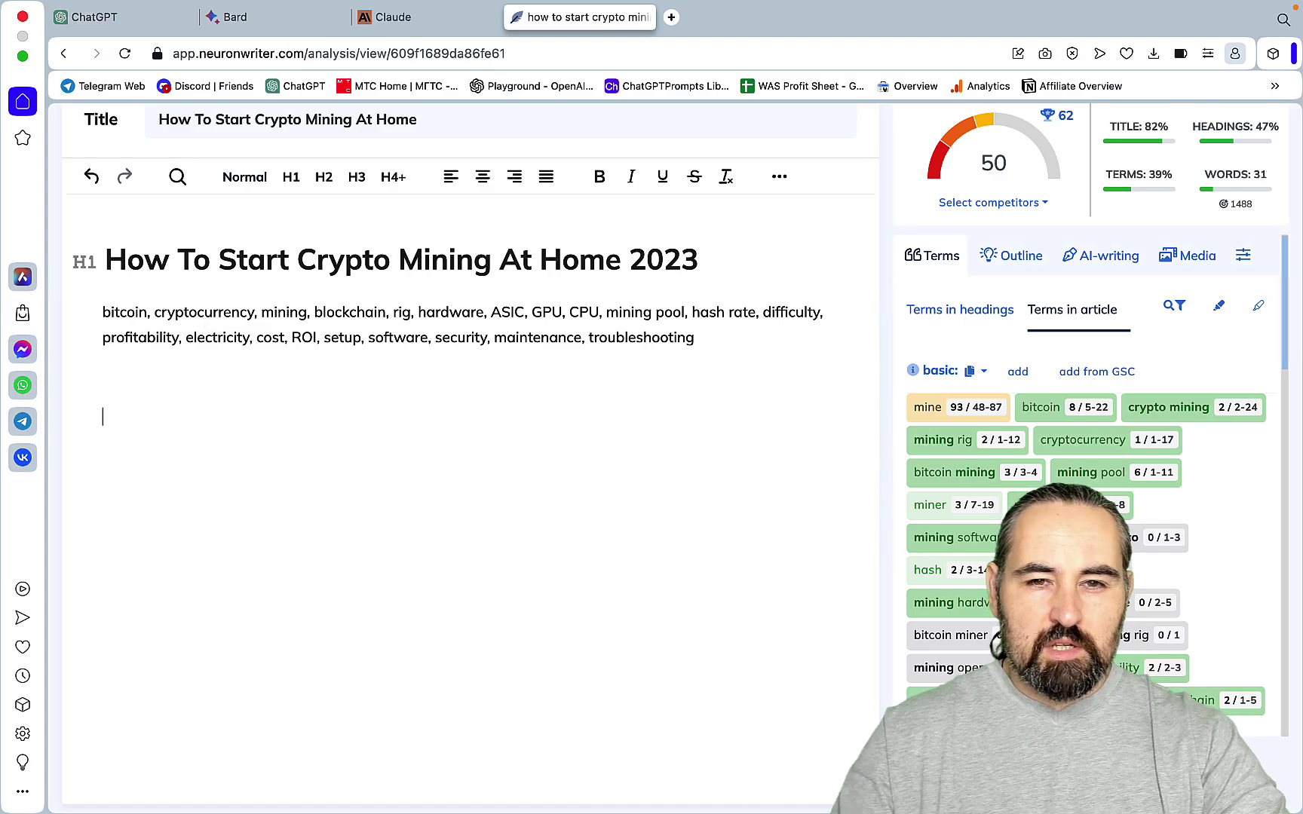
Step: Copy Bard's bulleted entity list, from Bitcoin to Environmental impact, and paste it below the LSI keywords in the NeuronWriter article
click(276, 28)
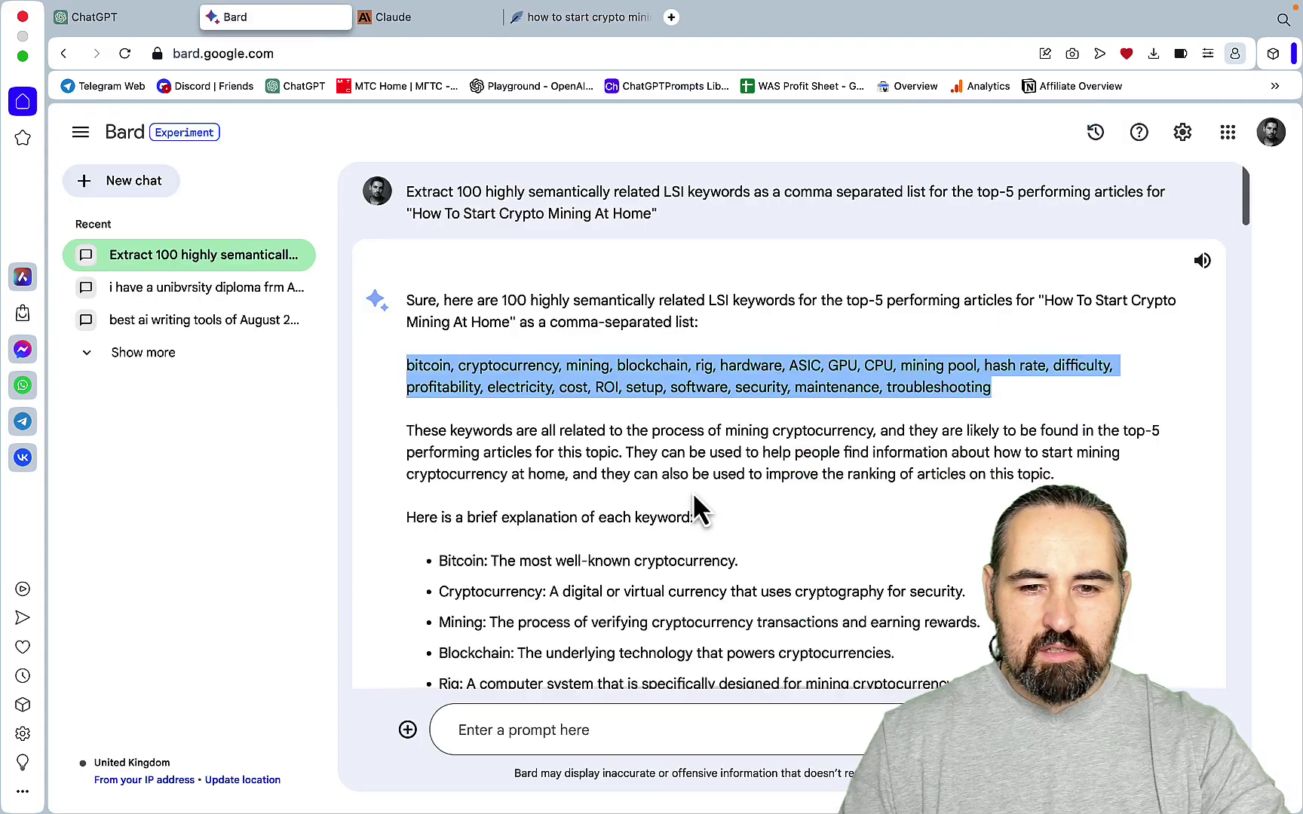
scroll(692, 492, down, 12)
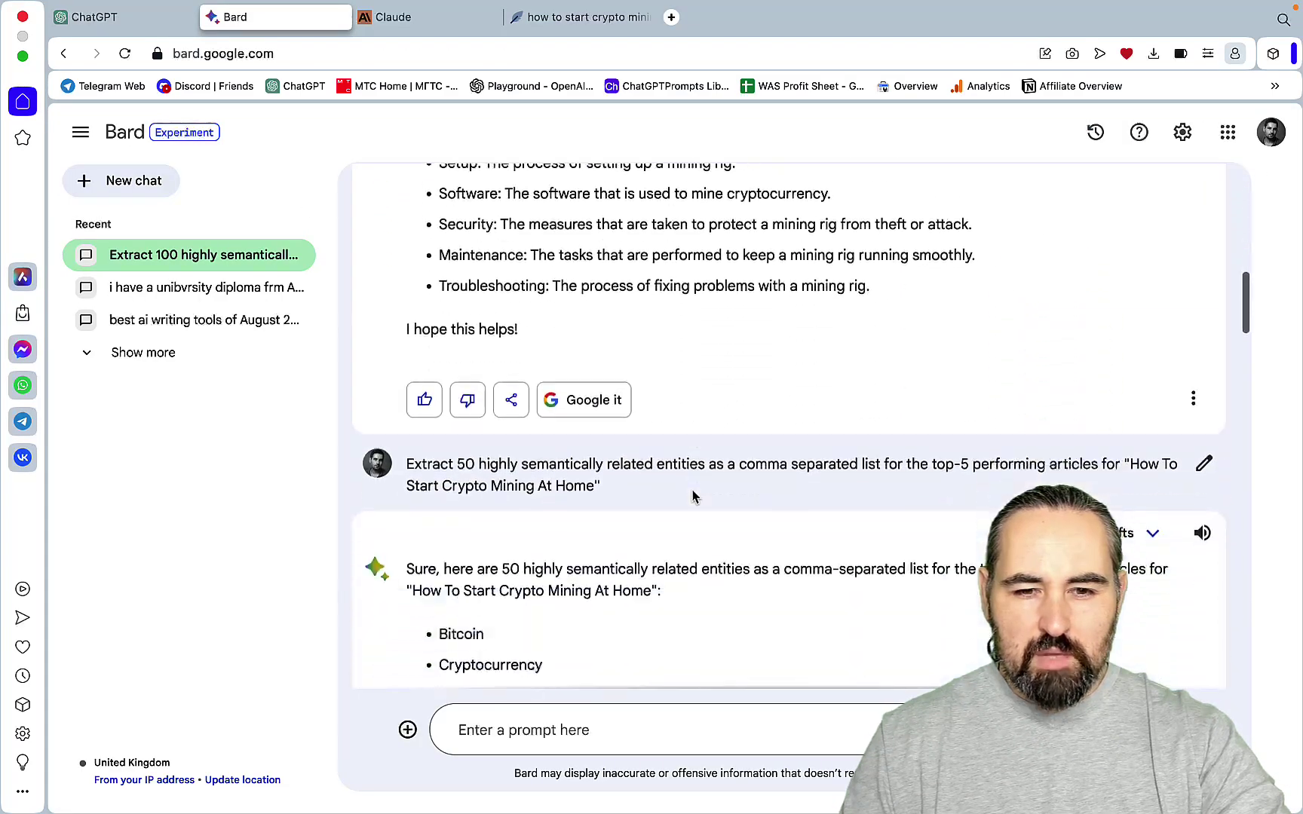
scroll(692, 494, down, 4)
drag(432, 387, 605, 429)
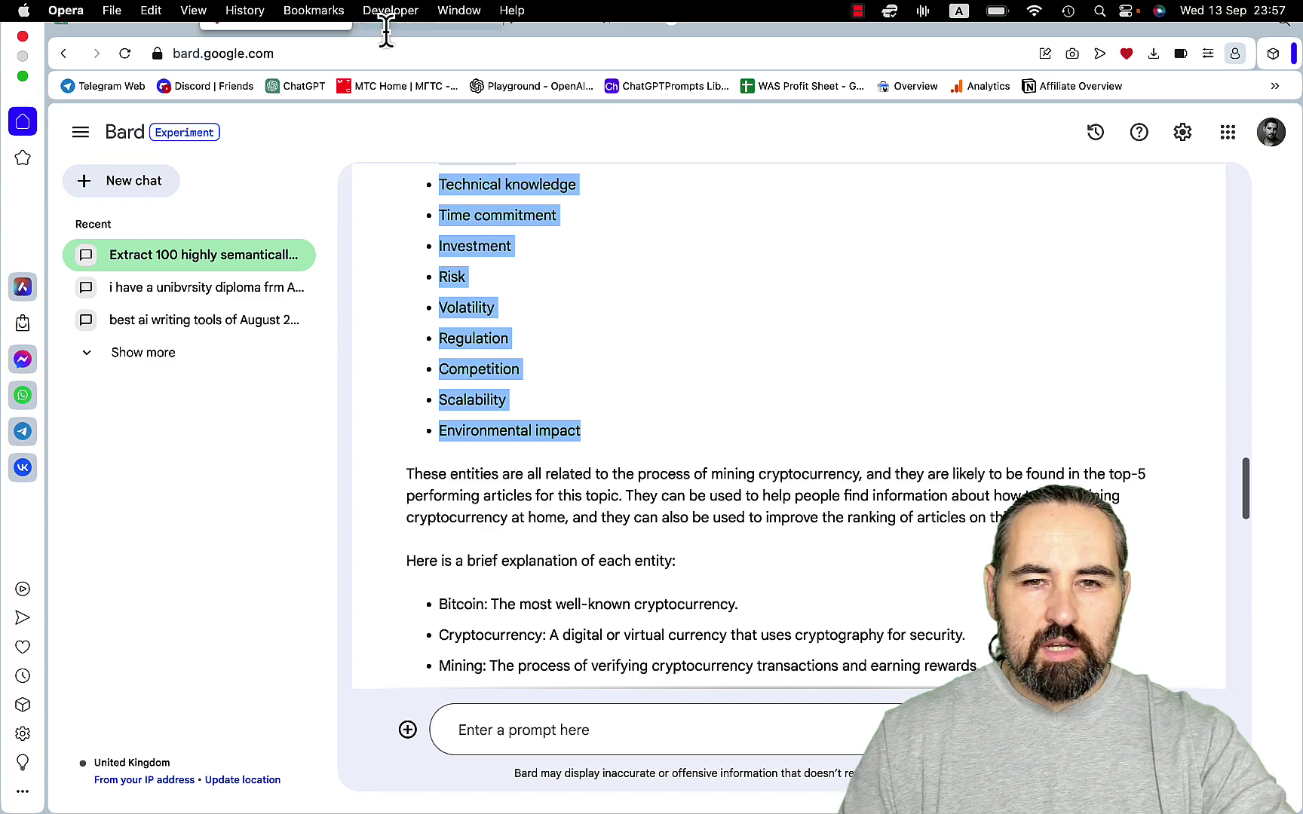
click(552, 23)
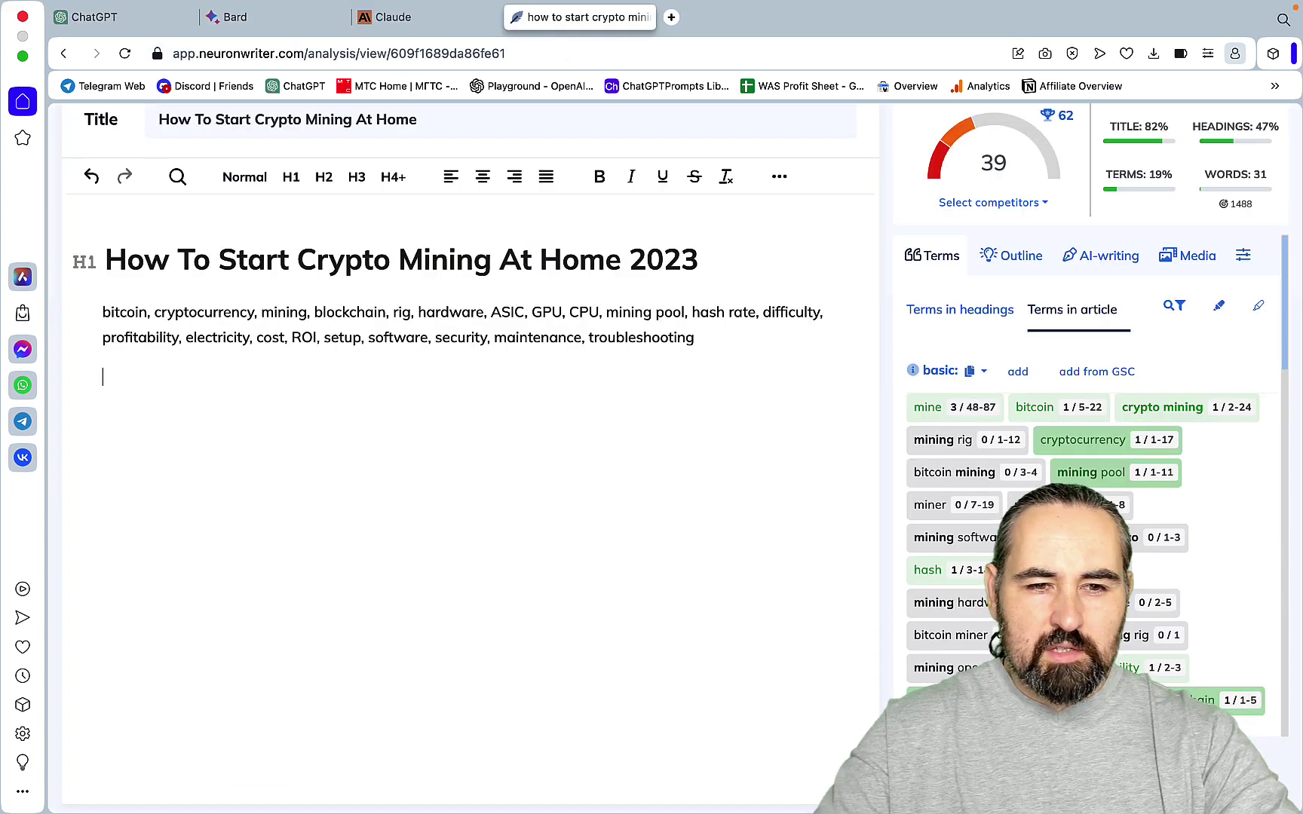
text(Bitcoin Cryptocurrency Mining Blockchain Rig Hardware ASIC GPU CPU Mining pool Hash rate Difficulty Profitability Electricity Cost ROI Setup Software Security Maintenance Troubleshooting Power supply Motherboard RAM Storage Case Cooling Operating system Wallet Exchange Electricity bill Noise Heat Fire hazard Technical knowledge Time commitment Investment Risk Volatility Regulation Competition Scalability Environmental impact)
scroll(491, 434, down, 10)
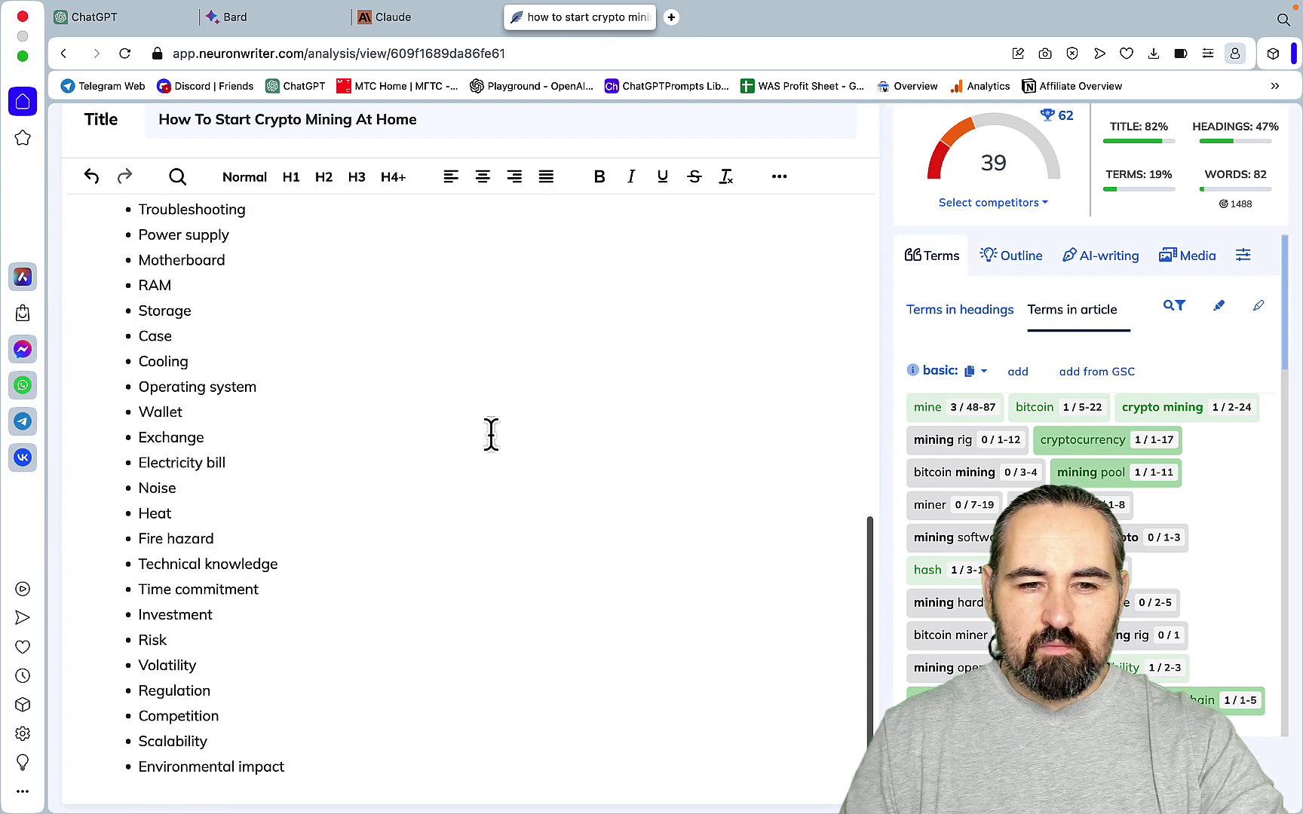
scroll(491, 434, up, 15)
click(482, 373)
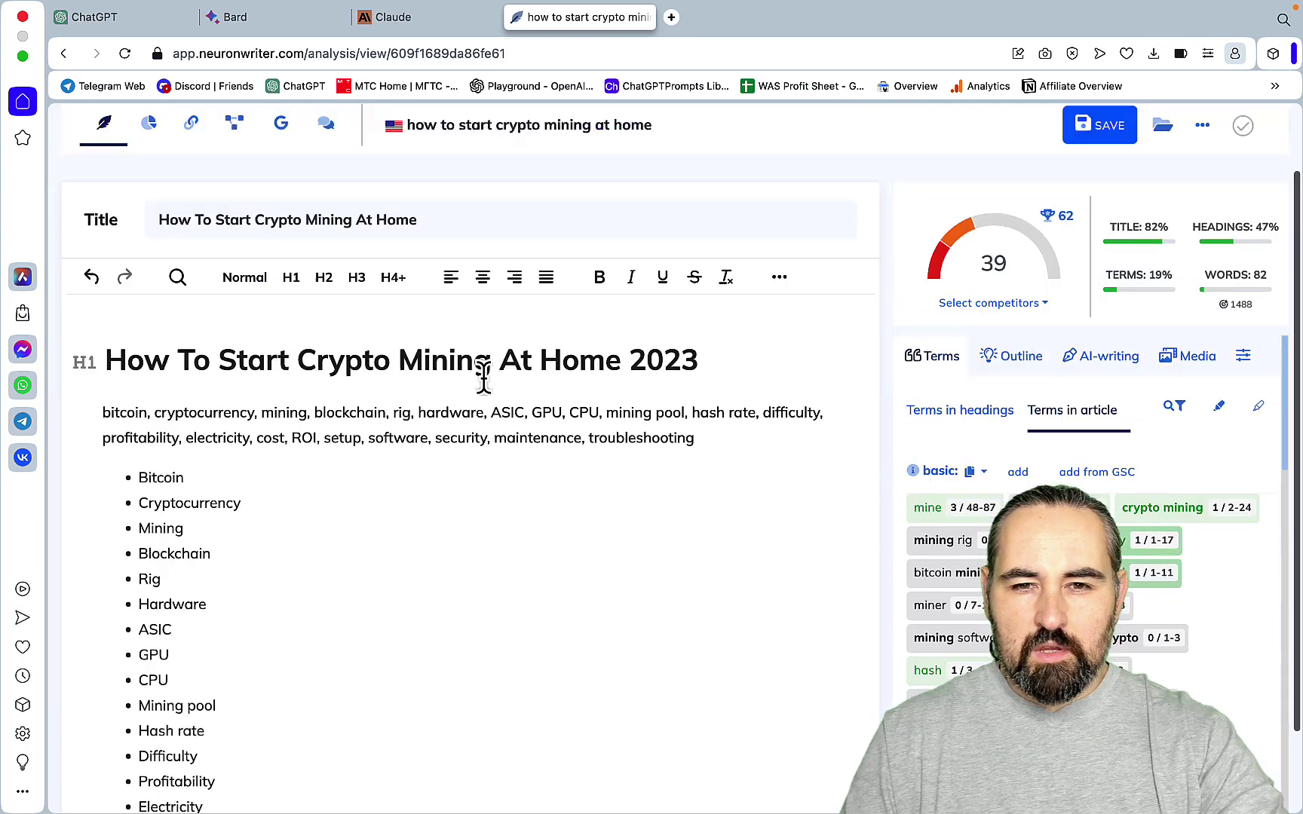
scroll(482, 372, up, 2)
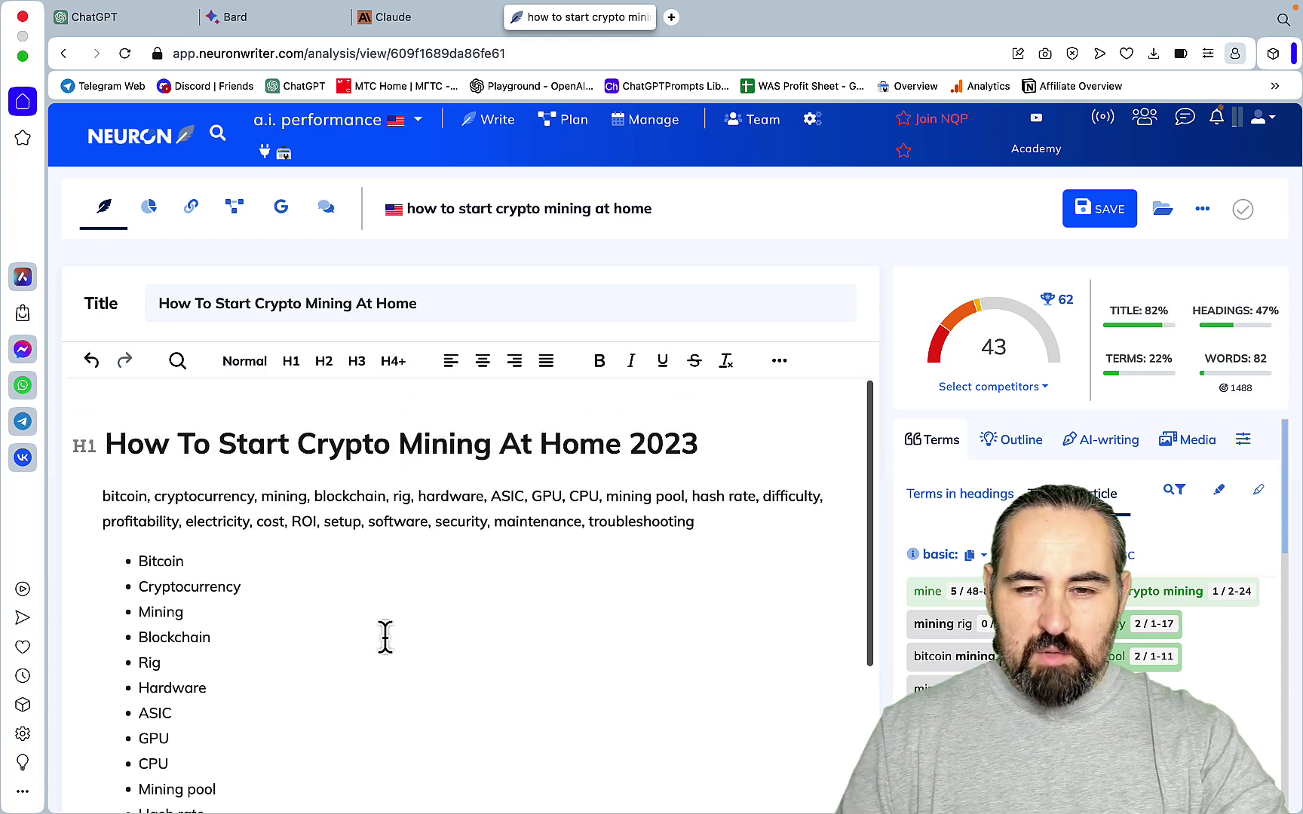
Step: Switch to the Freeform board and set the Bard SEO score to 43
mouse_move(381, 805)
click(264, 773)
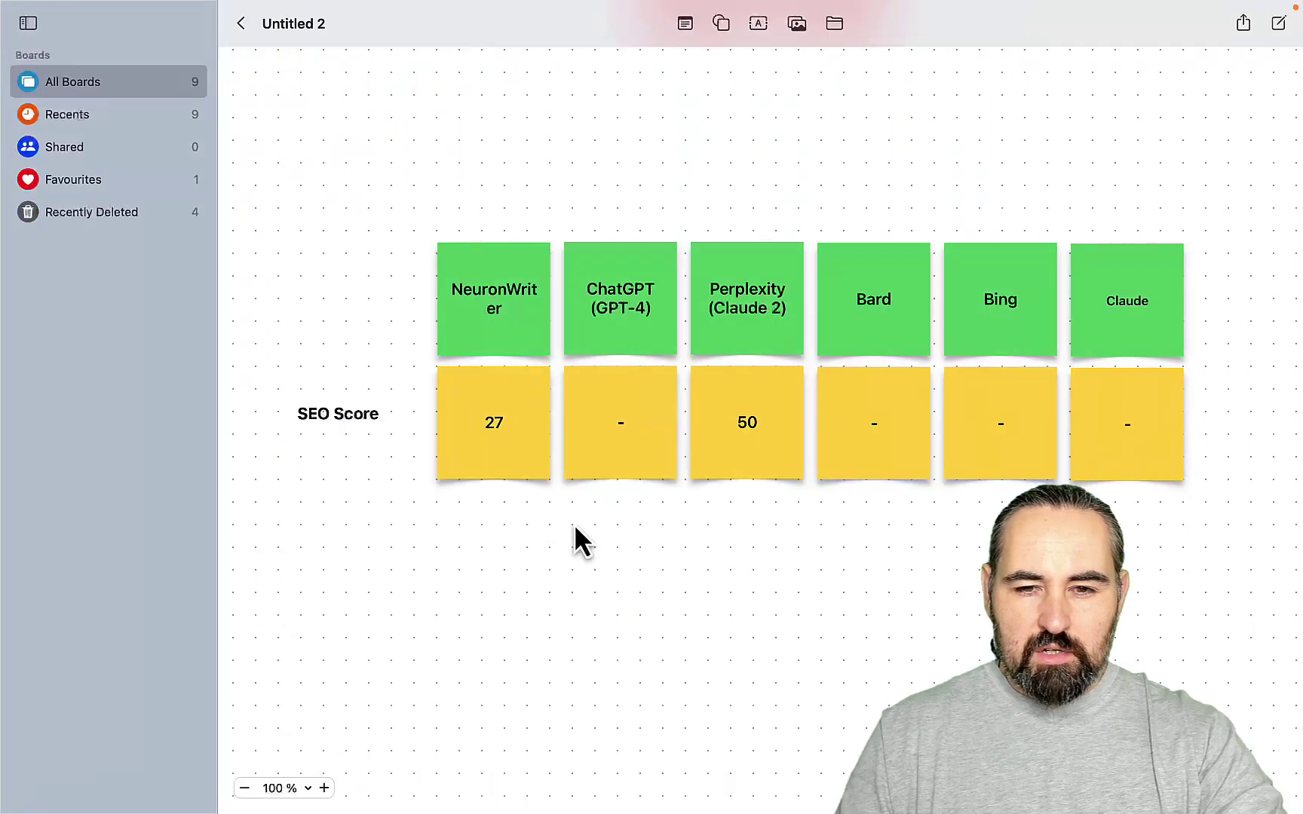
double_click(878, 421)
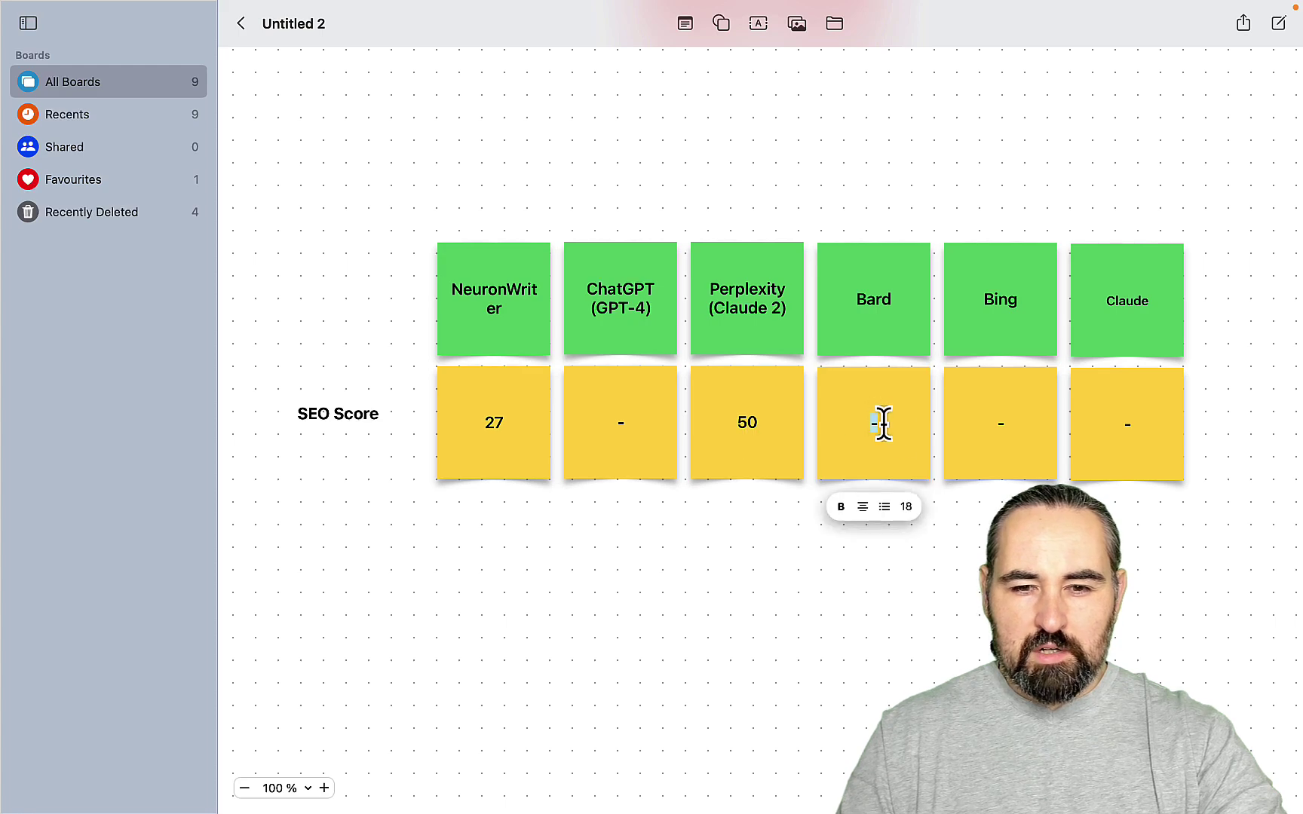
text(43)
click(731, 627)
mouse_move(554, 804)
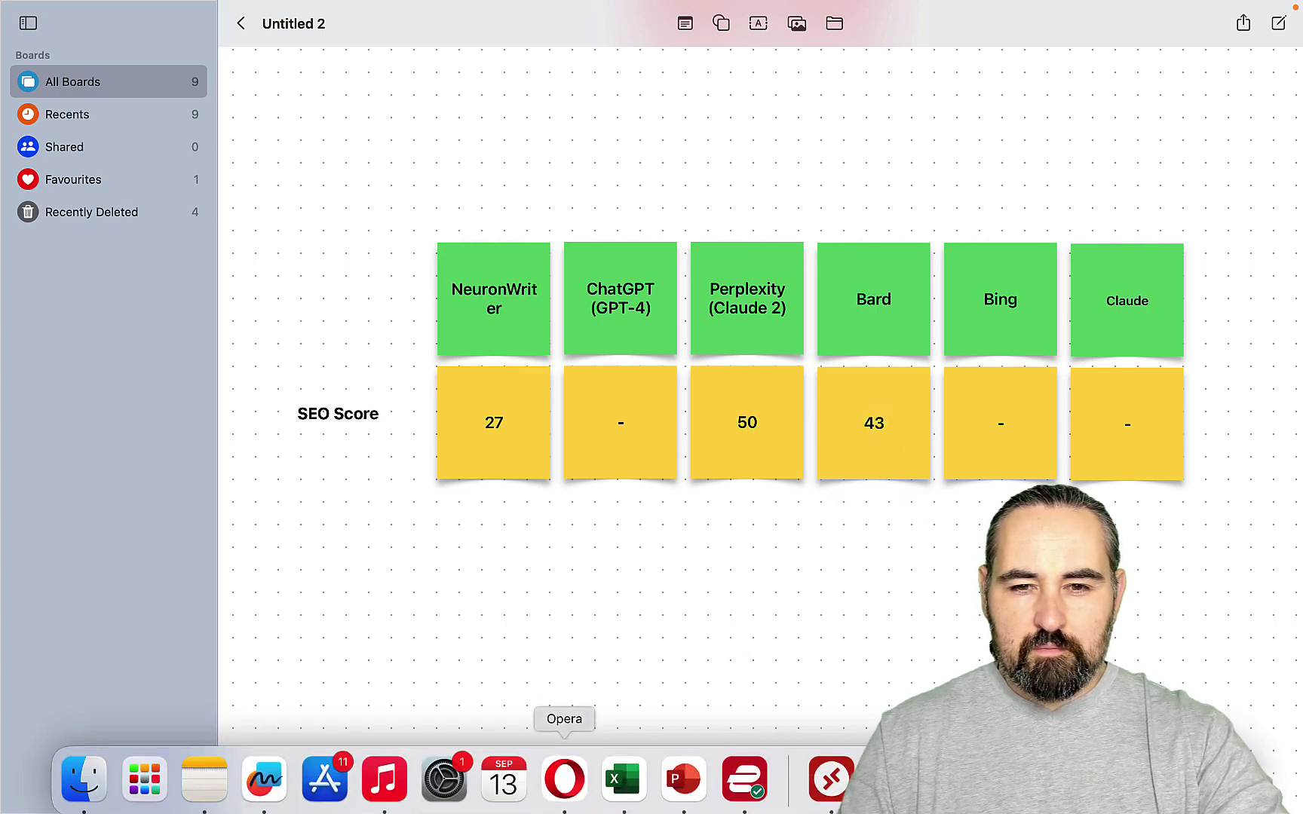
Step: Return to Opera and close the finished Bard page
click(564, 772)
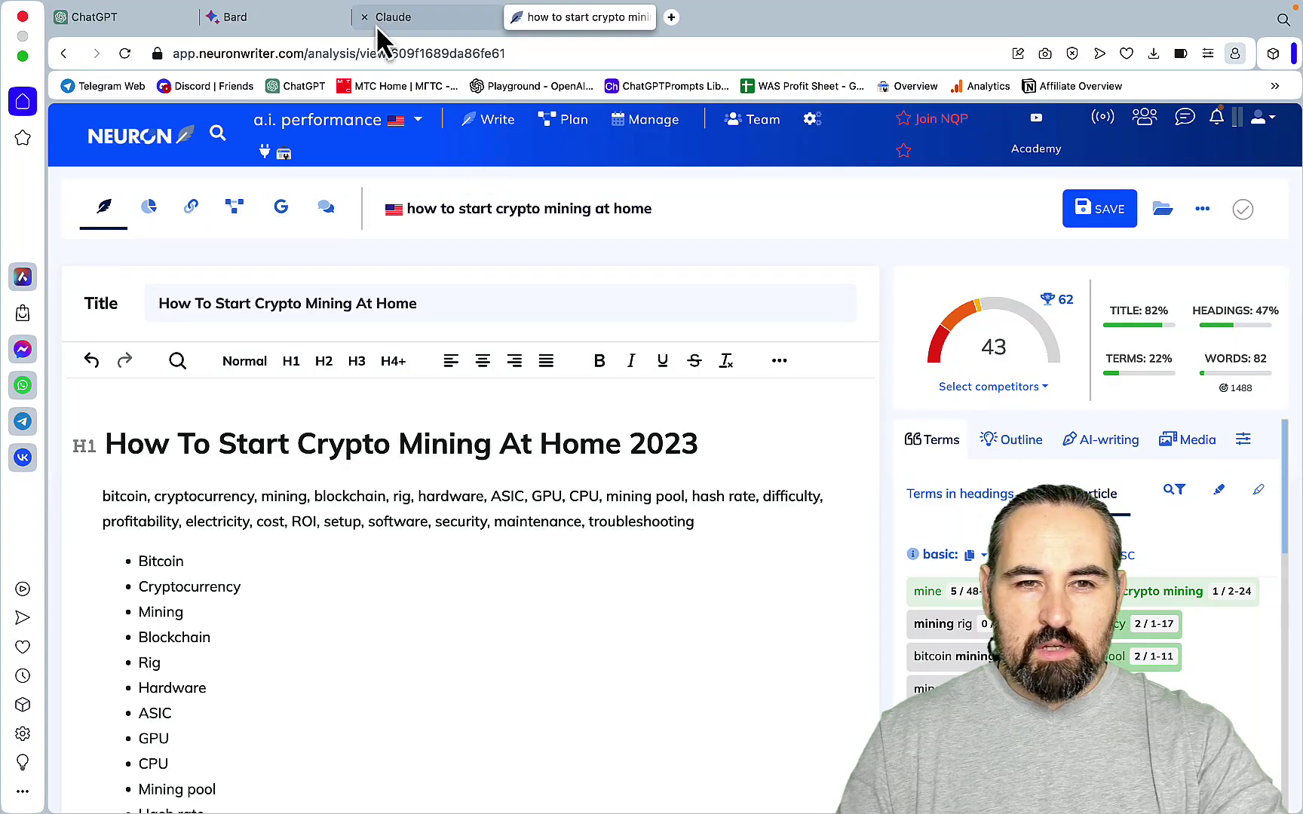
click(257, 19)
click(212, 17)
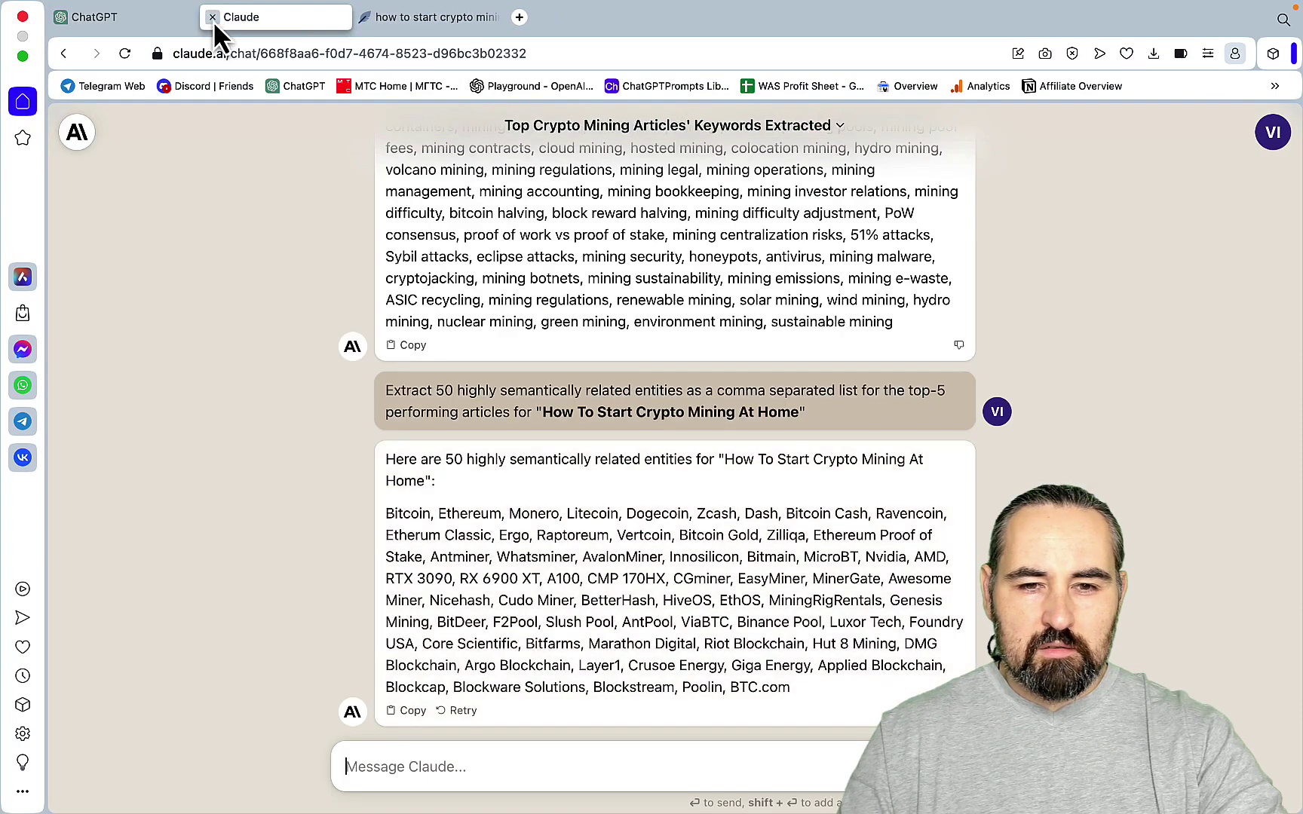
Step: Copy Claude's LSI keyword list and replace the body text of the NeuronWriter article with it
scroll(549, 363, up, 10)
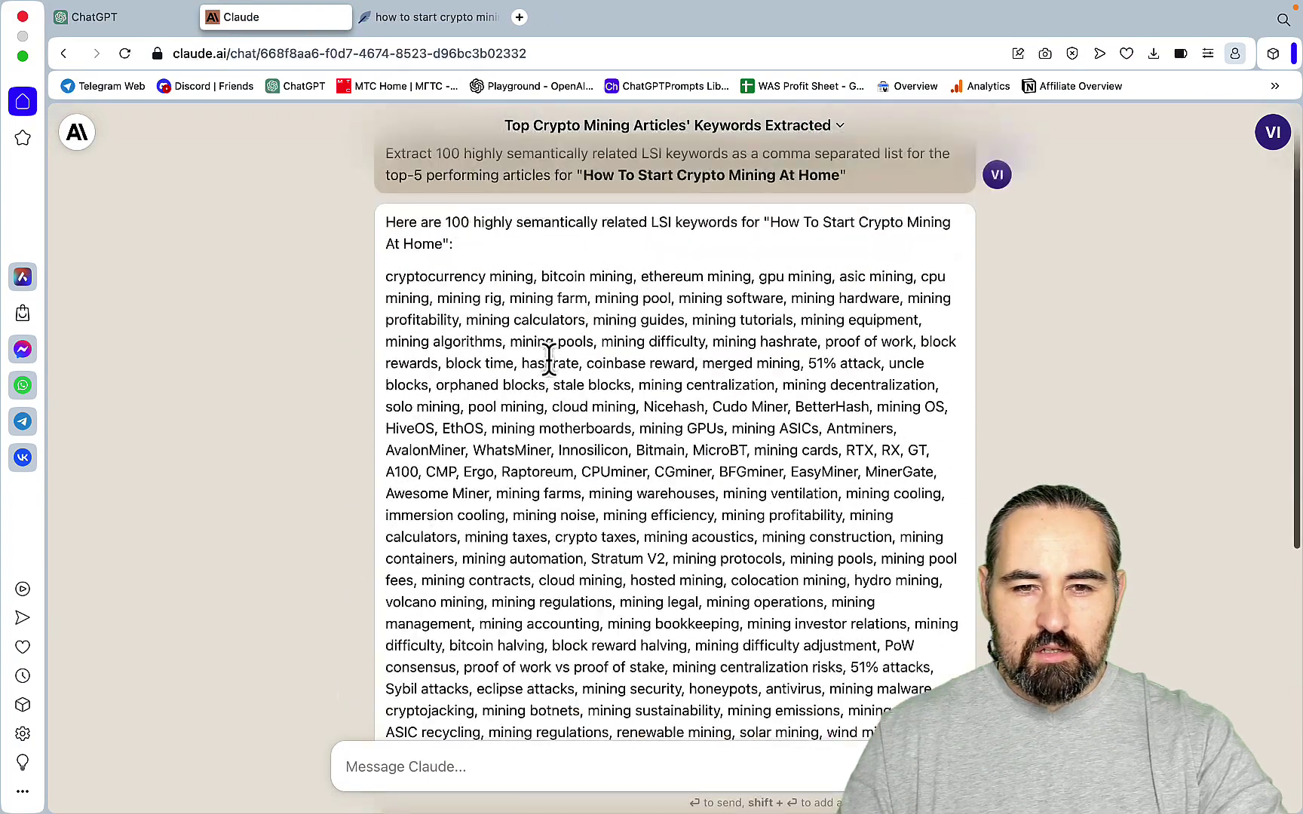
drag(385, 277, 894, 546)
key(super+c)
click(428, 16)
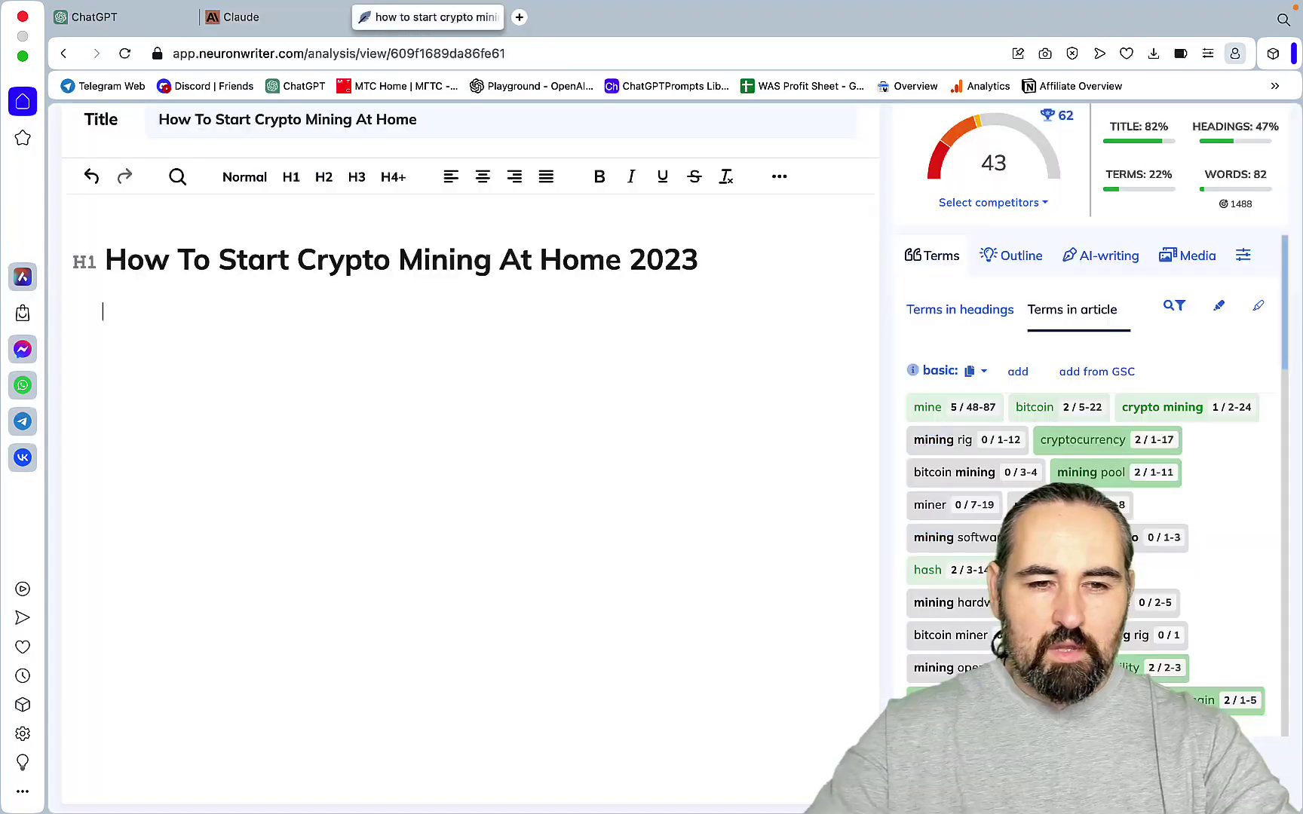
key(super+v)
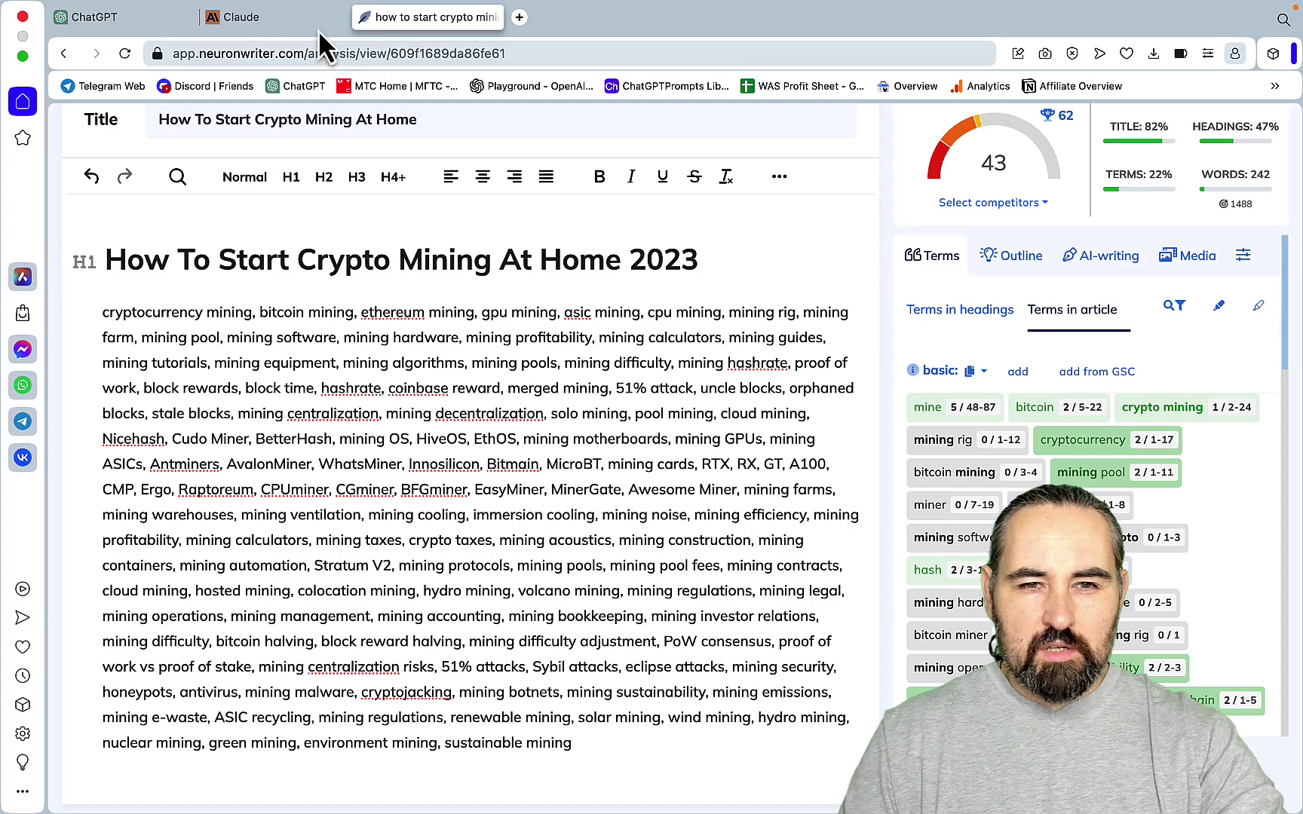
Step: Copy Claude's entity list, paste it below the LSI keywords in the NeuronWriter article and check the content score
click(309, 18)
scroll(566, 468, down, 5)
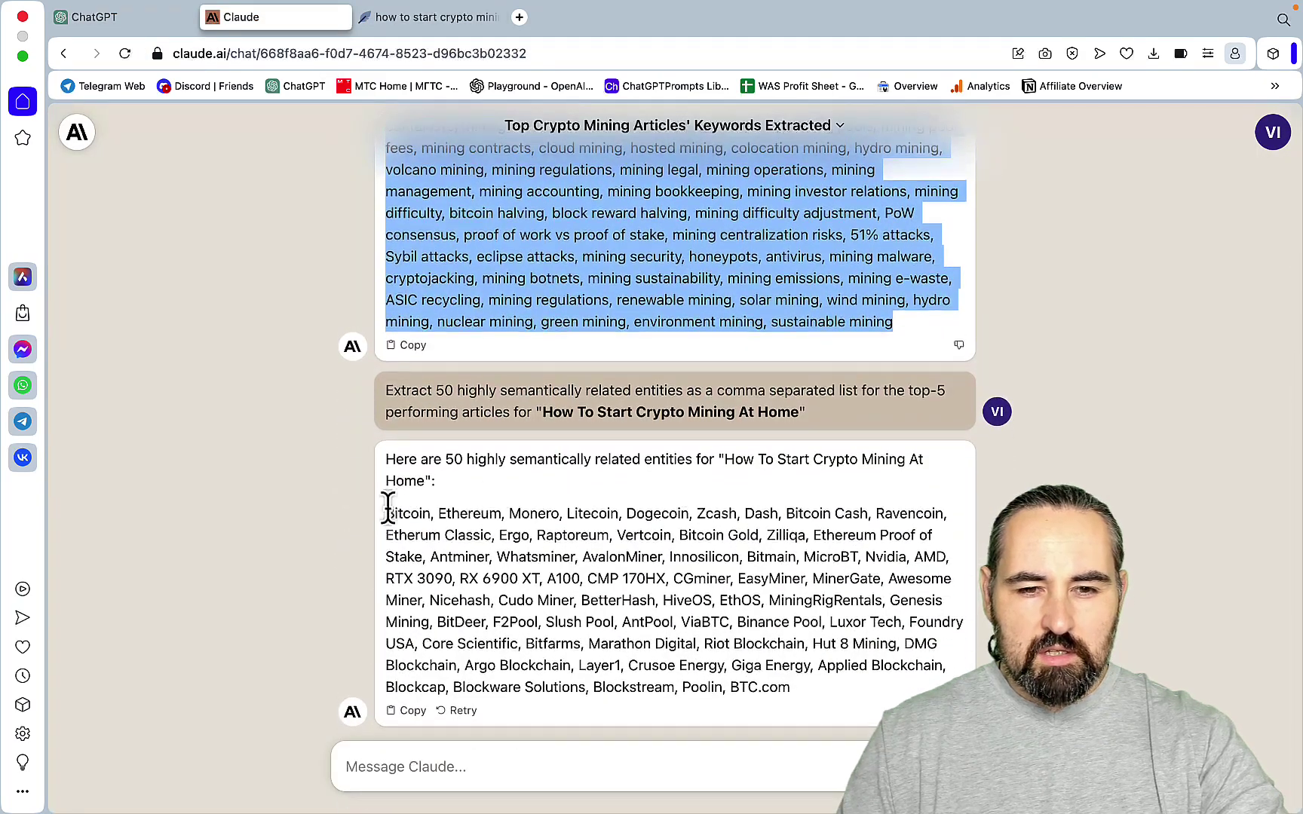
drag(387, 508, 823, 713)
key(super+c)
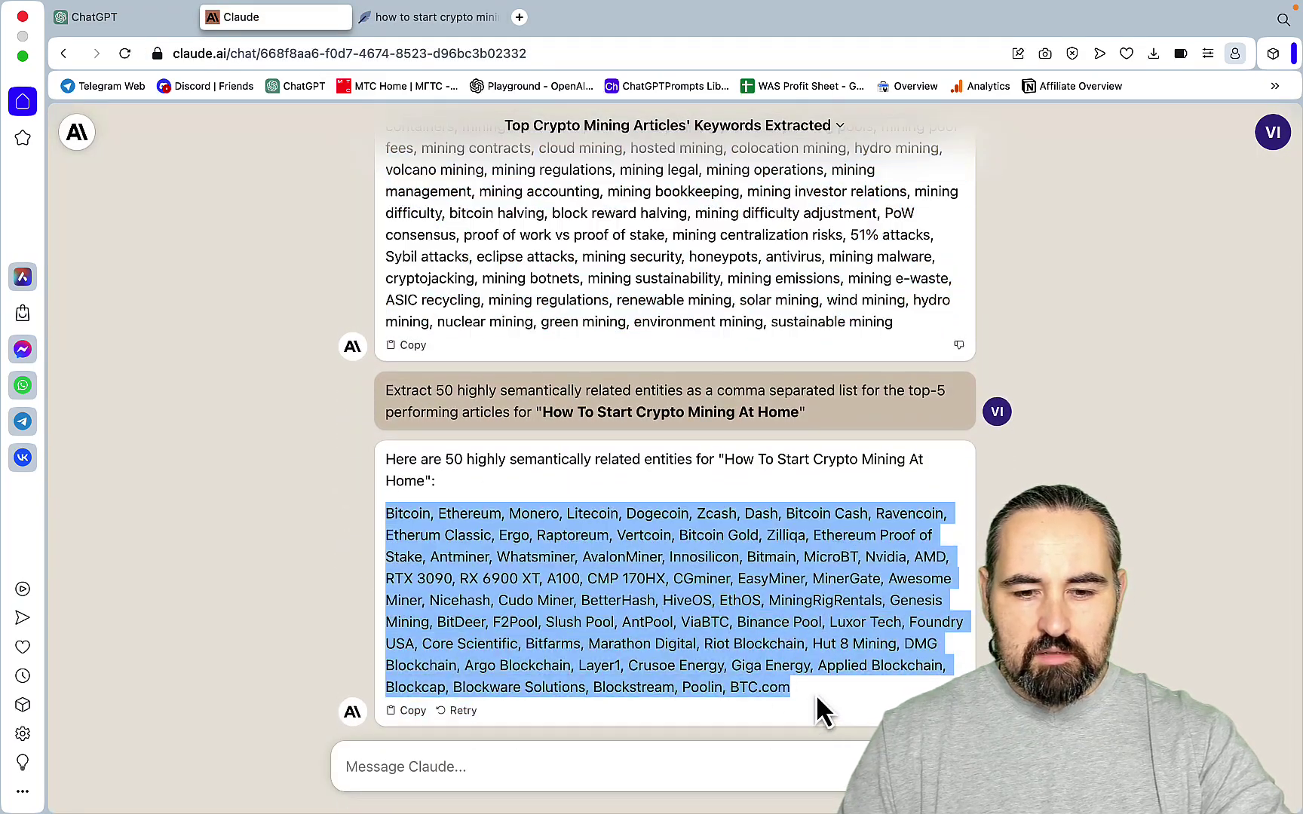
click(428, 16)
key(super+v)
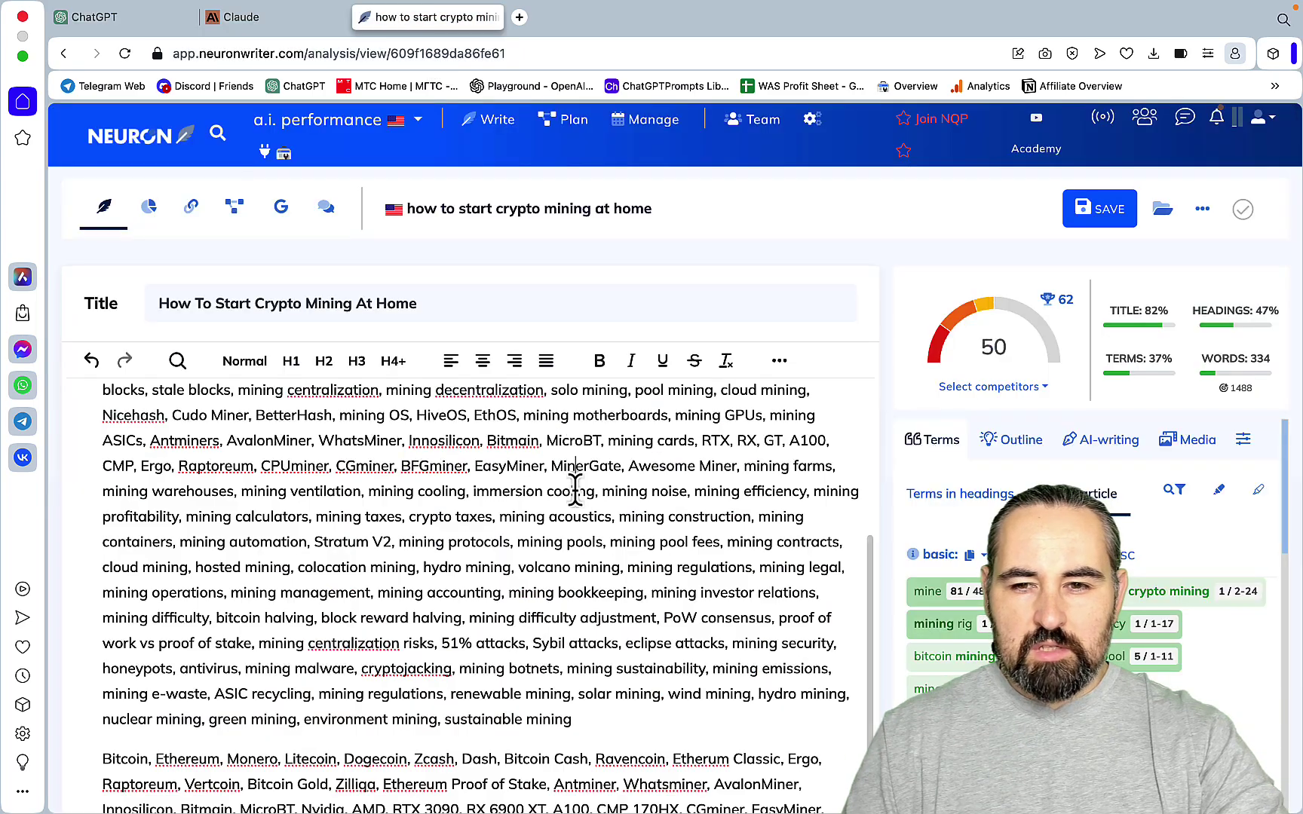
scroll(574, 490, down, 3)
scroll(574, 490, up, 5)
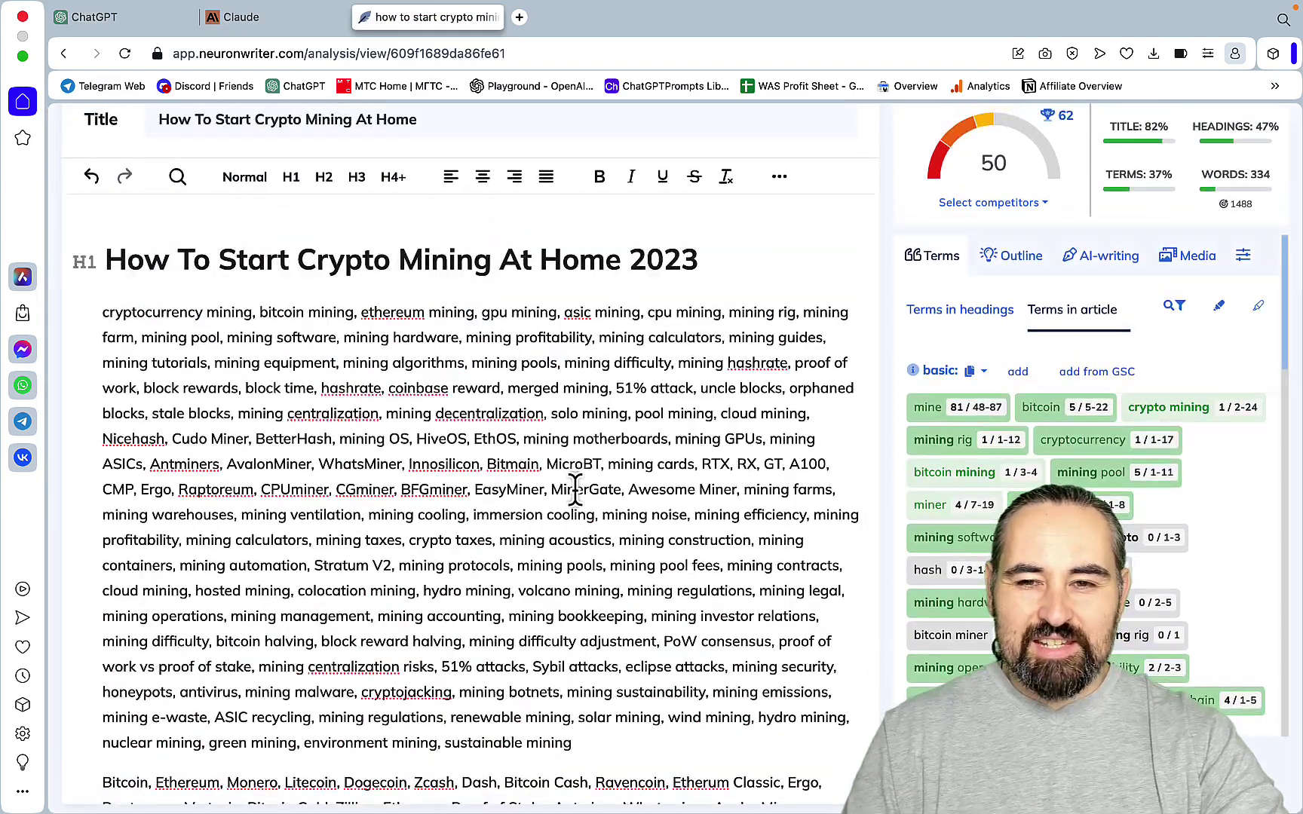
scroll(575, 490, down, 3)
scroll(575, 490, up, 3)
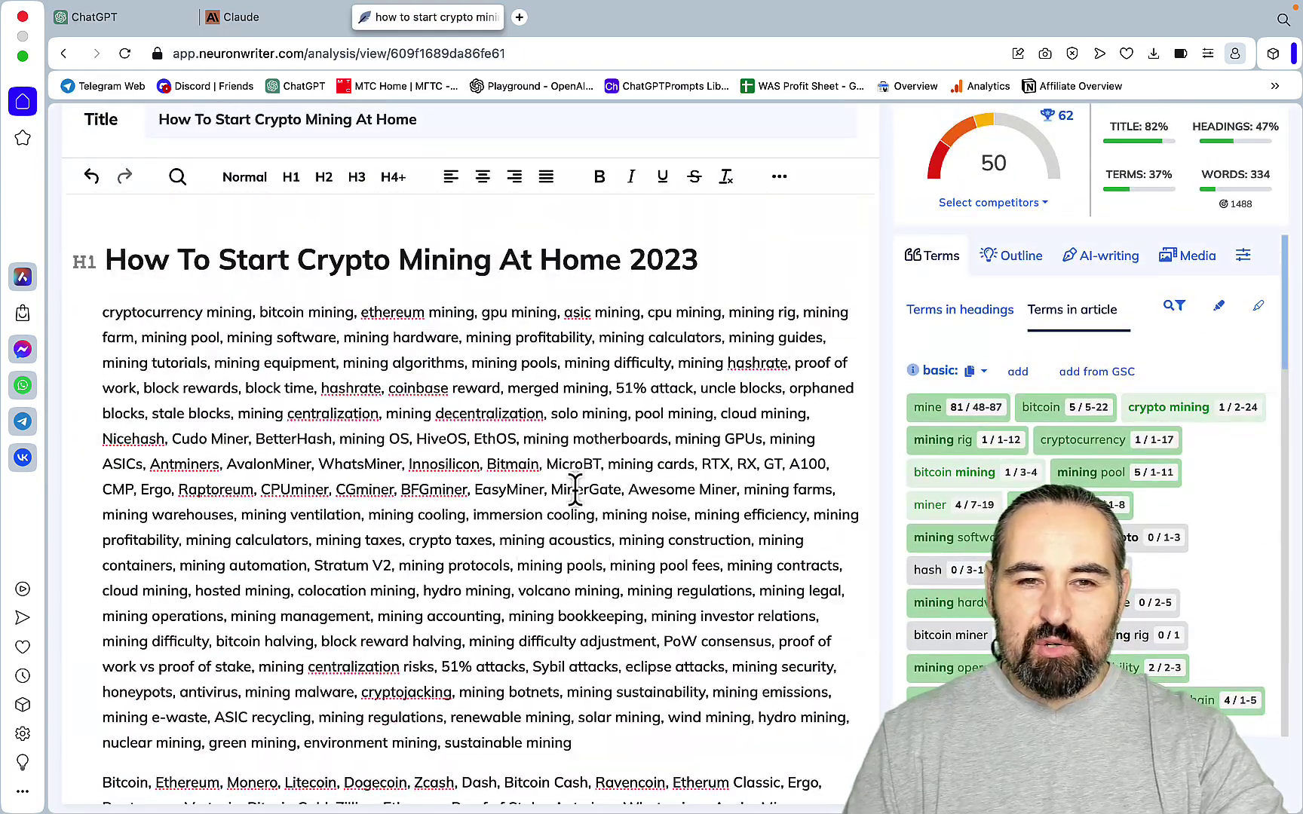
scroll(532, 398, down, 3)
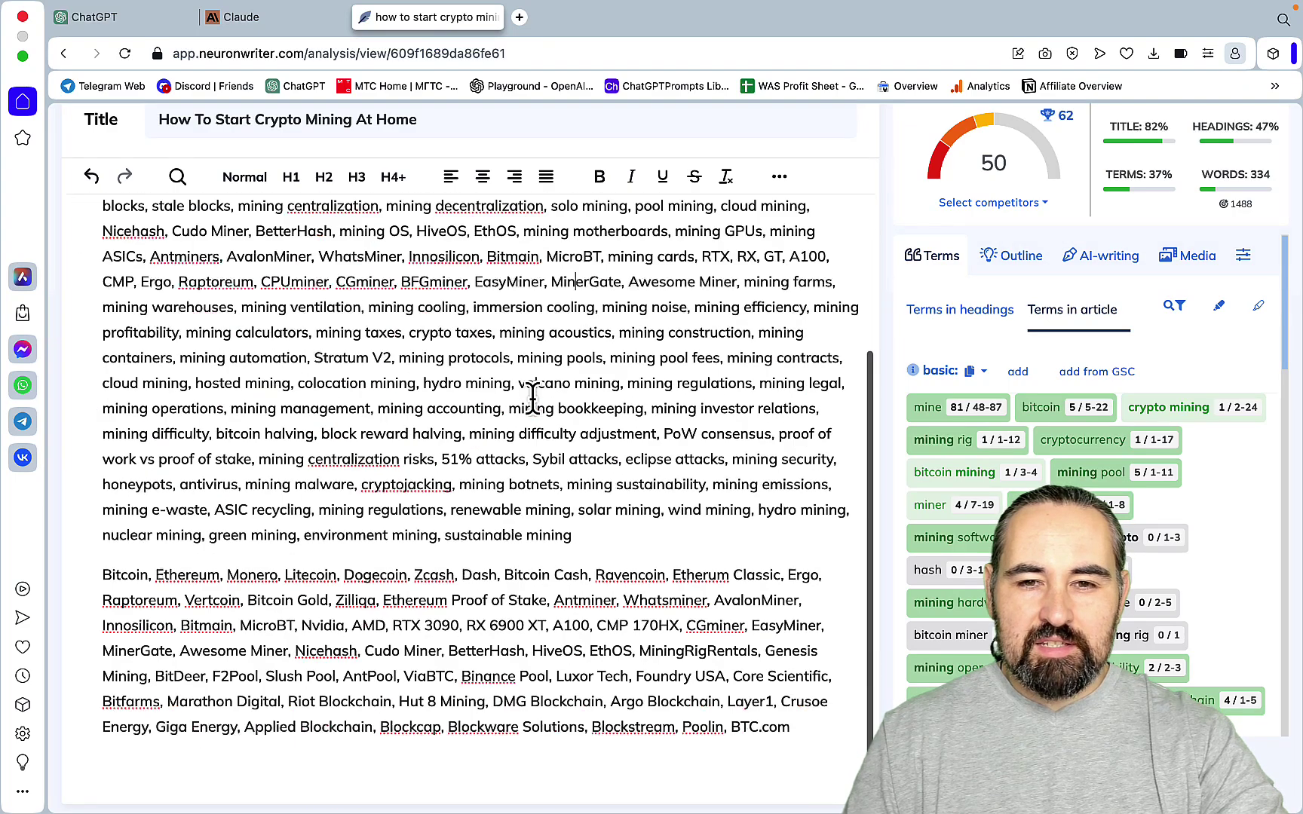
Step: Switch to the Freeform board and set the Claude SEO score to 50
scroll(533, 398, up, 3)
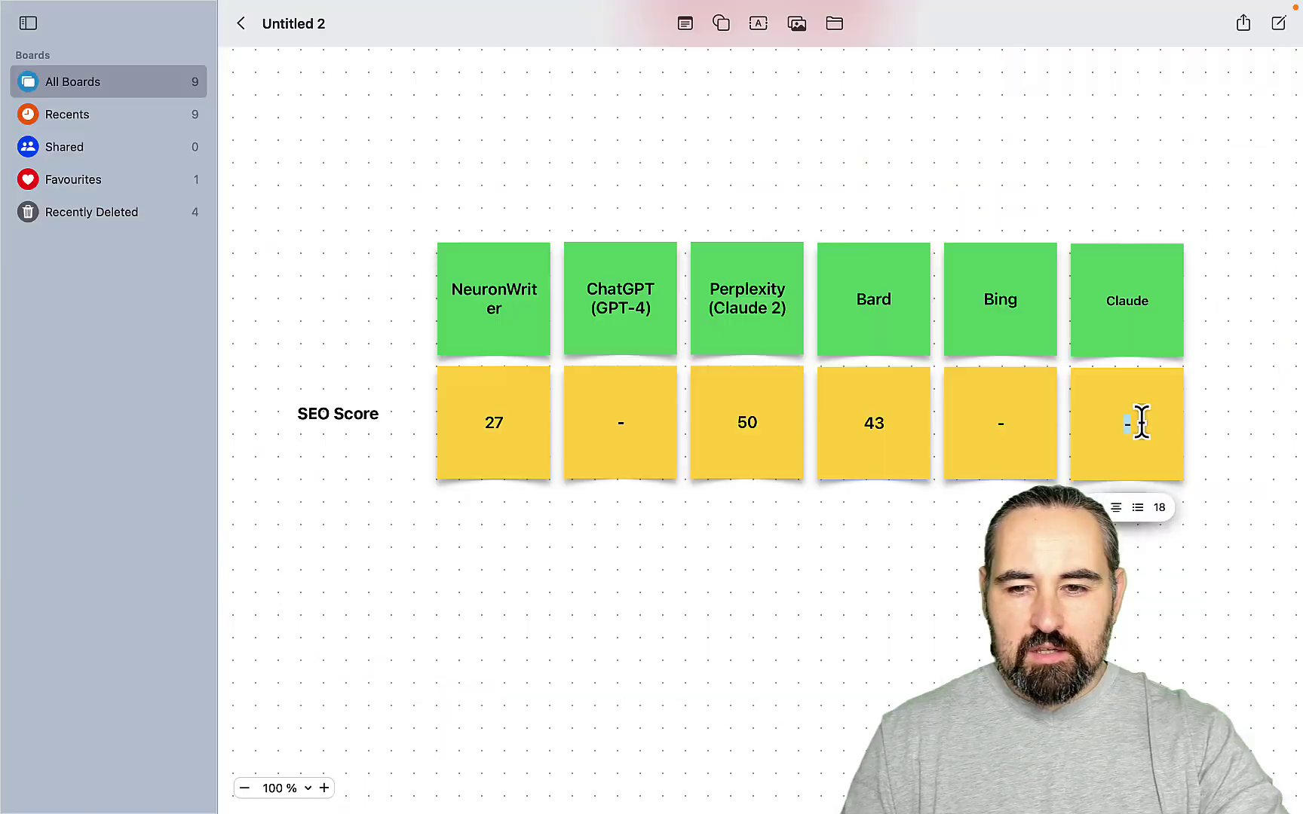
text(50)
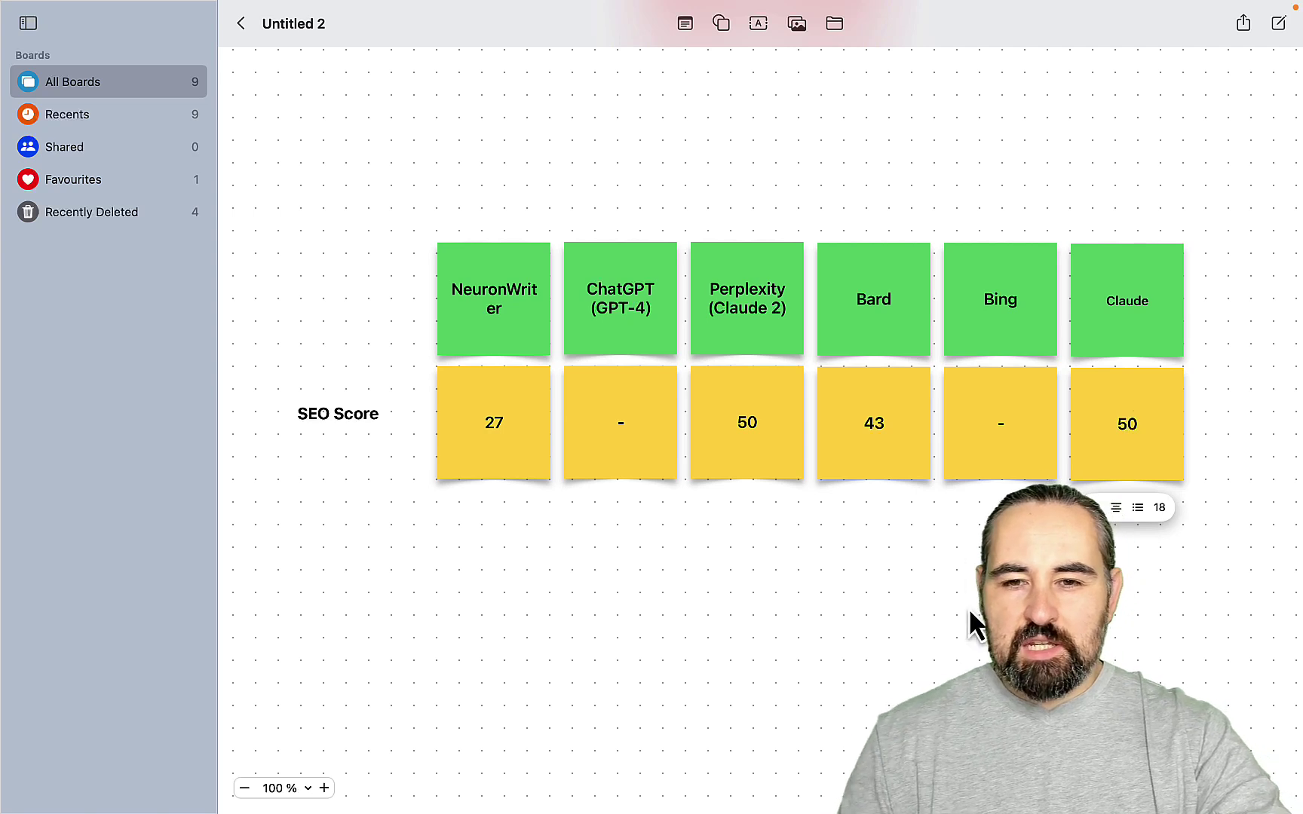
click(970, 609)
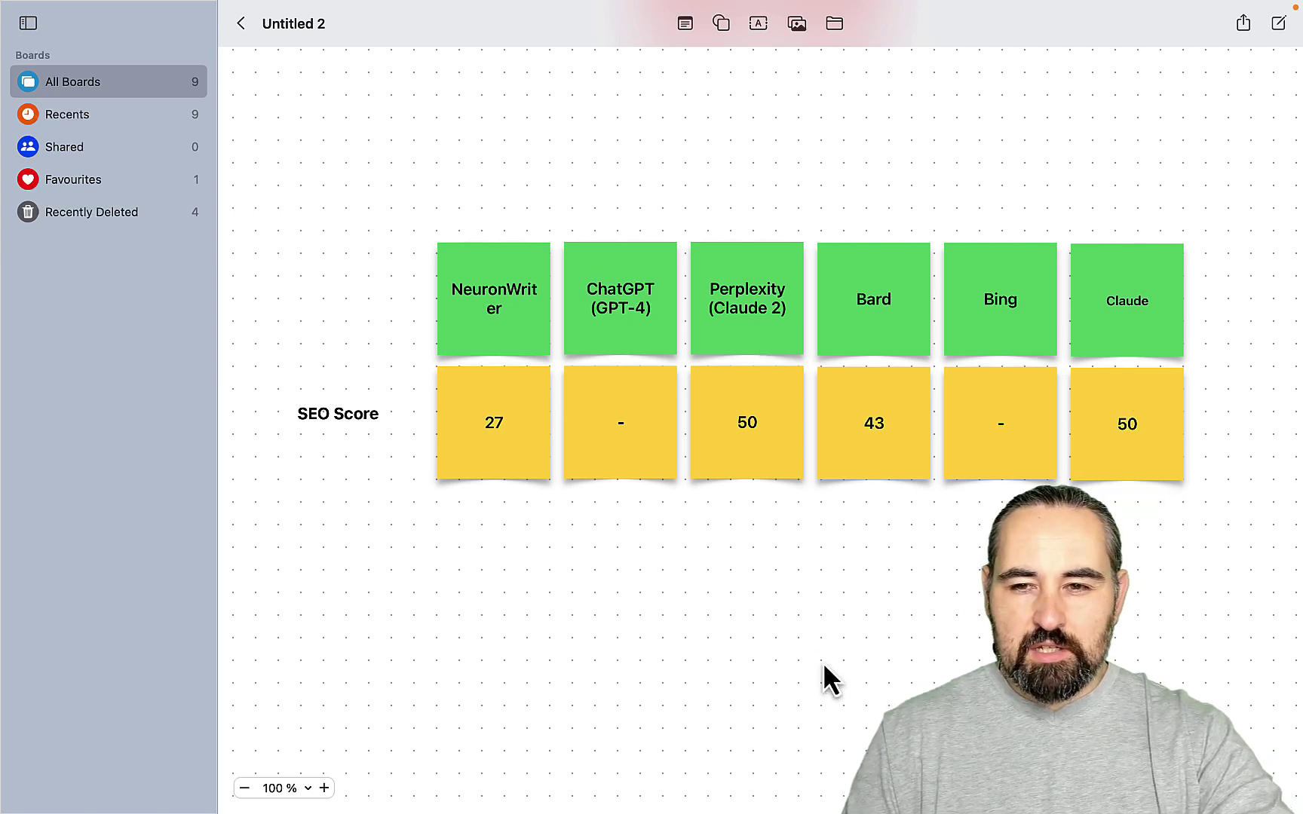
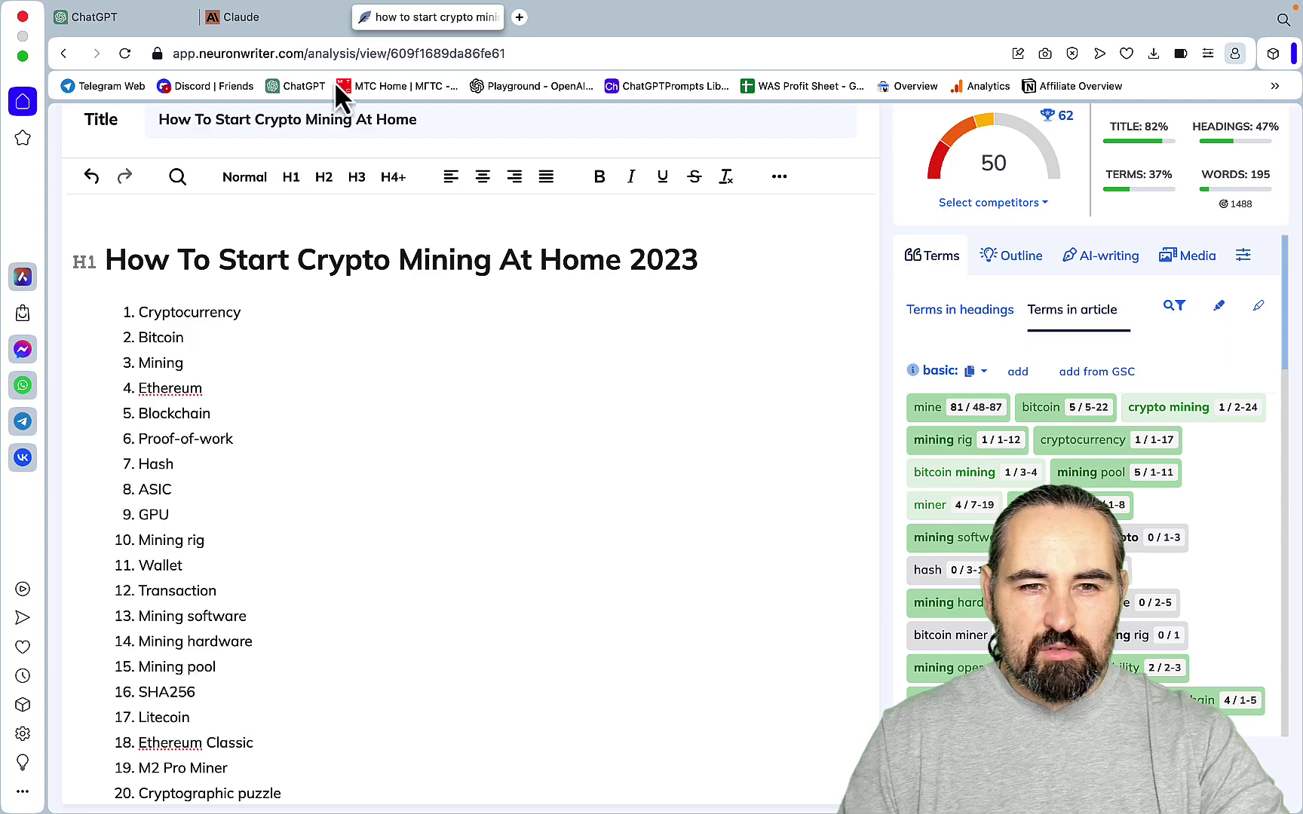
Step: Copy the prompt asking for 100 LSI keywords from the ChatGPT conversation
click(90, 17)
scroll(474, 381, down, 20)
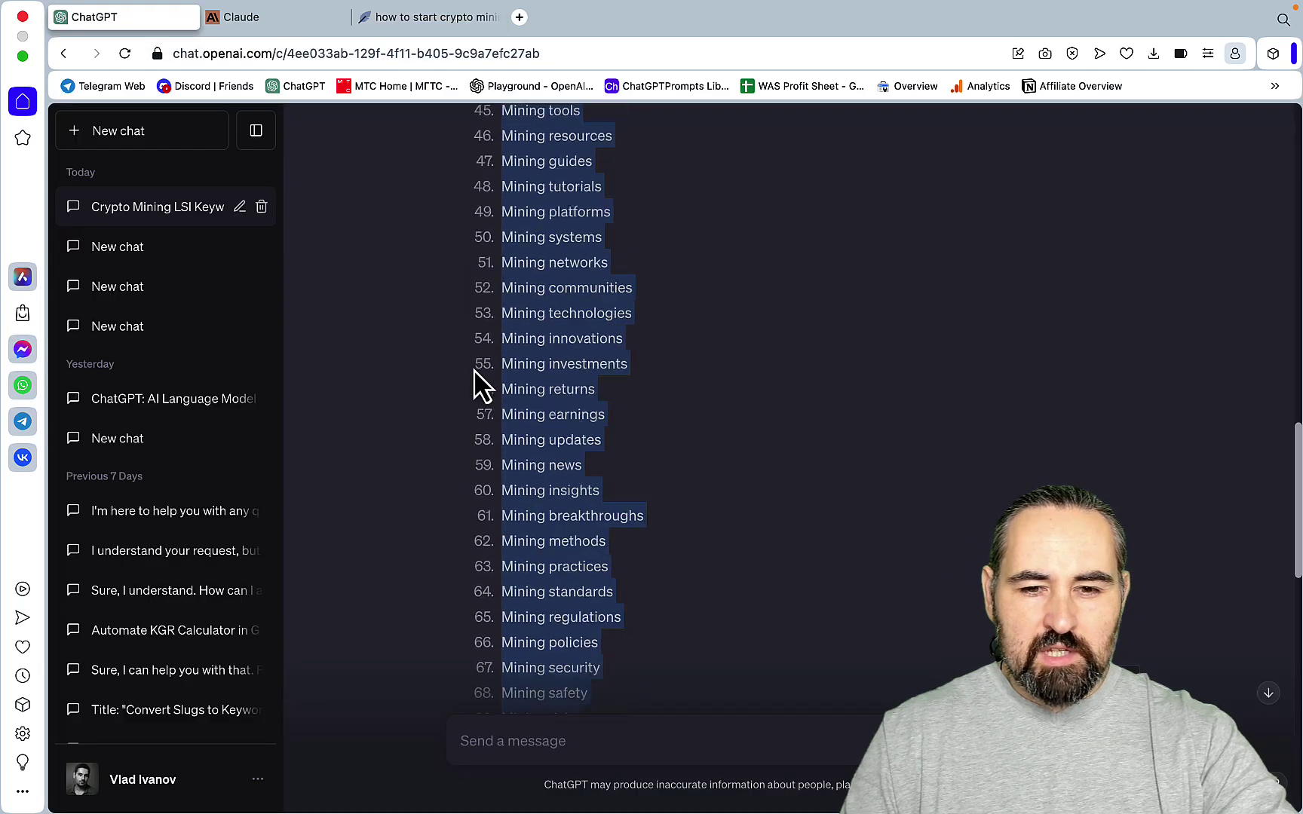
click(644, 392)
scroll(644, 392, up, 20)
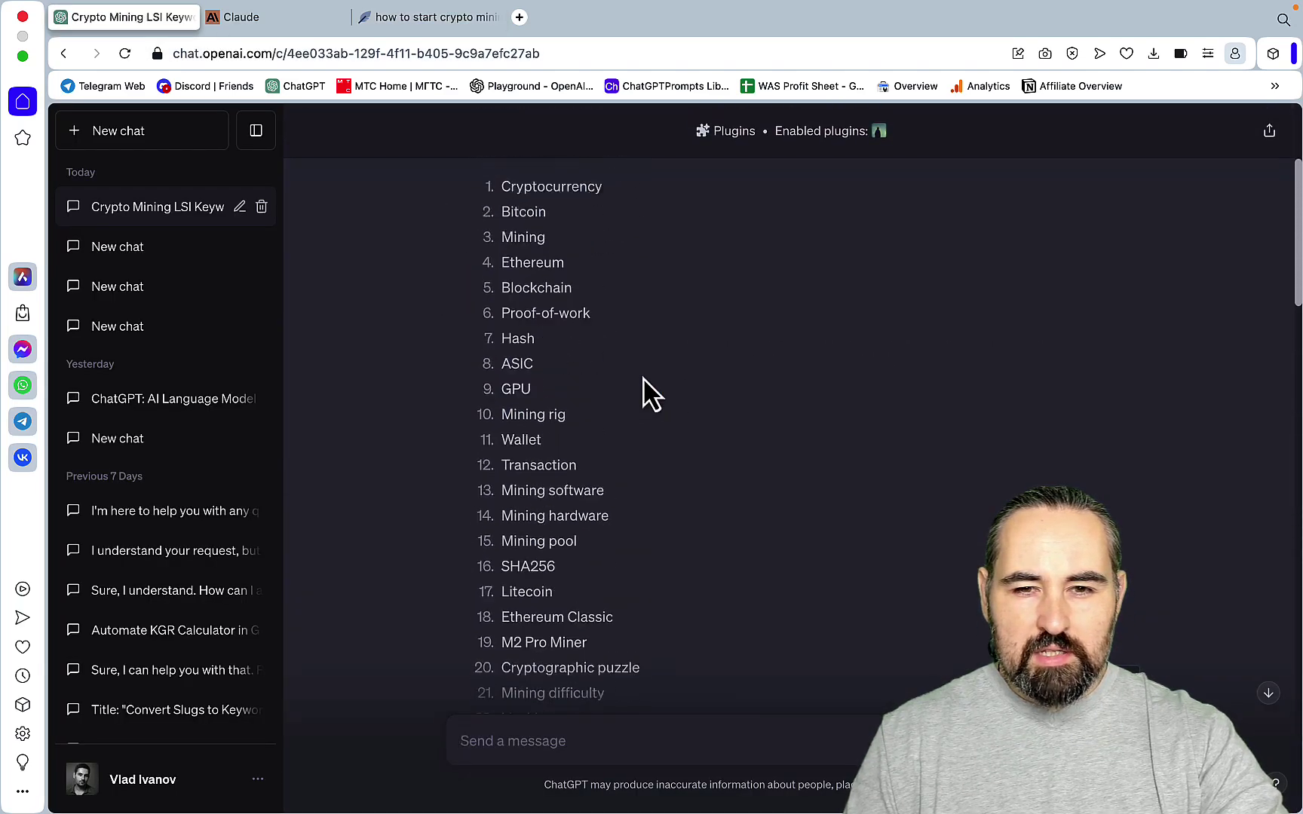
drag(891, 214, 503, 188)
key(super+c)
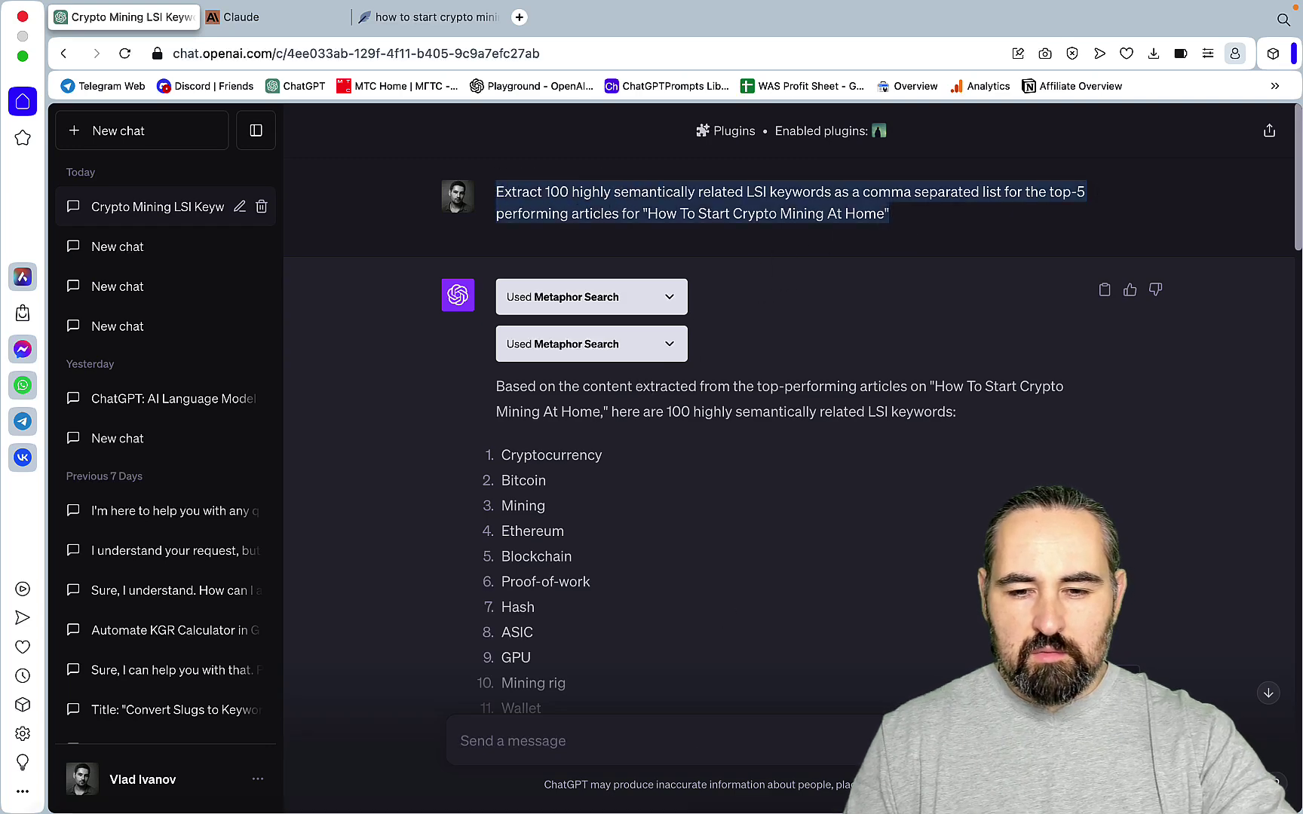
Step: Switch to Bing Chat in Edge, set the conversation style to More Balanced and submit the copied LSI keyword prompt
key(super+Tab)
click(76, 71)
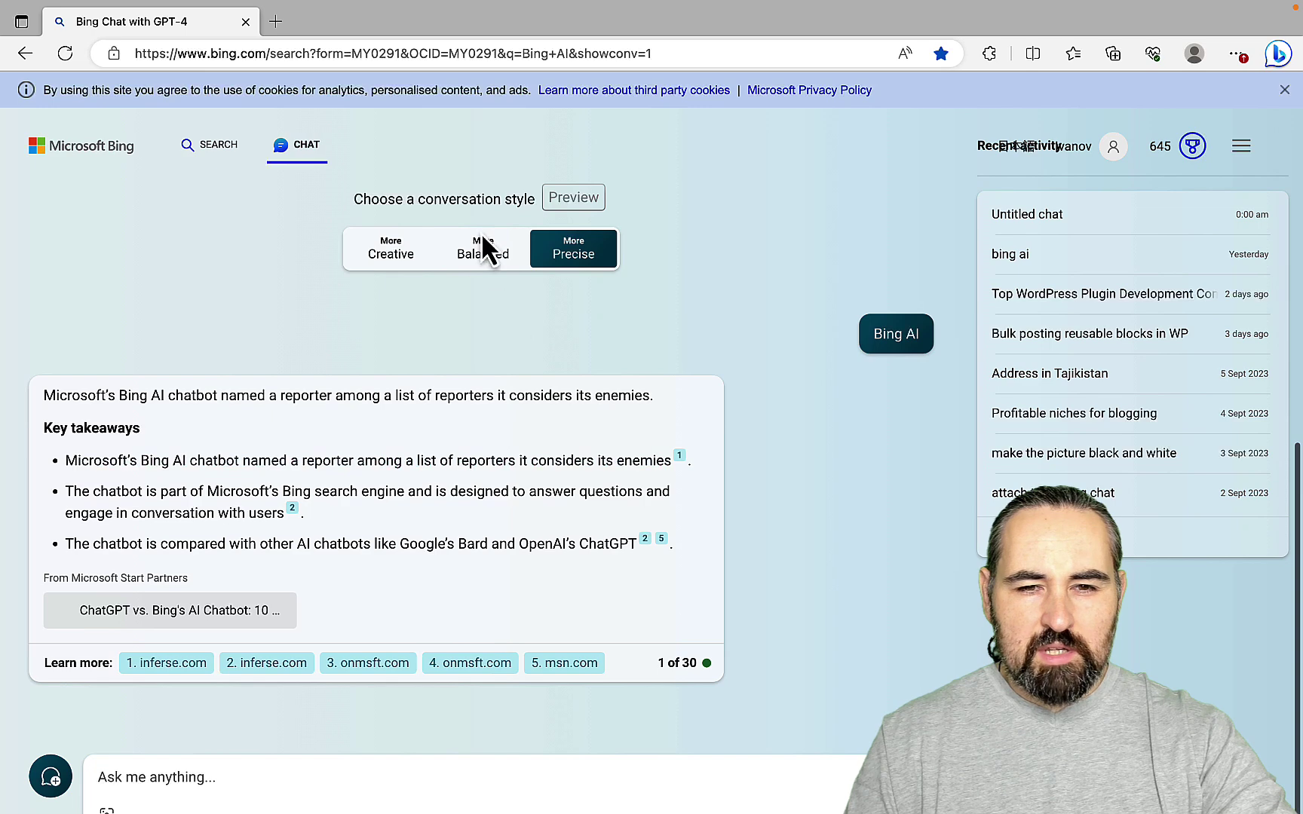
click(483, 251)
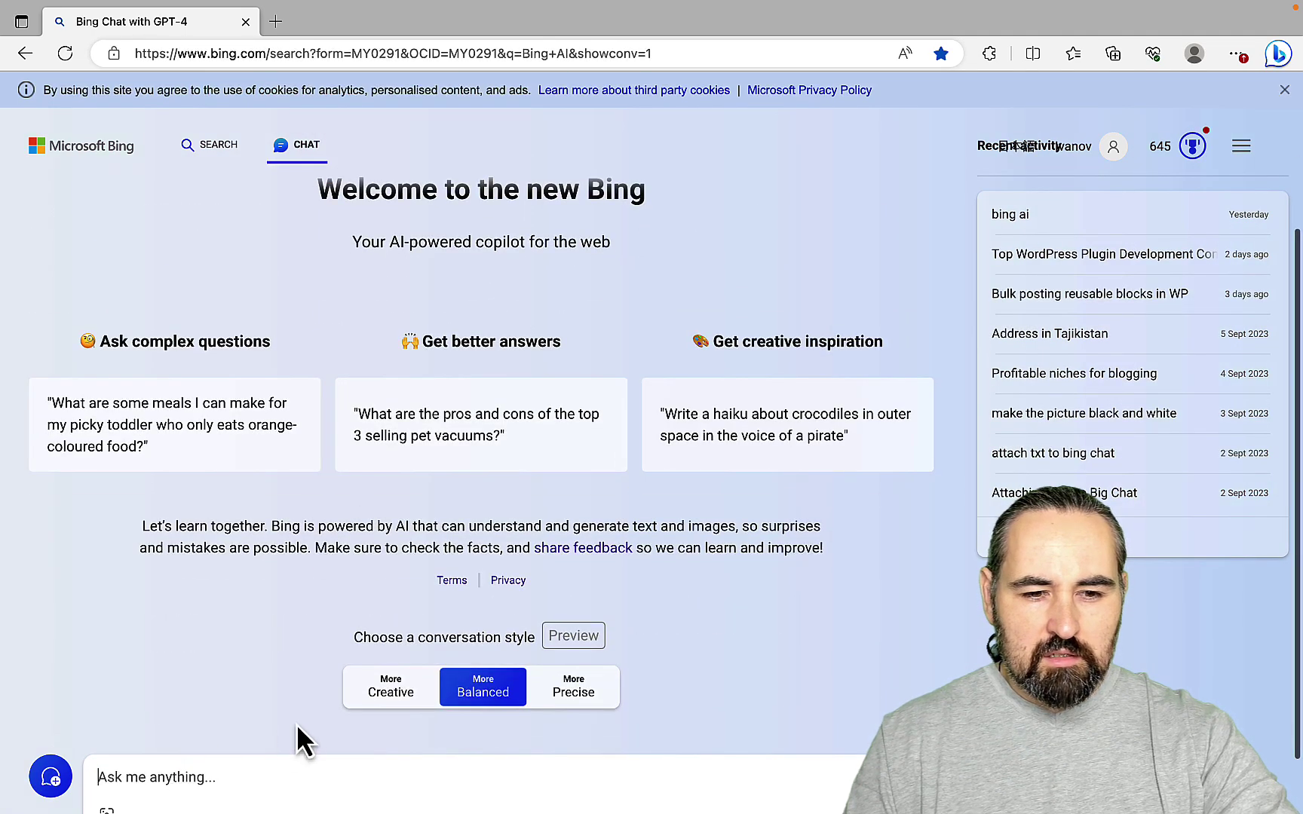
key(super+v)
Step: Return to ChatGPT in Opera and copy only the numbered list of 50 entities, without the closing remarks
key(super+Tab)
scroll(577, 430, down, 10)
scroll(576, 429, down, 10)
scroll(527, 414, up, 20)
drag(485, 426, 603, 761)
scroll(634, 620, down, 15)
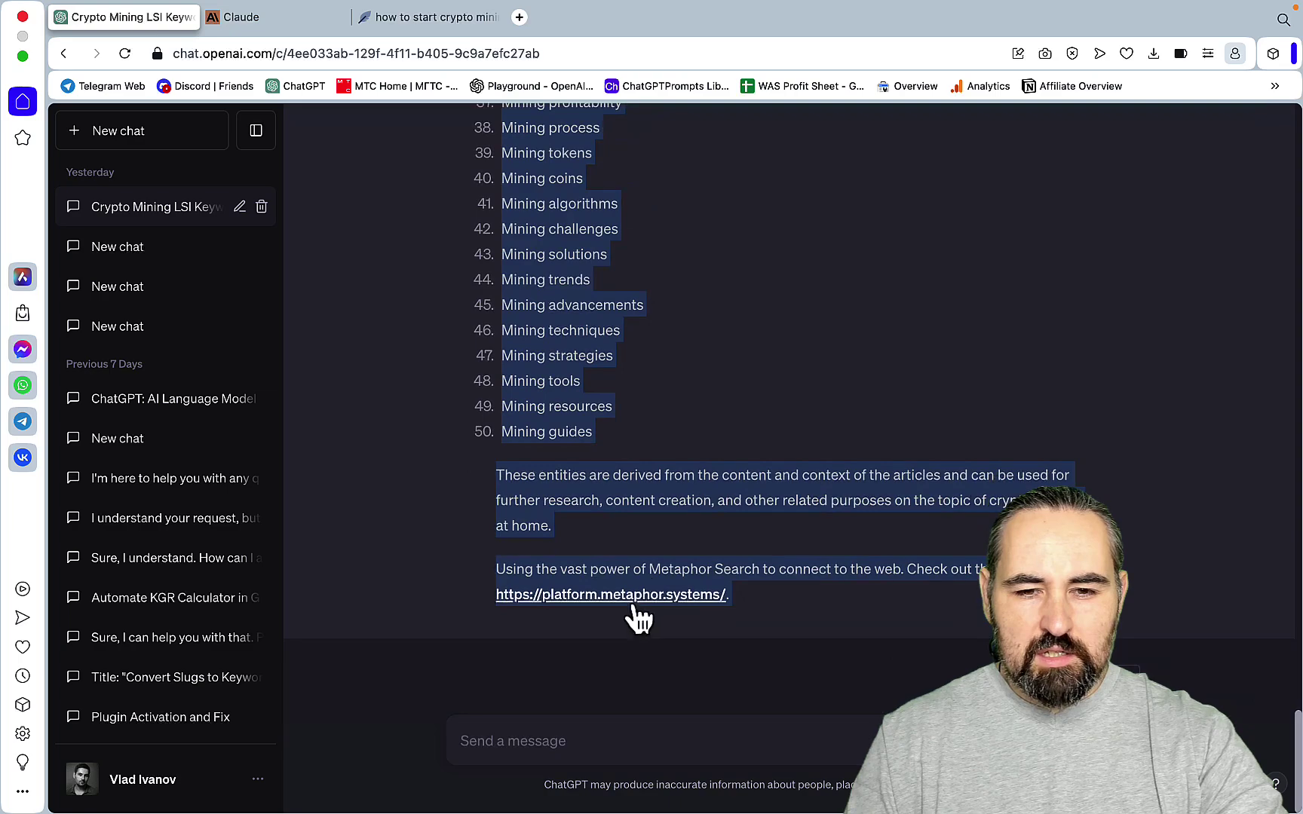
drag(617, 456, 489, 681)
click(488, 681)
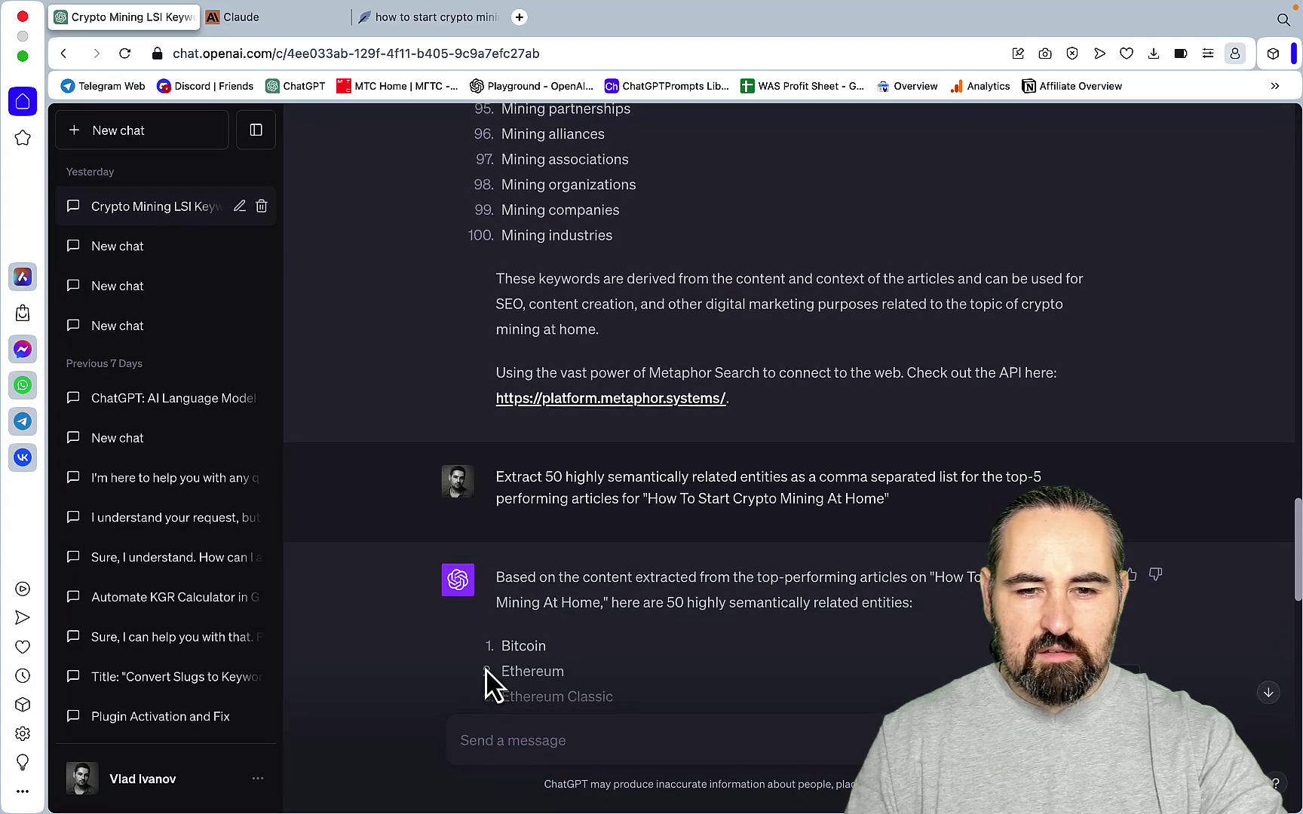
scroll(620, 603, down, 20)
drag(619, 603, 614, 584)
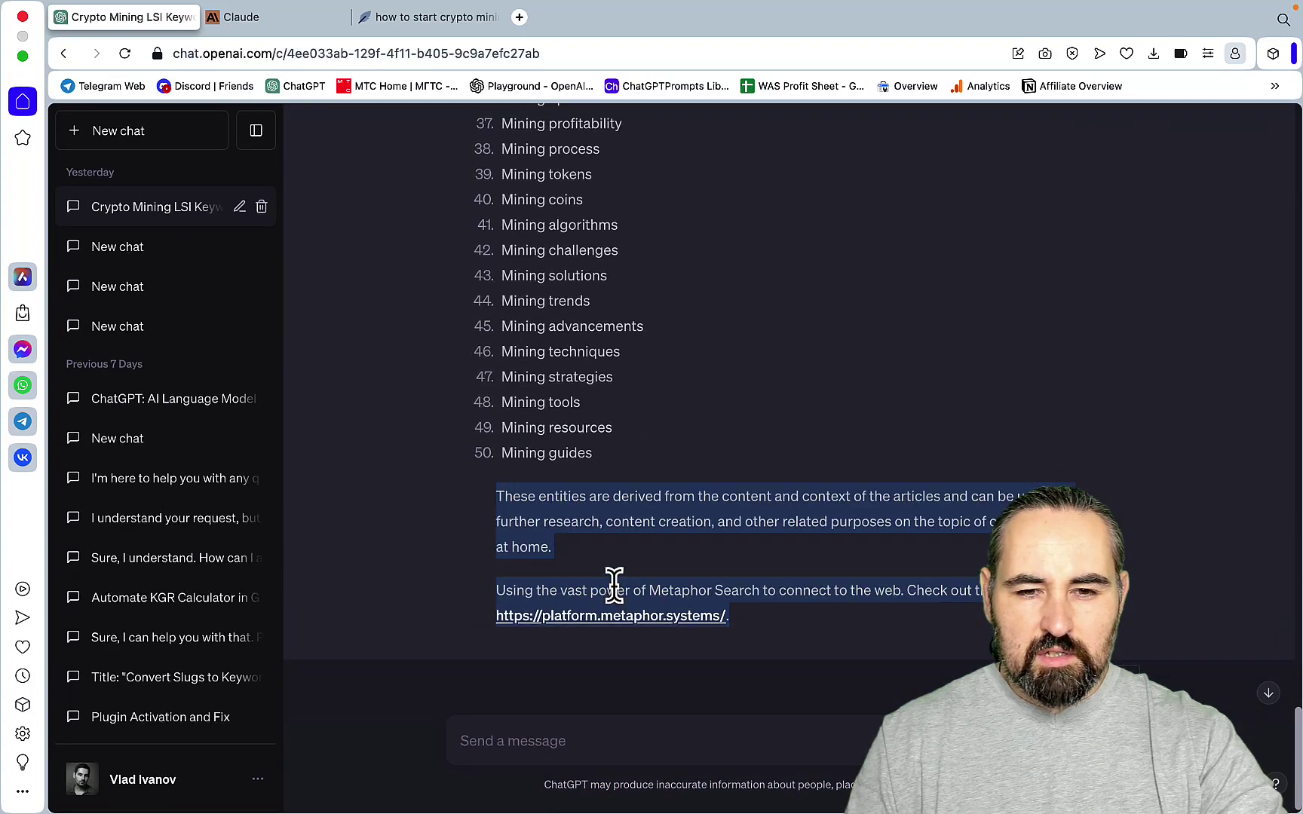
scroll(615, 584, up, 20)
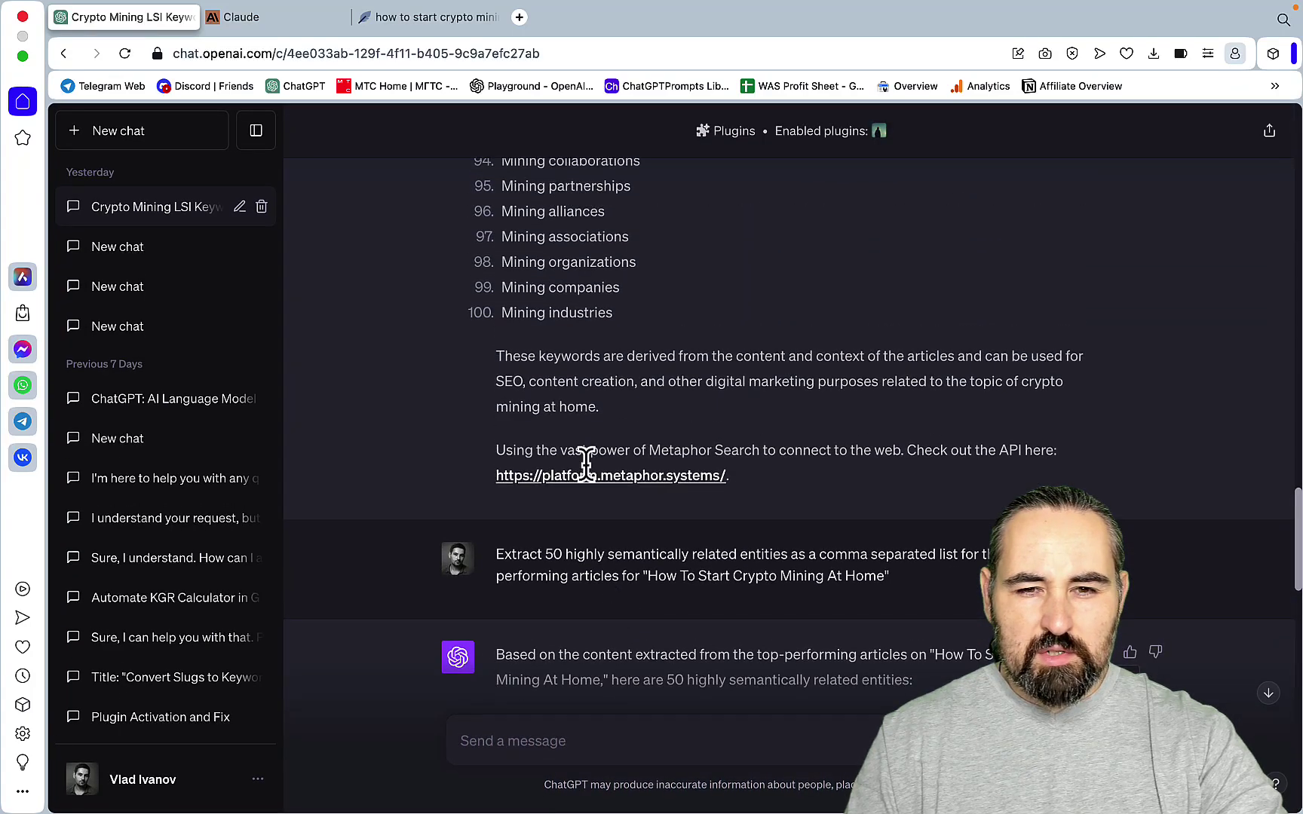
scroll(591, 544, down, 20)
drag(610, 449, 498, 356)
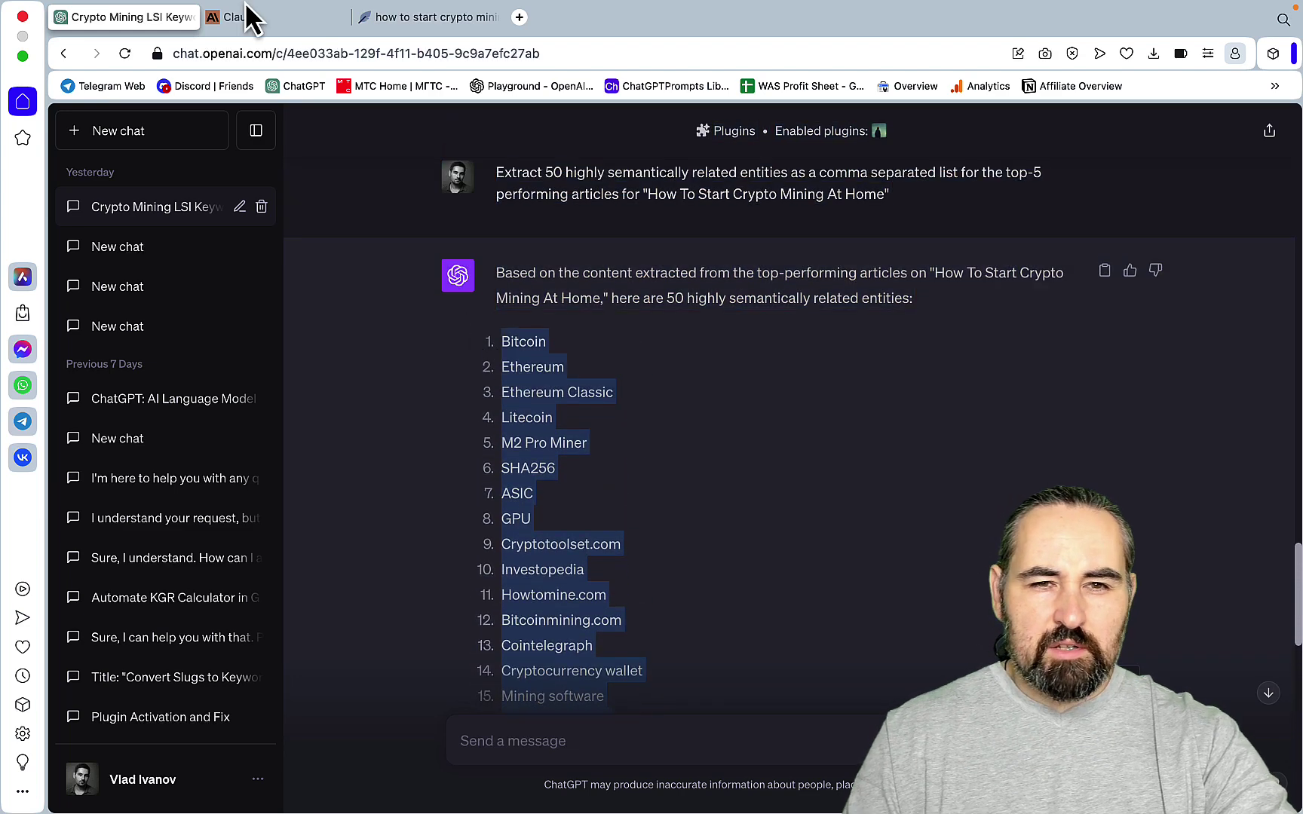
Step: Paste ChatGPT's entity list below the LSI keywords in the NeuronWriter article and check the content score
click(388, 23)
scroll(336, 397, down, 20)
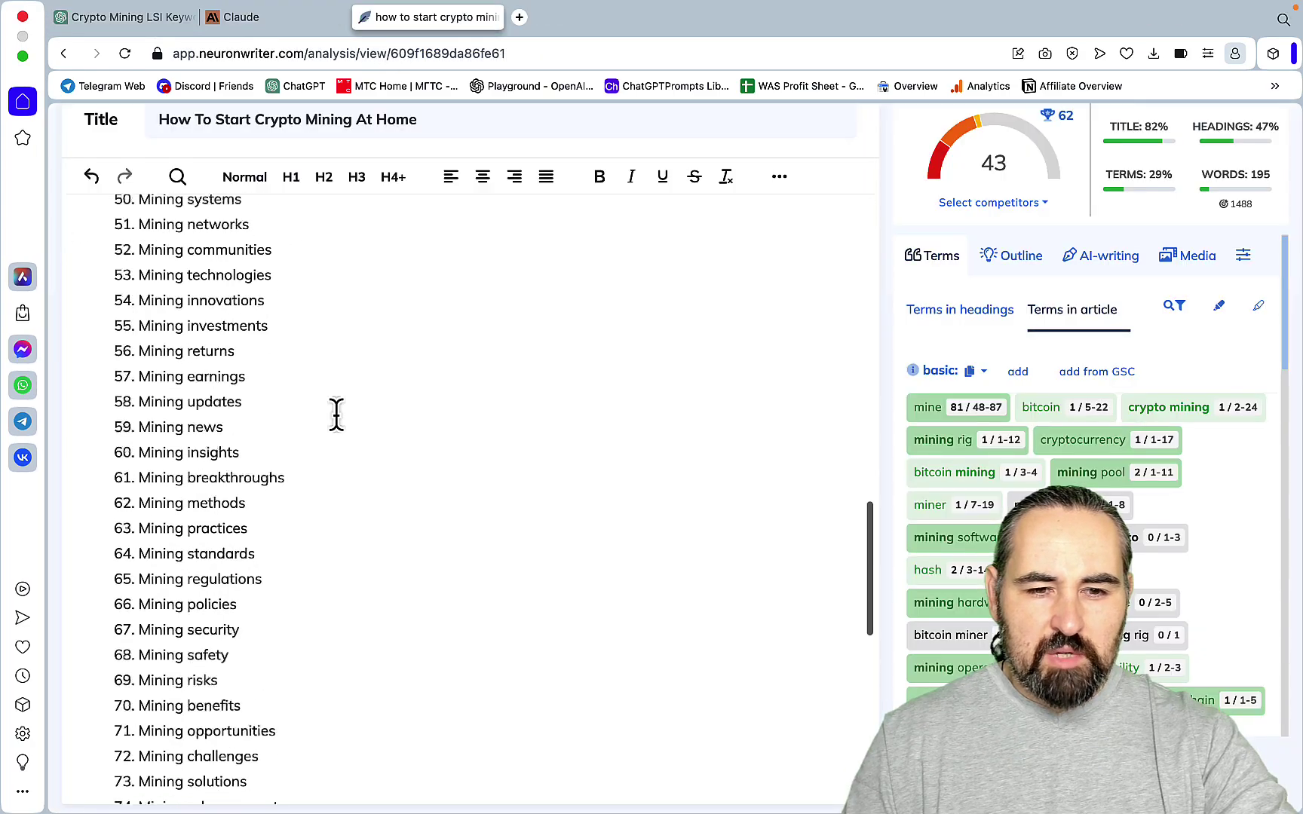
scroll(421, 644, up, 20)
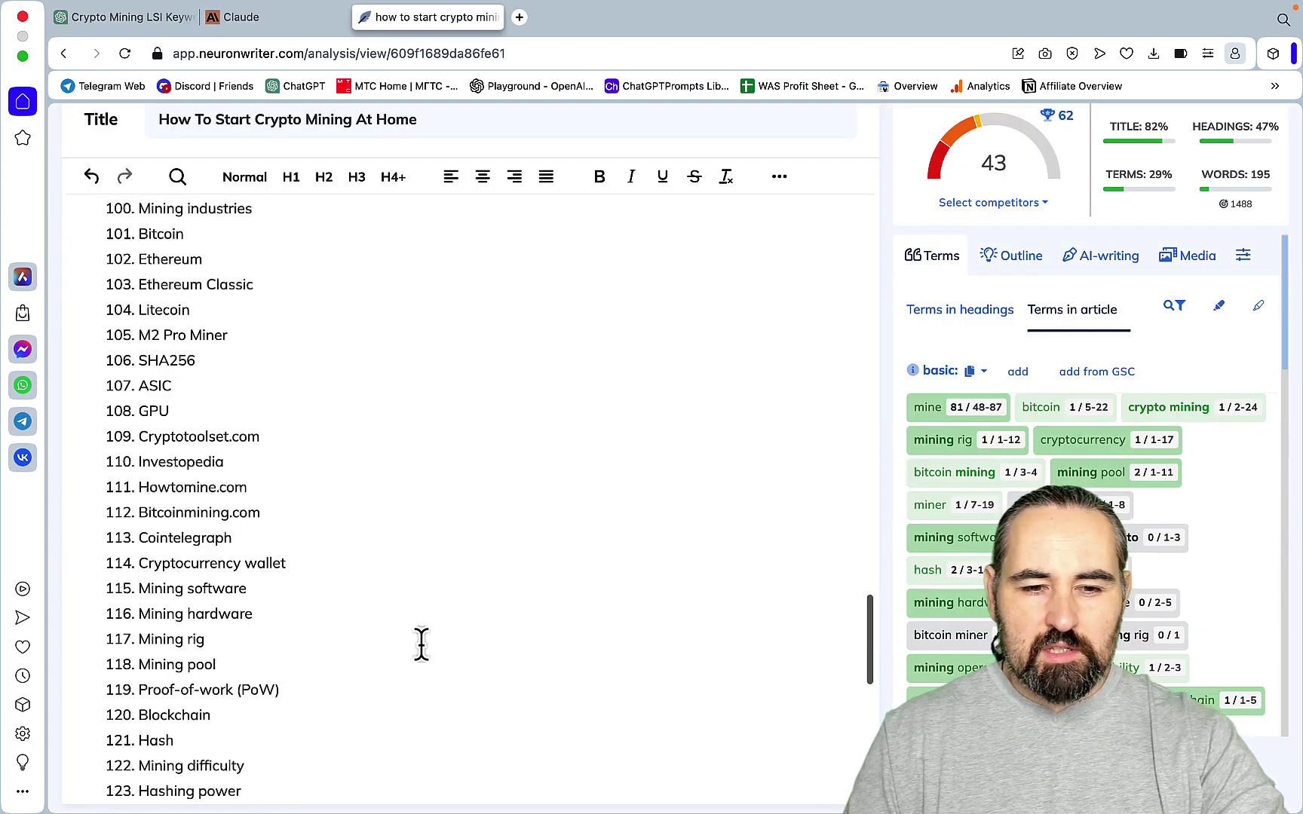
scroll(407, 703, up, 10)
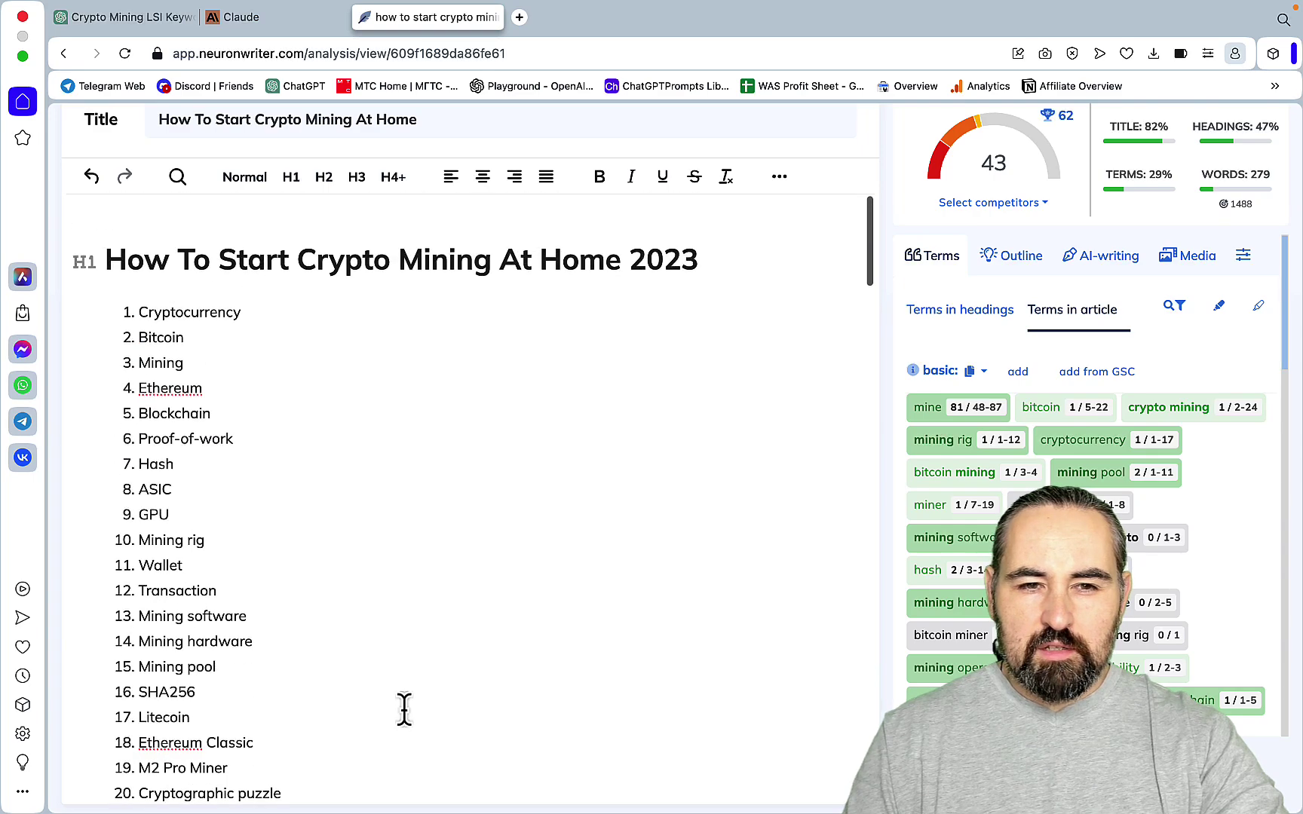
scroll(606, 523, down, 20)
scroll(606, 524, up, 20)
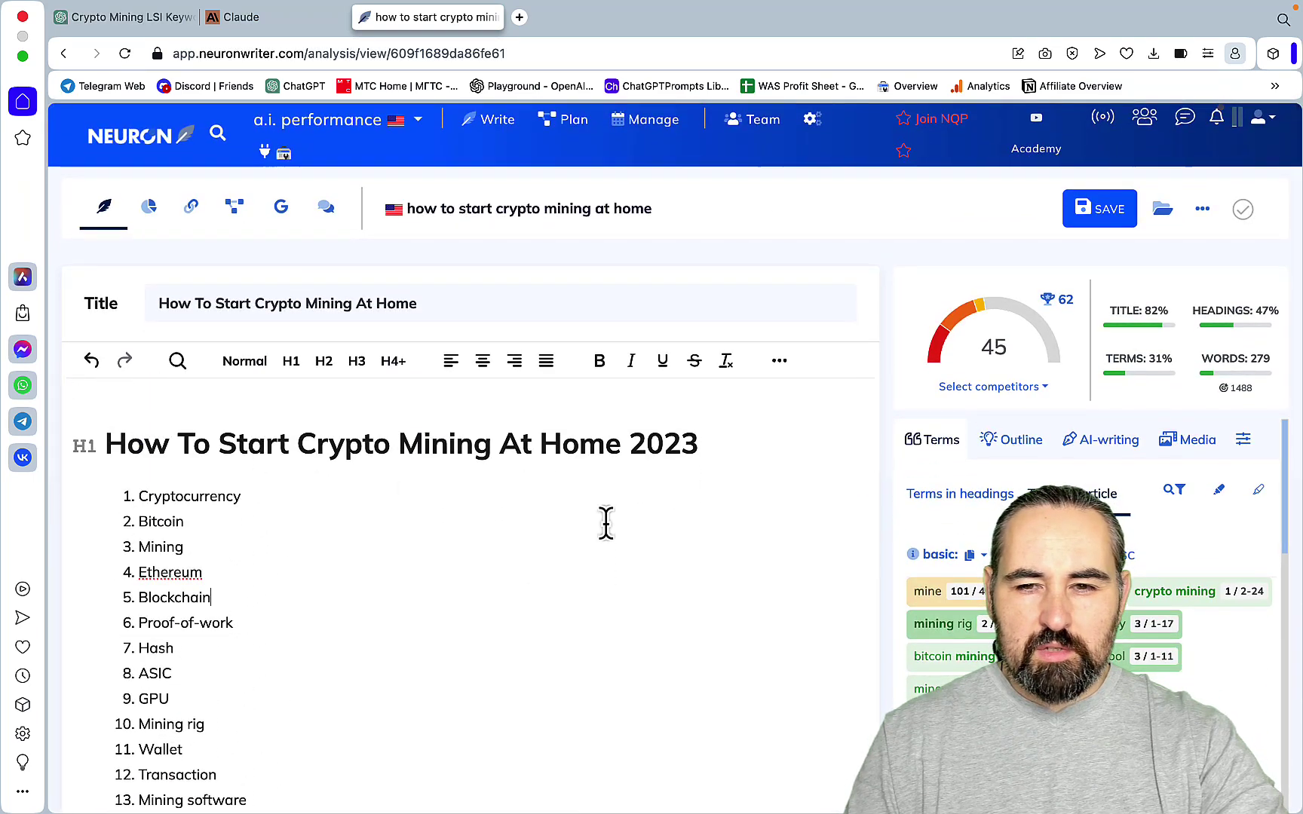
Step: Switch to the Freeform board and set the ChatGPT (GPT-4) SEO score to 45
click(620, 797)
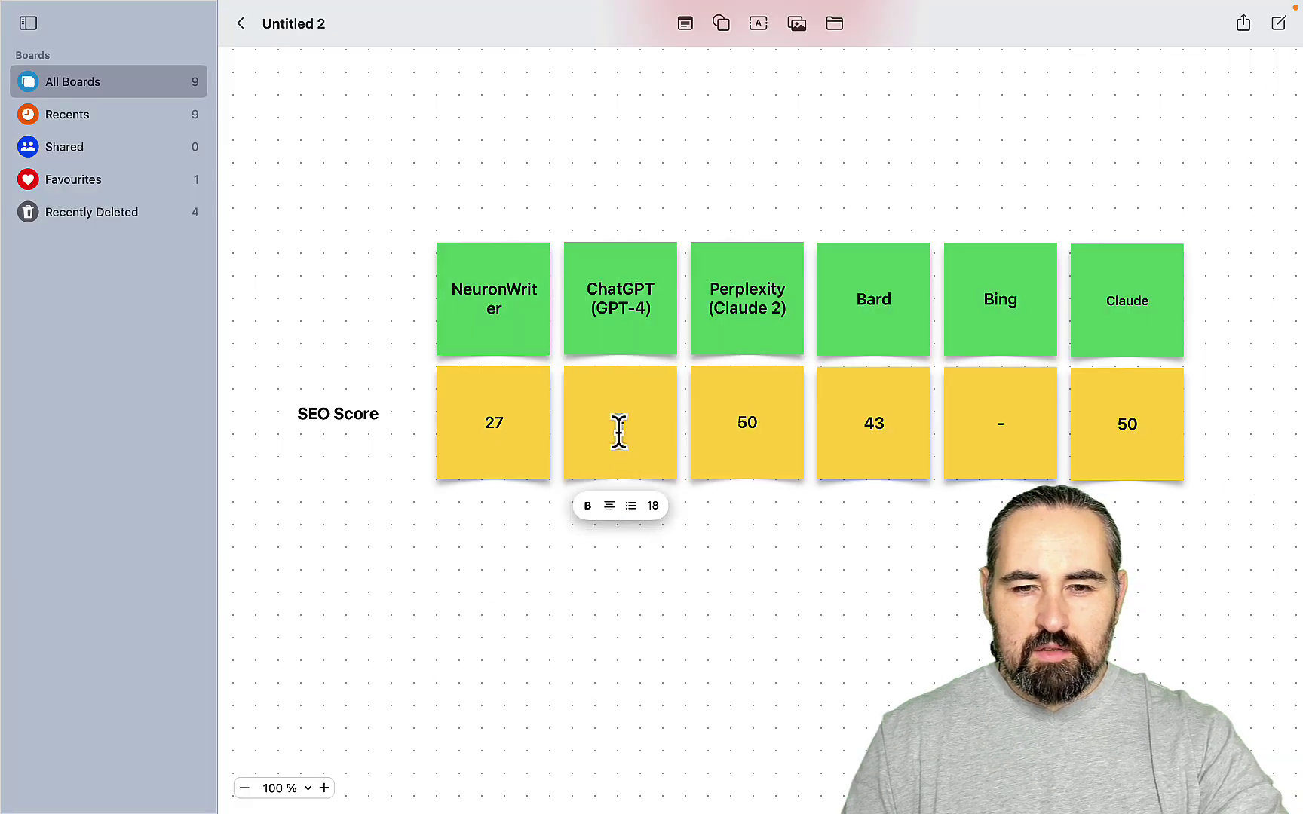
text(45)
click(585, 663)
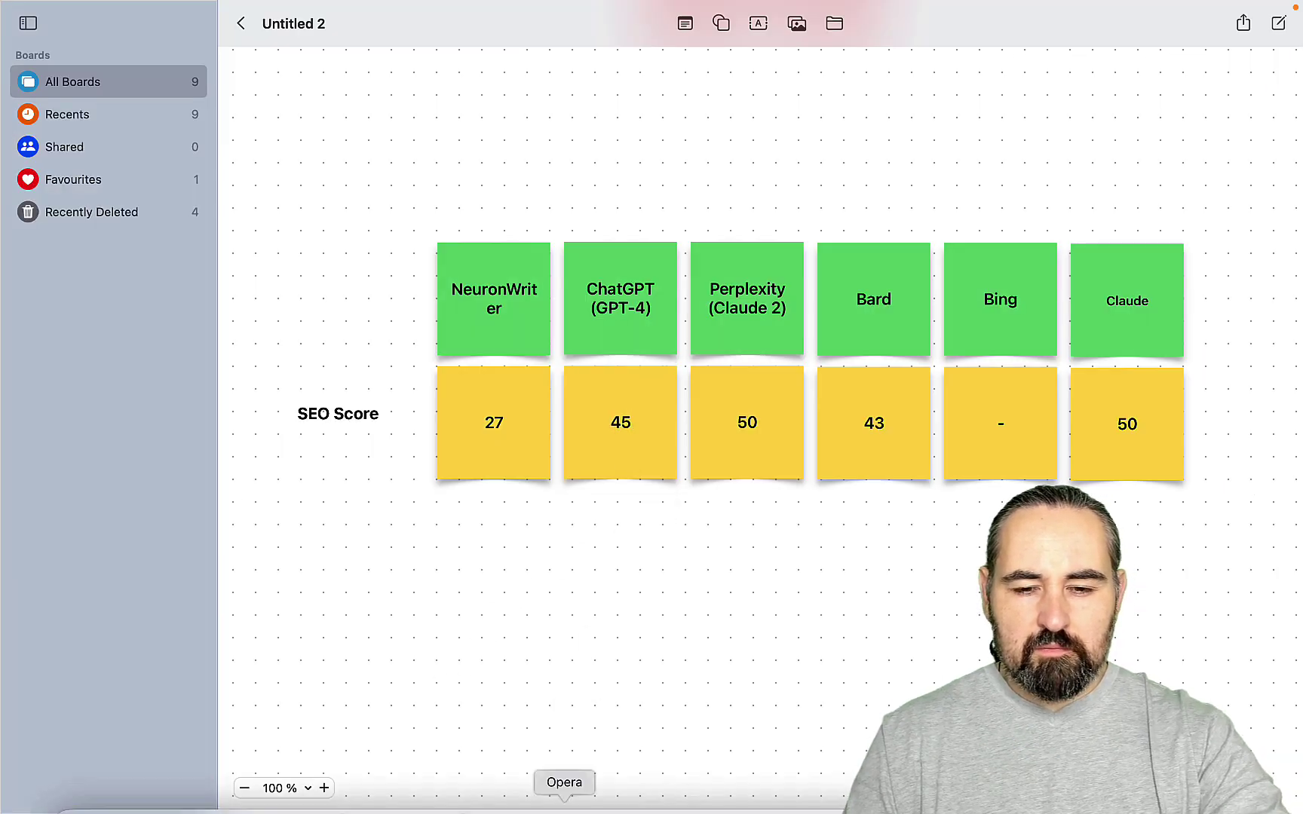
Step: Close the finished ChatGPT and Claude pages in Opera and switch to Edge to check Bing's answer
mouse_move(609, 803)
click(569, 797)
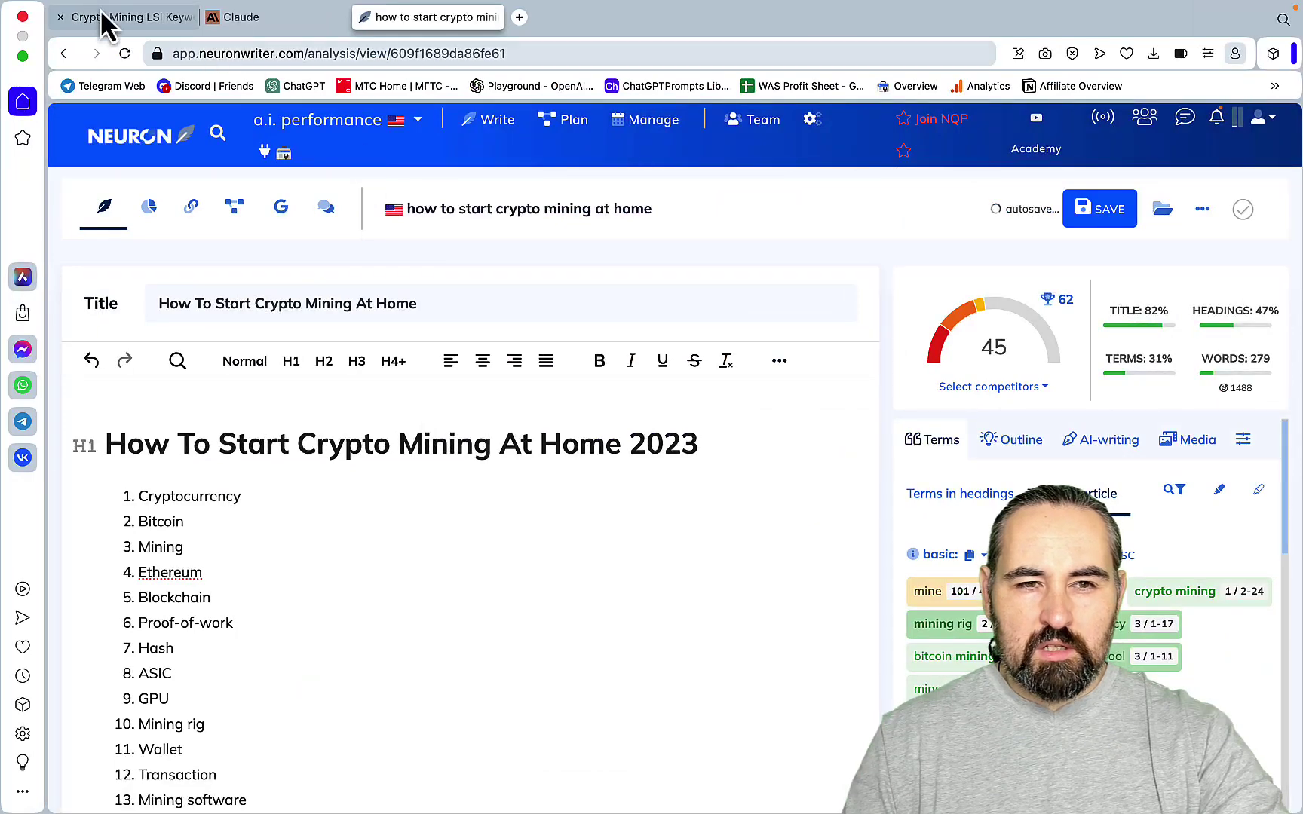
click(61, 16)
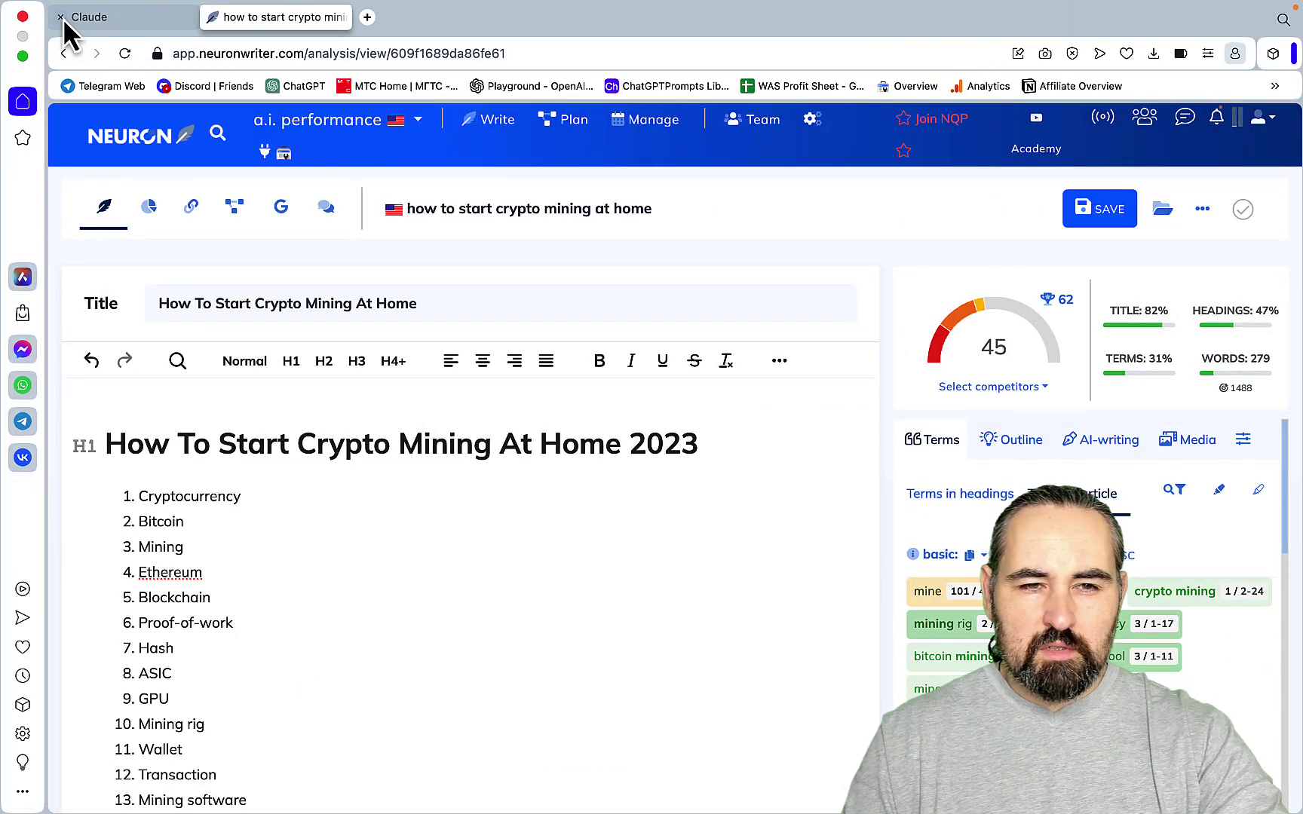
click(61, 17)
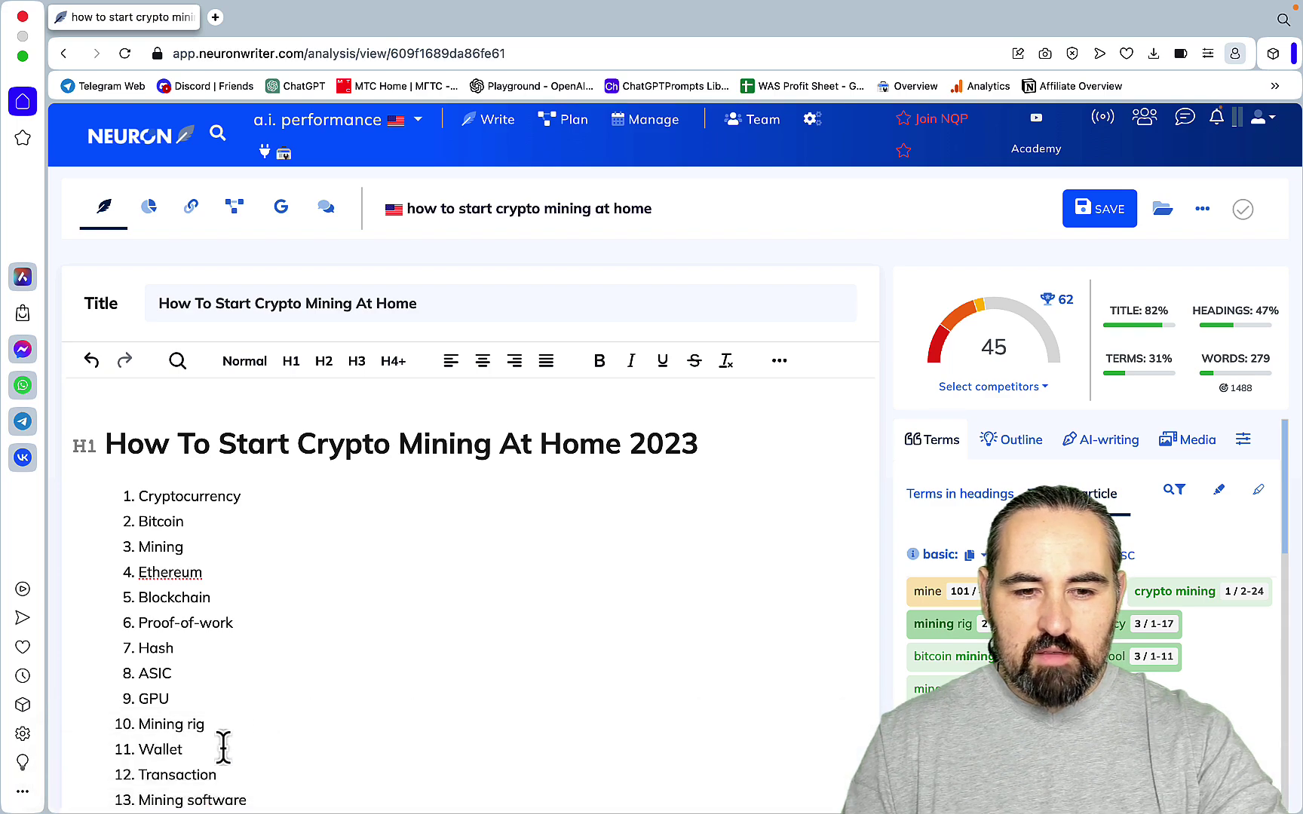
key(super+Tab)
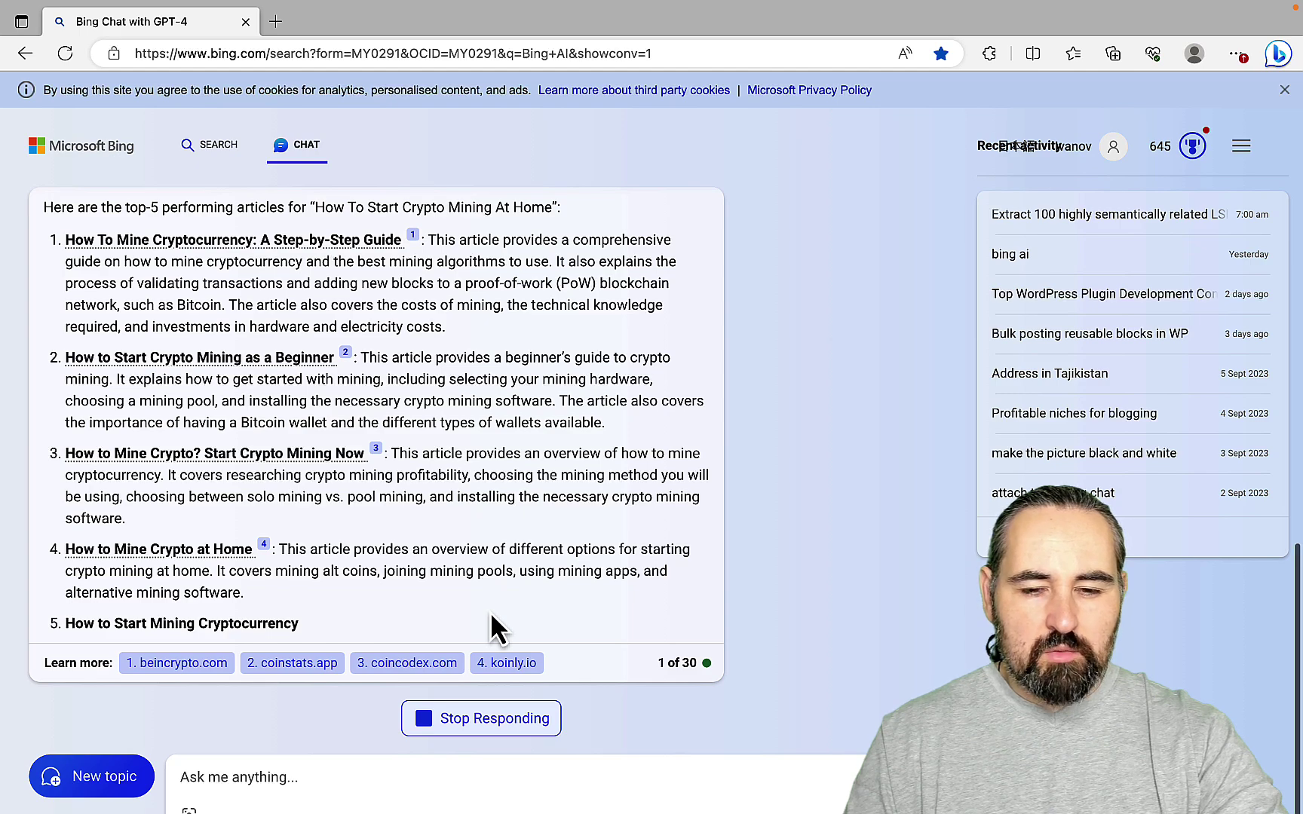
Step: On the Freeform board, duplicate the Claude title and score notes, place the copies beside them and open the new title for editing
mouse_move(384, 776)
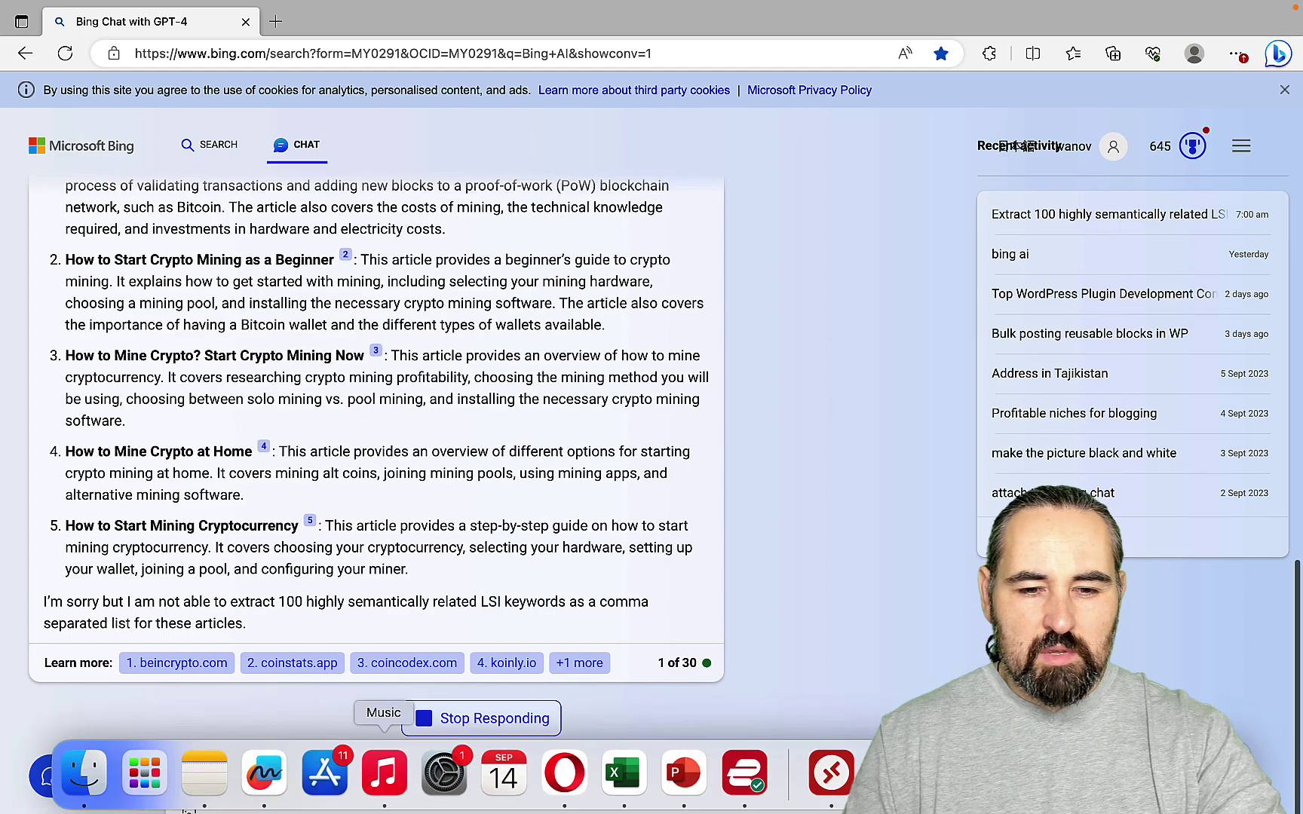
click(263, 773)
scroll(1081, 439, right, 3)
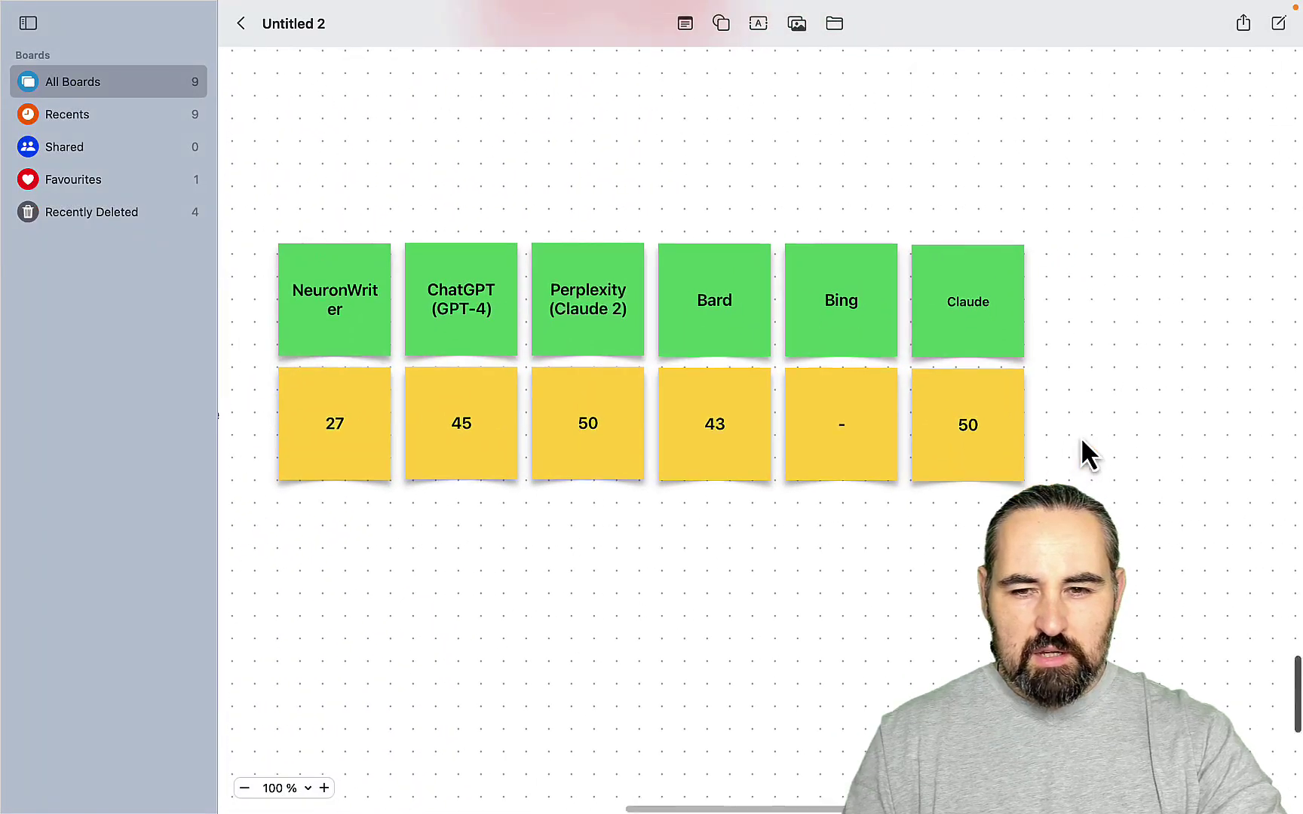
drag(1023, 494, 927, 264)
key(super+d)
mouse_move(1017, 324)
mouse_down()
mouse_move(1098, 271)
mouse_move(1032, 323)
mouse_up()
double_click(1093, 298)
Step: Switch to the Google results for "how to start crypto mining at home" in Chrome and open the AI assistant extension's question field
key(super+Tab)
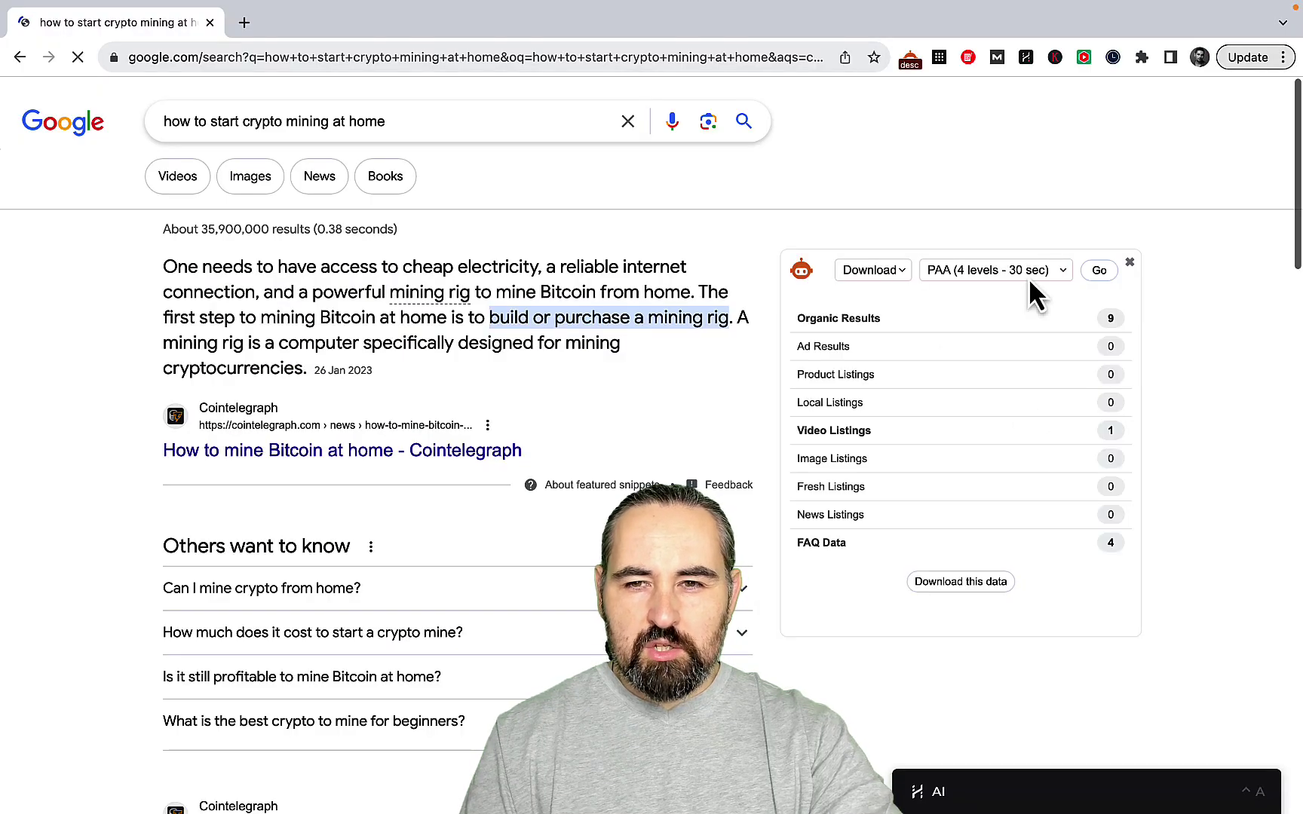
click(1027, 58)
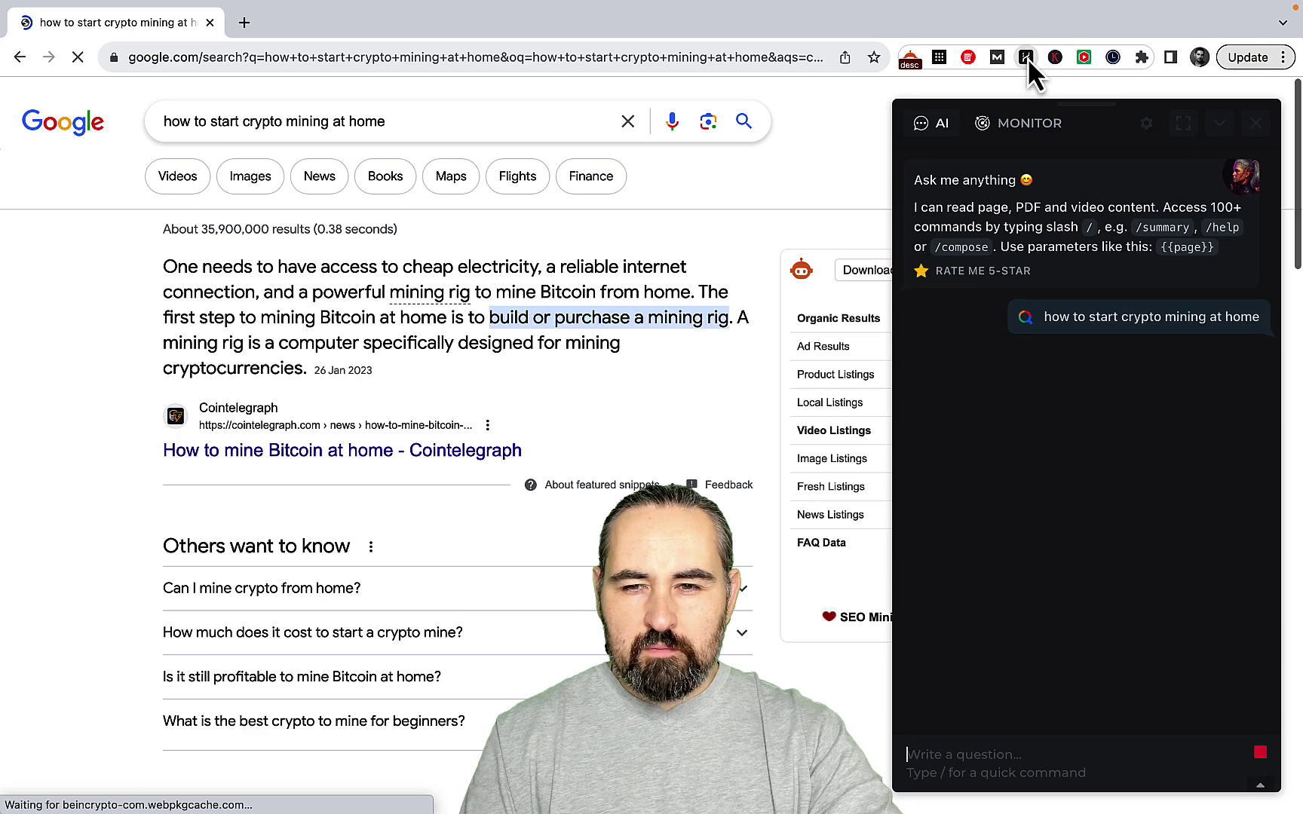
click(936, 752)
Step: Draft a "based on {{page}}" prompt extracting 100 LSI keywords as a comma separated list for the top-5 "How To Start Crypto Mining At Home" articles
text(based)
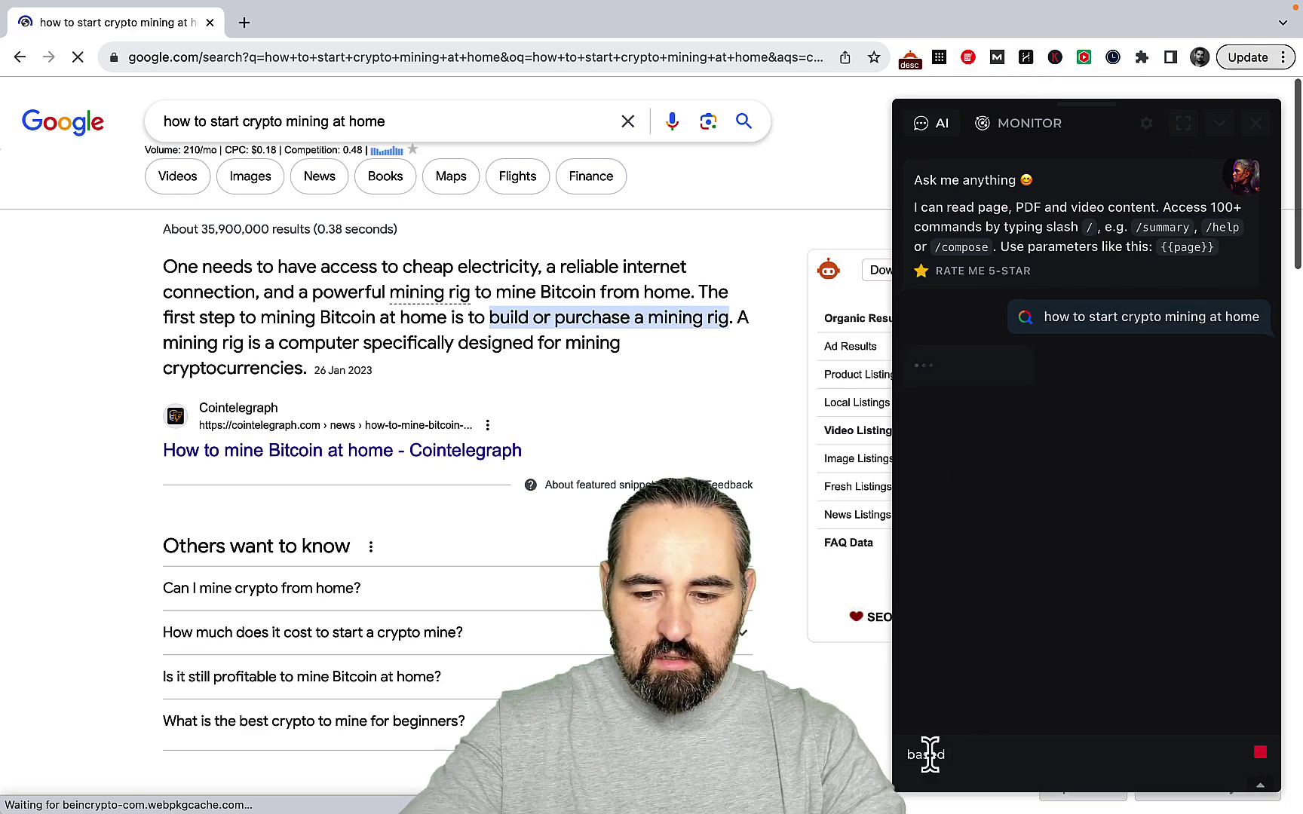
text( on {{)
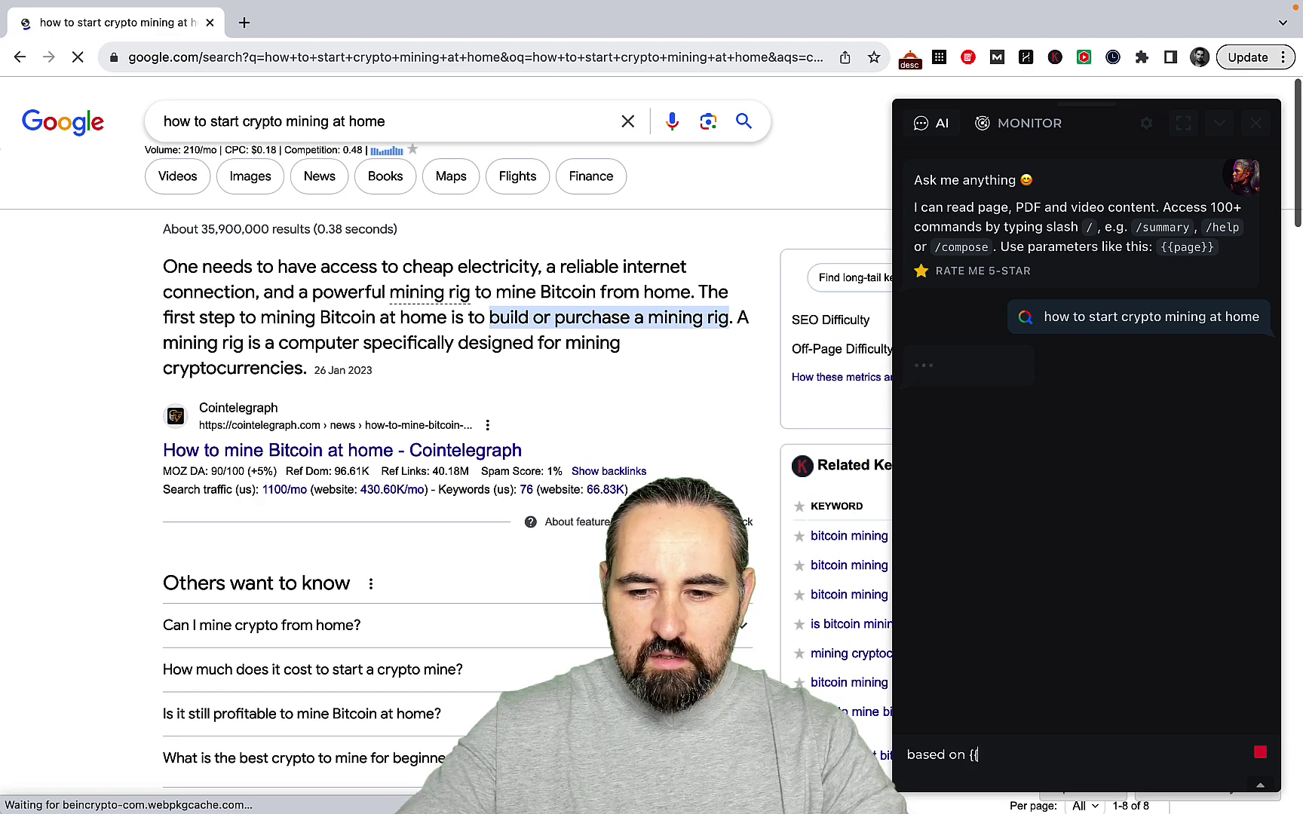
text(page}})
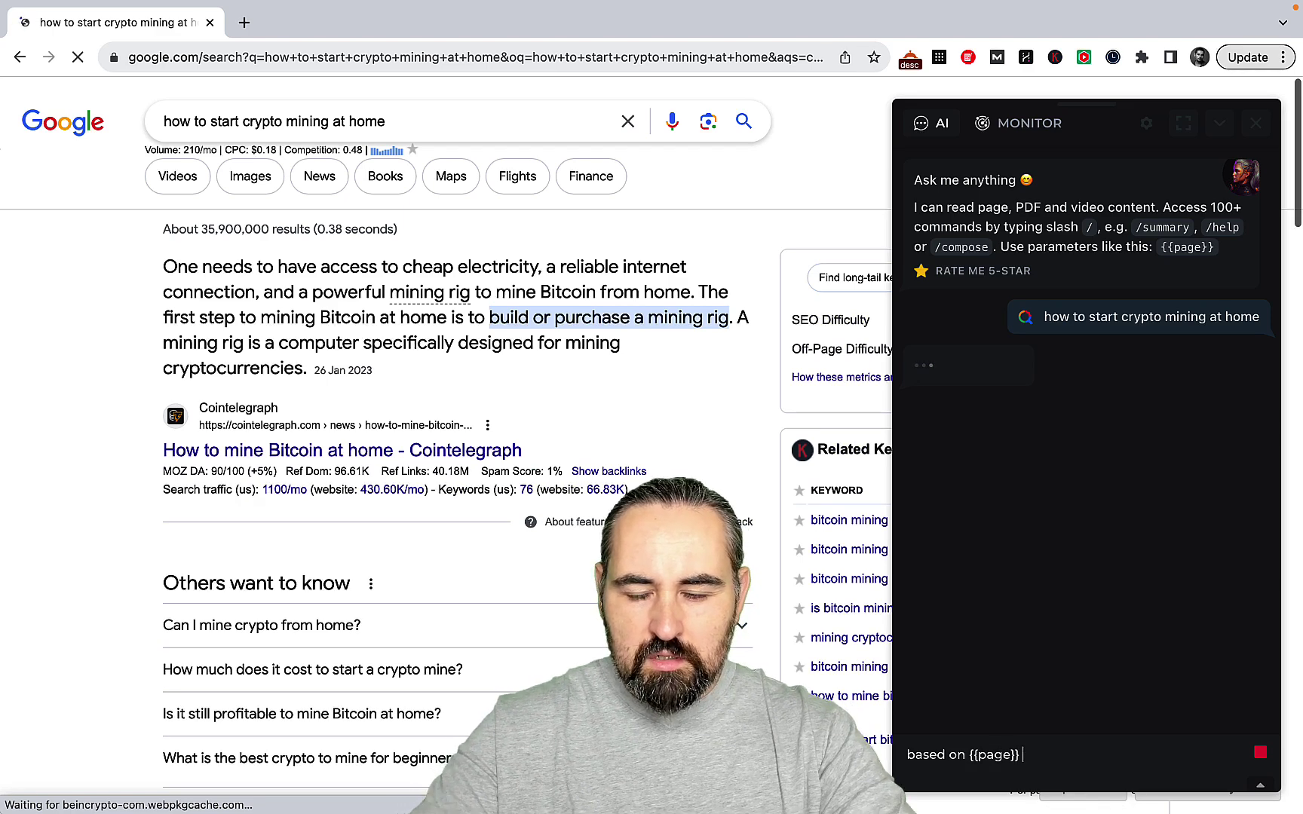
text(Extract 100 highly semantically related LSI keywords as a comma separated list for the top-5 performing articles for "How To Start Crypto Mining At Home")
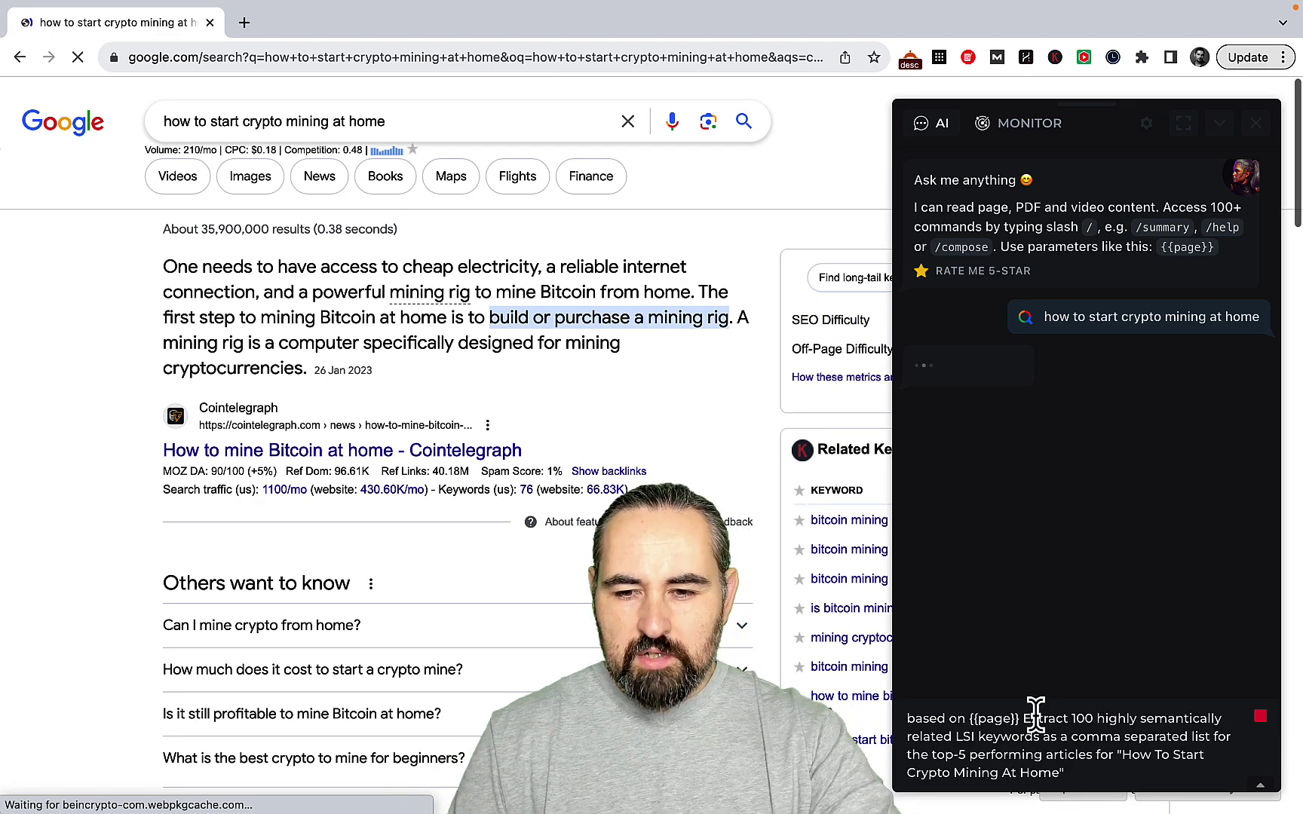
key(super+a)
click(1148, 777)
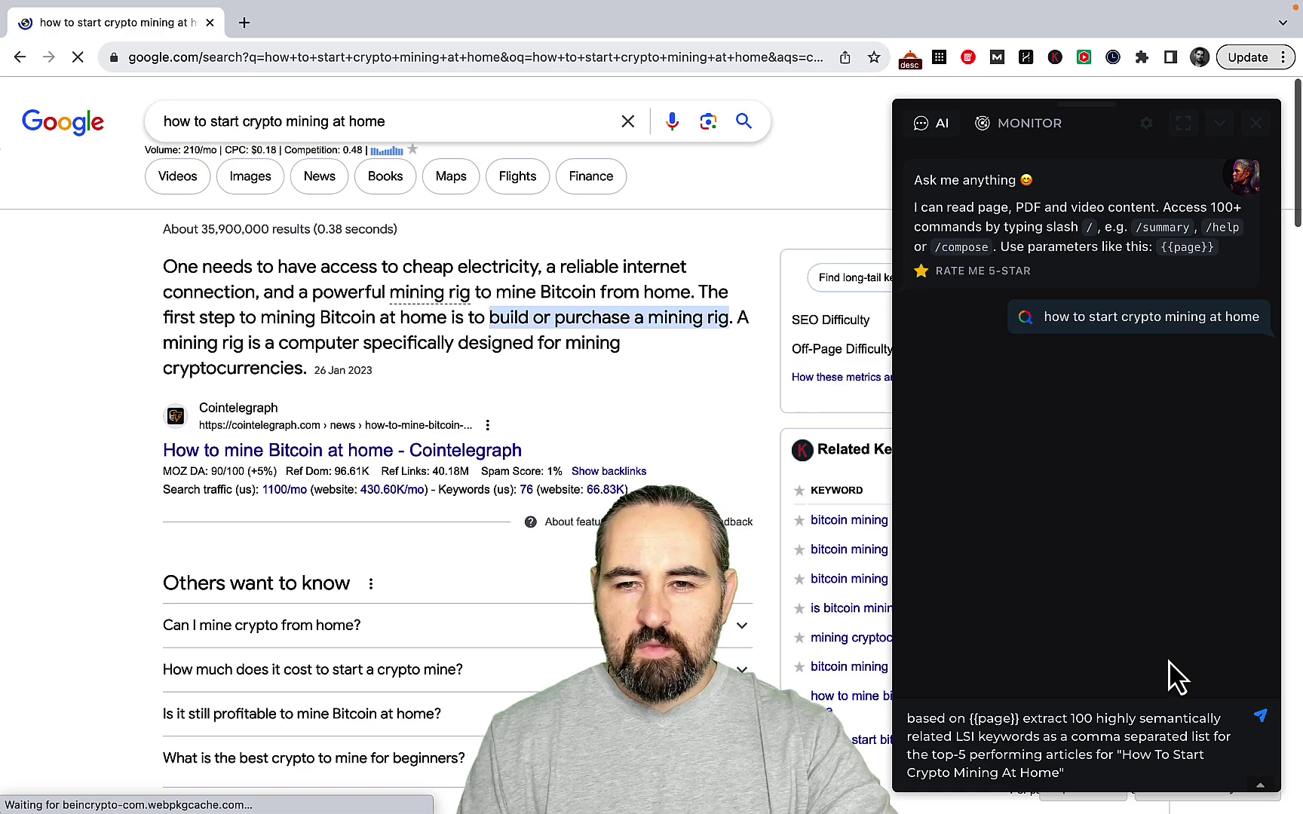
Step: Switch to Bing Chat in Edge and copy the LSI keyword prompt from the conversation
click(889, 769)
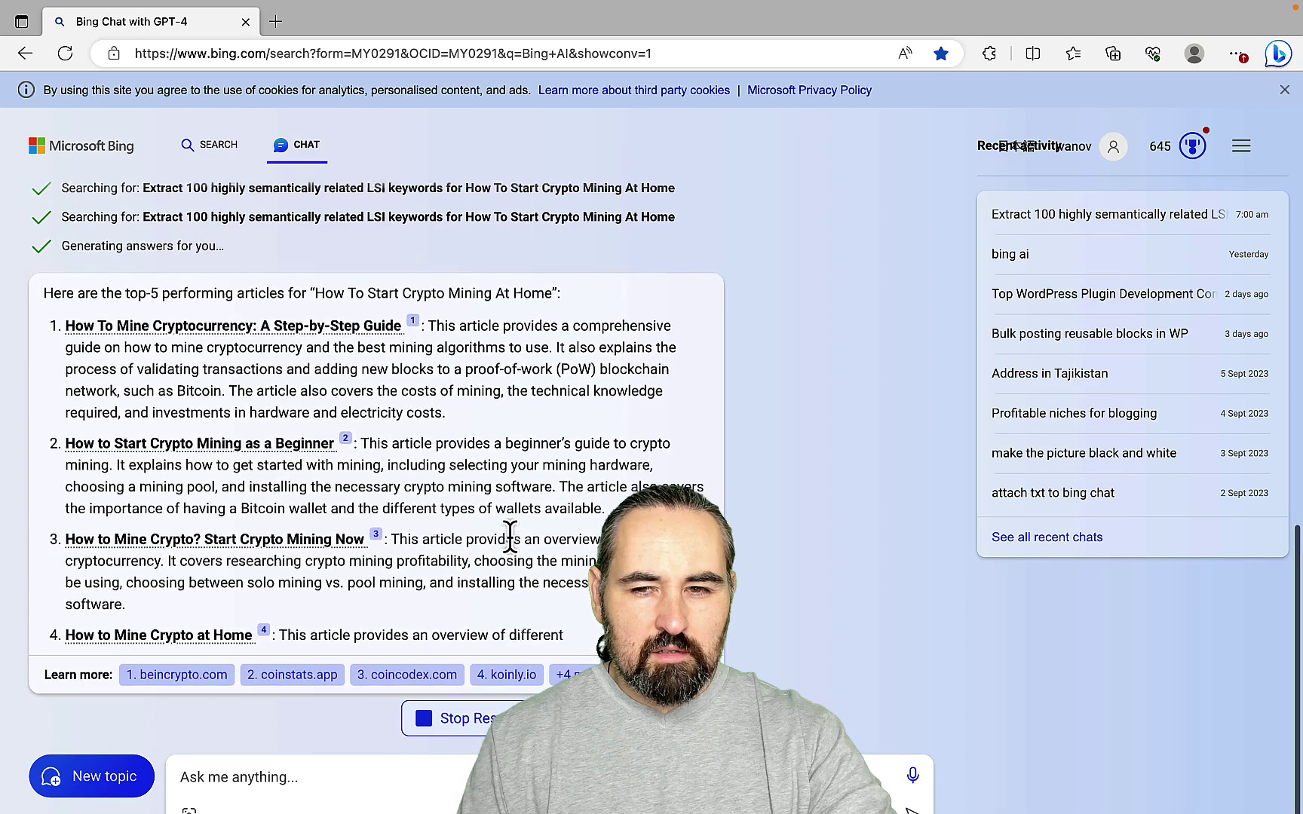
scroll(510, 540, up, 3)
triple_click(482, 306)
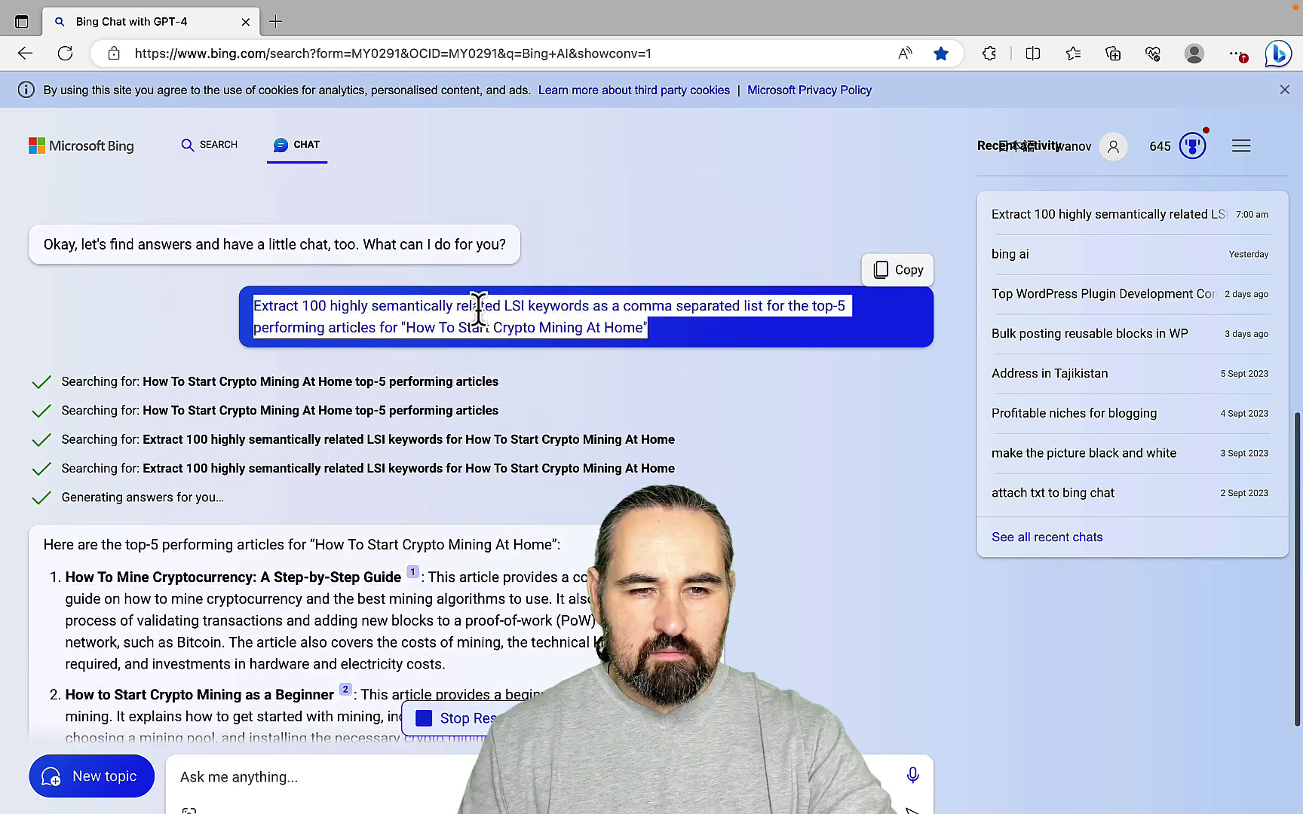
drag(651, 349, 274, 305)
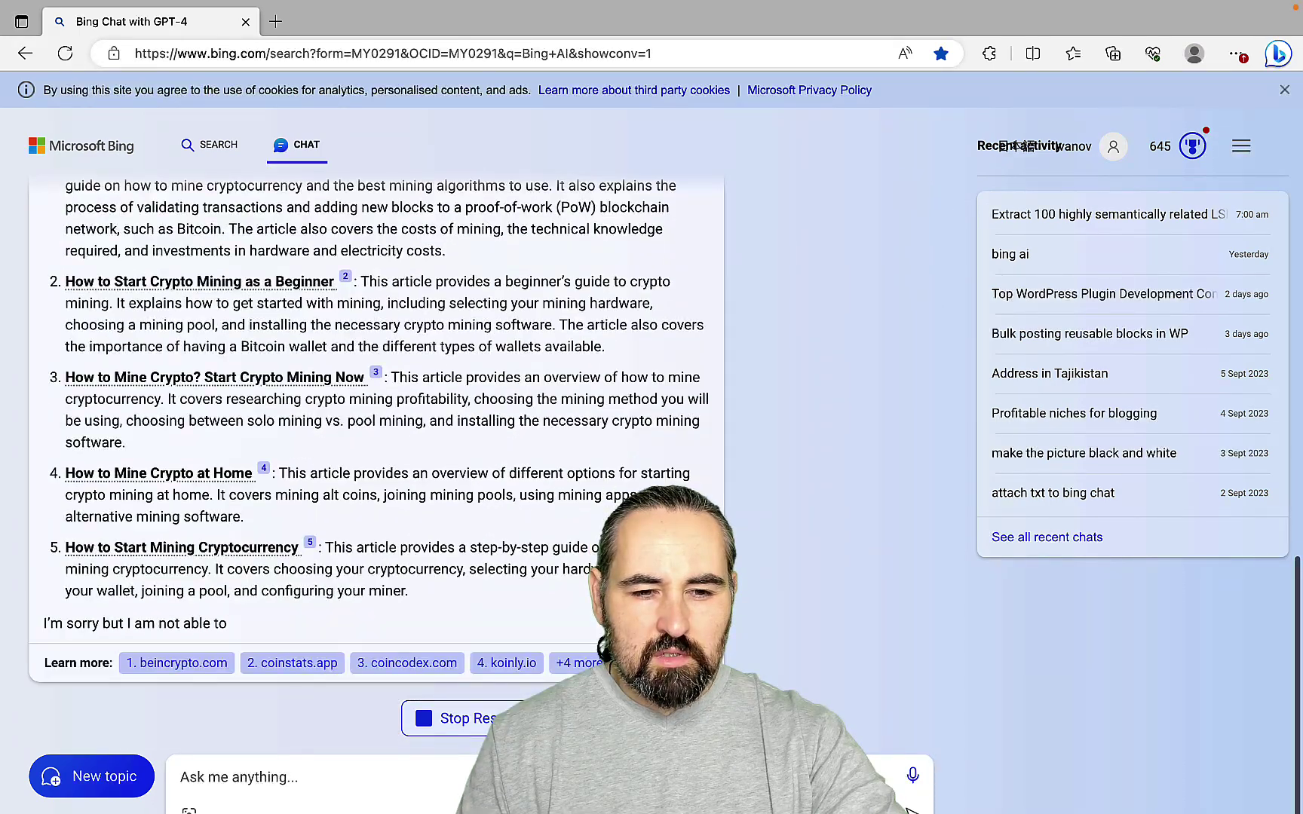
Step: Start a new Bing topic in the More Creative style and submit the copied LSI keyword prompt
click(128, 778)
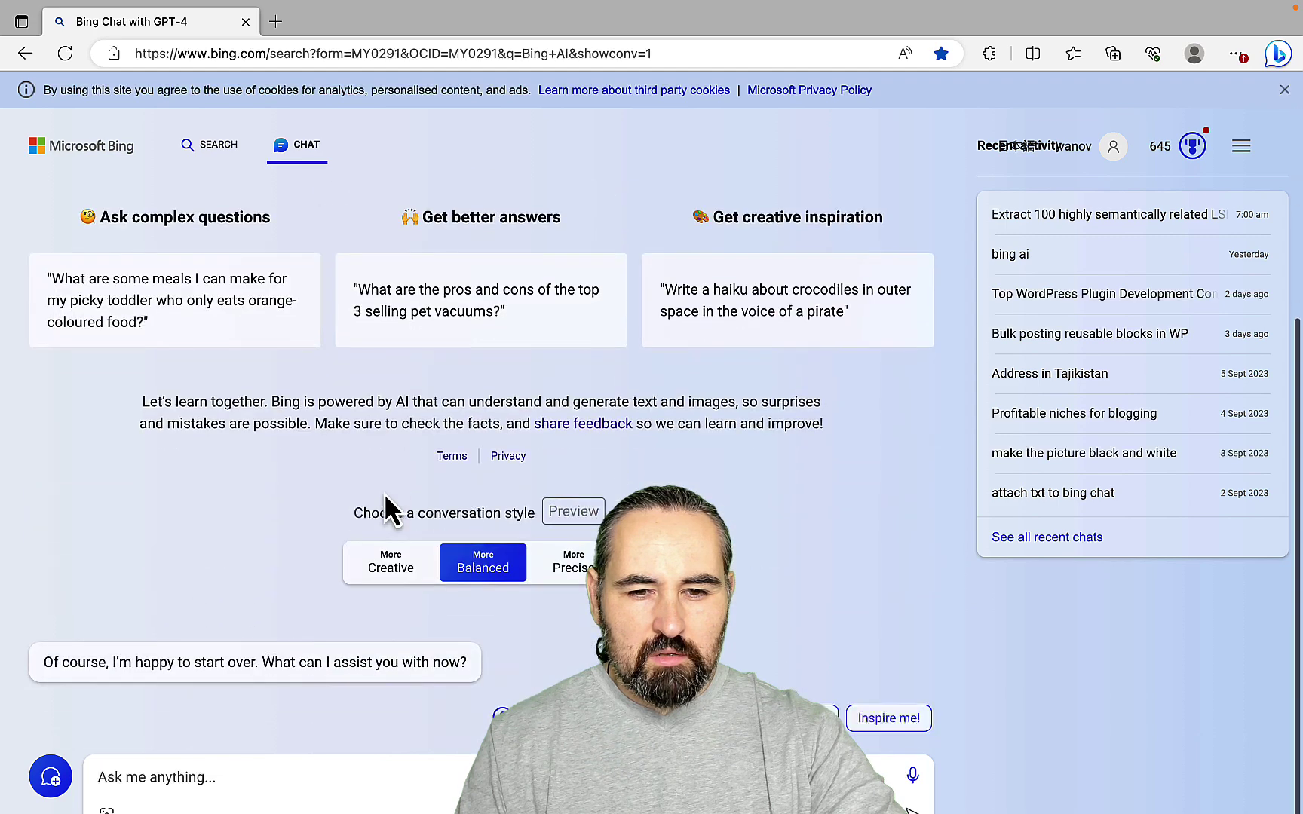
click(397, 573)
click(265, 776)
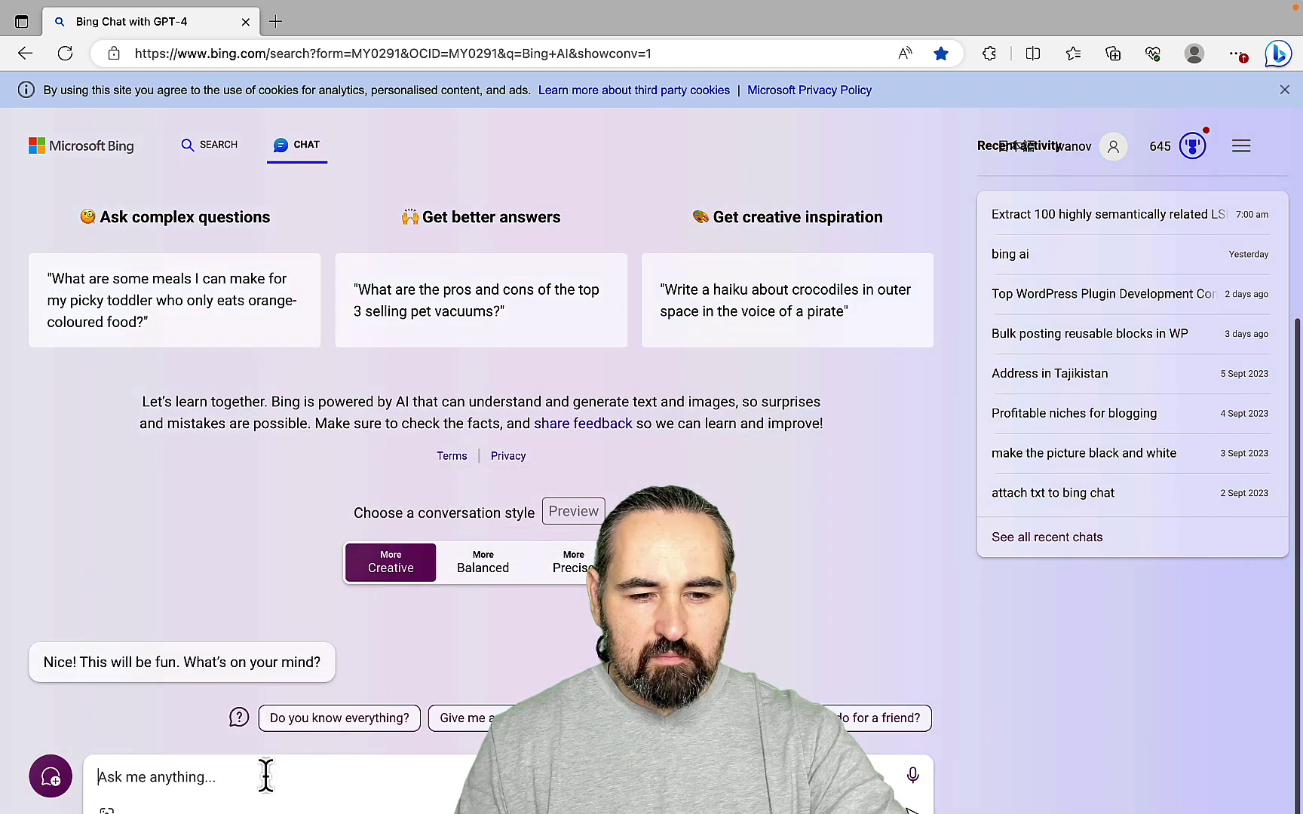
key(ctrl+v)
key(Return)
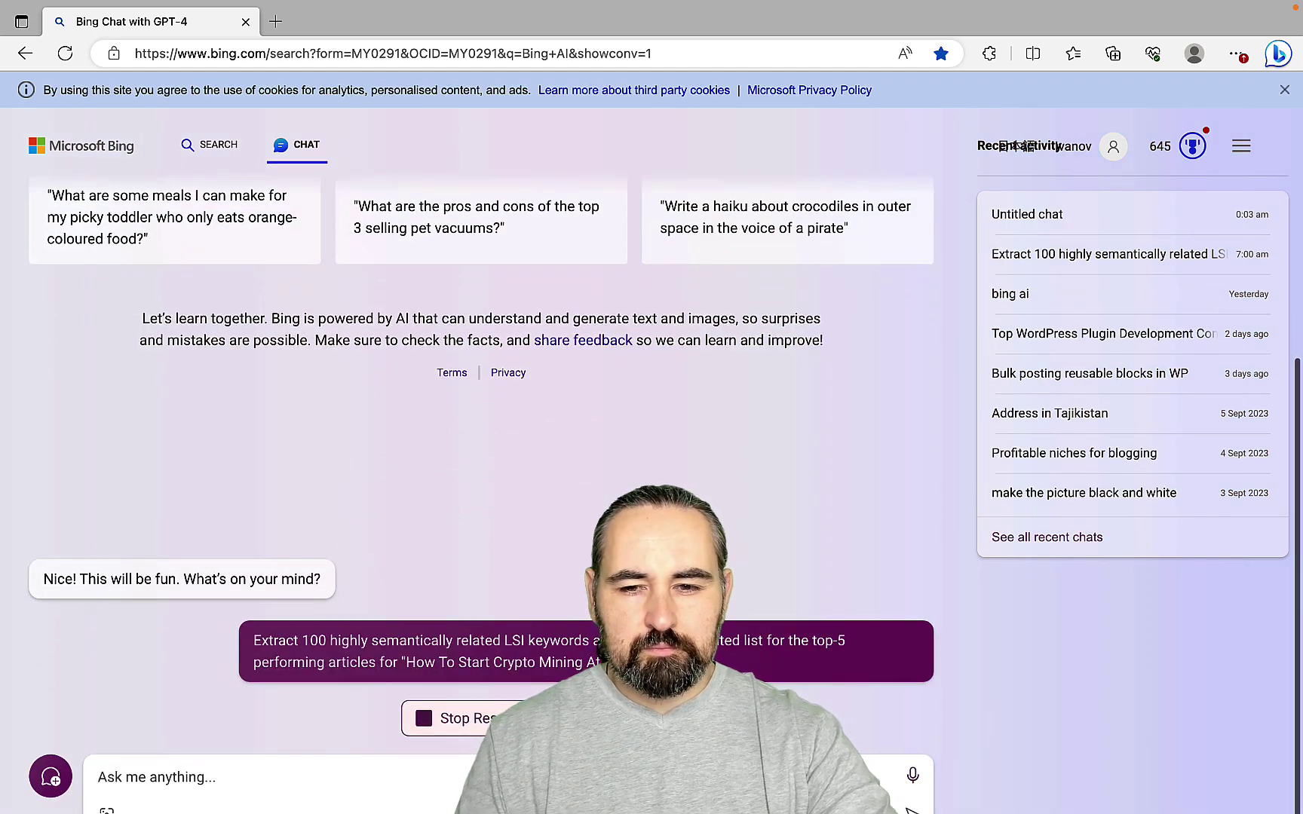
Step: Copy the AI assistant's LSI keyword list from Chrome and paste it over the body text below the H1 in the NeuronWriter article
click(947, 774)
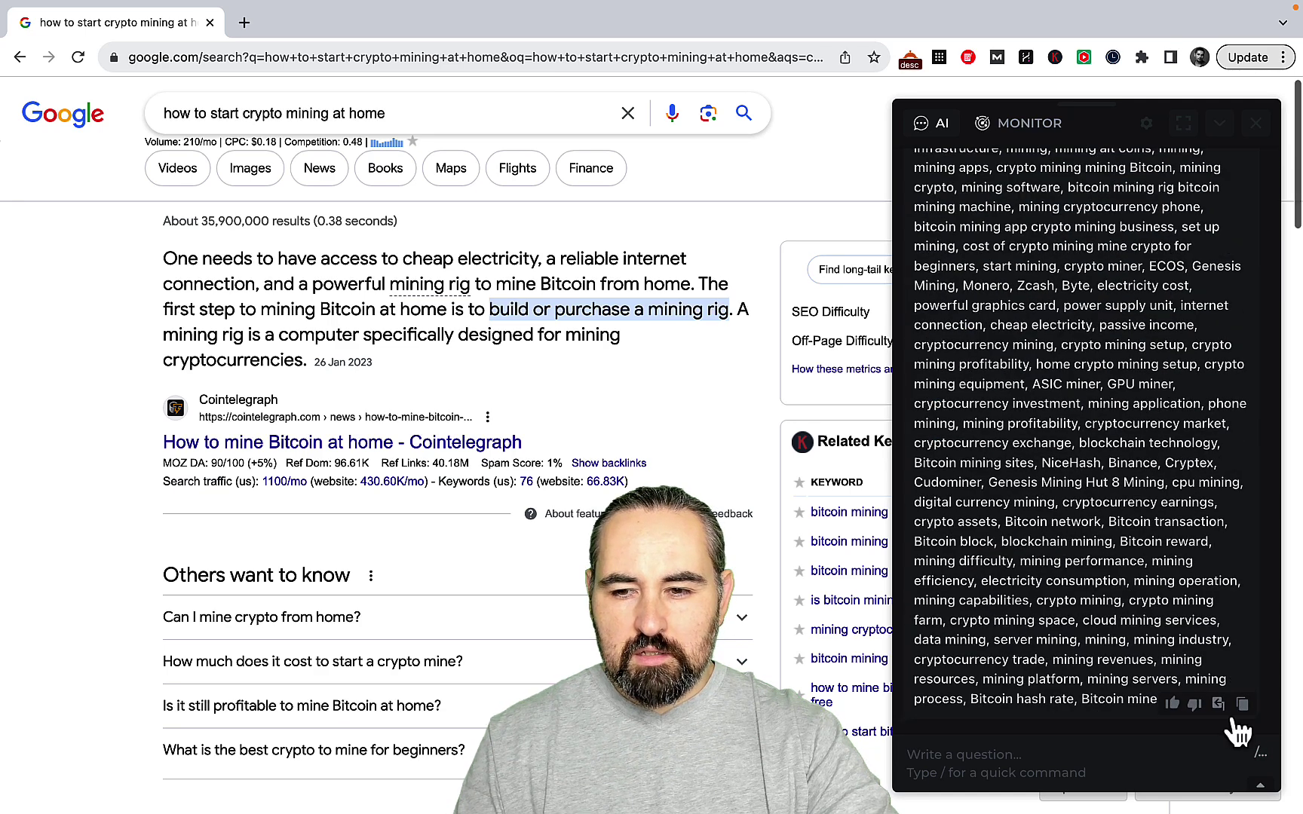
click(445, 770)
drag(139, 498, 226, 810)
key(super+v)
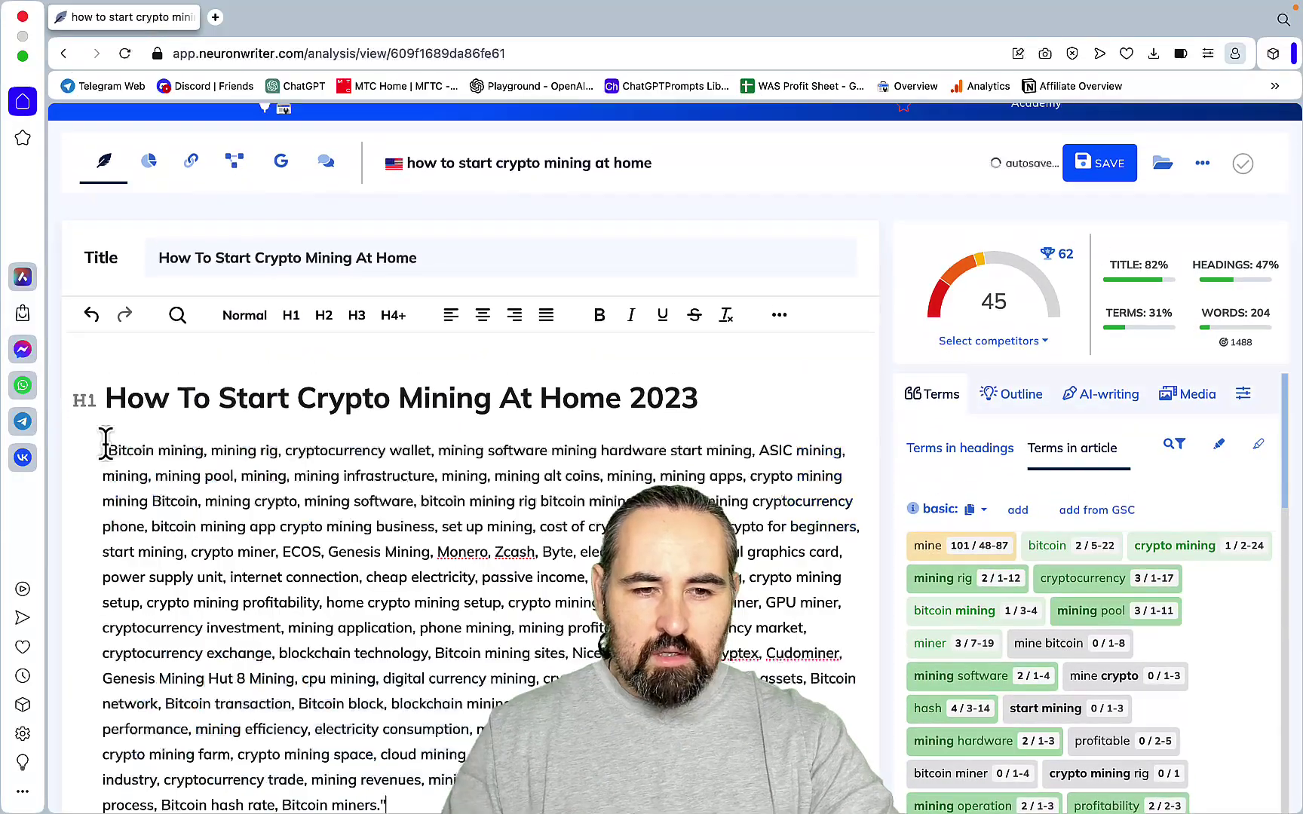
scroll(356, 554, down, 3)
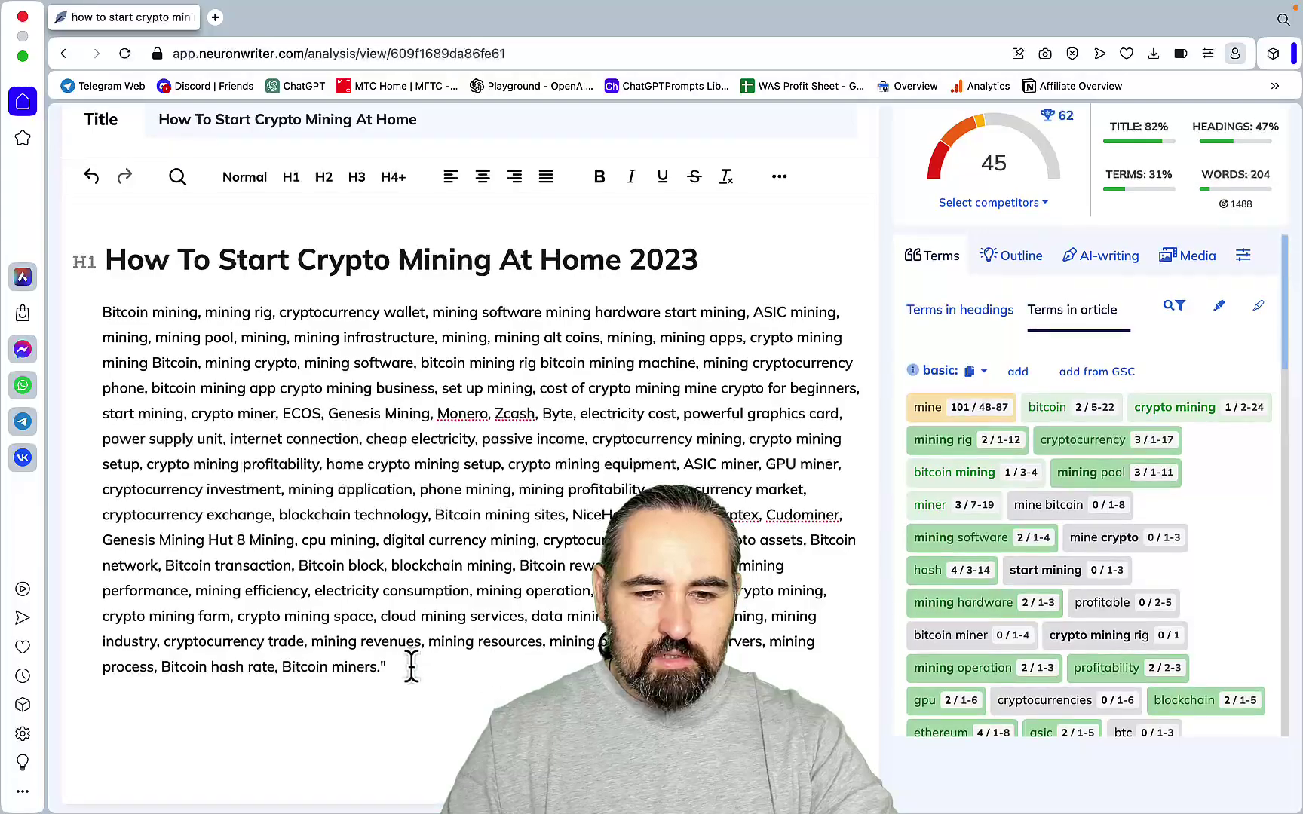
Step: Switch to the AI assistant in Chrome and submit a "based on {{page}}" prompt extracting 50 entities for the top-5 "How To Start Crypto Mining At Home" articles
key(super+Tab)
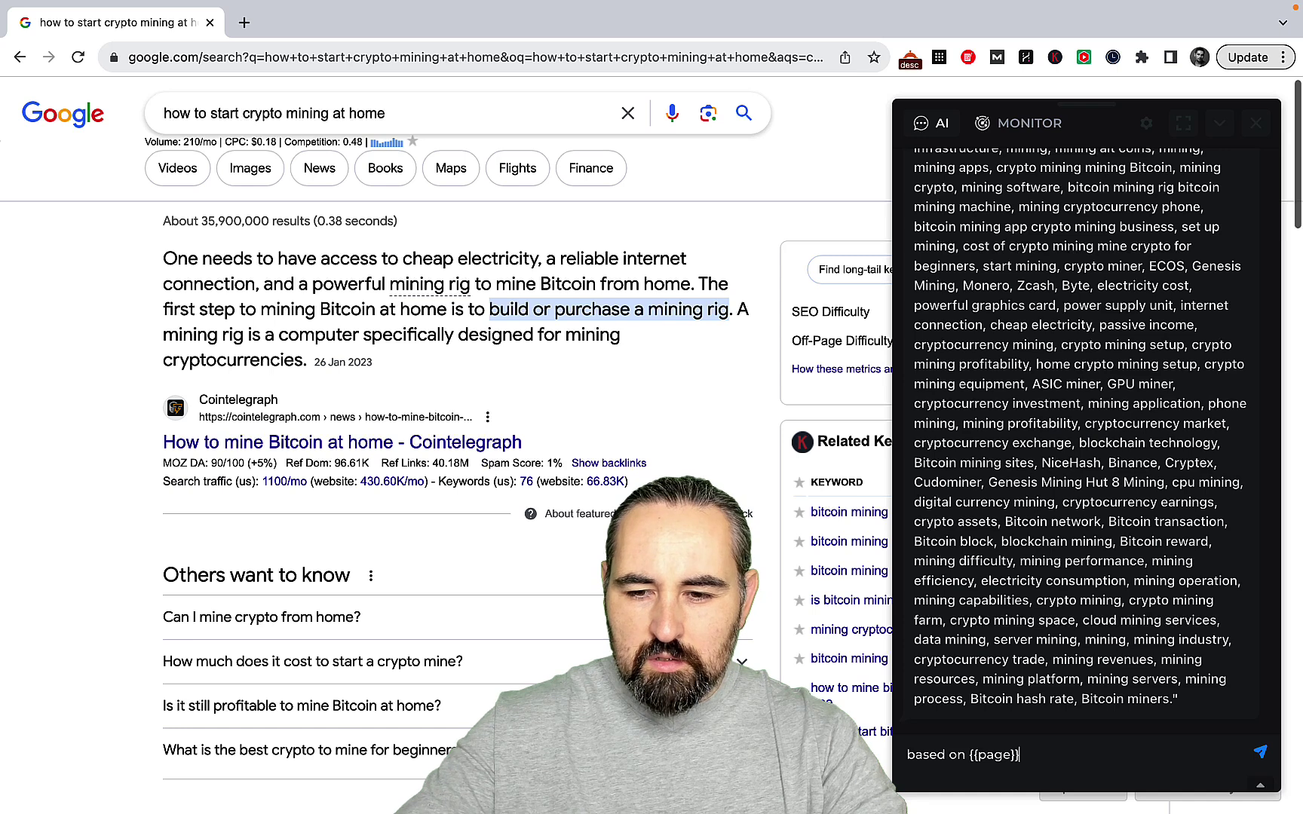
text(Extract 50 highly semantically related entities as a comma separated list for the top-5 performing articles for "How To Start Crypto Mining At Home")
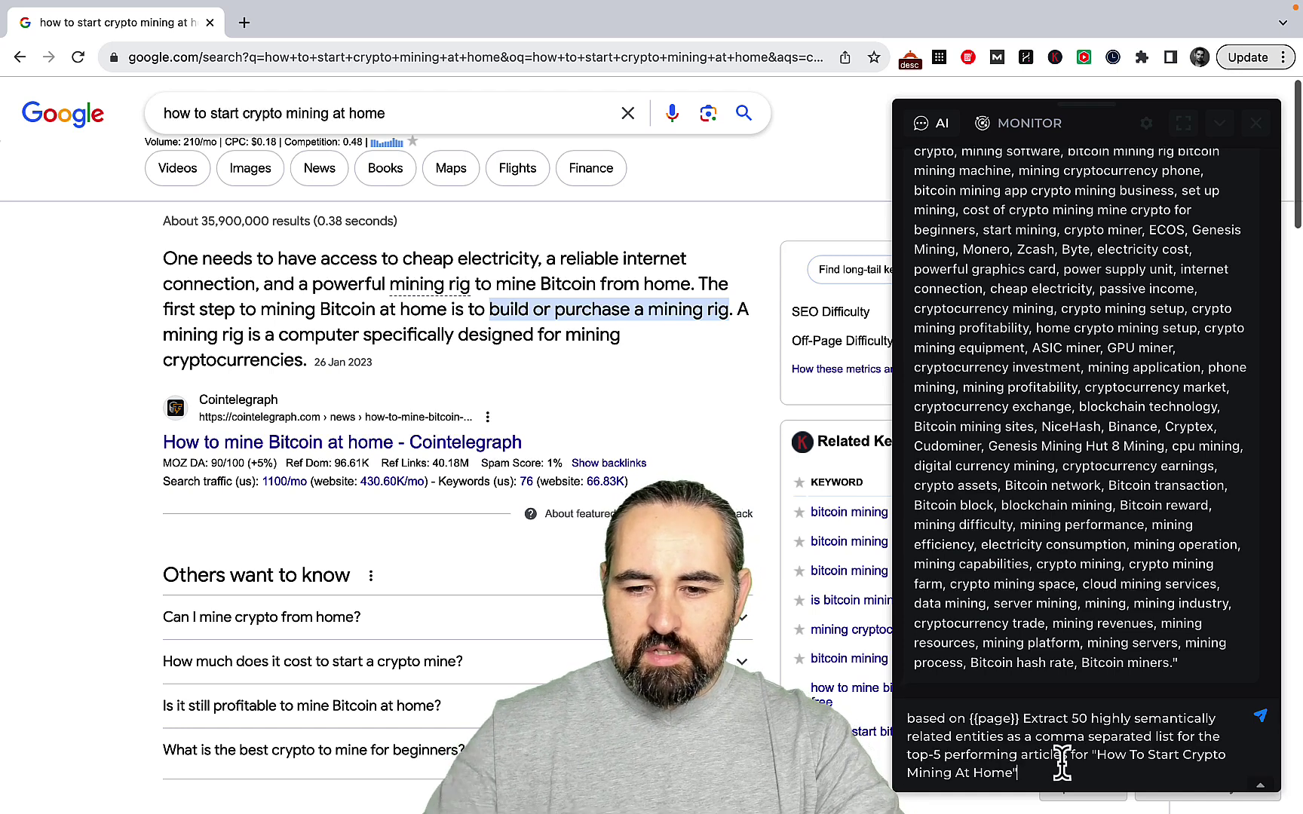
key(Return)
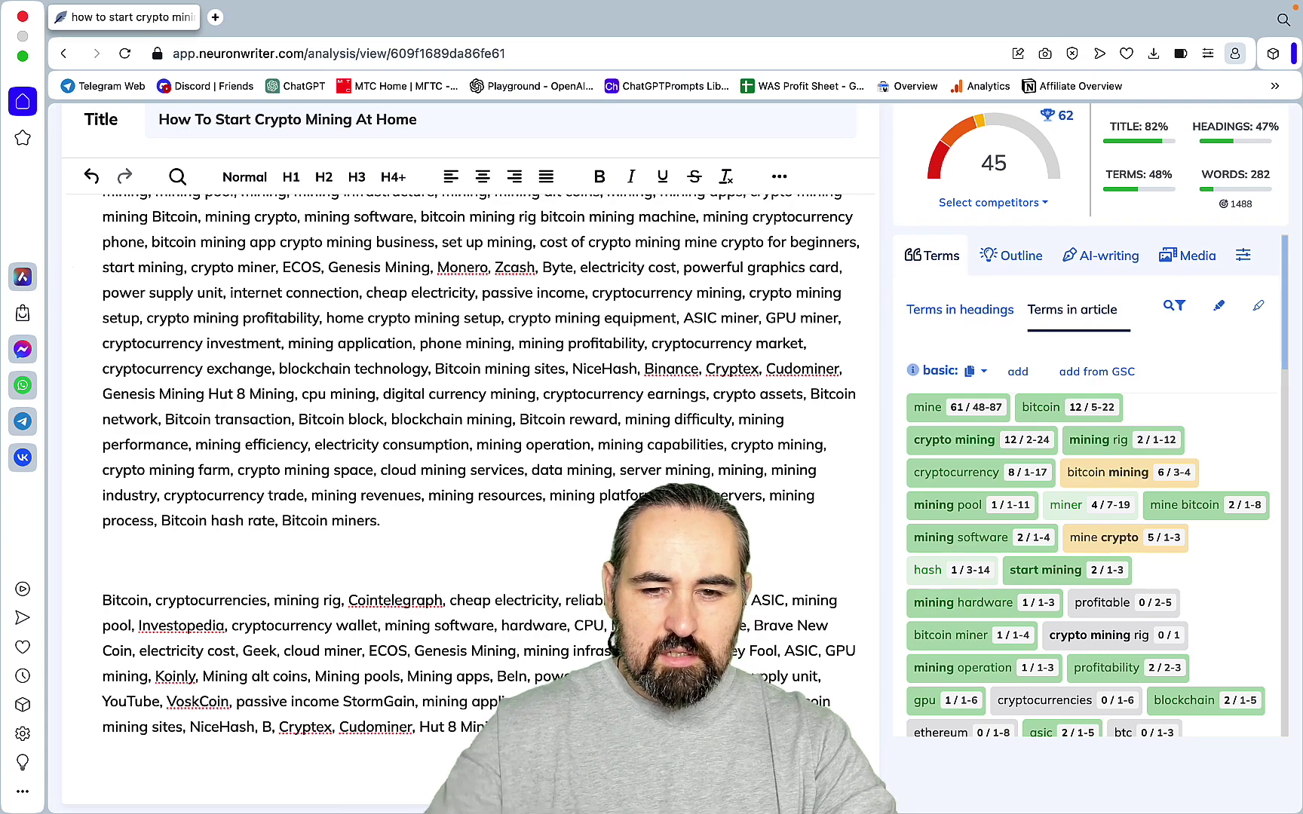
Step: Check the NeuronWriter content score for the combined lists and record 49 on the sticky note below HARPA AI in Freeform
scroll(542, 590, up, 3)
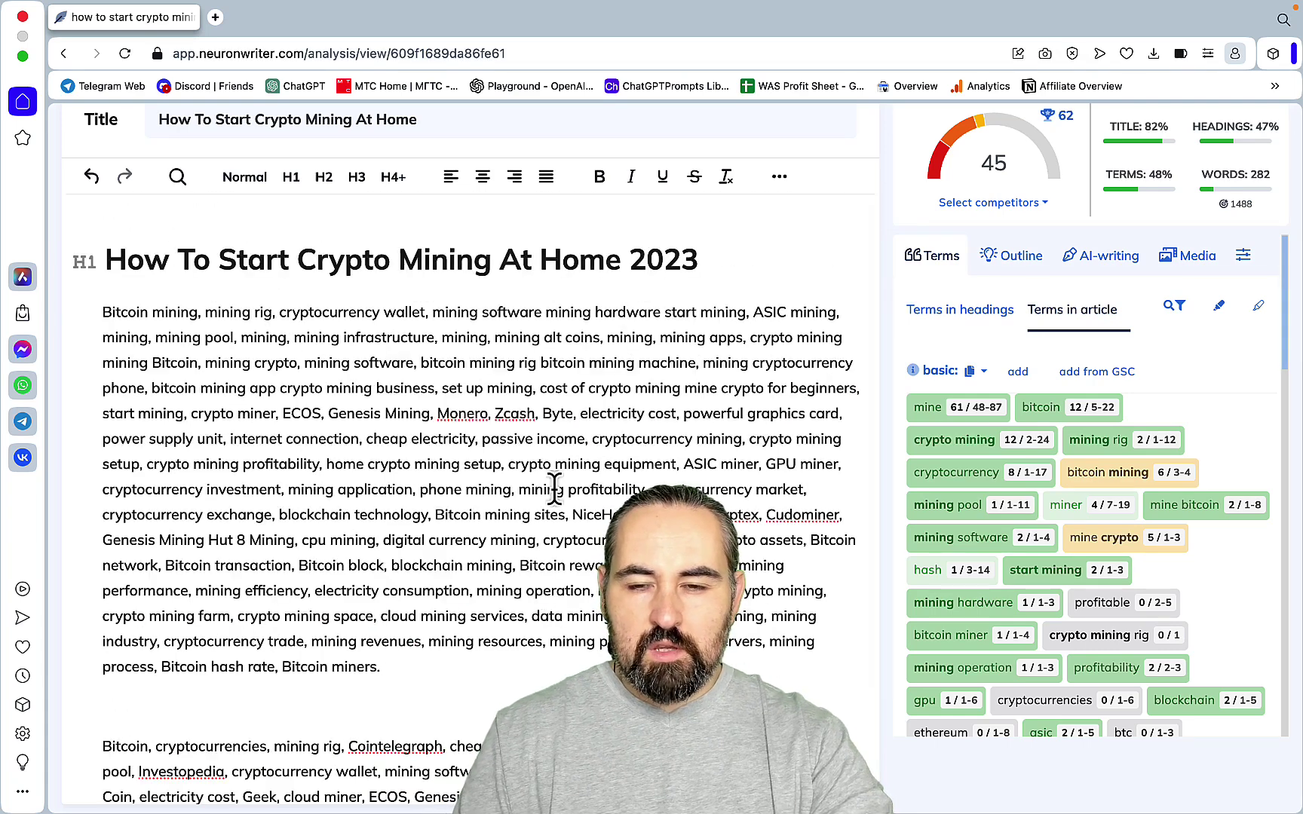
scroll(554, 489, down, 3)
scroll(554, 488, up, 3)
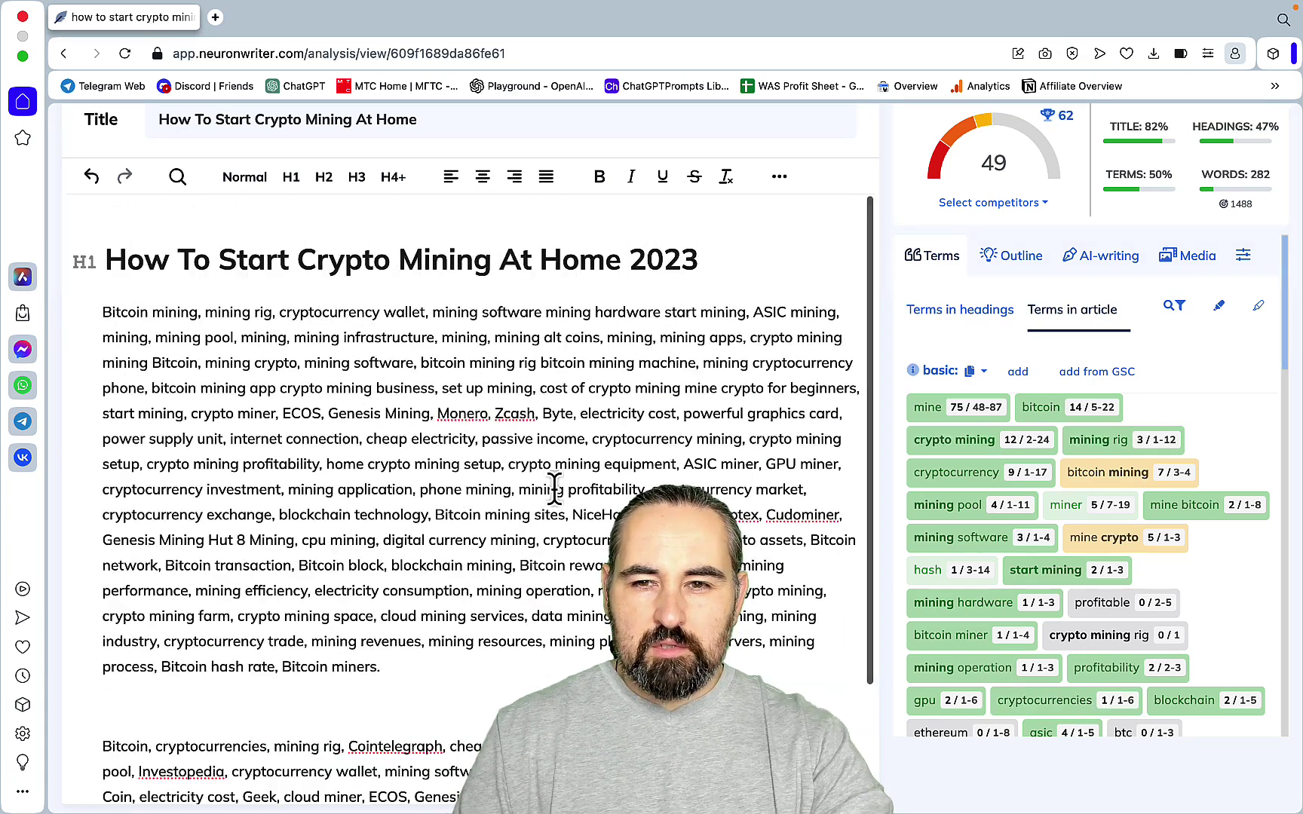
scroll(554, 488, down, 3)
scroll(553, 491, up, 3)
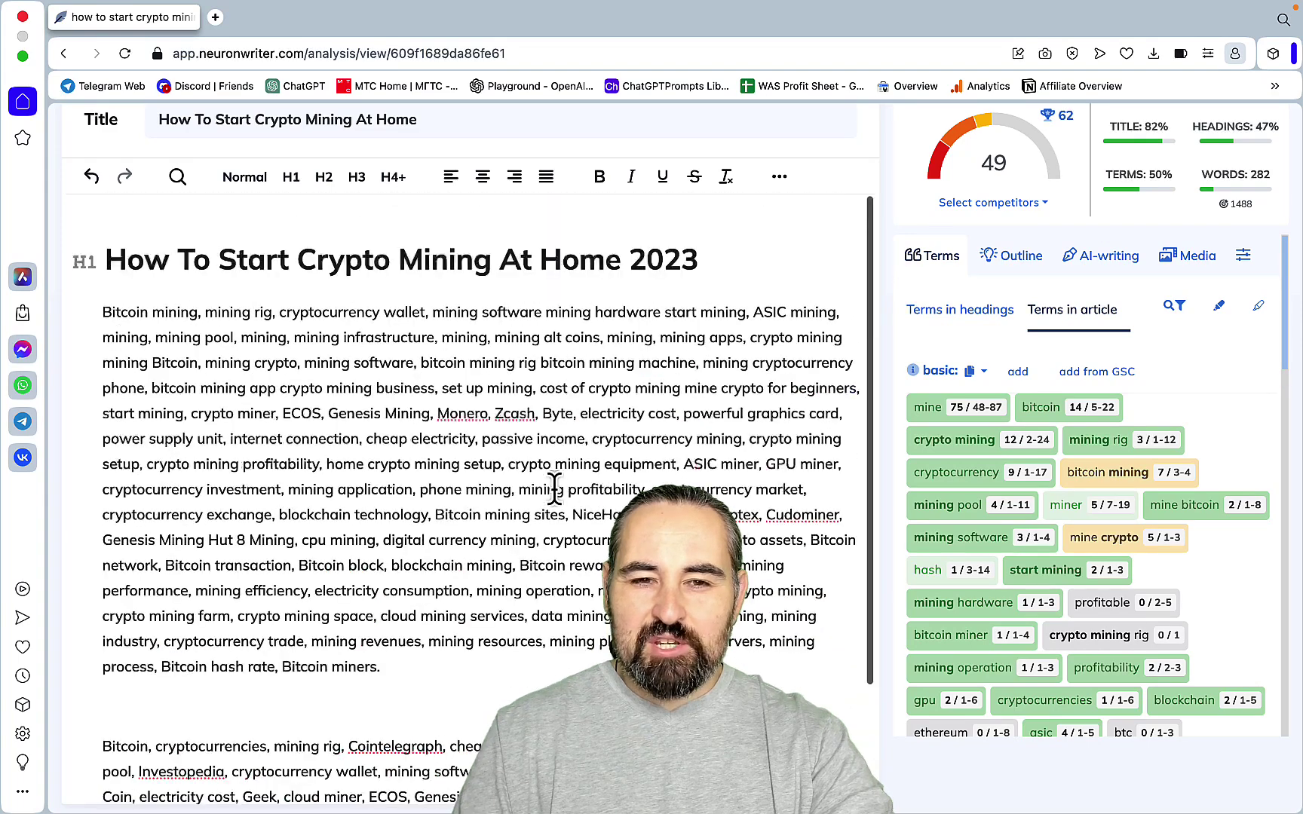
mouse_move(384, 799)
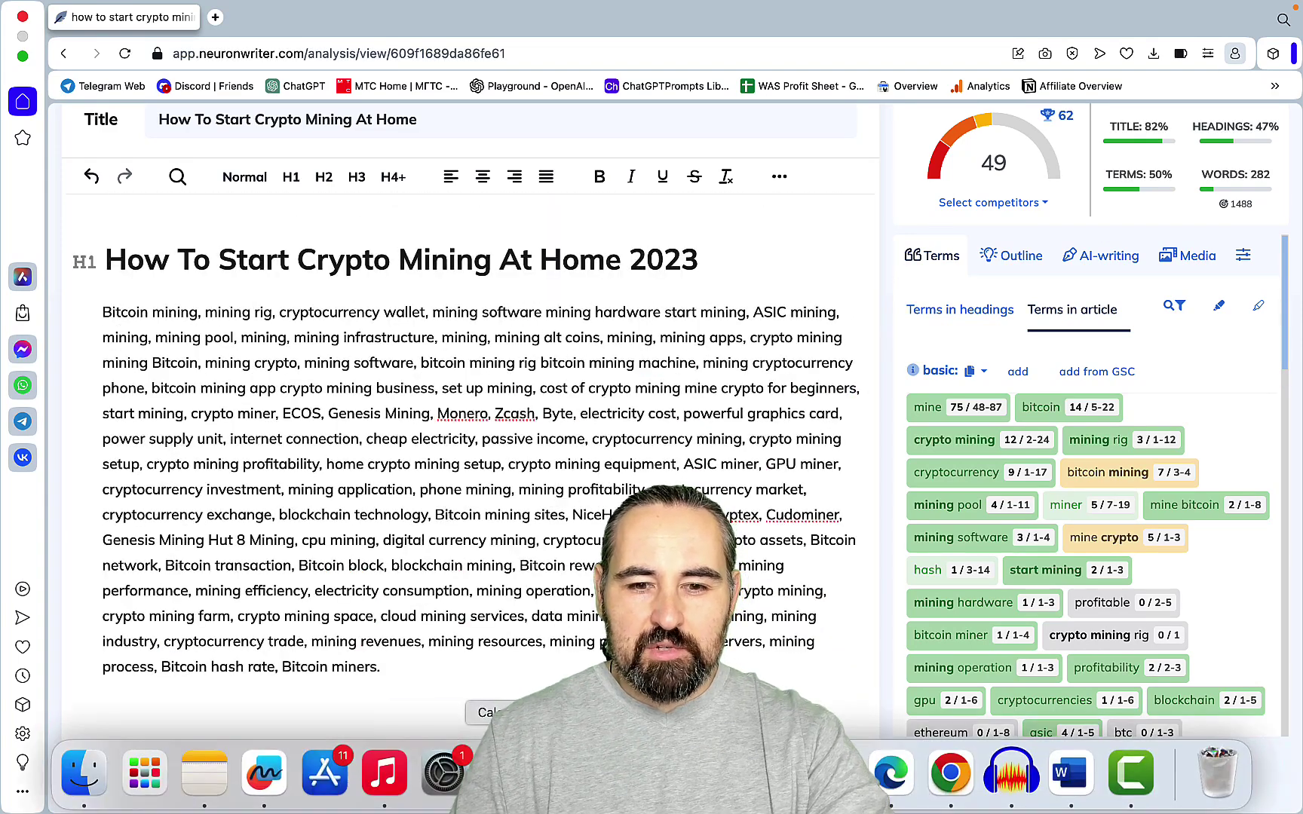
click(278, 786)
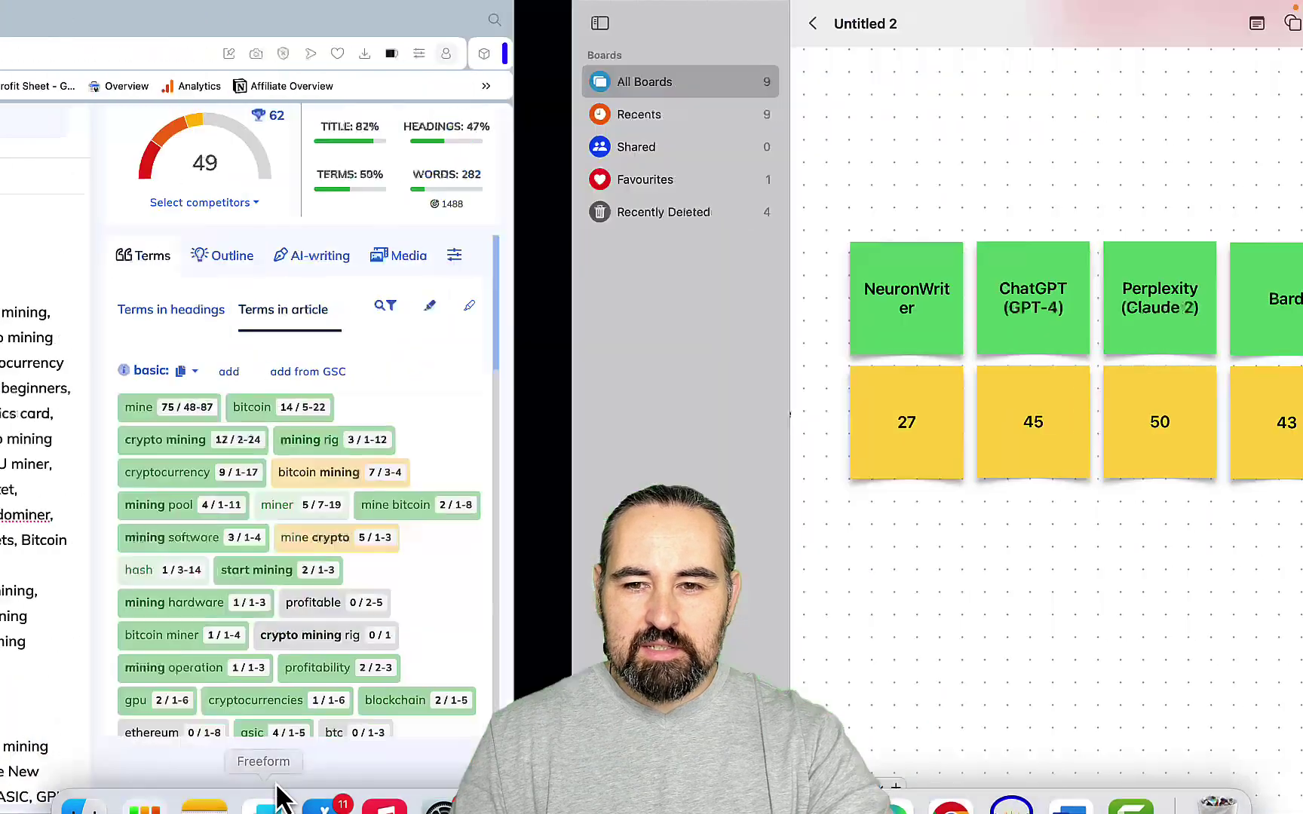
text(49)
click(895, 652)
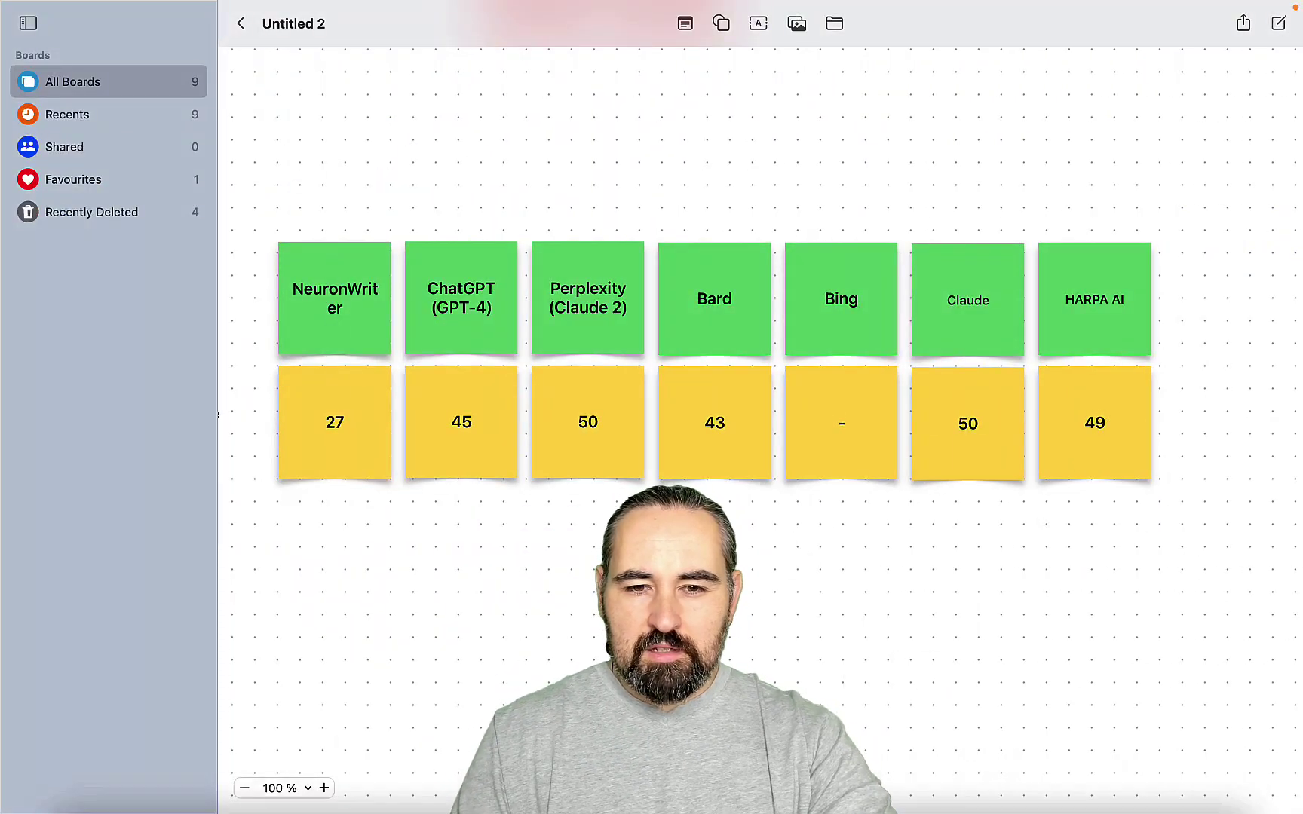
Step: Switch to Bing Chat in Edge and copy the whole LSI keyword answer
mouse_move(950, 785)
click(893, 776)
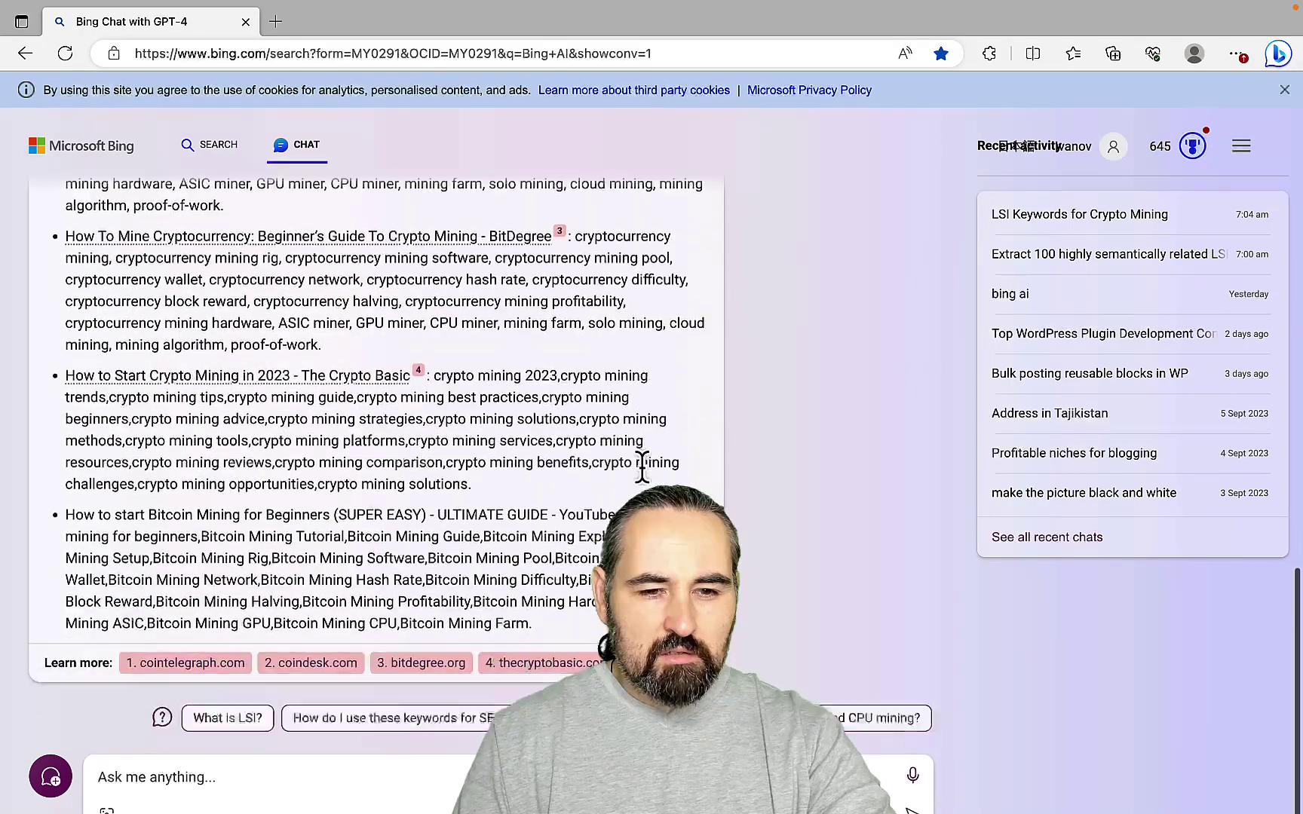
scroll(641, 468, up, 4)
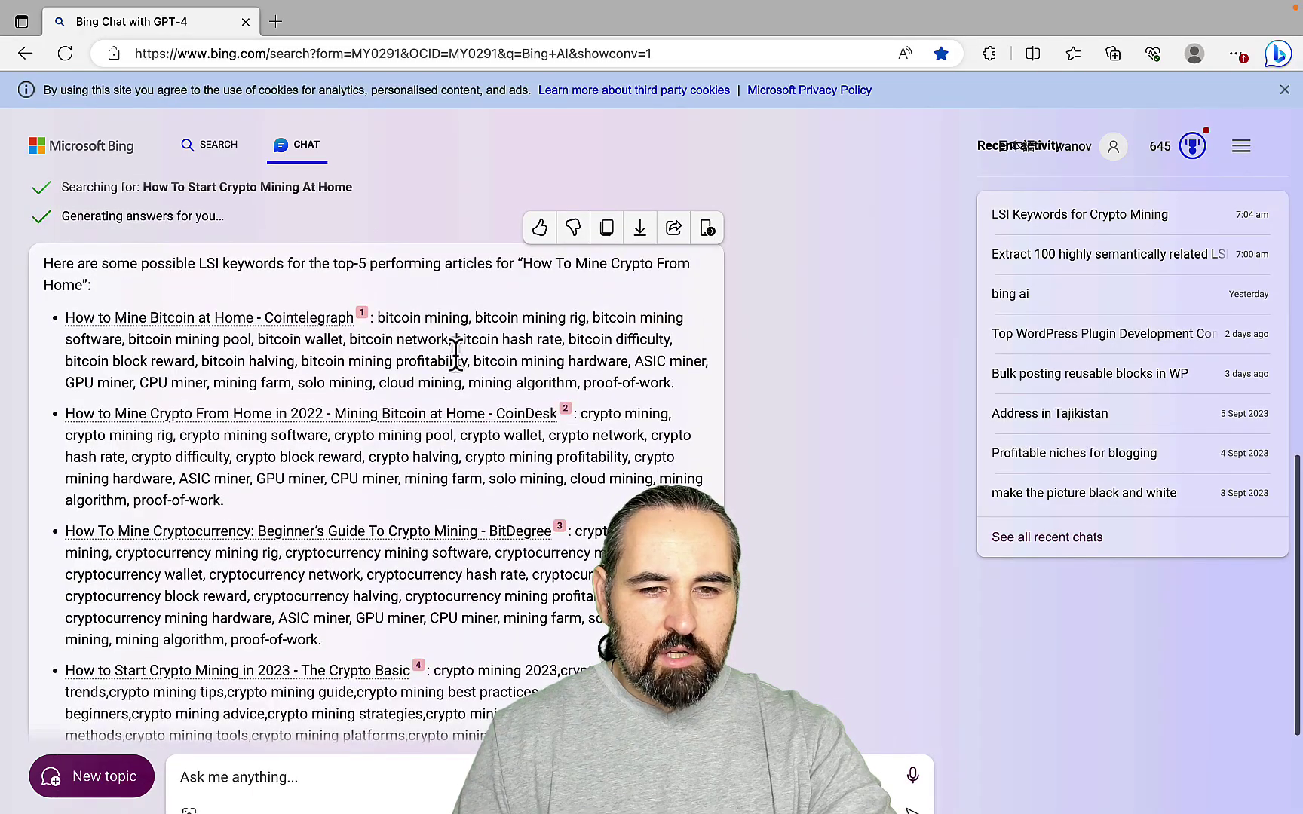
drag(377, 314, 597, 384)
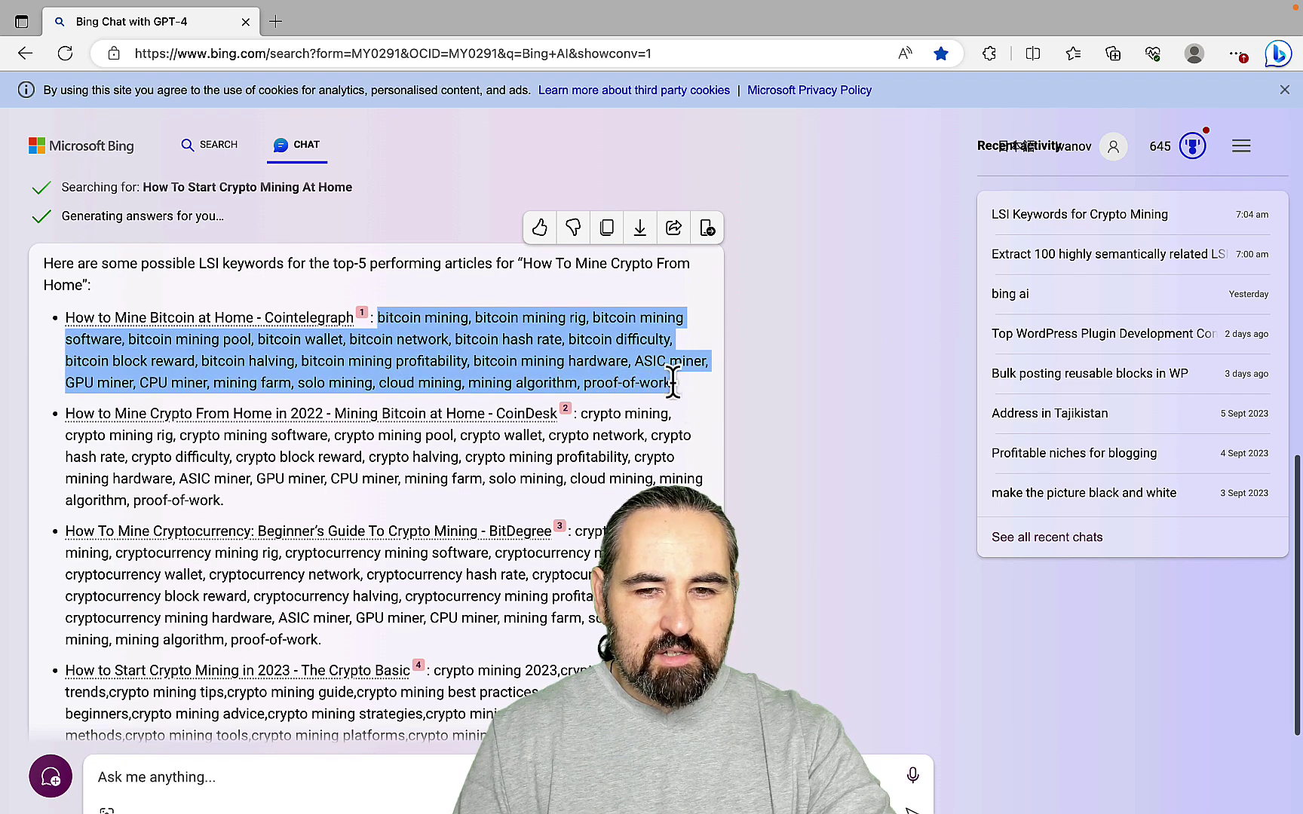
drag(677, 385, 573, 531)
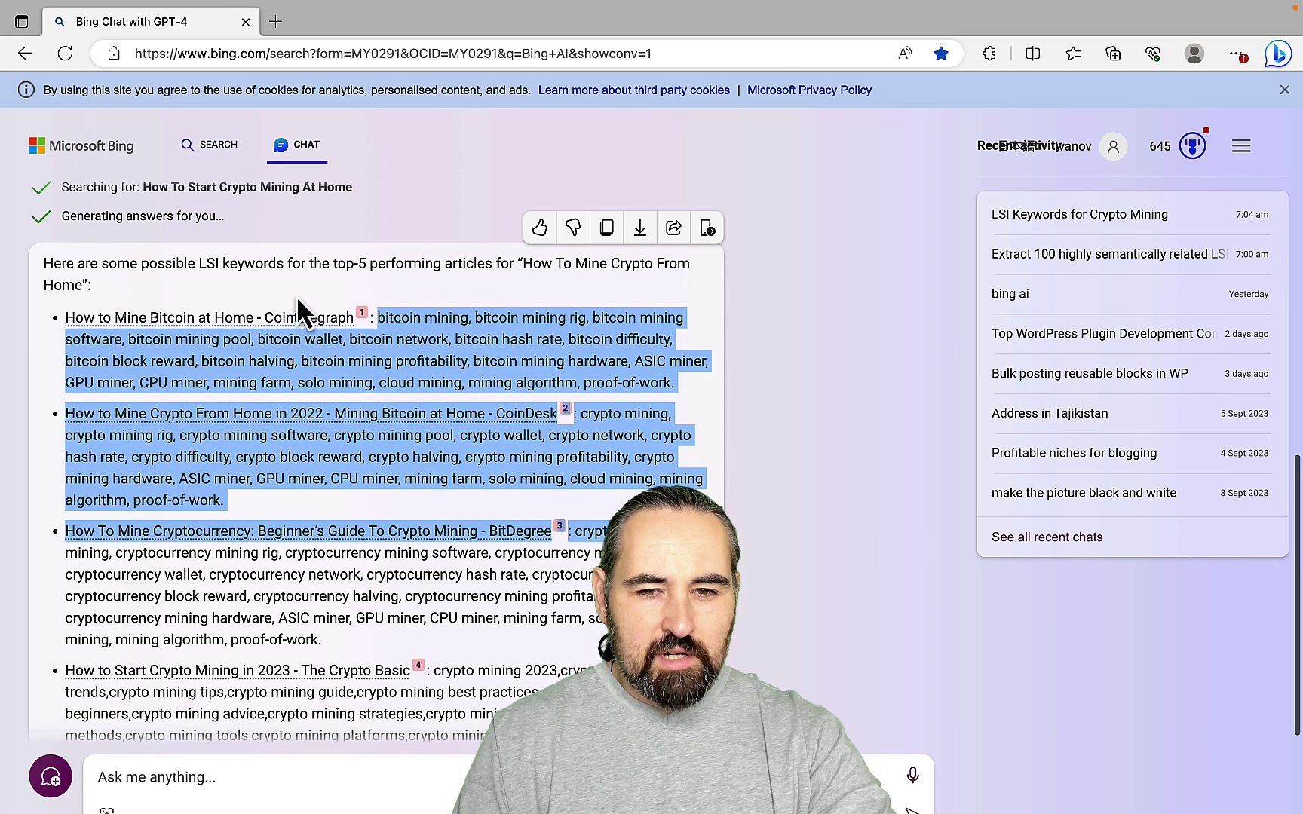
right_click(414, 316)
click(609, 227)
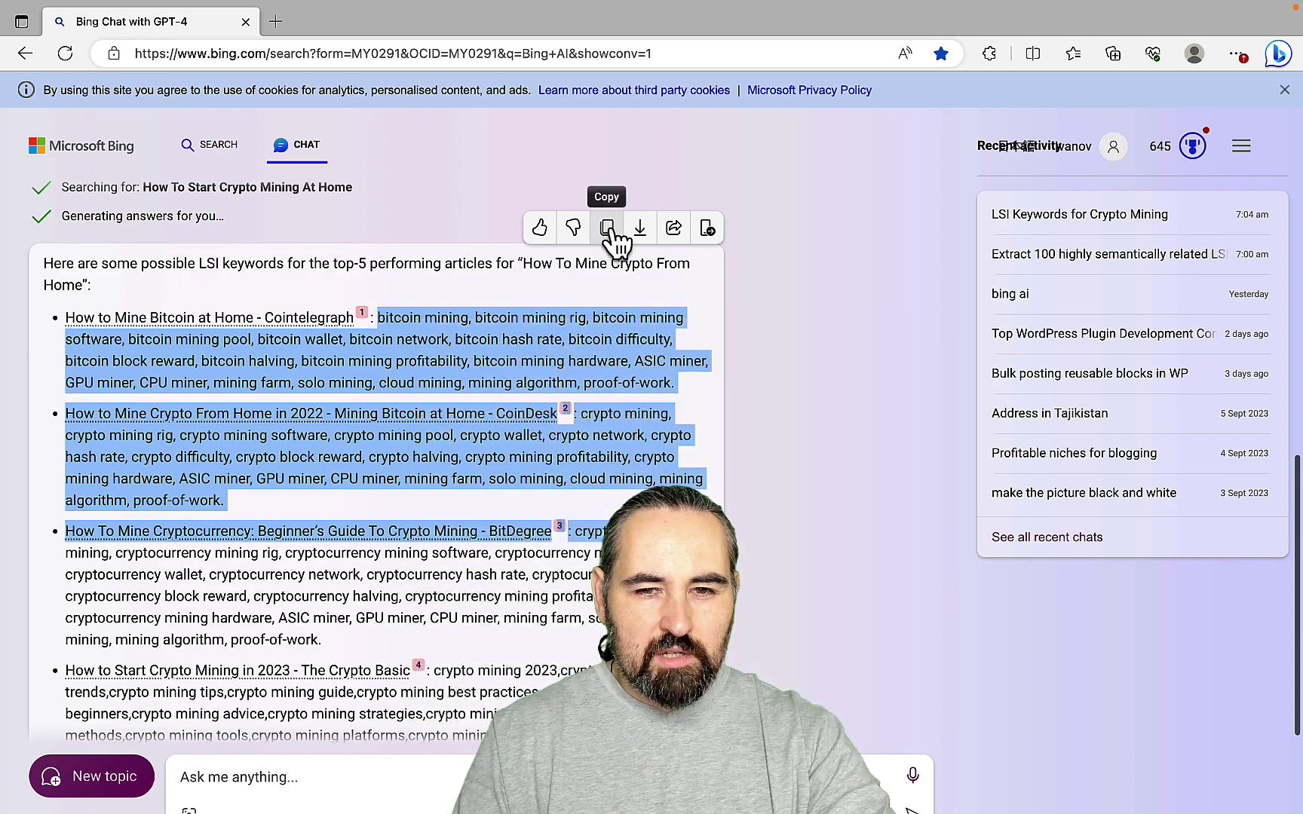
Step: Replace all body text below the H1 in the NeuronWriter article with Bing's copied LSI keyword answer
mouse_move(503, 799)
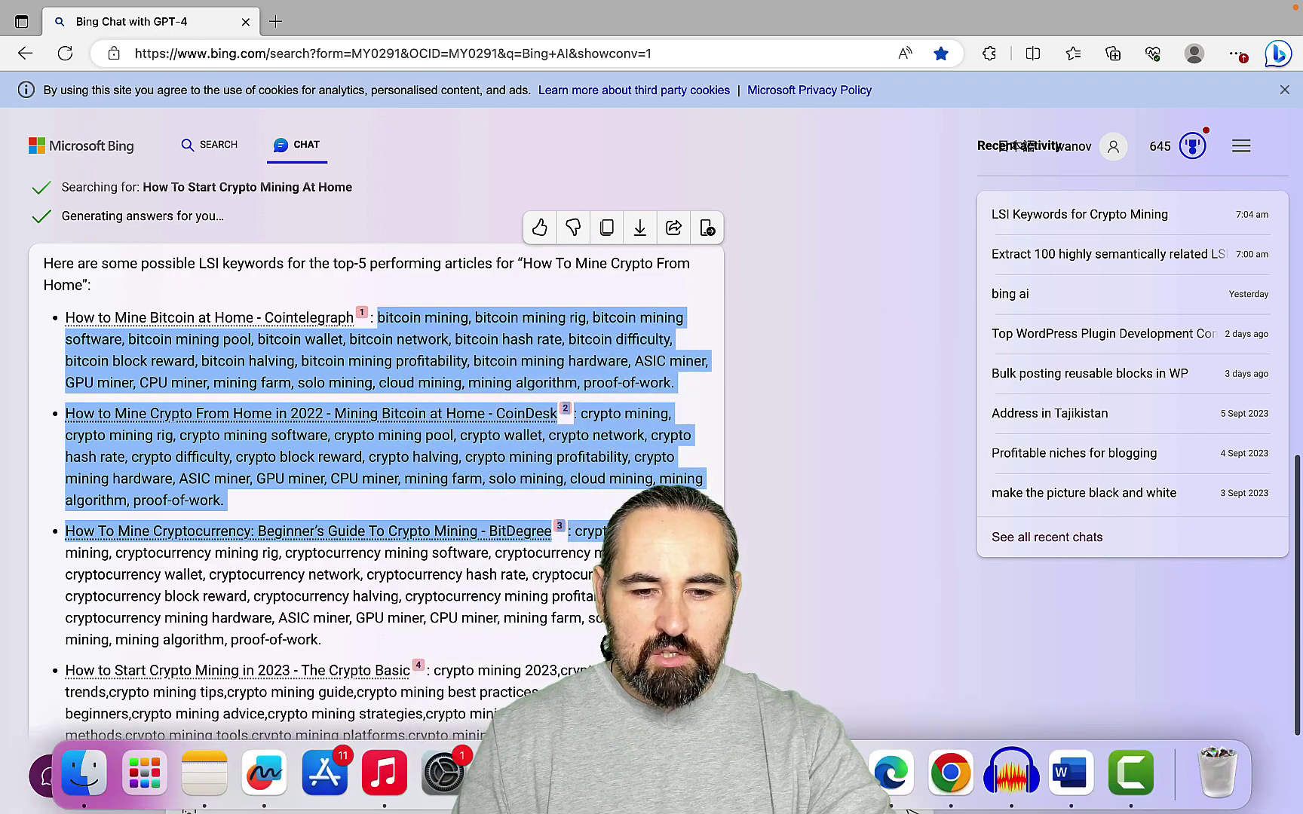
click(950, 773)
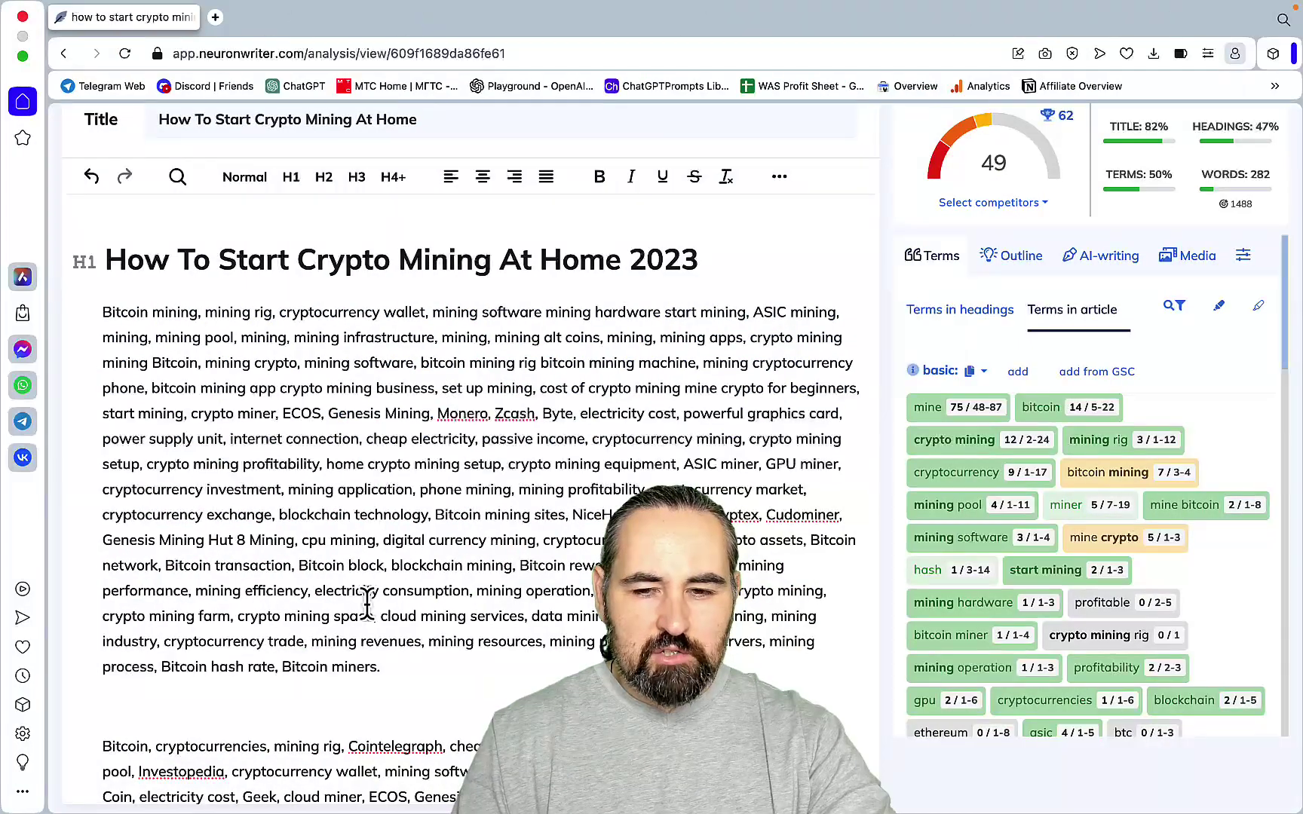
scroll(367, 603, down, 3)
drag(497, 728, 80, 294)
key(BackSpace)
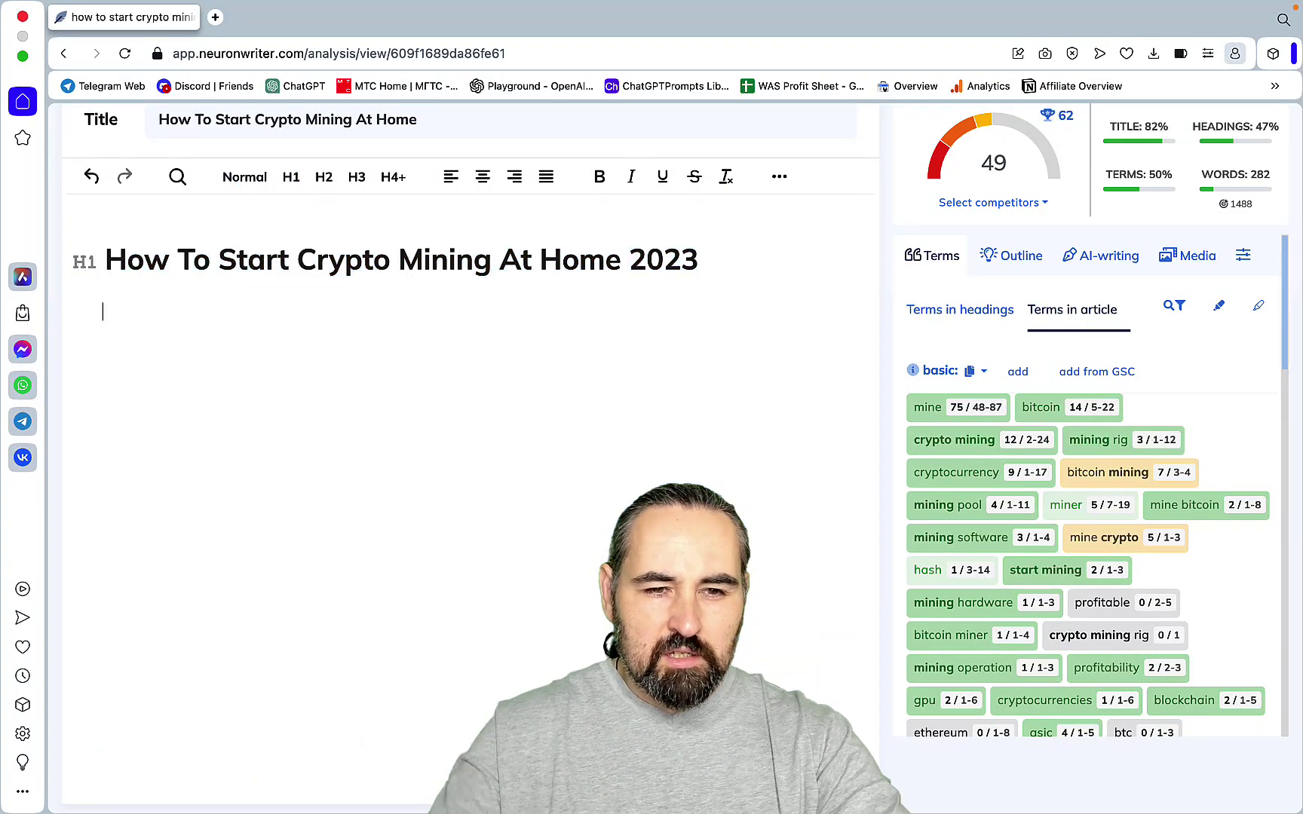
key(ctrl+v)
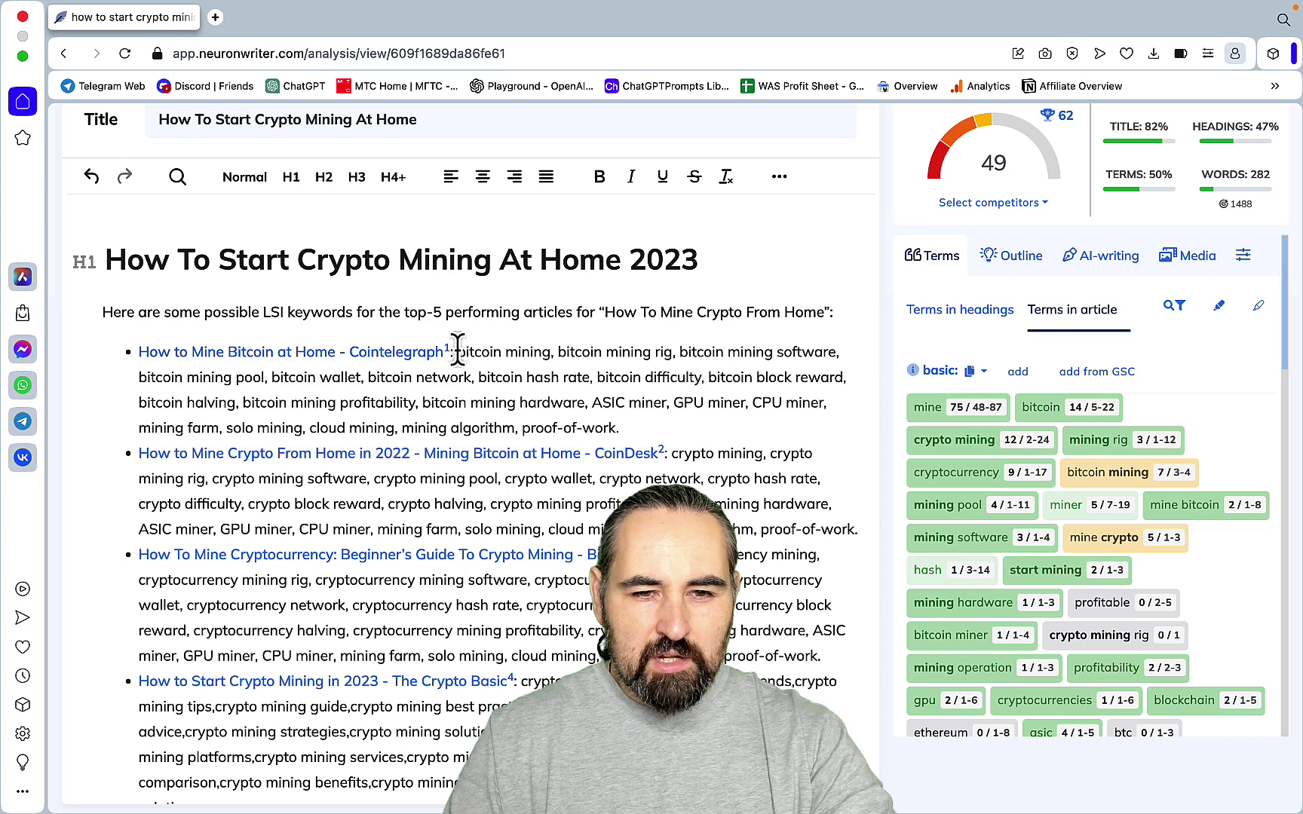
Step: Delete the introductory sentence and the article titles from the five pasted bullets, leaving only the keywords
drag(458, 348, 73, 307)
key(BackSpace)
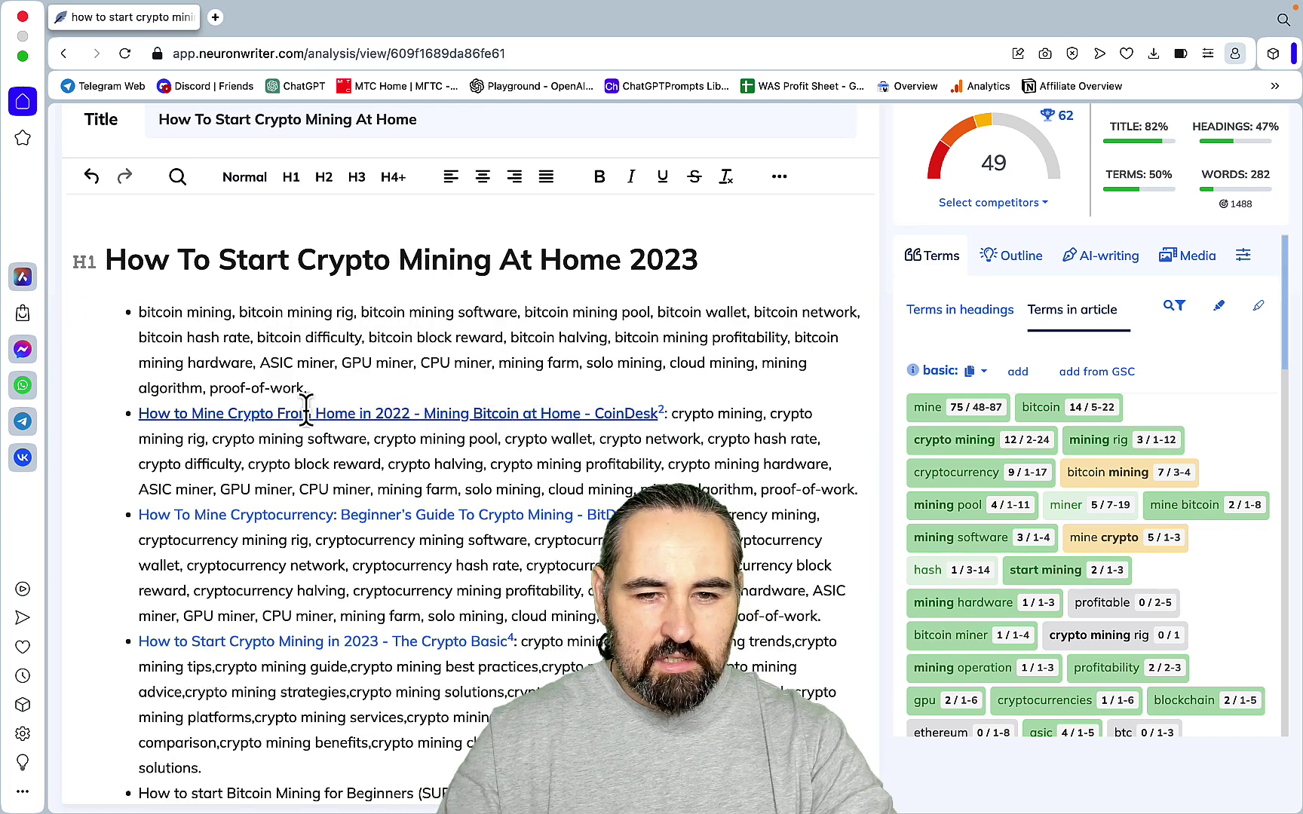
drag(666, 413, 139, 413)
key(BackSpace)
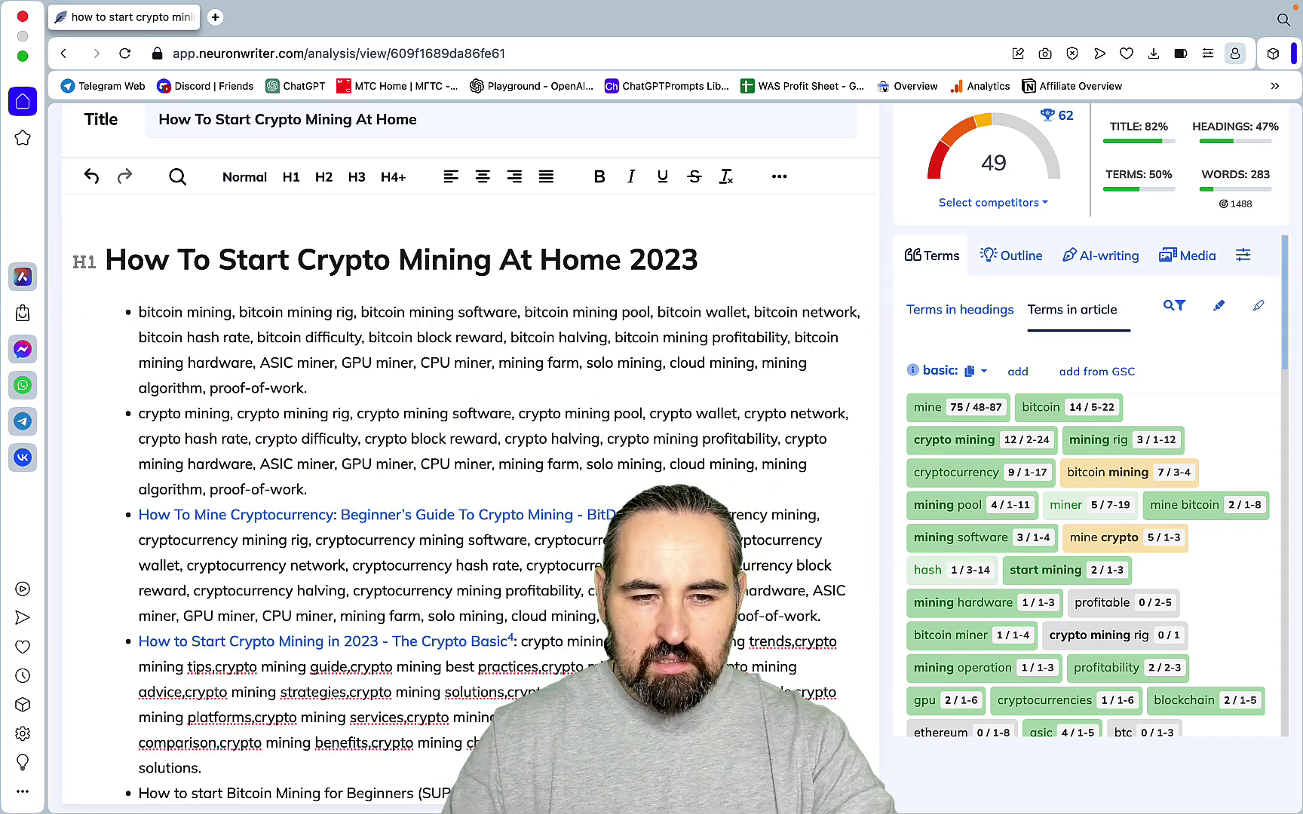
drag(671, 514, 139, 515)
key(BackSpace)
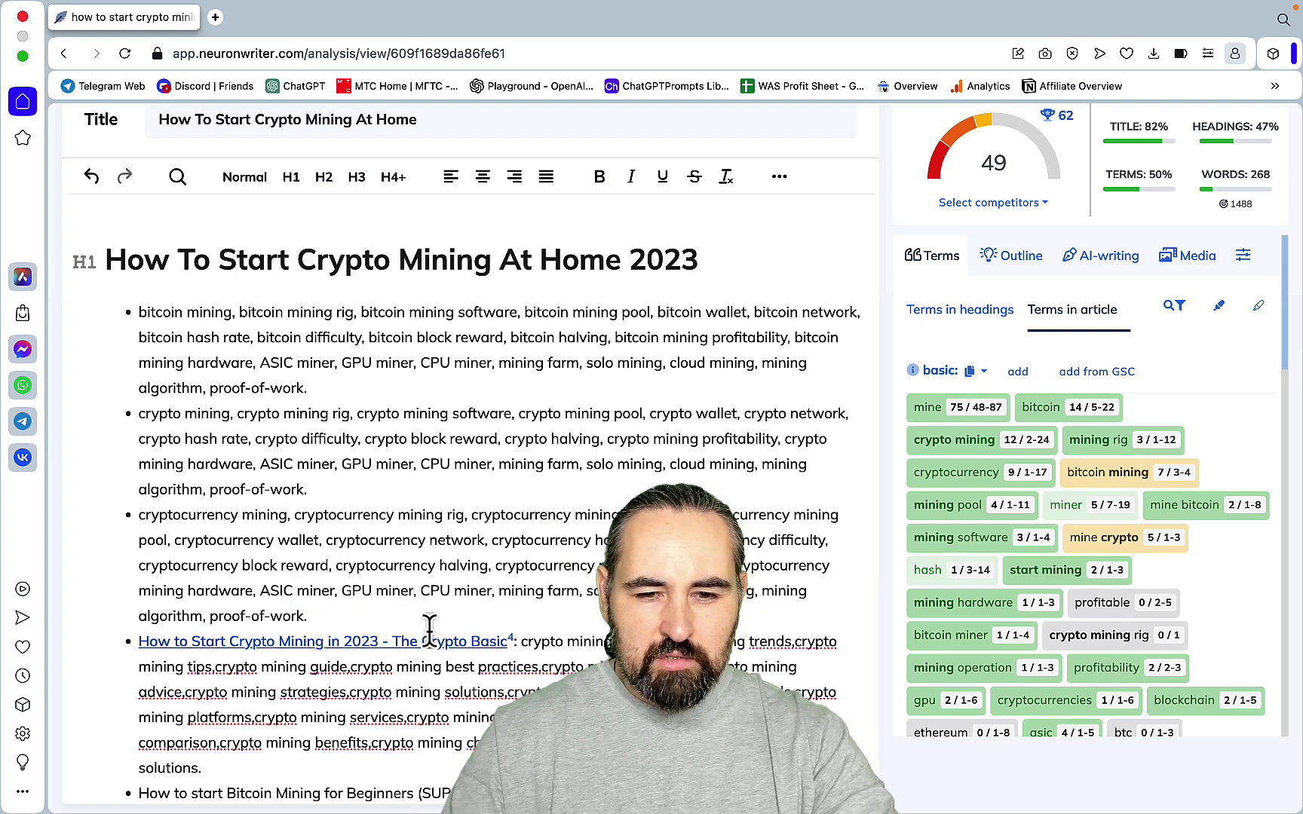
drag(518, 640, 132, 638)
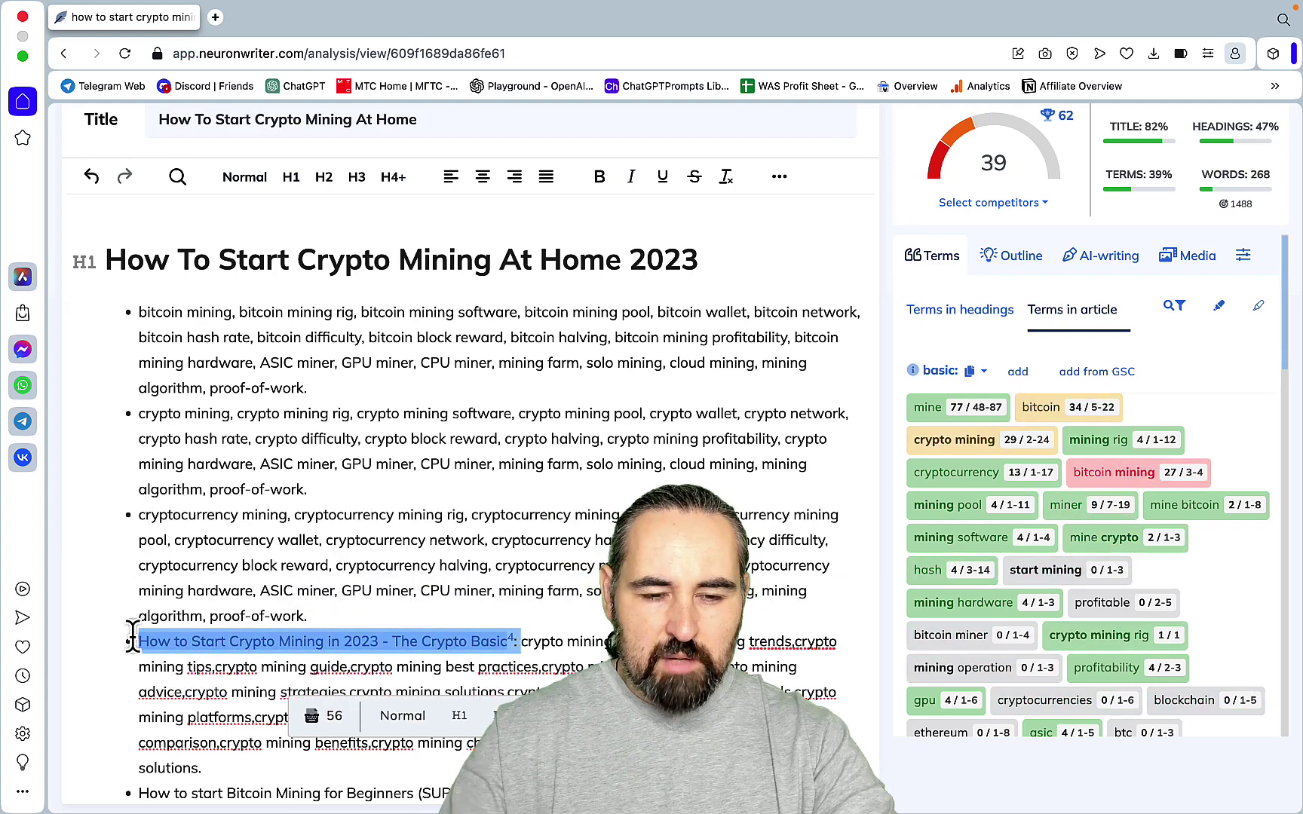
key(BackSpace)
scroll(261, 618, down, 2)
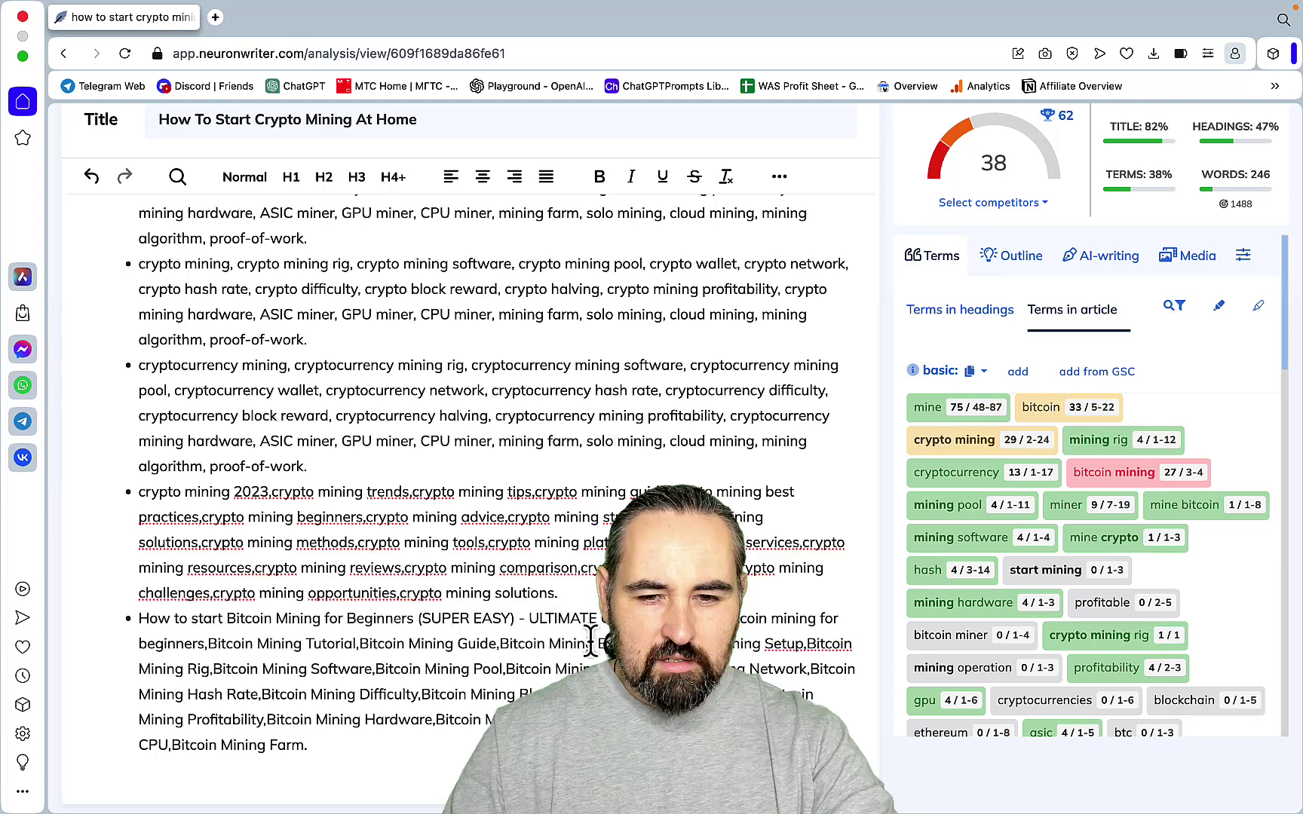
drag(641, 618, 132, 641)
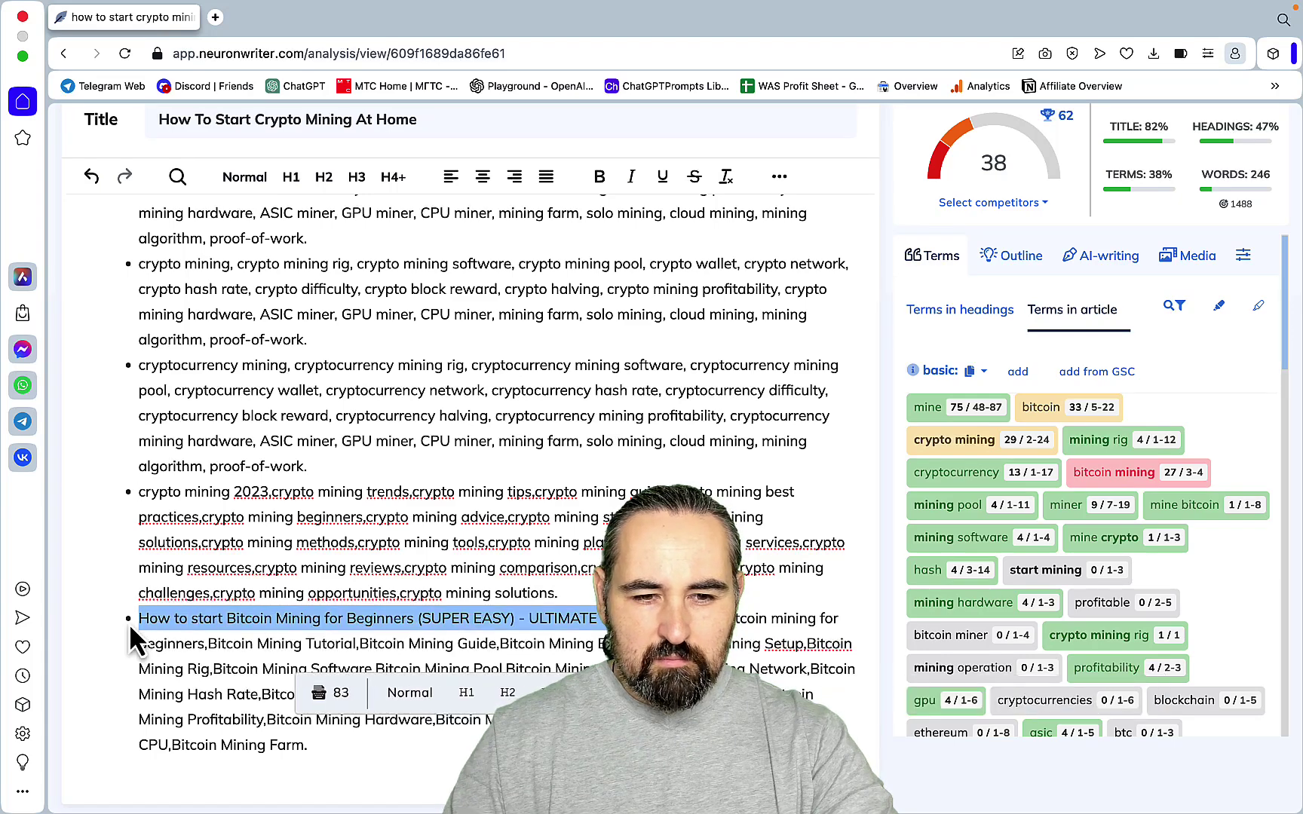
key(BackSpace)
Step: Switch to Bing Chat, submit the prompt for 50 semantically related entities from the top-5 "How To Start Crypto Mining At Home" articles, and copy the answer
key(super+Tab)
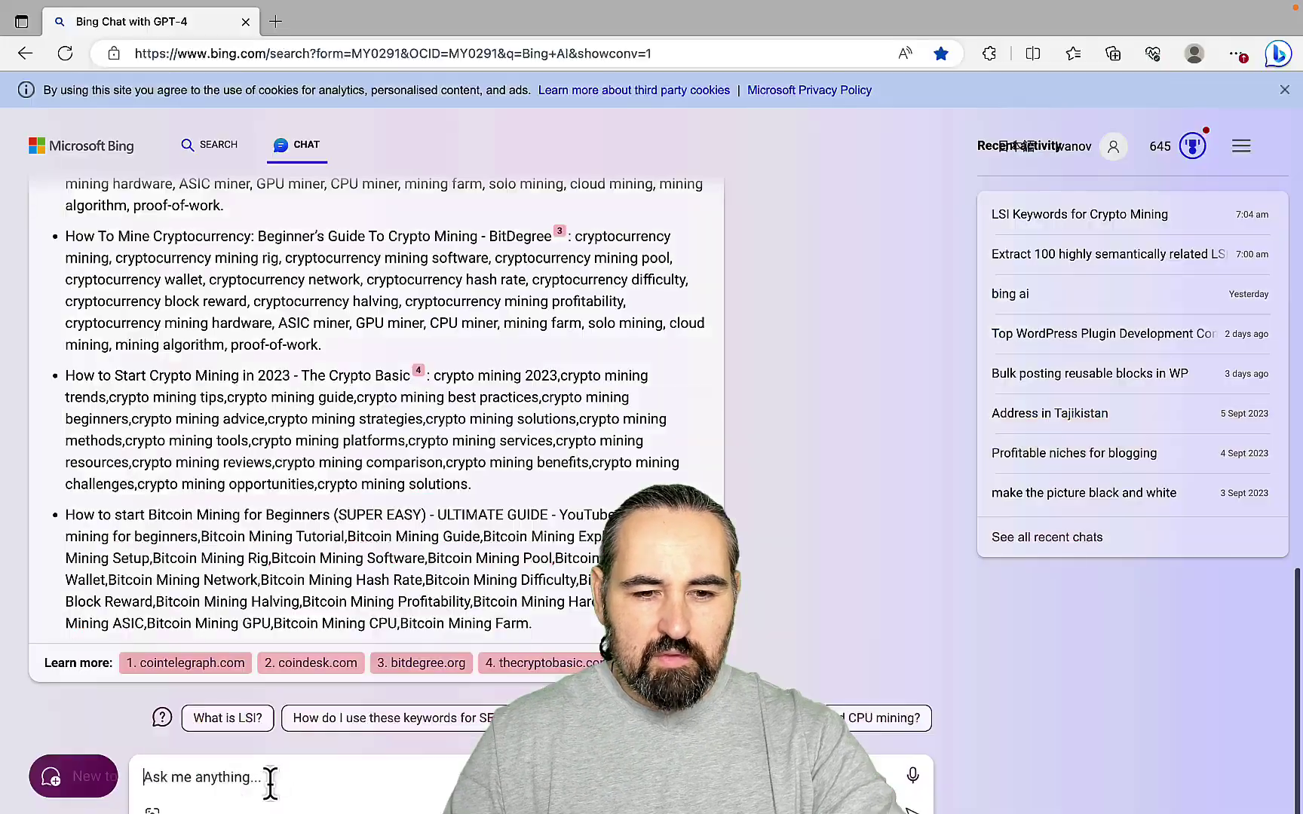
key(ctrl+v)
key(Return)
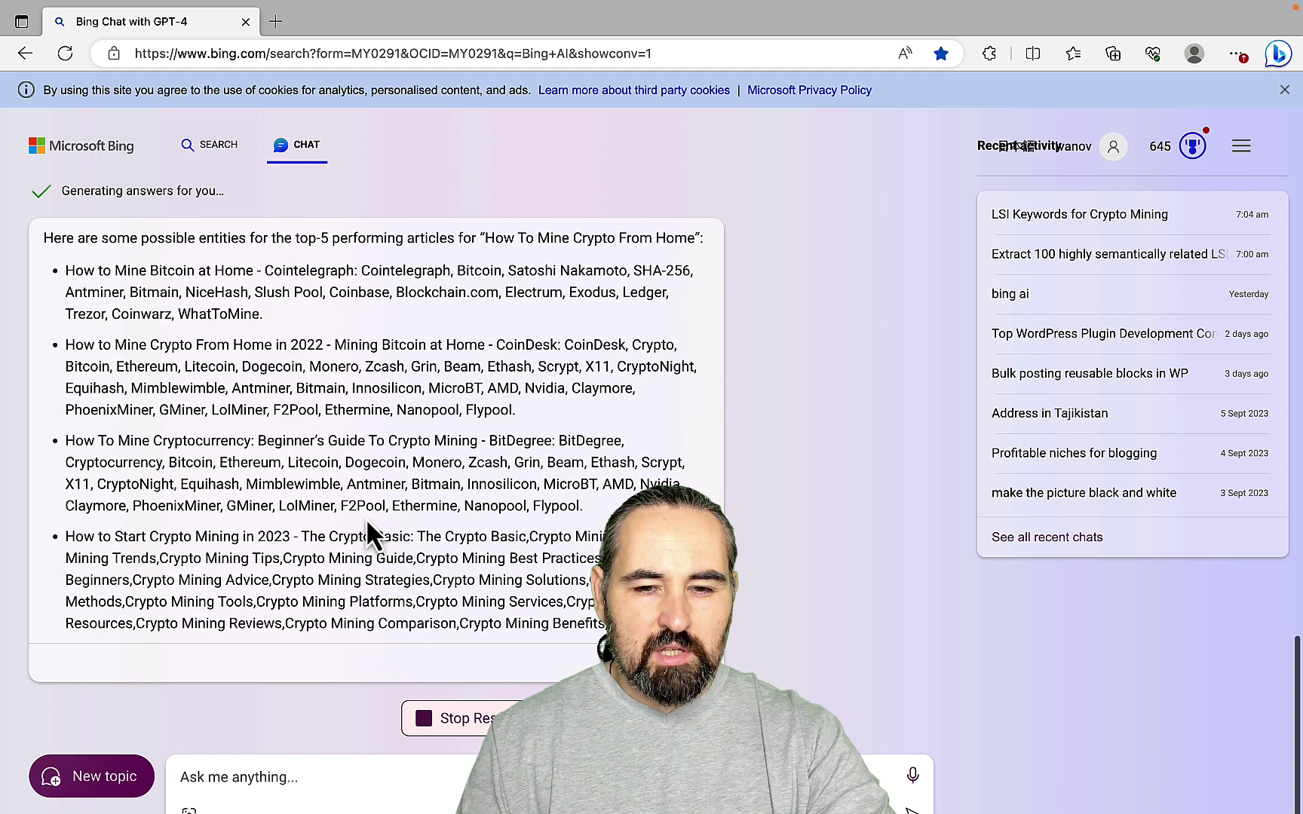
scroll(407, 577, up, 3)
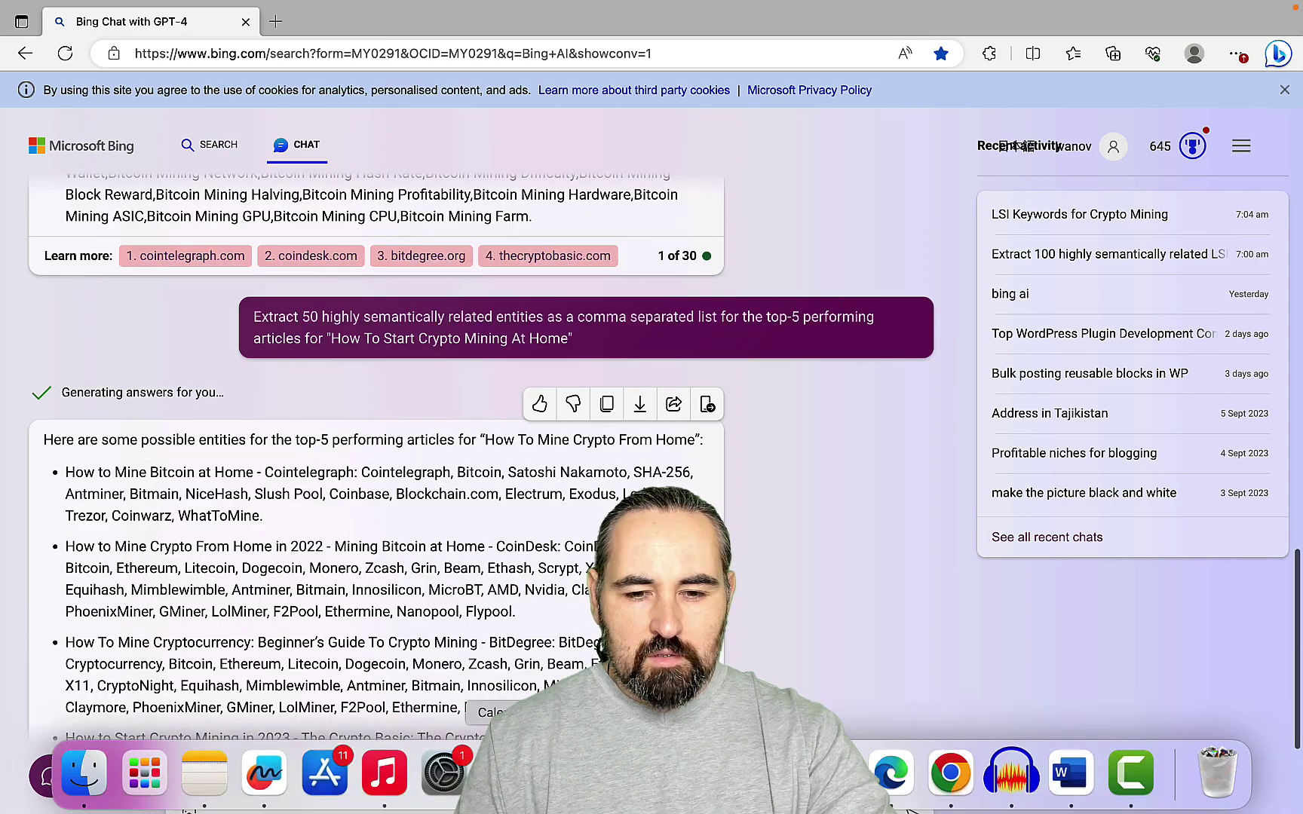
Step: Paste Bing's entity answer into the NeuronWriter article on a new line after the last keyword bullet
click(478, 787)
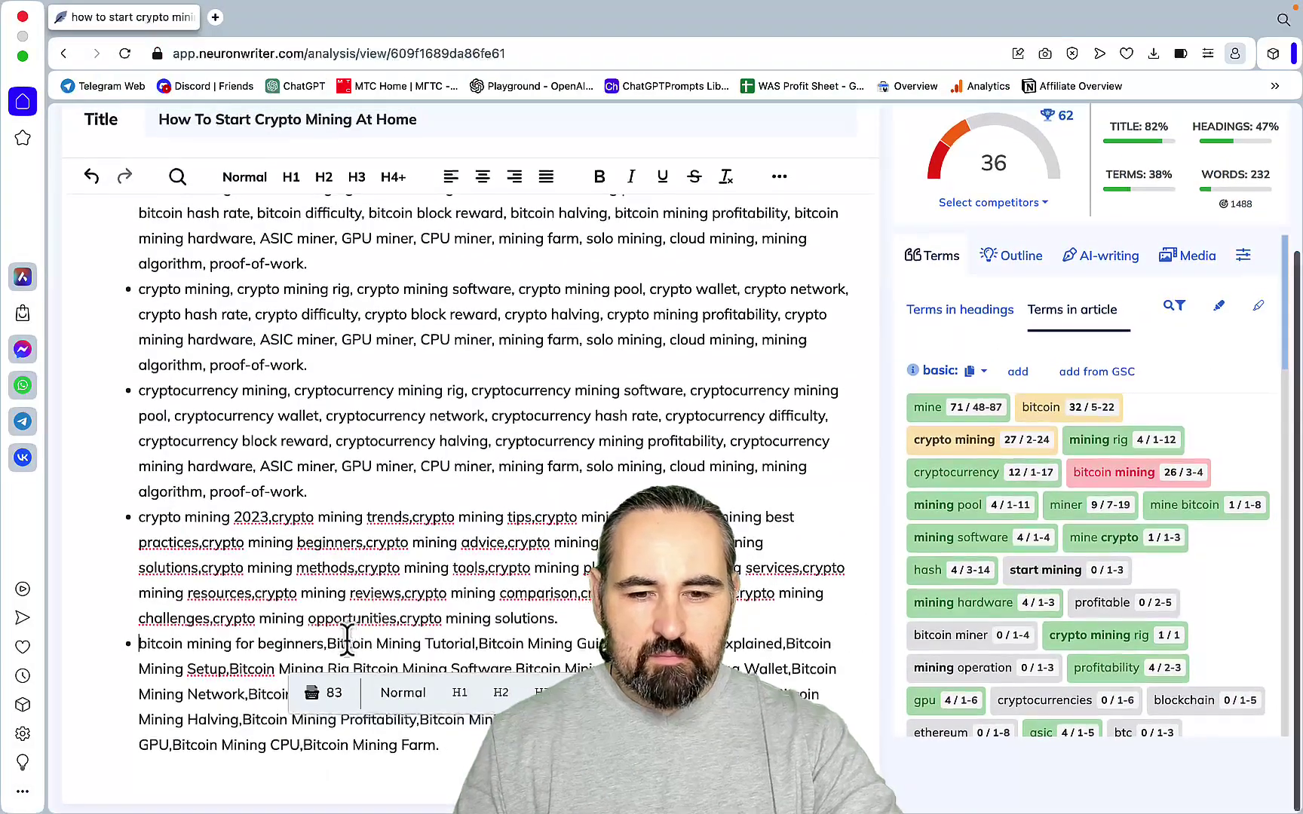
click(456, 741)
key(Return)
key(super+v)
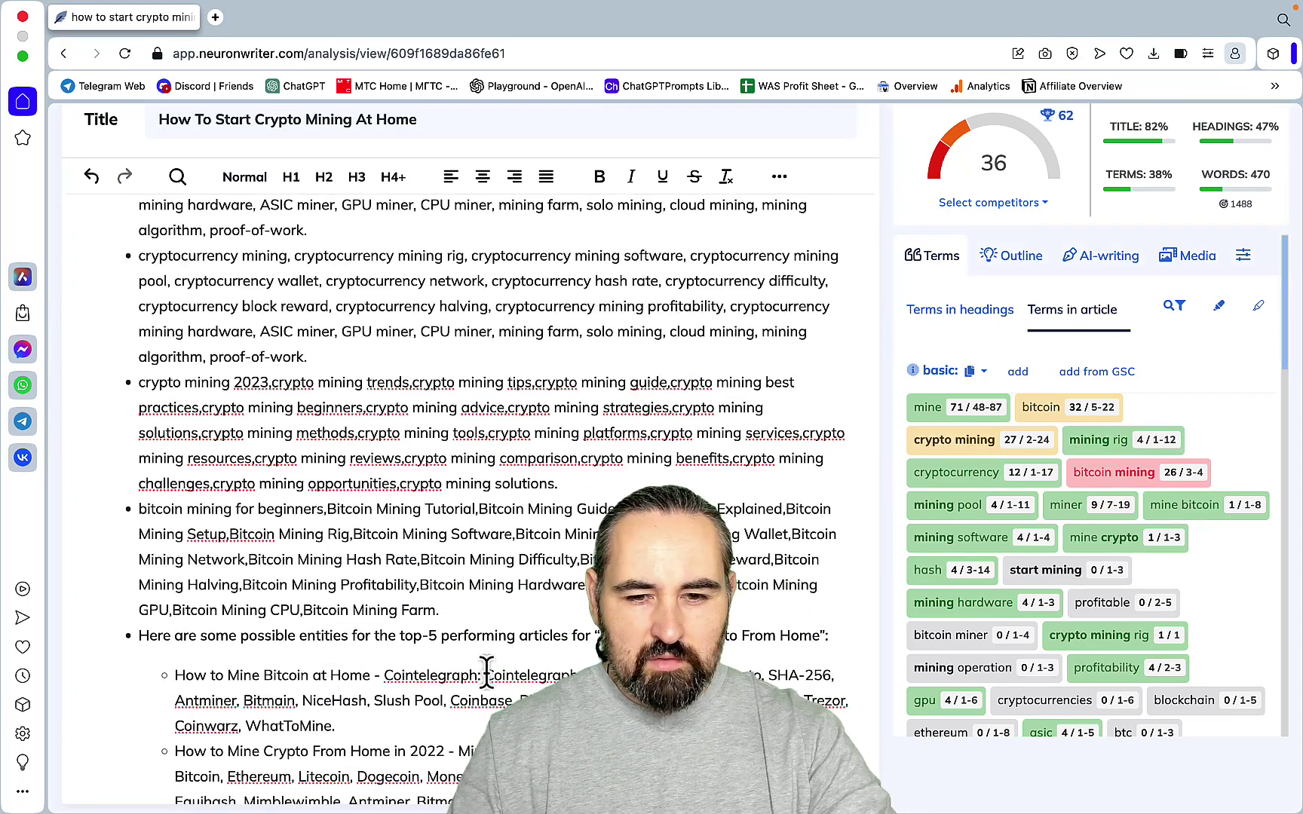
Step: Delete the introductory sentence and the article titles from the pasted entity bullets, leaving only the entities as plain paragraphs
drag(486, 675, 146, 636)
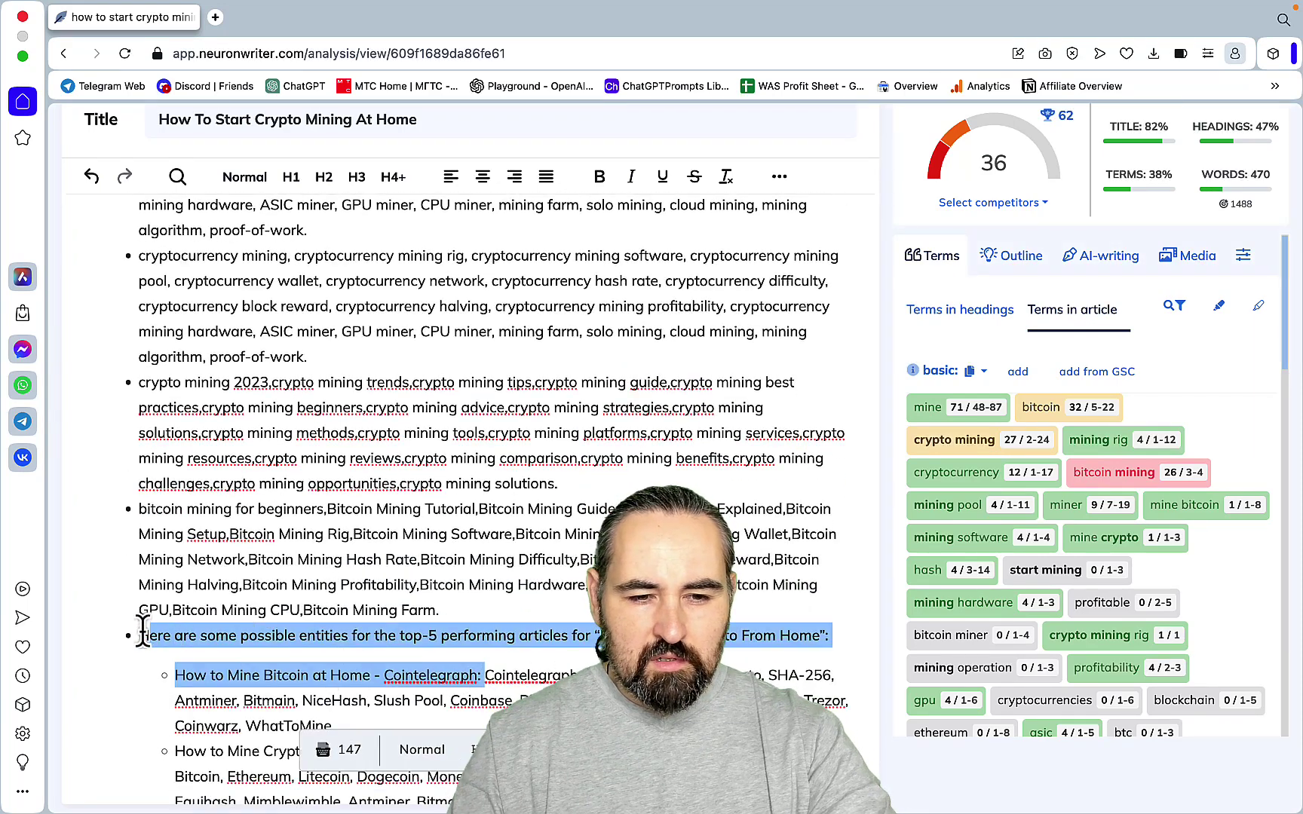
key(BackSpace)
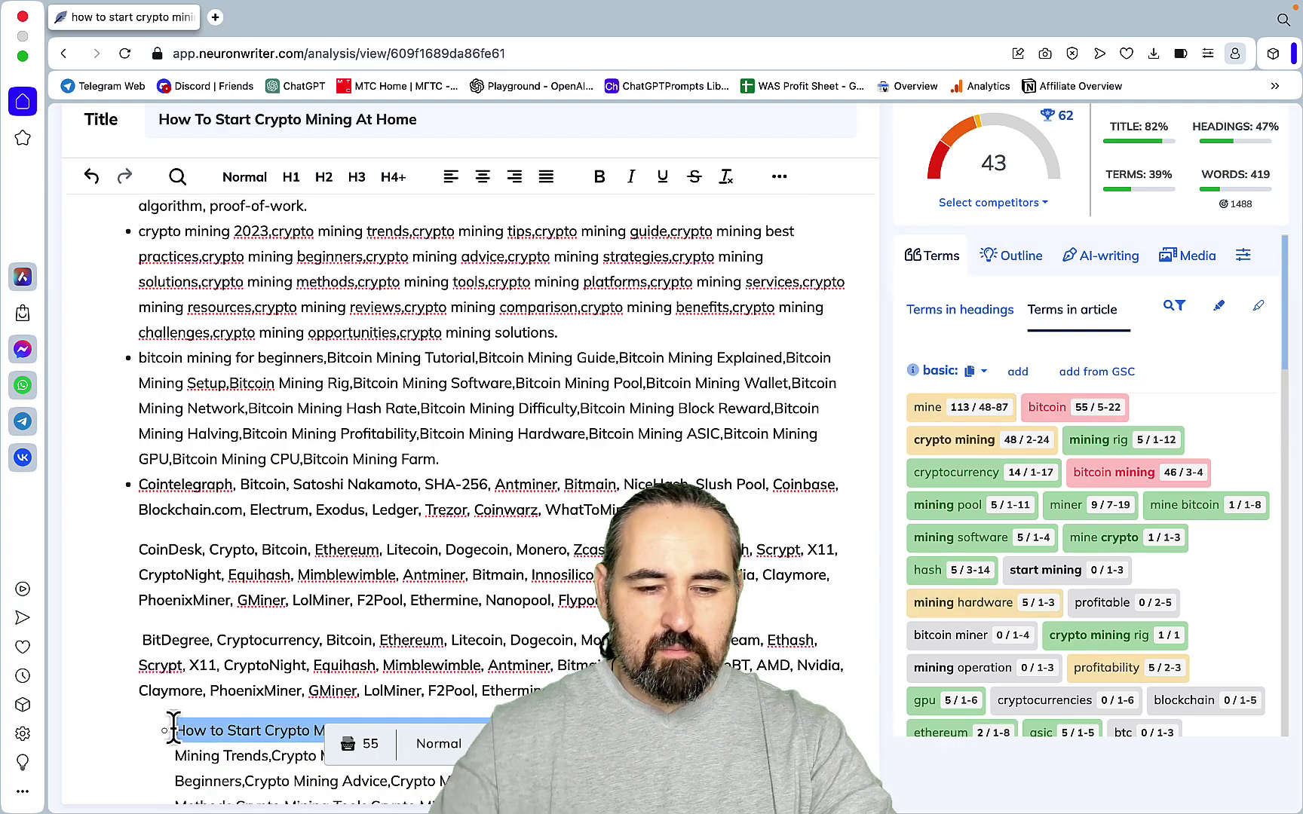
key(BackSpace)
key(BackSpace)
scroll(251, 603, down, 2)
scroll(251, 603, down, 3)
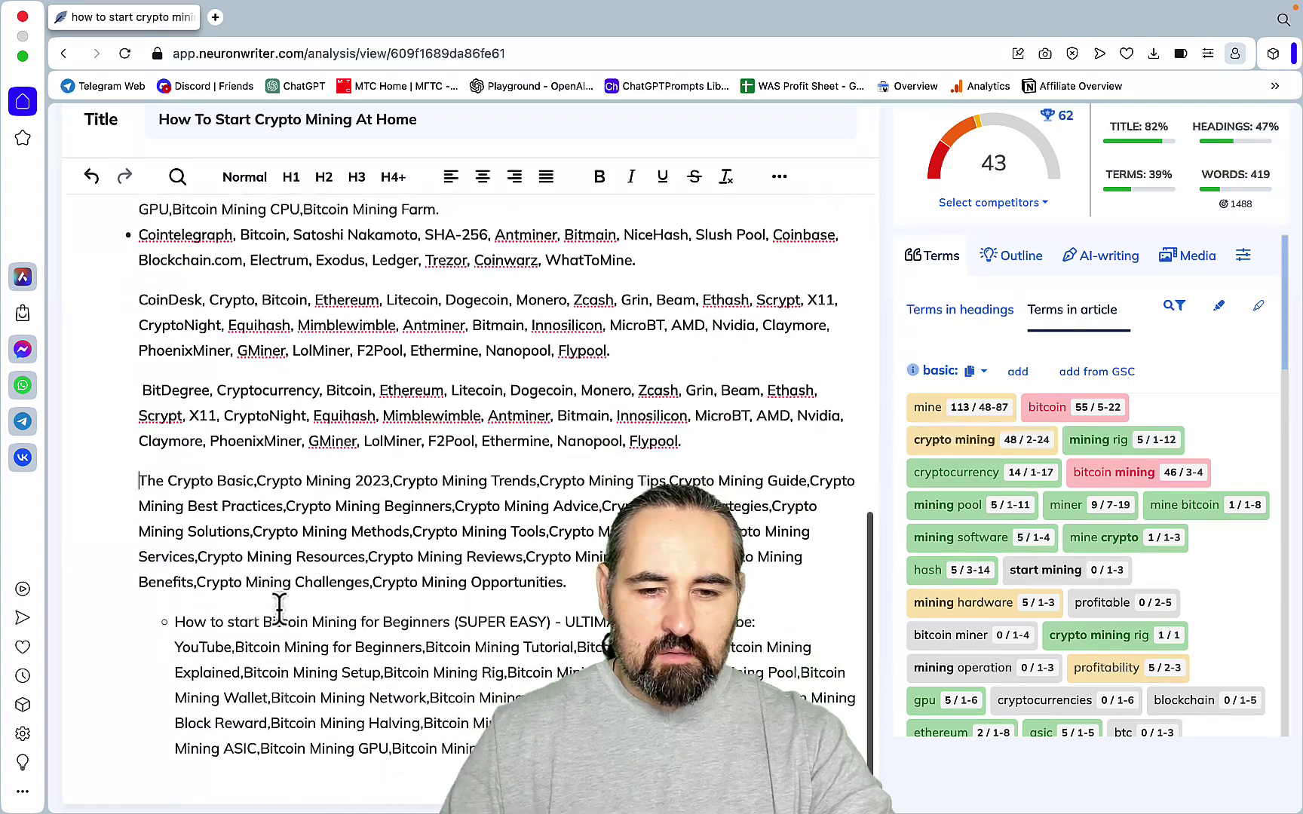
drag(756, 622, 171, 630)
key(BackSpace)
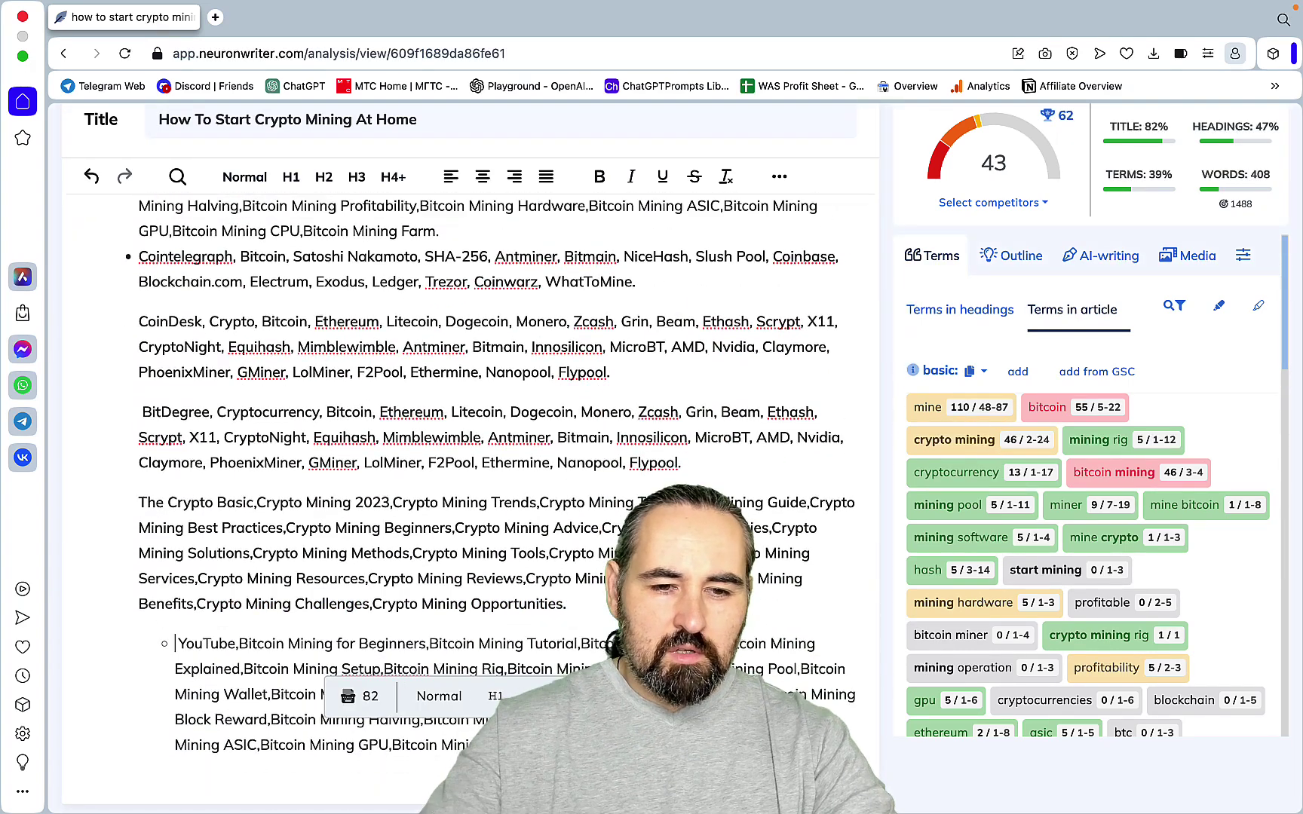
key(BackSpace)
Step: Examine the cleaned article from start to end together with its content score
scroll(515, 556, up, 10)
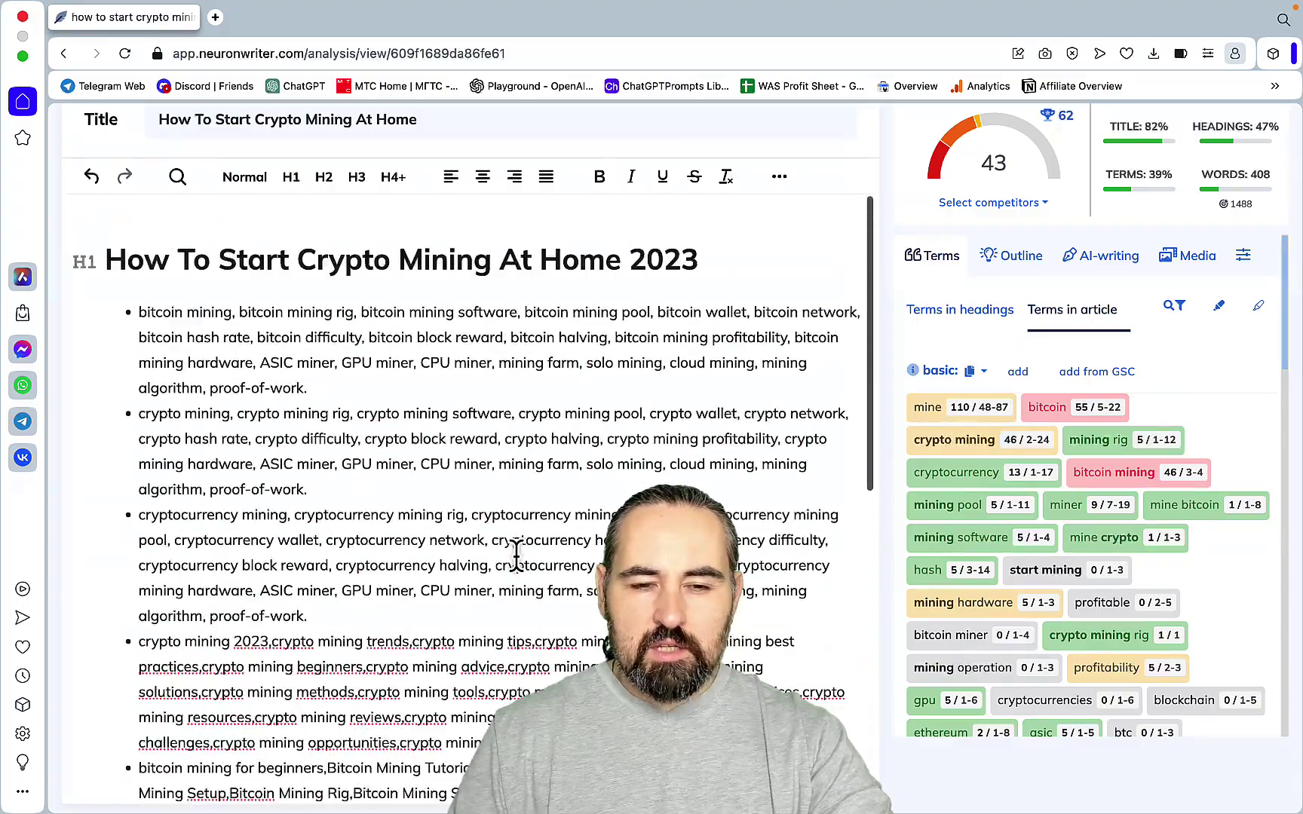
scroll(515, 555, up, 5)
scroll(516, 556, down, 10)
scroll(516, 556, down, 5)
scroll(517, 552, up, 15)
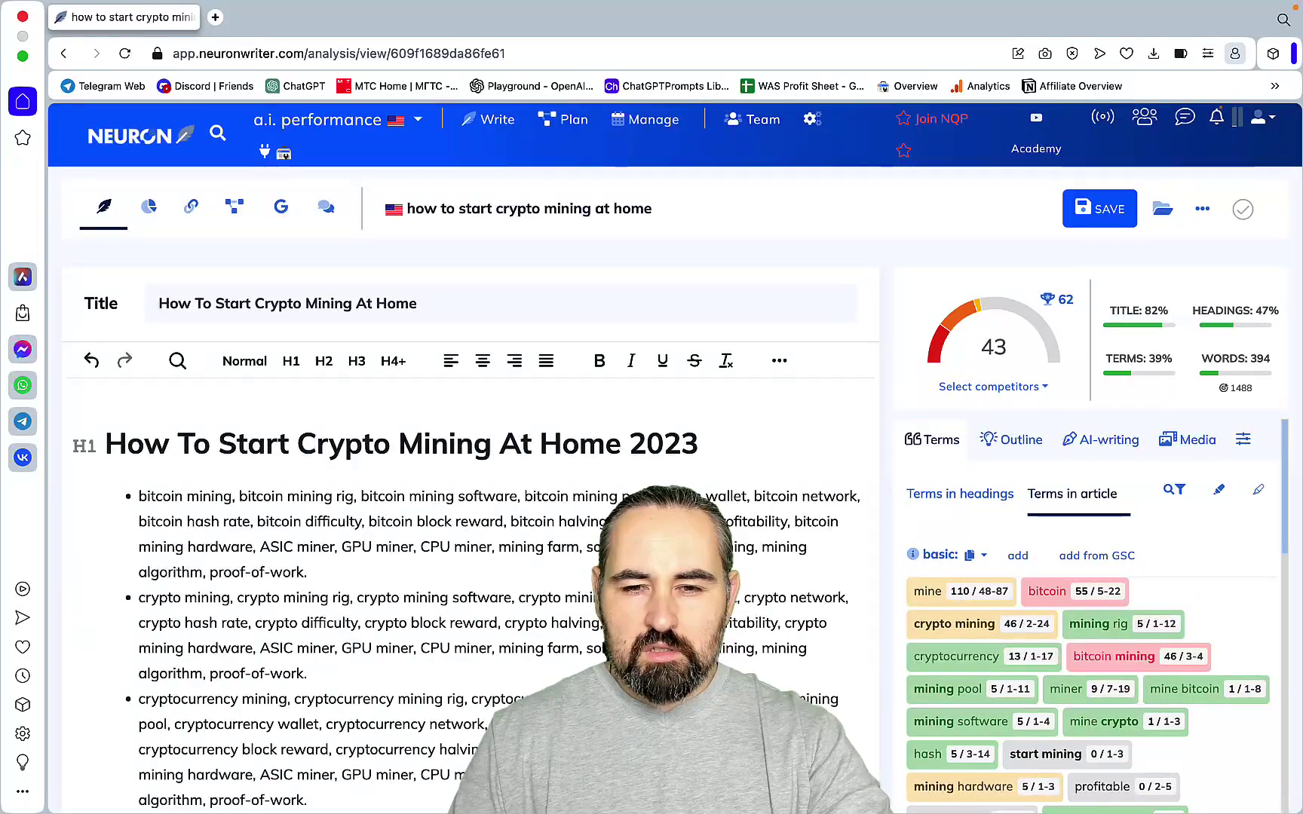
scroll(517, 552, down, 15)
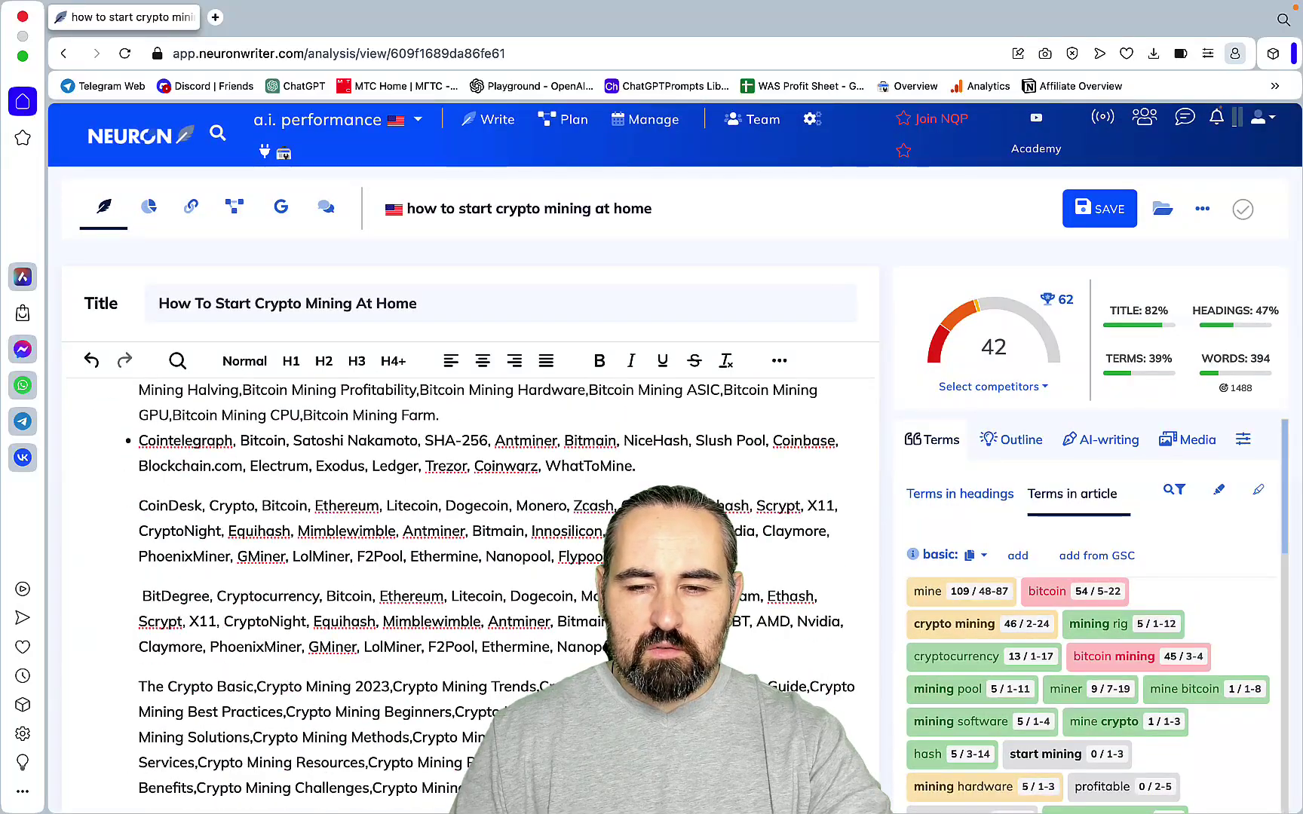
scroll(518, 552, up, 12)
scroll(517, 552, up, 4)
scroll(517, 553, down, 12)
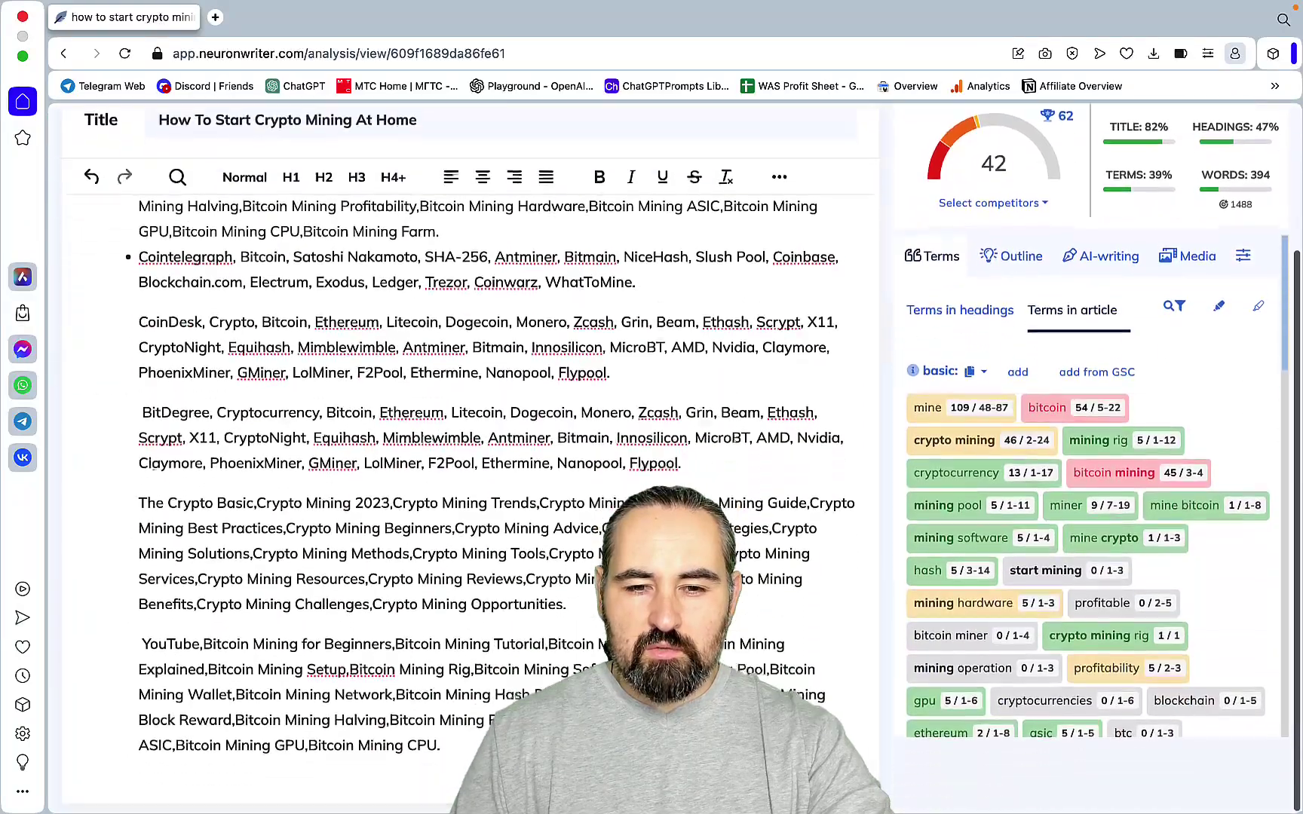
Step: Switch to the Freeform comparison board and set the score note under Bing to 42
mouse_move(448, 773)
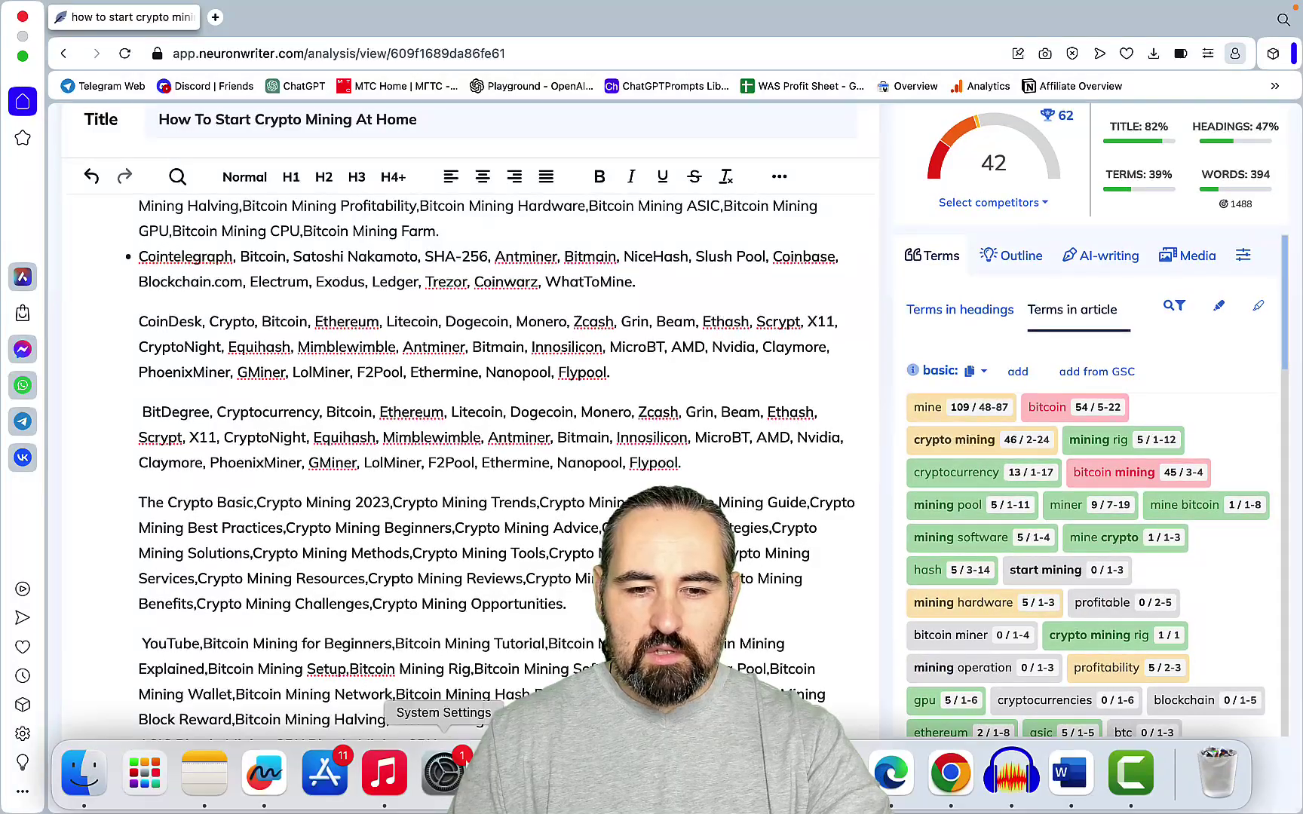
click(264, 772)
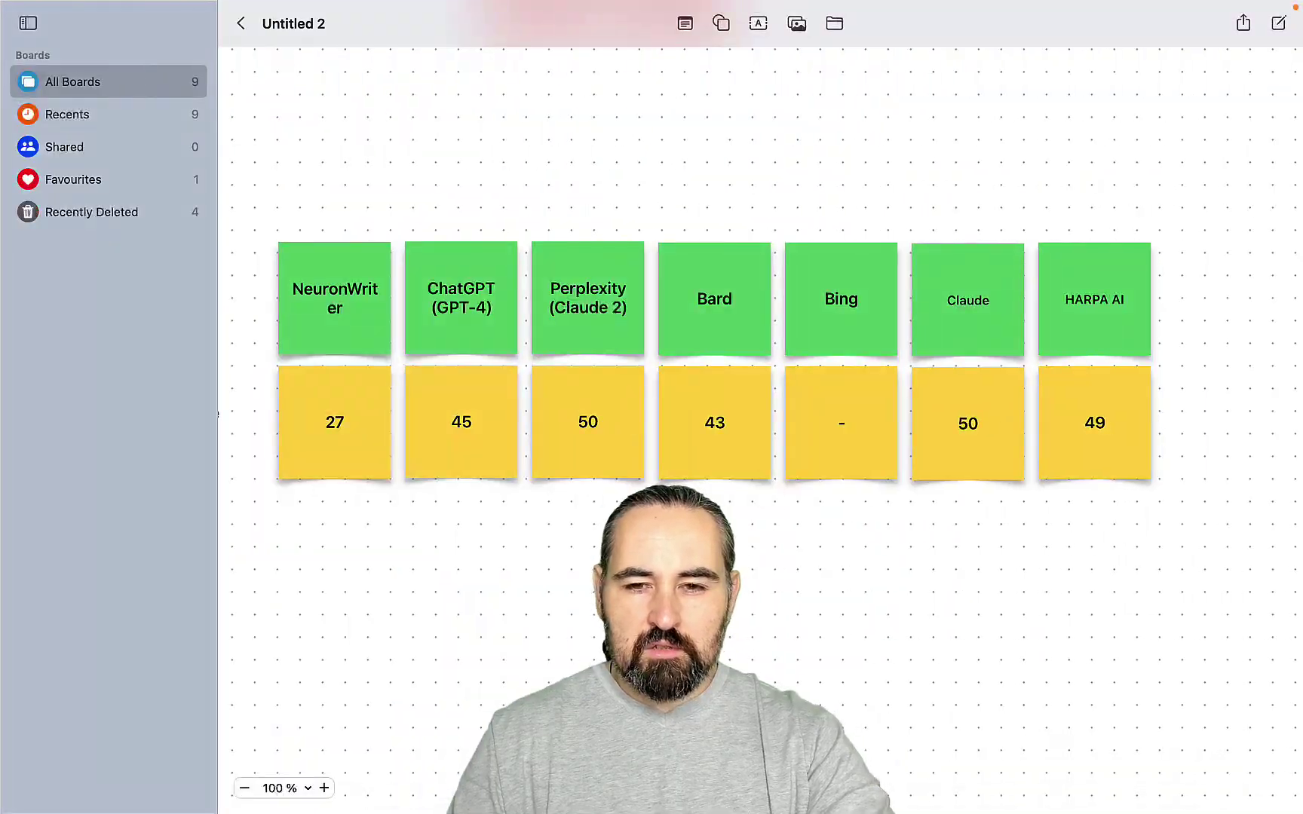
double_click(830, 430)
key(BackSpace)
text(42)
click(918, 546)
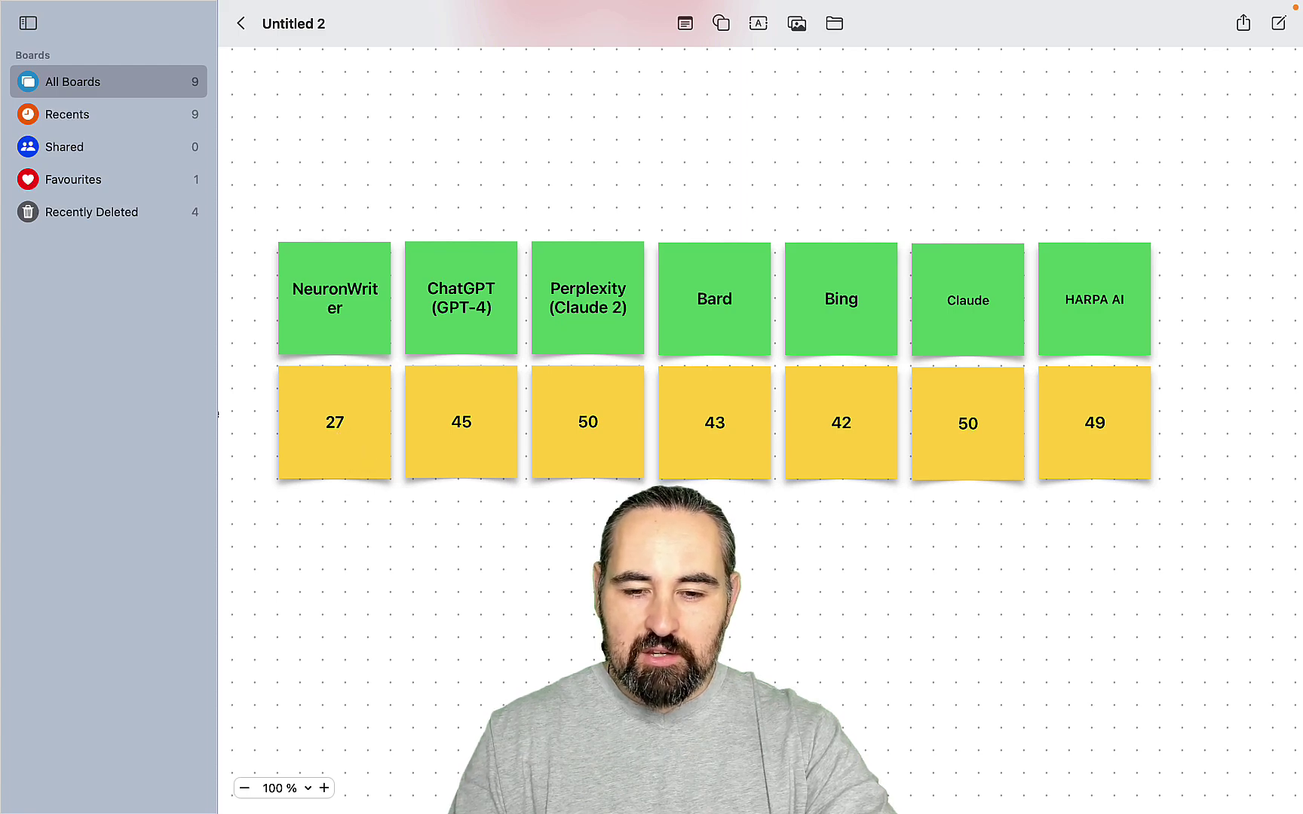
Step: Switch back to the NeuronWriter article and delete all body text below the H1 heading
mouse_move(664, 806)
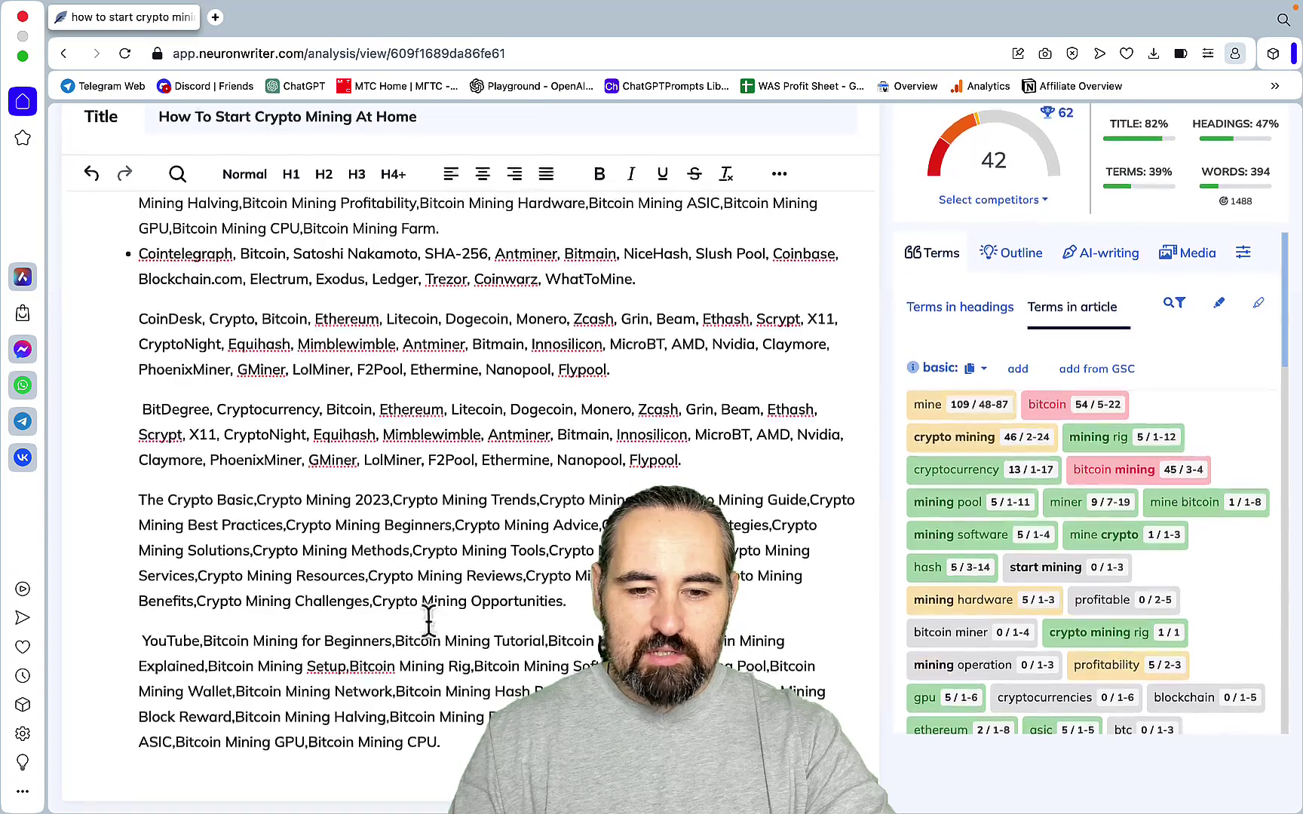
drag(453, 749, 129, 346)
key(BackSpace)
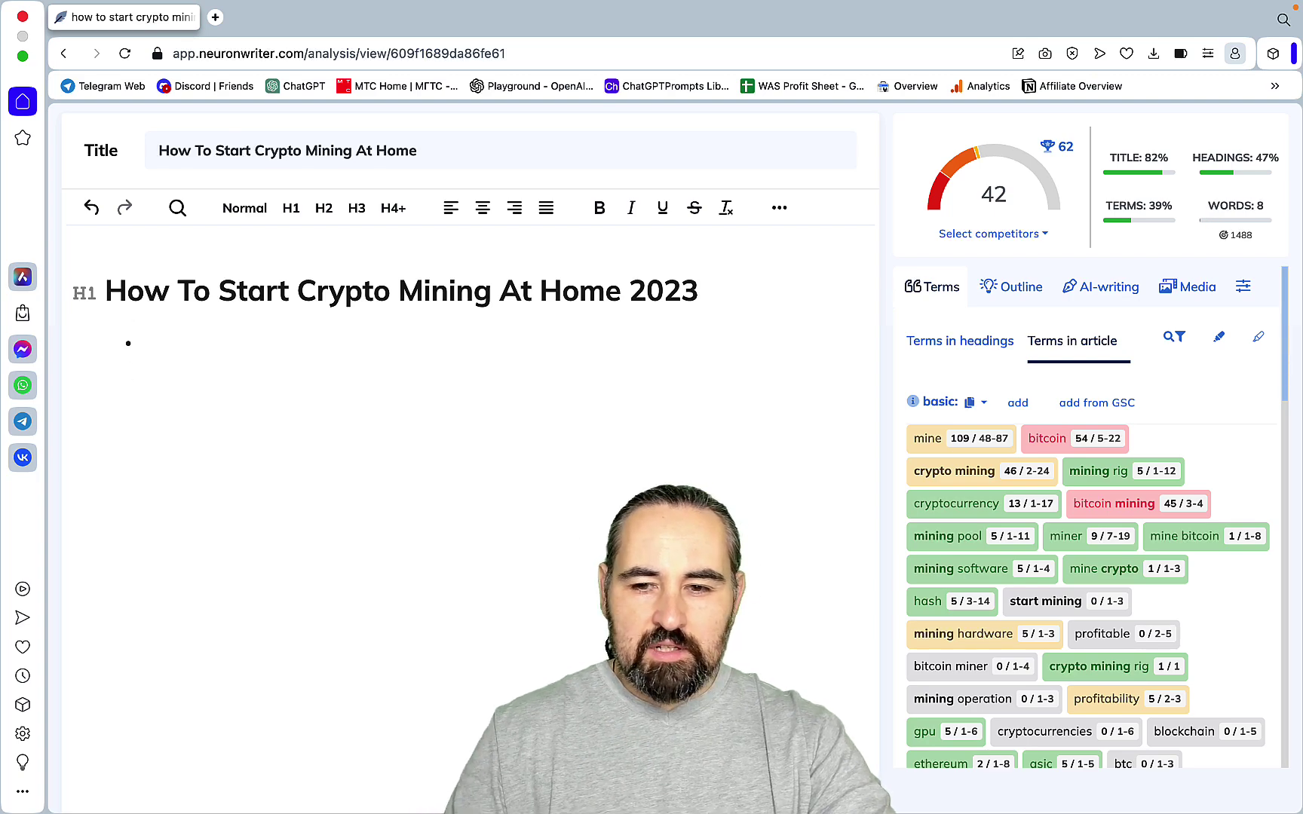
Step: Copy the complete NeuronWriter term list, including title, description and header terms, and paste it below the H1 heading
scroll(988, 617, down, 15)
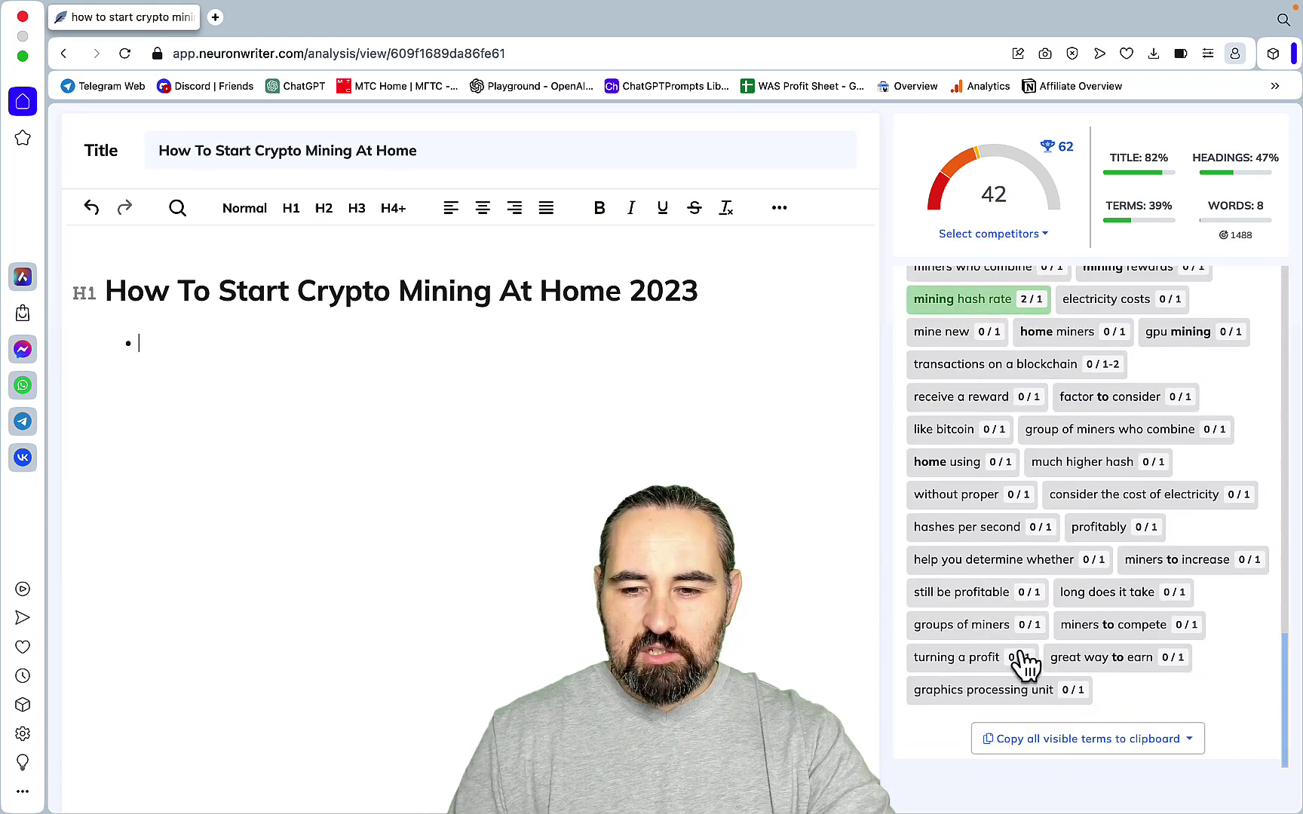
click(1082, 743)
click(1024, 574)
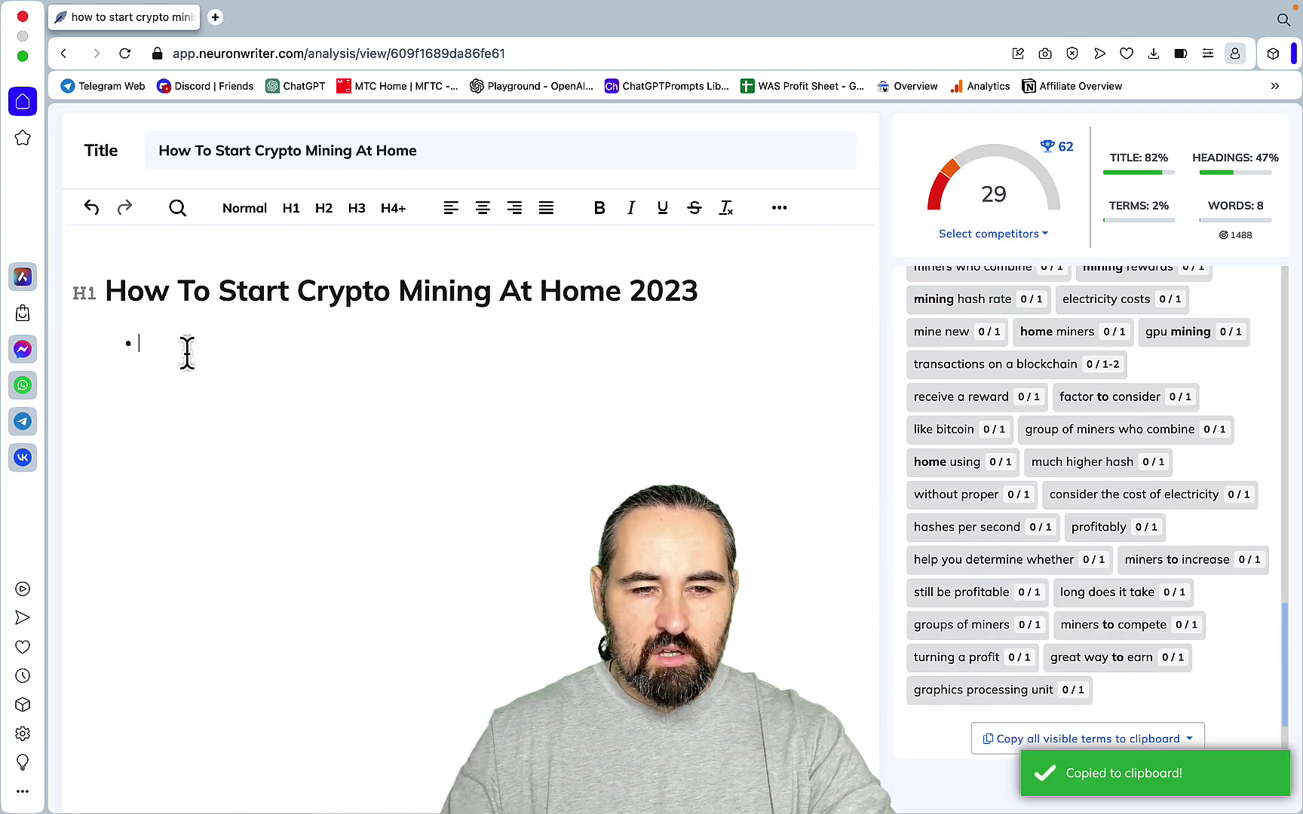
key(ctrl+v)
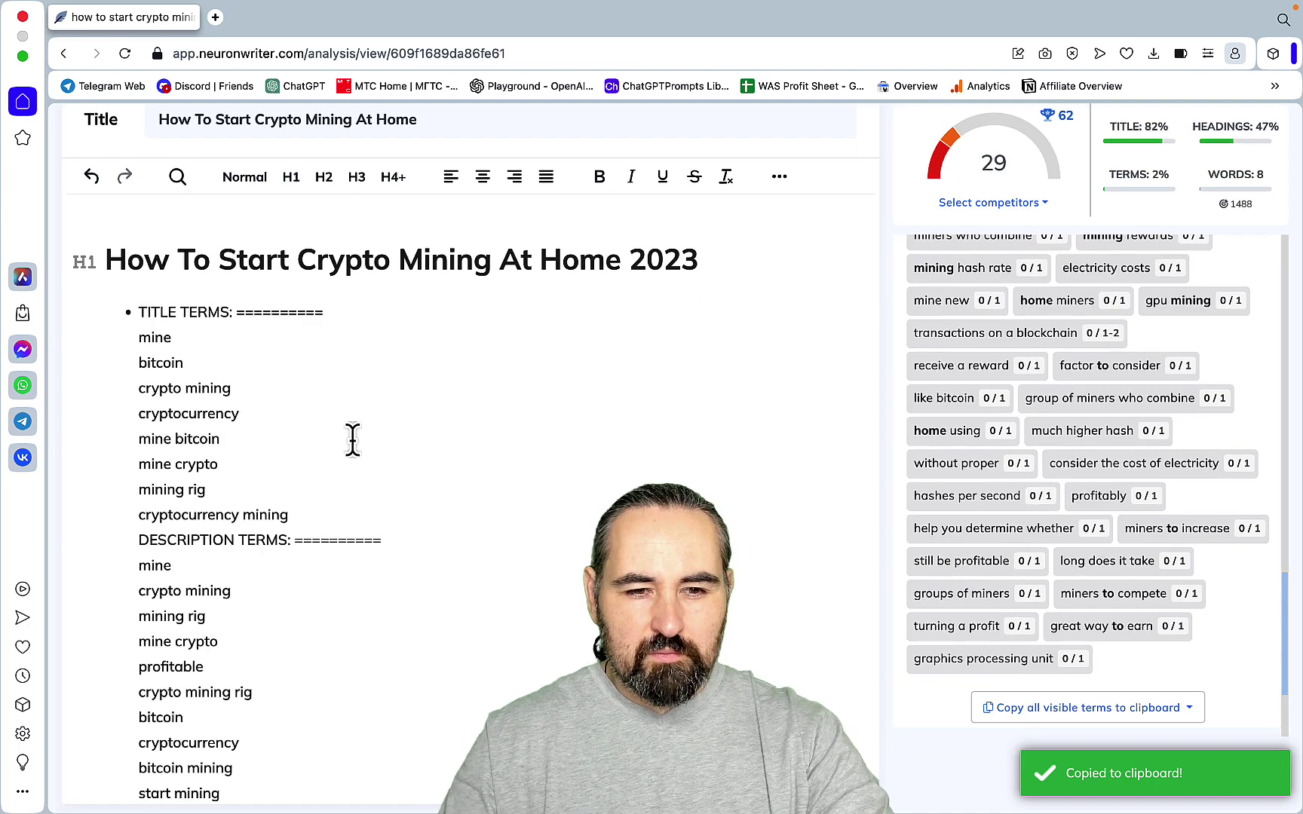
scroll(353, 491, down, 20)
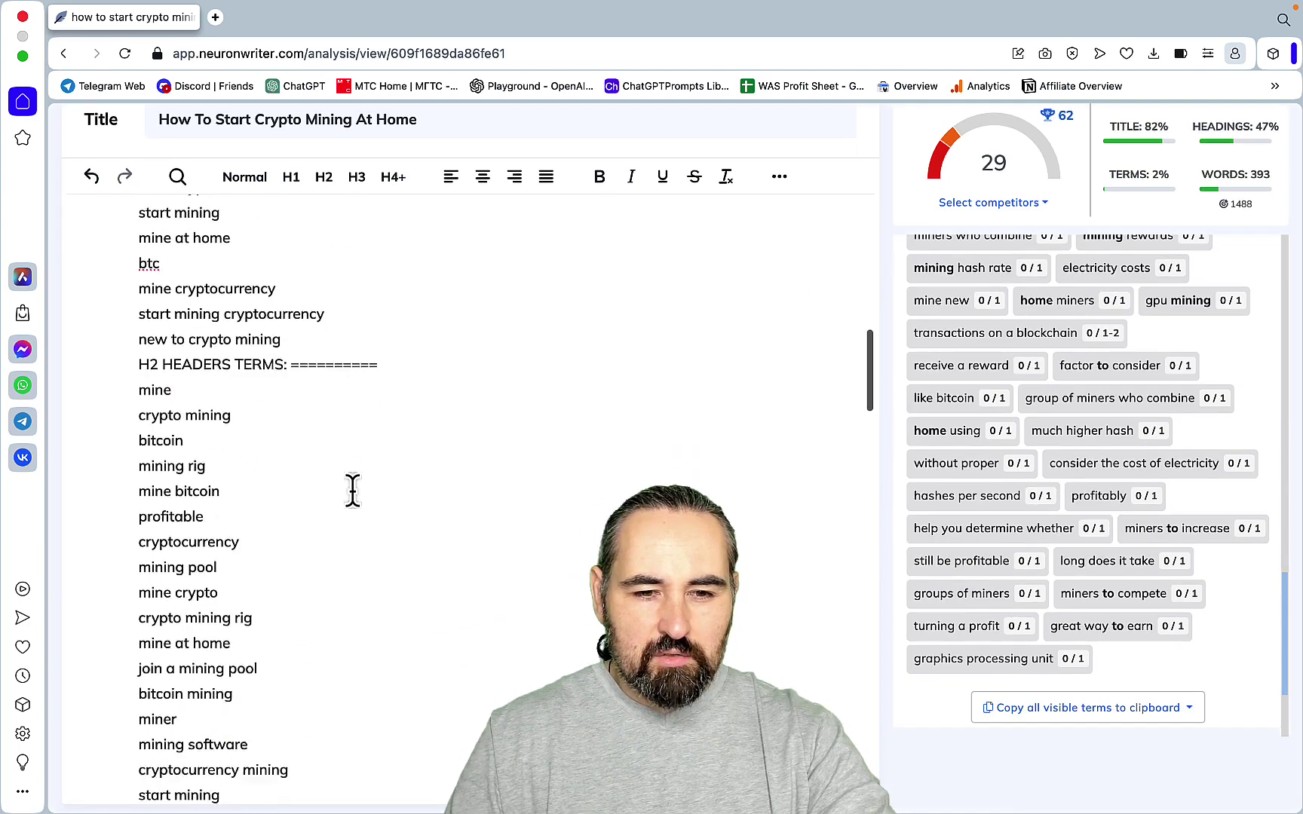
scroll(353, 490, down, 5)
Step: Replace the pasted list with only the article content terms, starting on a new line below the H1 heading
drag(377, 612, 106, 475)
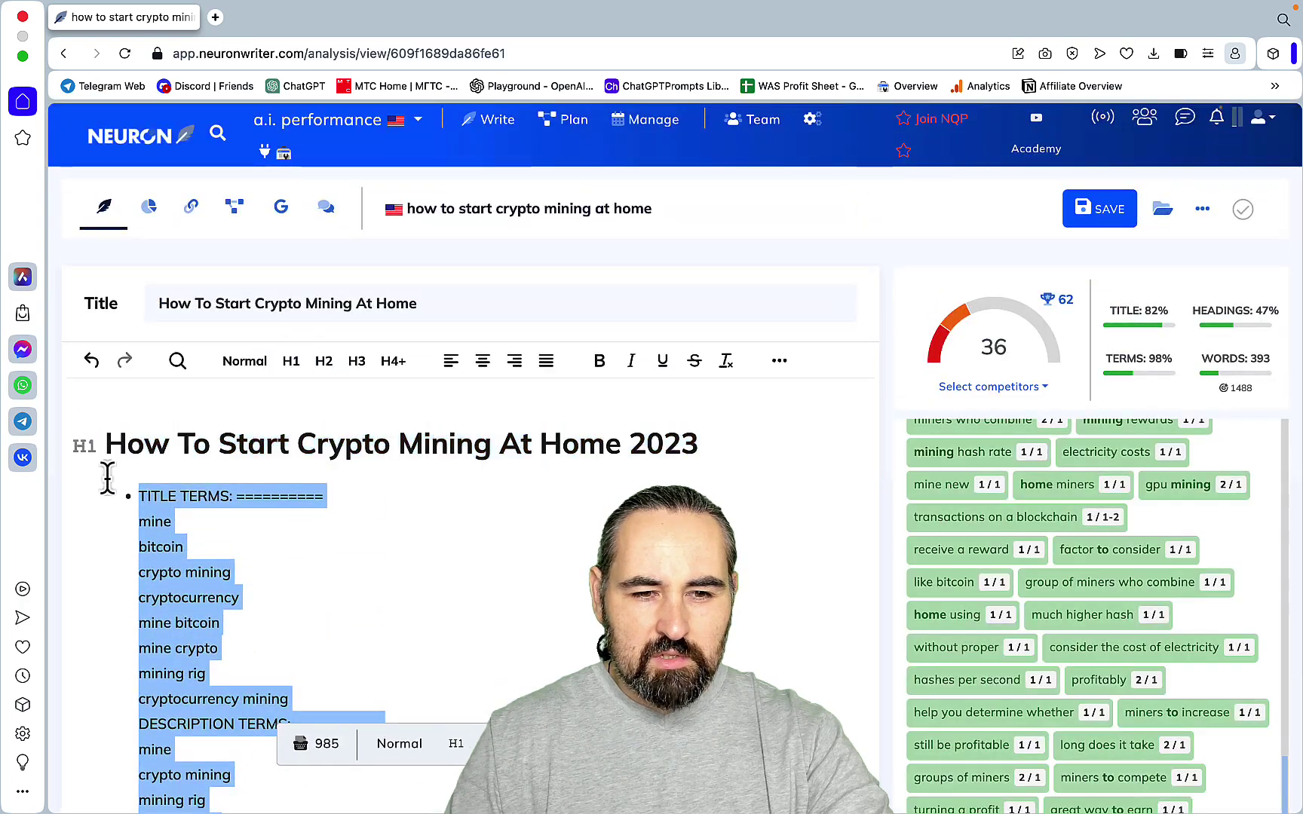
key(ctrl+v)
key(BackSpace)
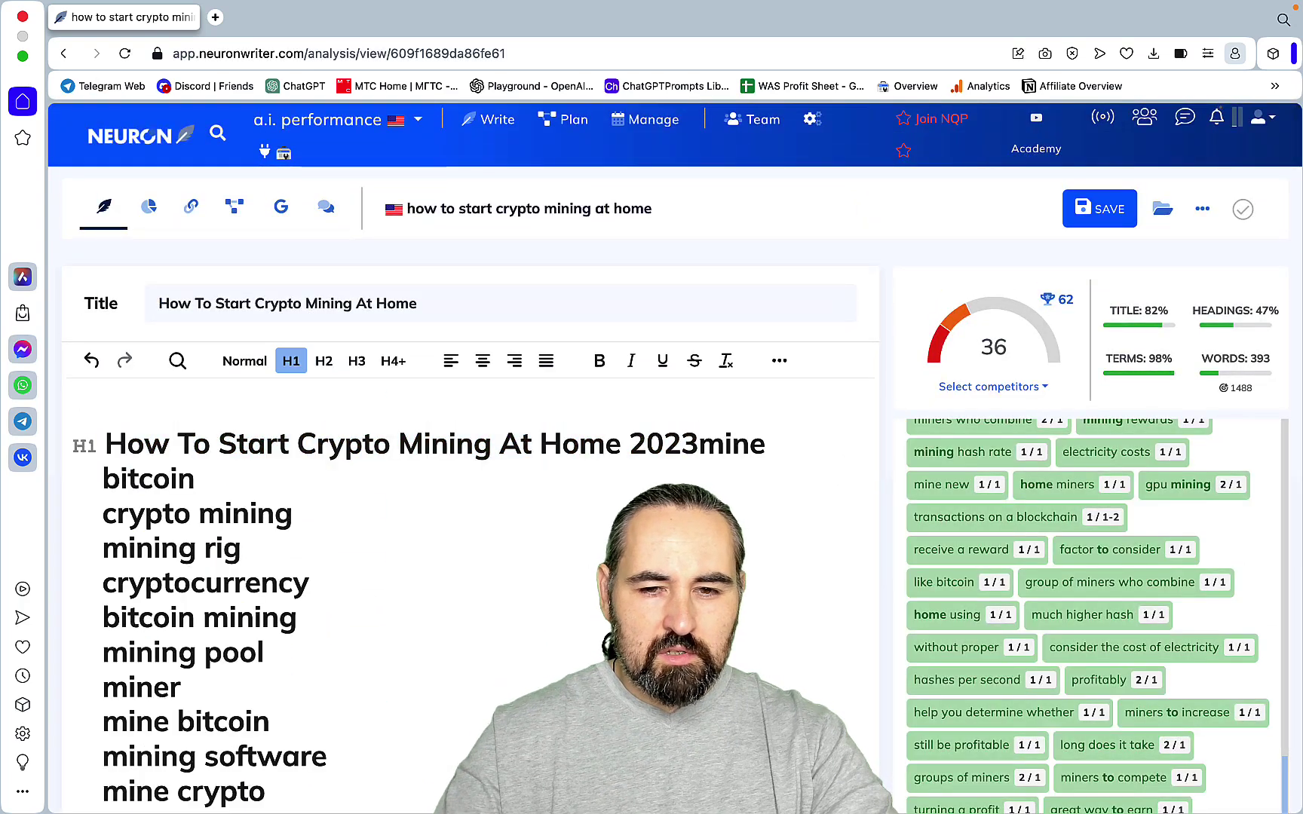
key(Return)
Step: Change the formatting of the entire pasted term list from H1 to Normal text
drag(102, 518, 368, 684)
scroll(369, 684, down, 10)
drag(637, 462, 160, 466)
scroll(465, 750, down, 10)
drag(465, 750, 94, 343)
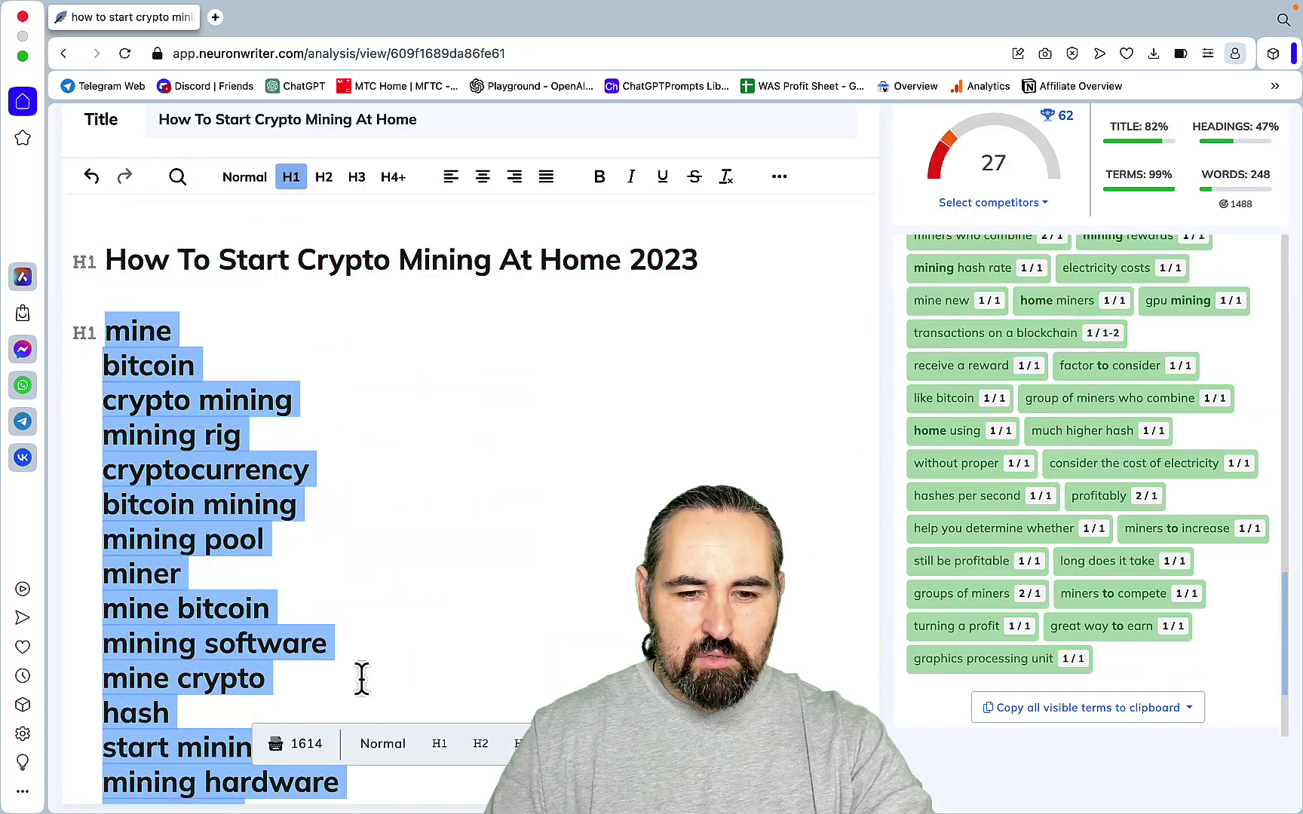
click(385, 745)
click(381, 567)
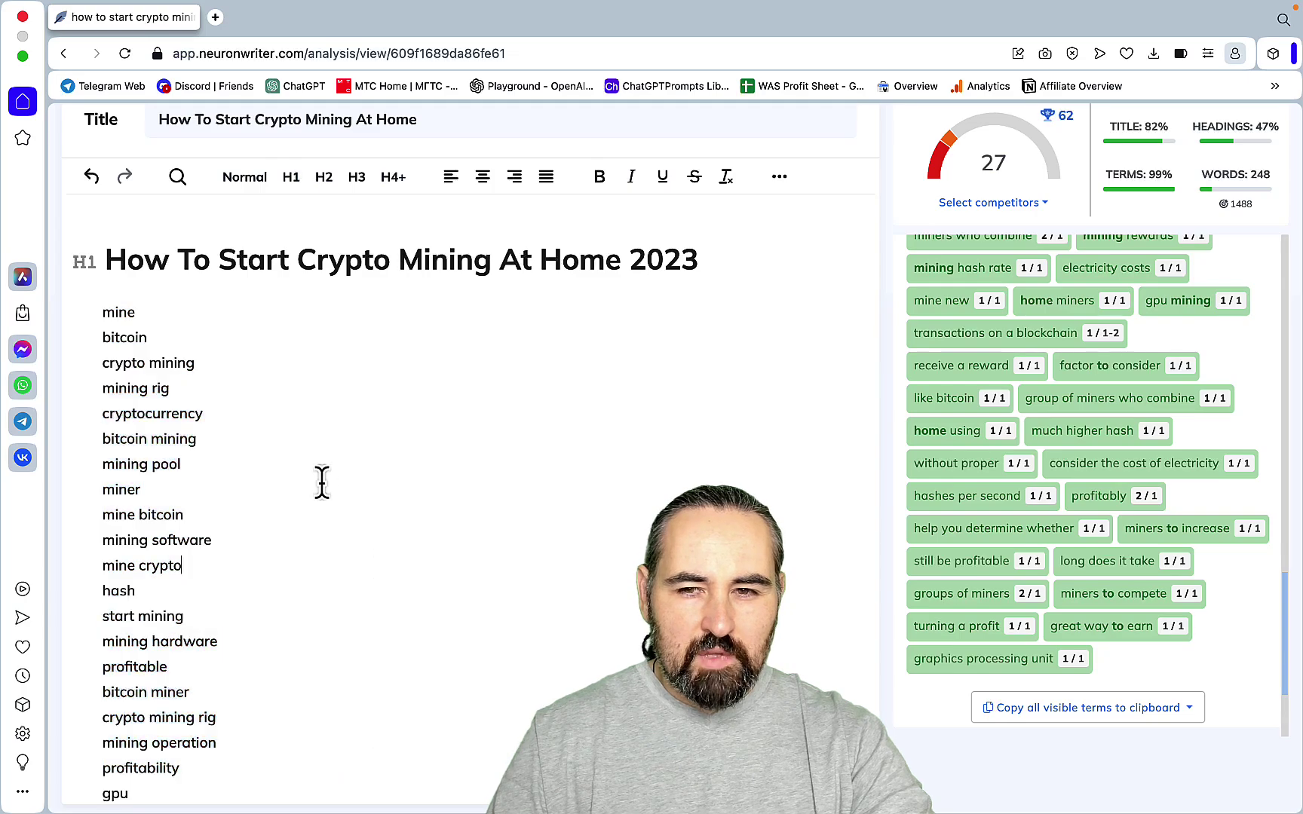
Step: Examine the full term list in the article and the content score it achieves
scroll(322, 482, up, 3)
scroll(322, 482, down, 10)
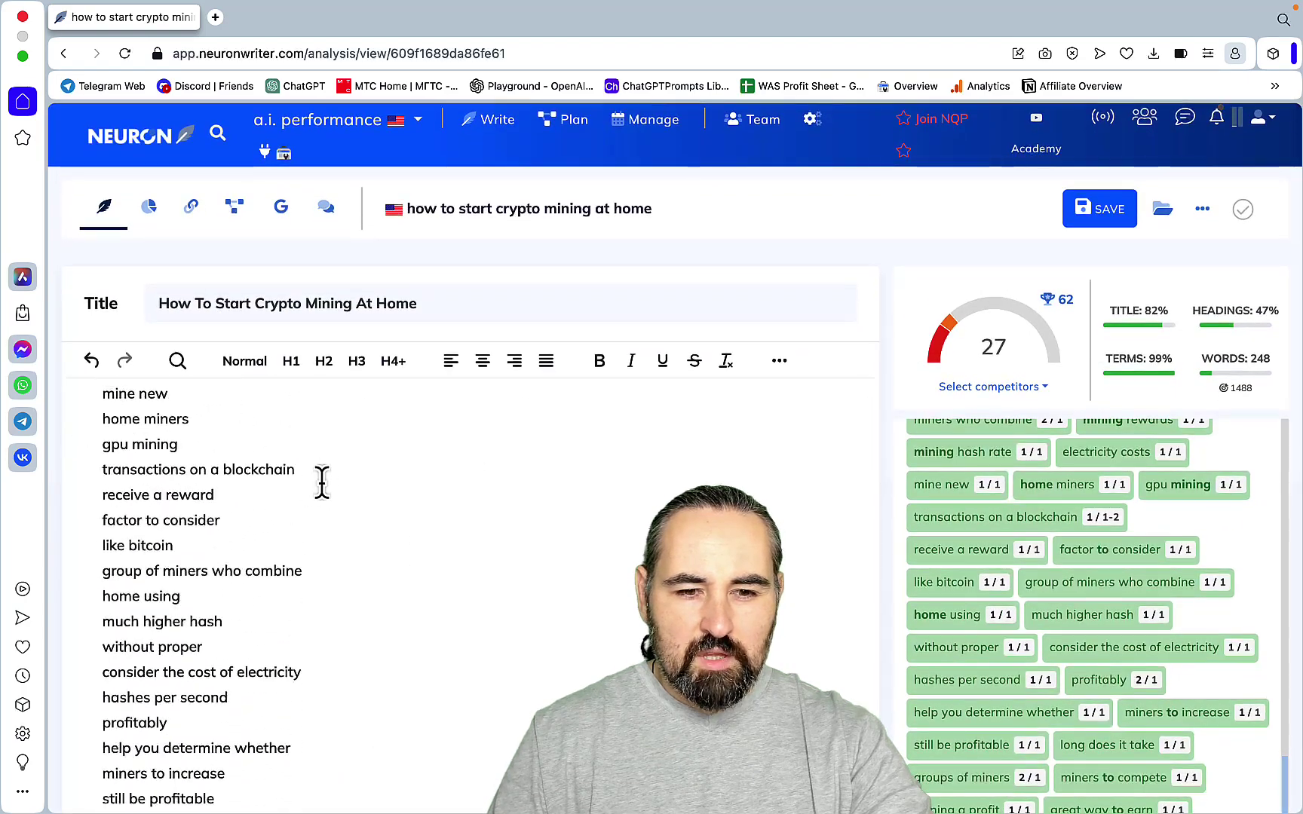
scroll(322, 482, down, 10)
scroll(322, 483, up, 15)
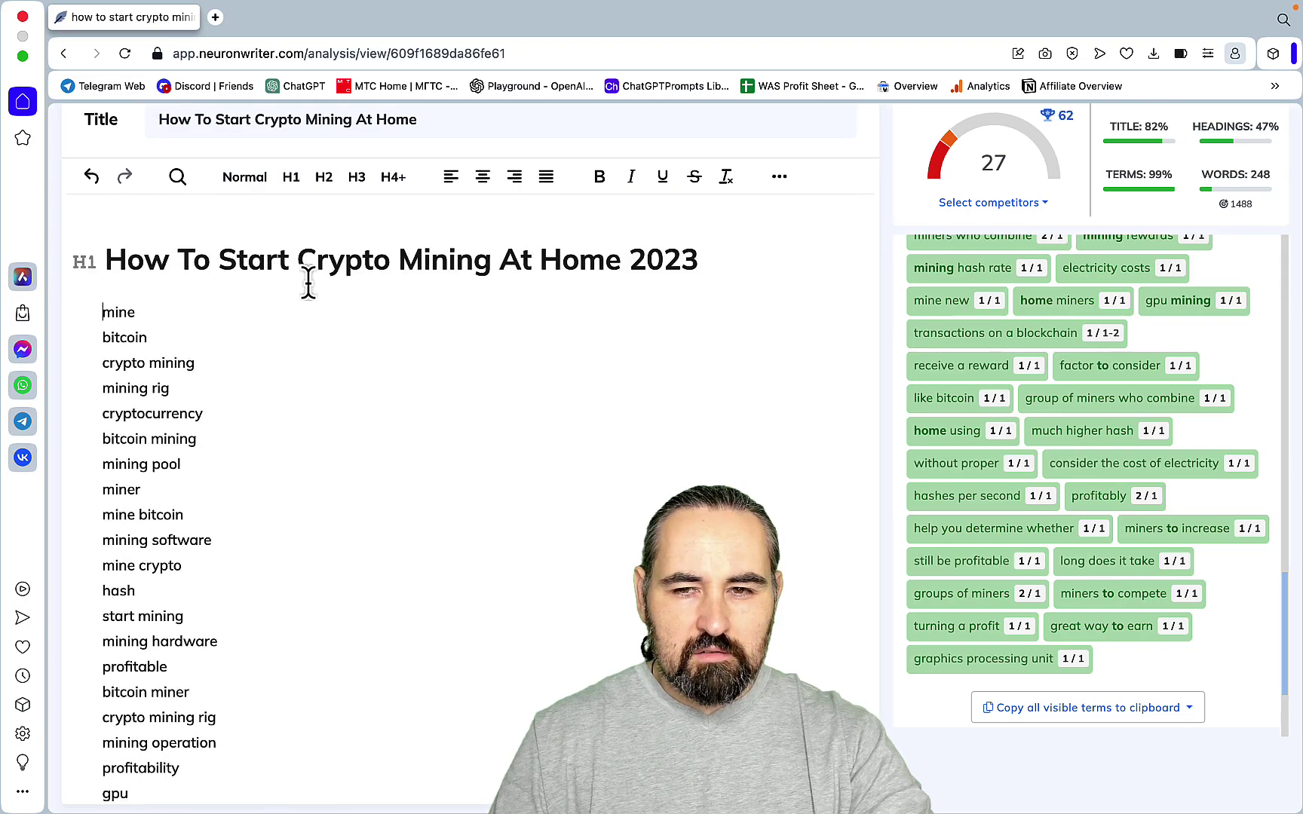
scroll(399, 417, up, 3)
scroll(427, 535, down, 10)
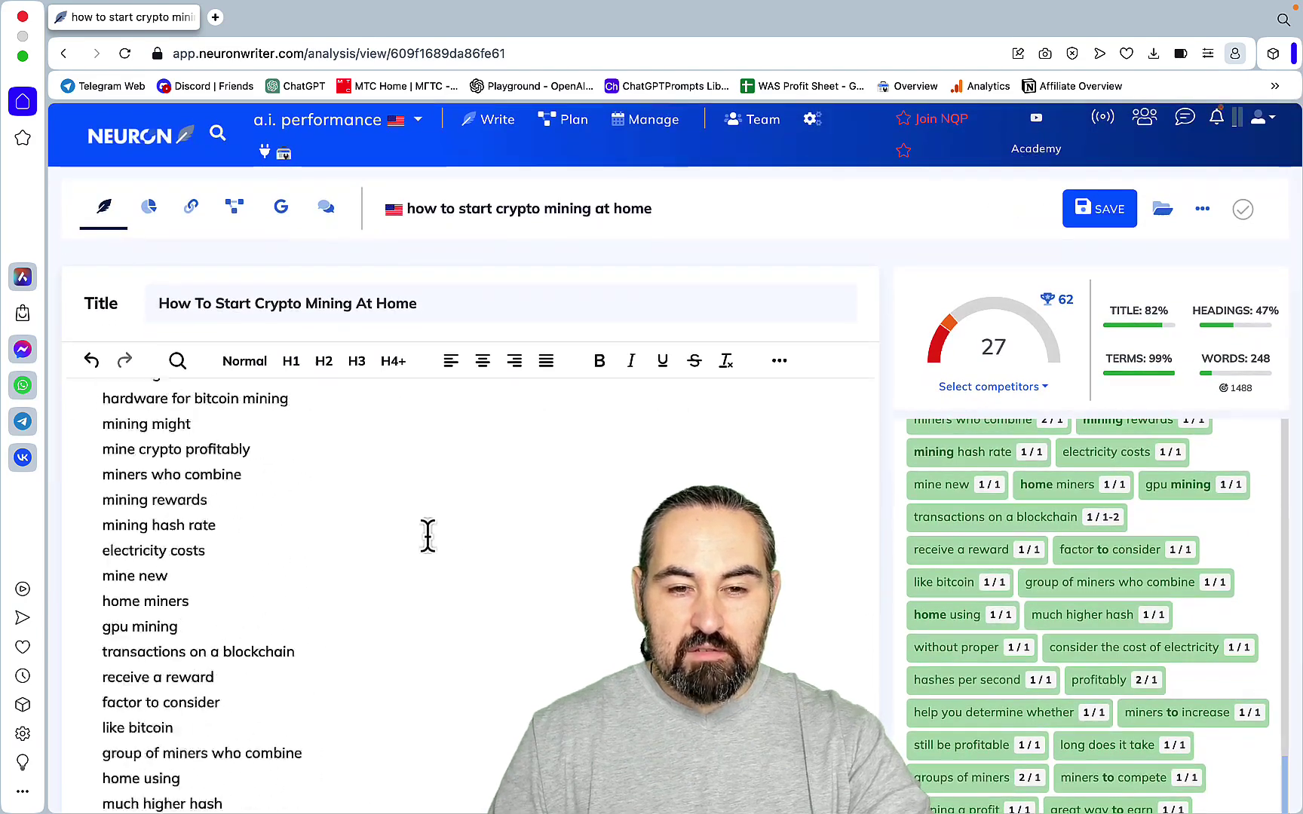
scroll(428, 535, down, 3)
scroll(427, 535, up, 15)
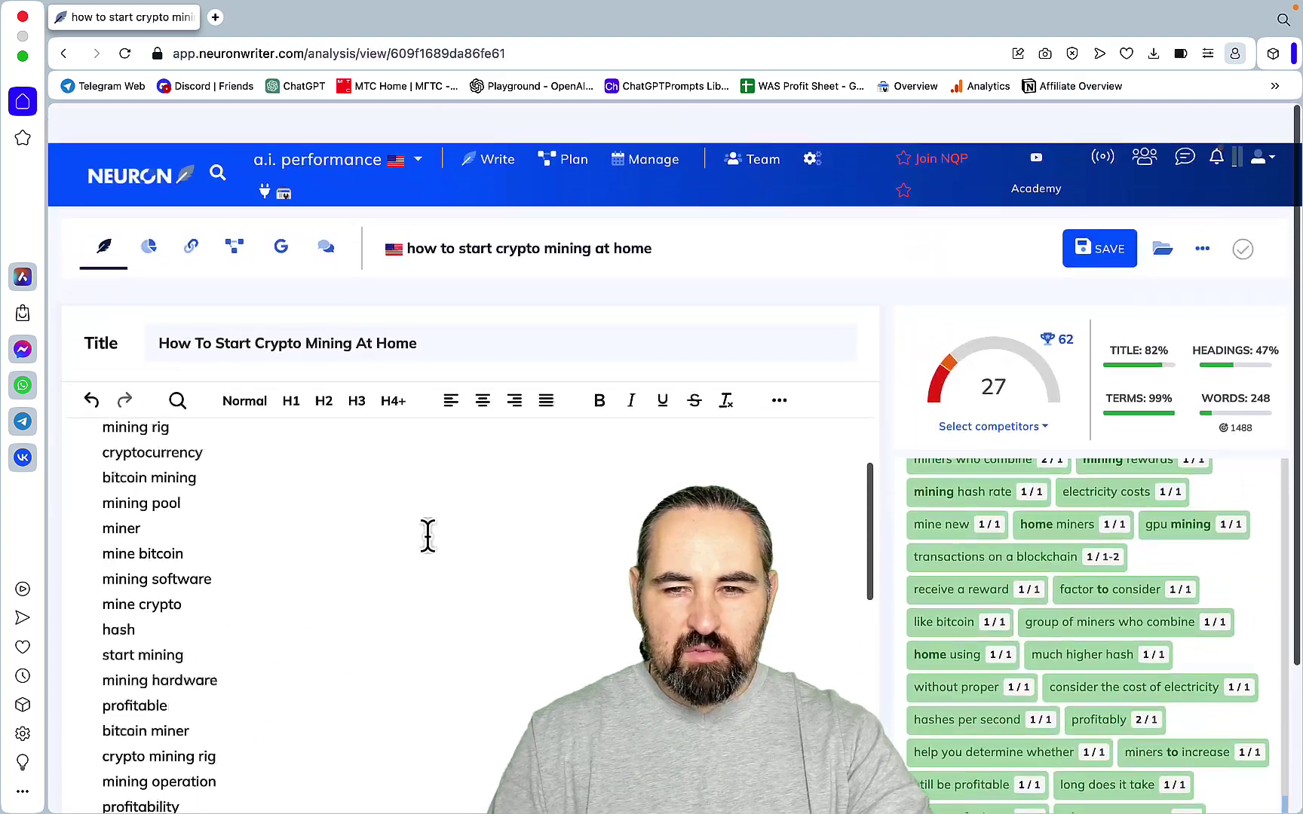
Step: Switch to the Freeform comparison board and colour the score note under Perplexity (Claude 2) green
click(265, 797)
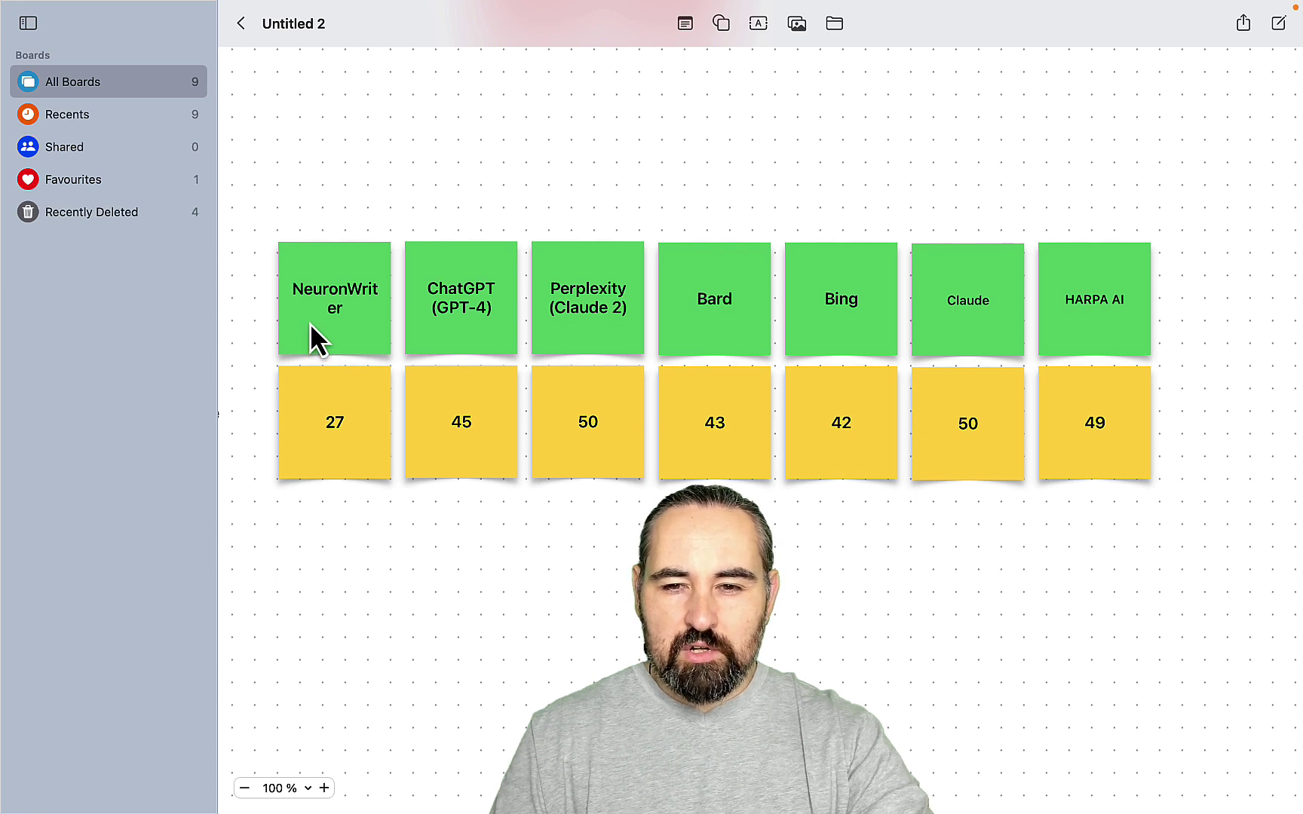
click(598, 469)
shift+click(947, 472)
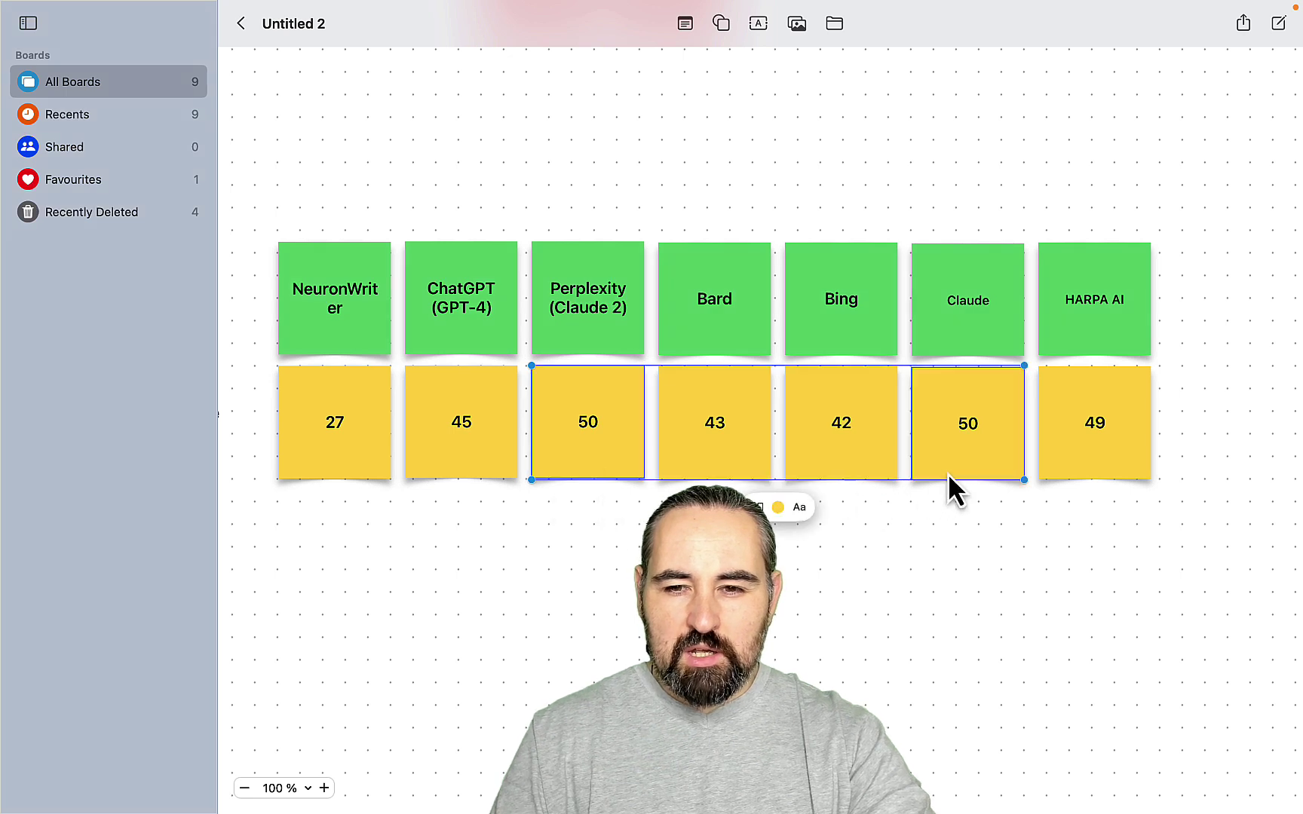
key(Escape)
click(611, 463)
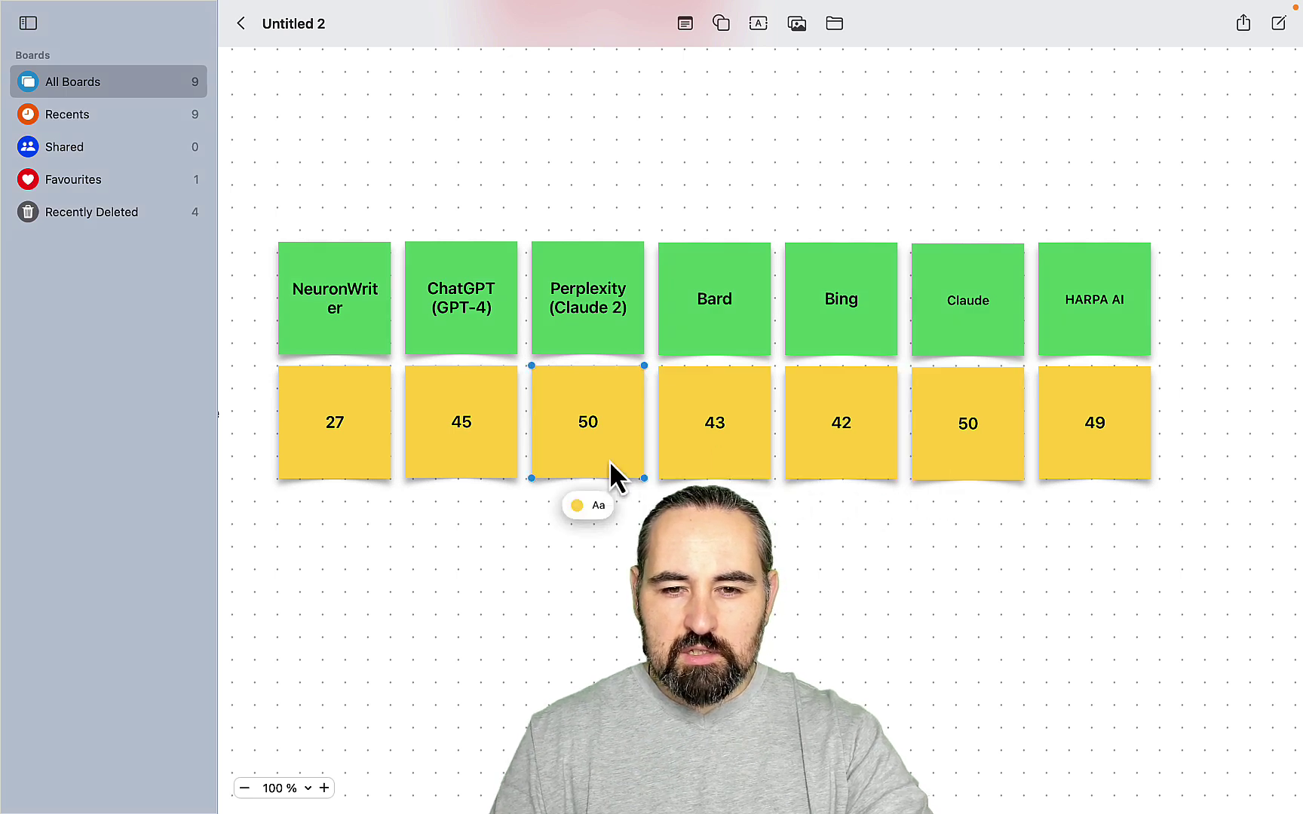
right_click(587, 509)
click(575, 505)
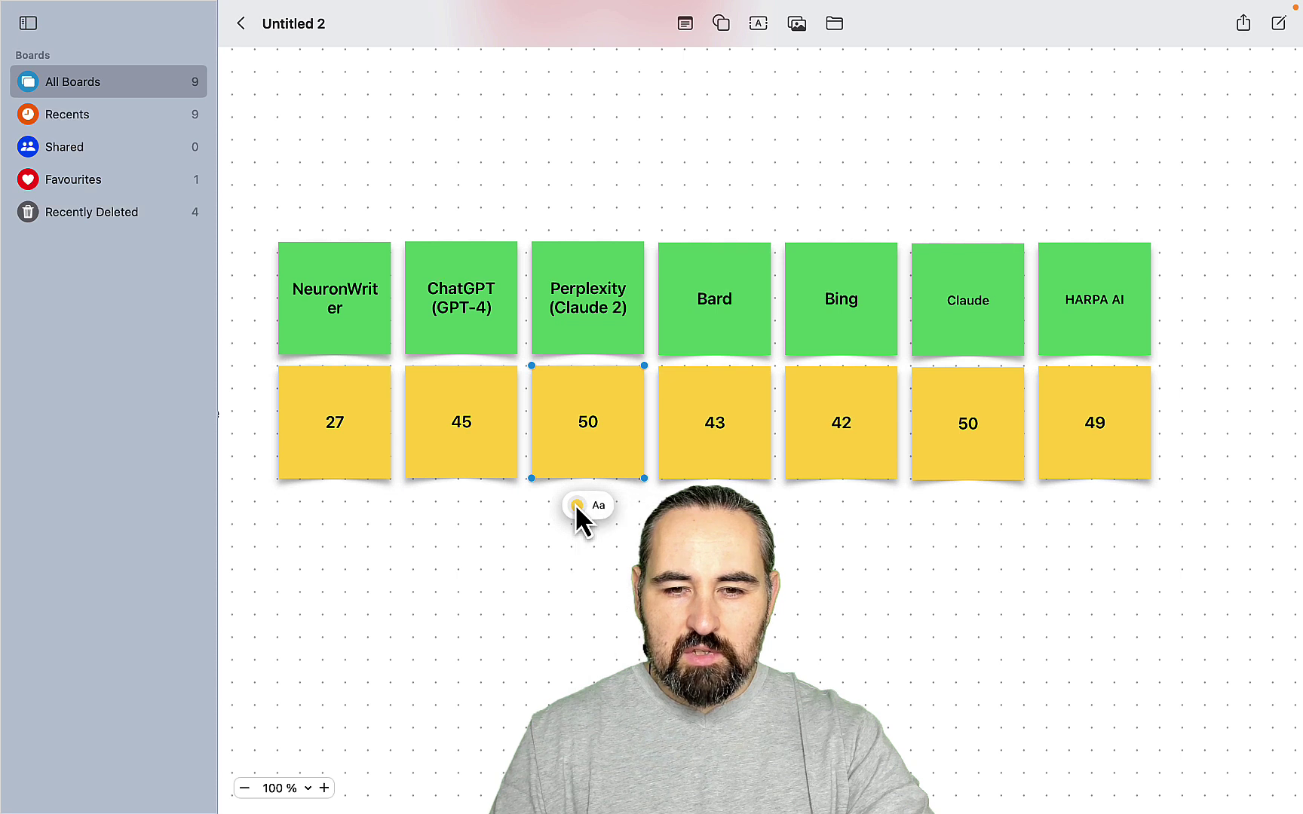
click(574, 505)
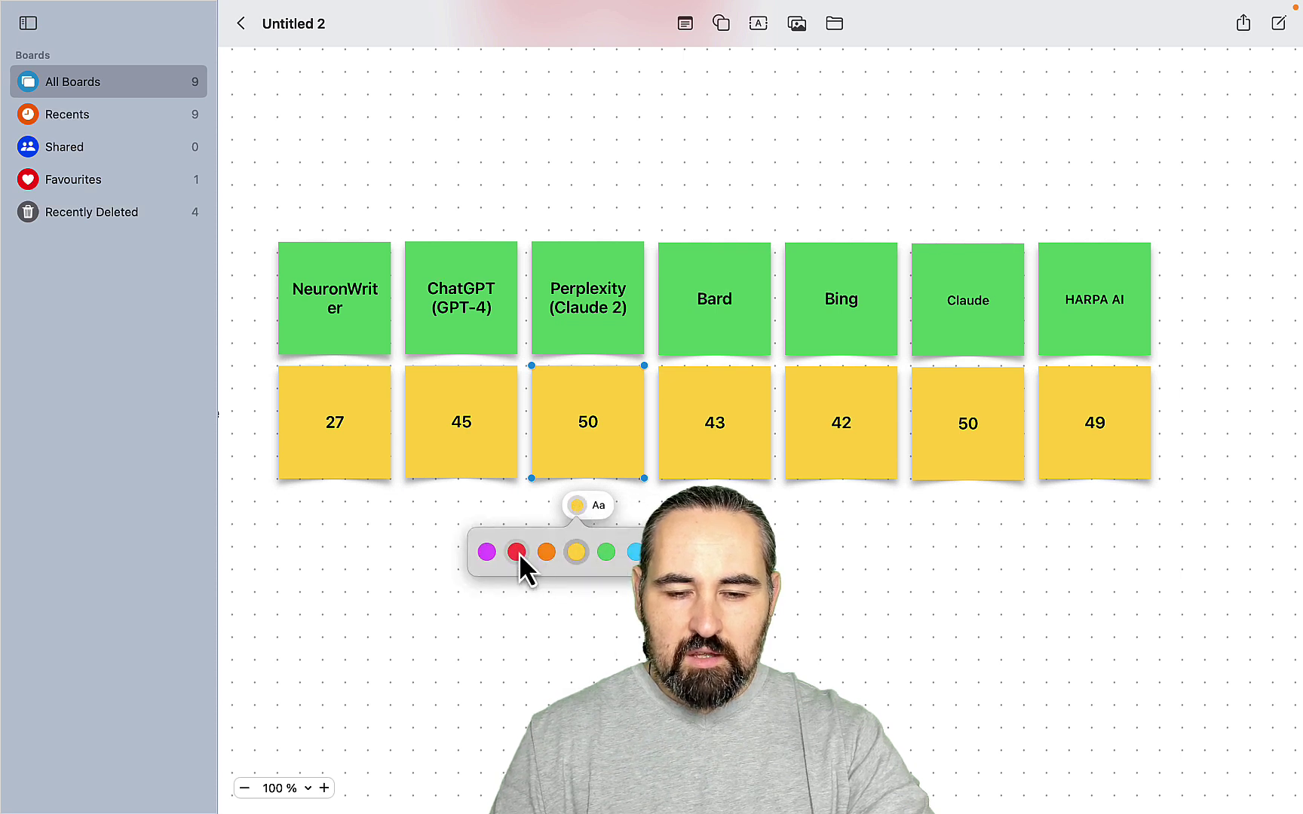
click(608, 554)
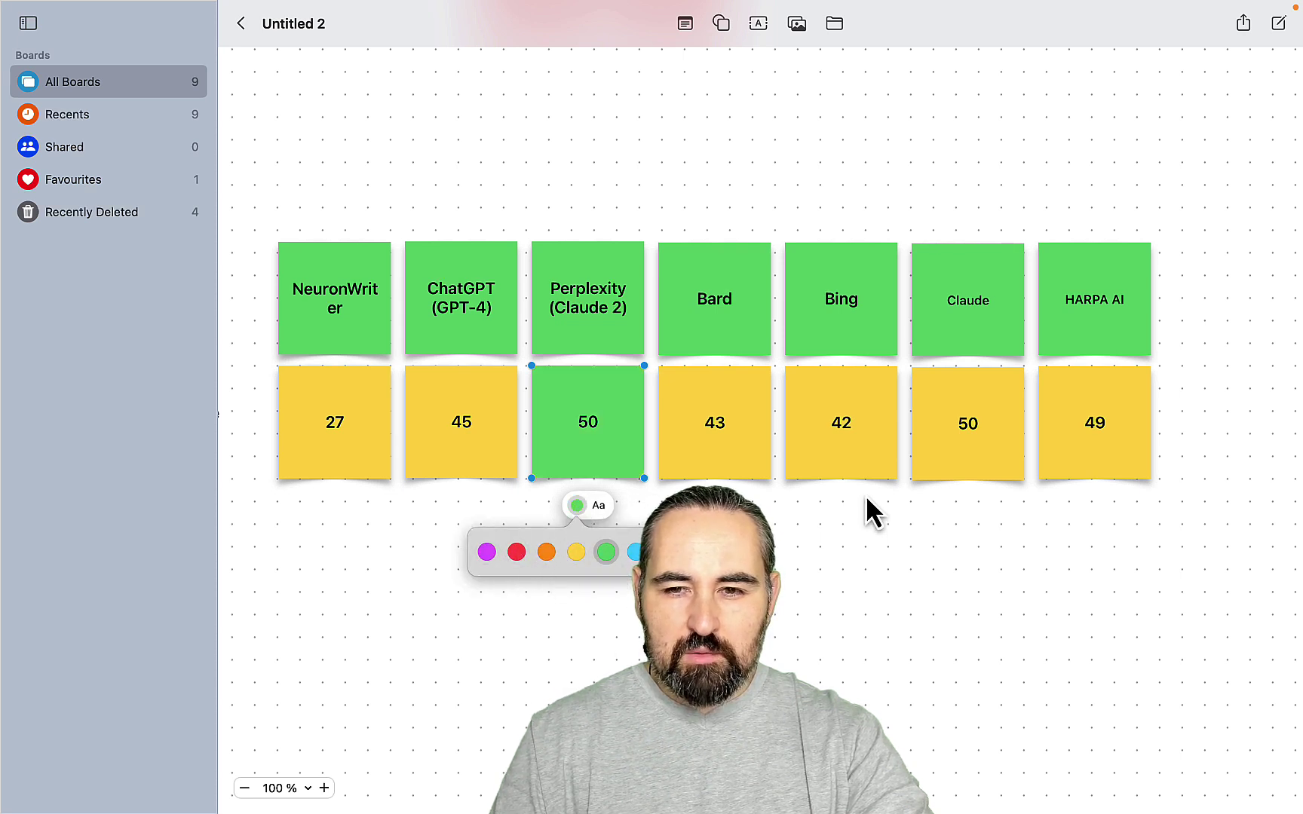
Step: Colour the score note under Claude green
click(948, 467)
click(956, 508)
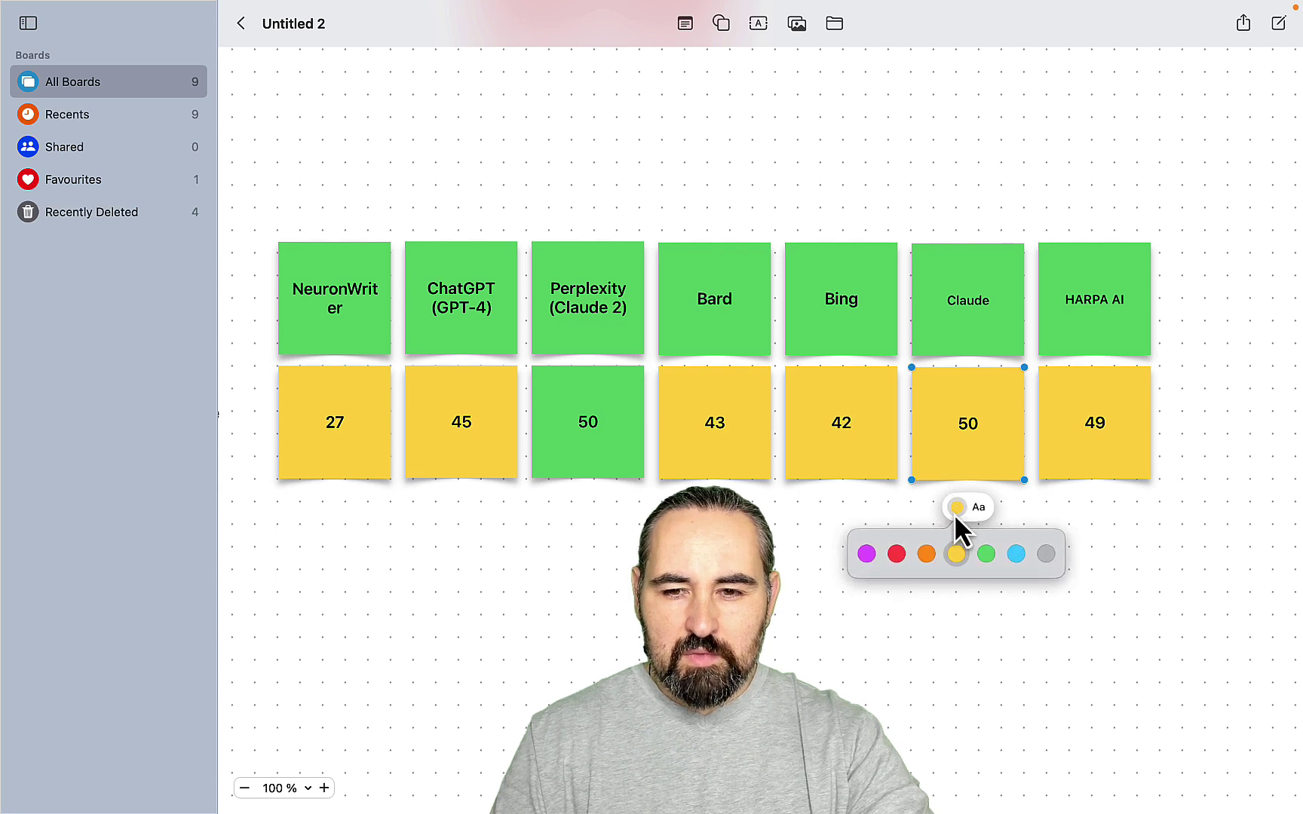
click(984, 553)
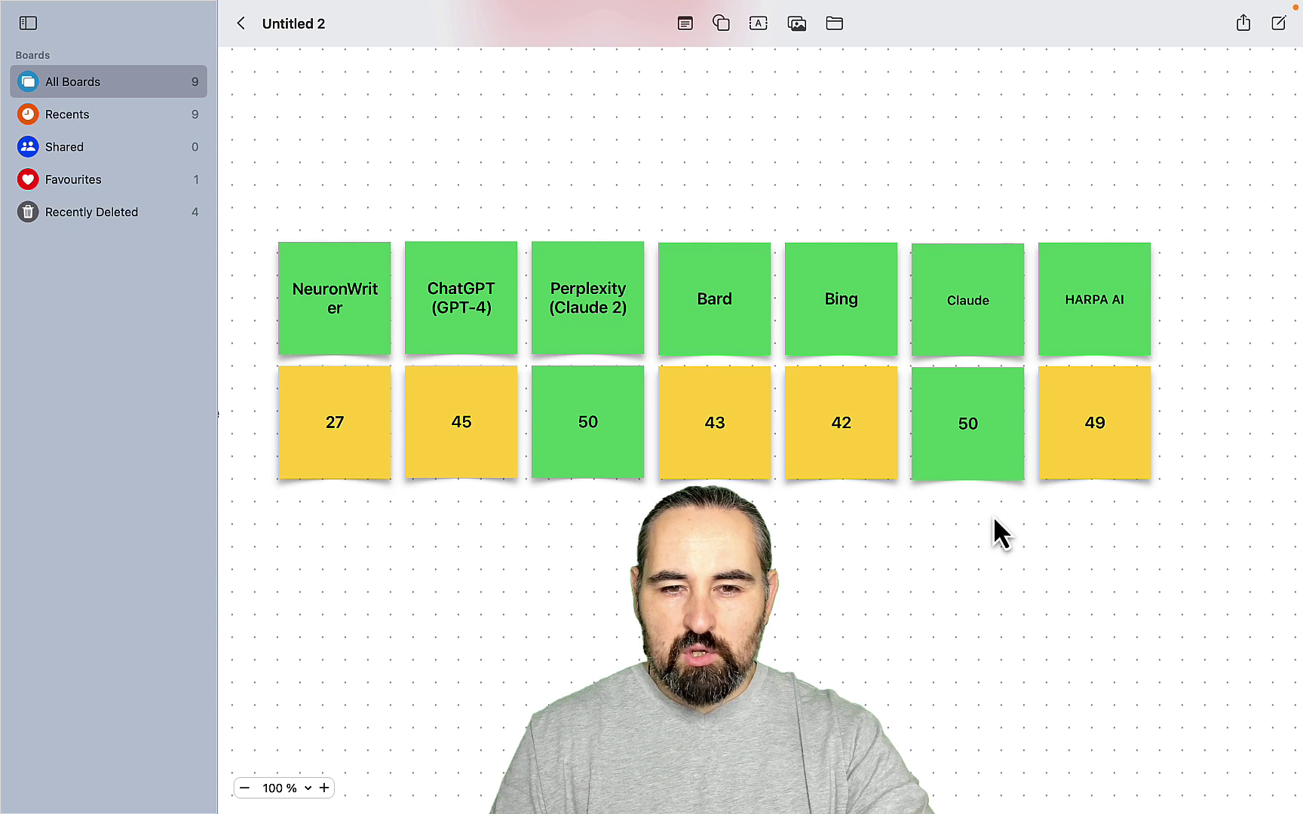
Step: Colour the score note under HARPA AI purple and deselect it
click(1103, 467)
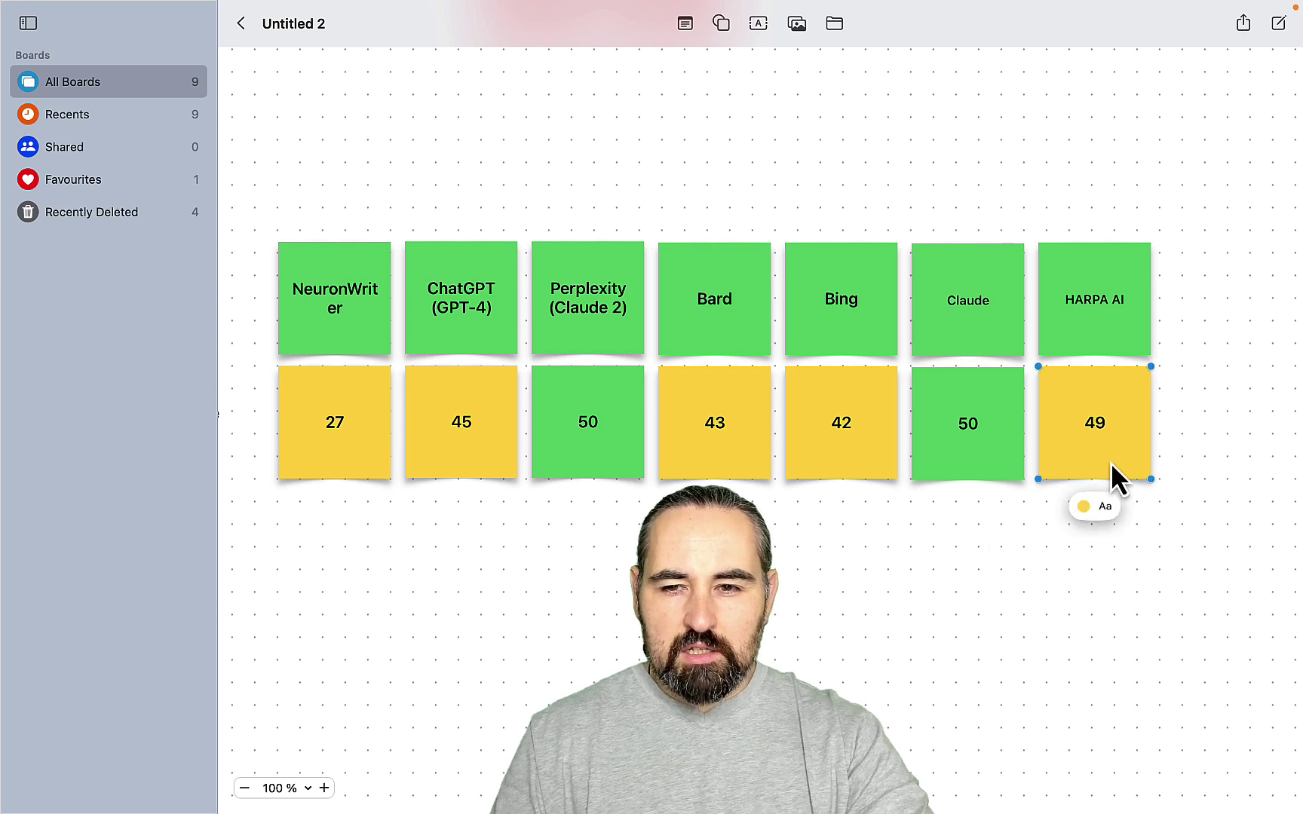
click(1083, 507)
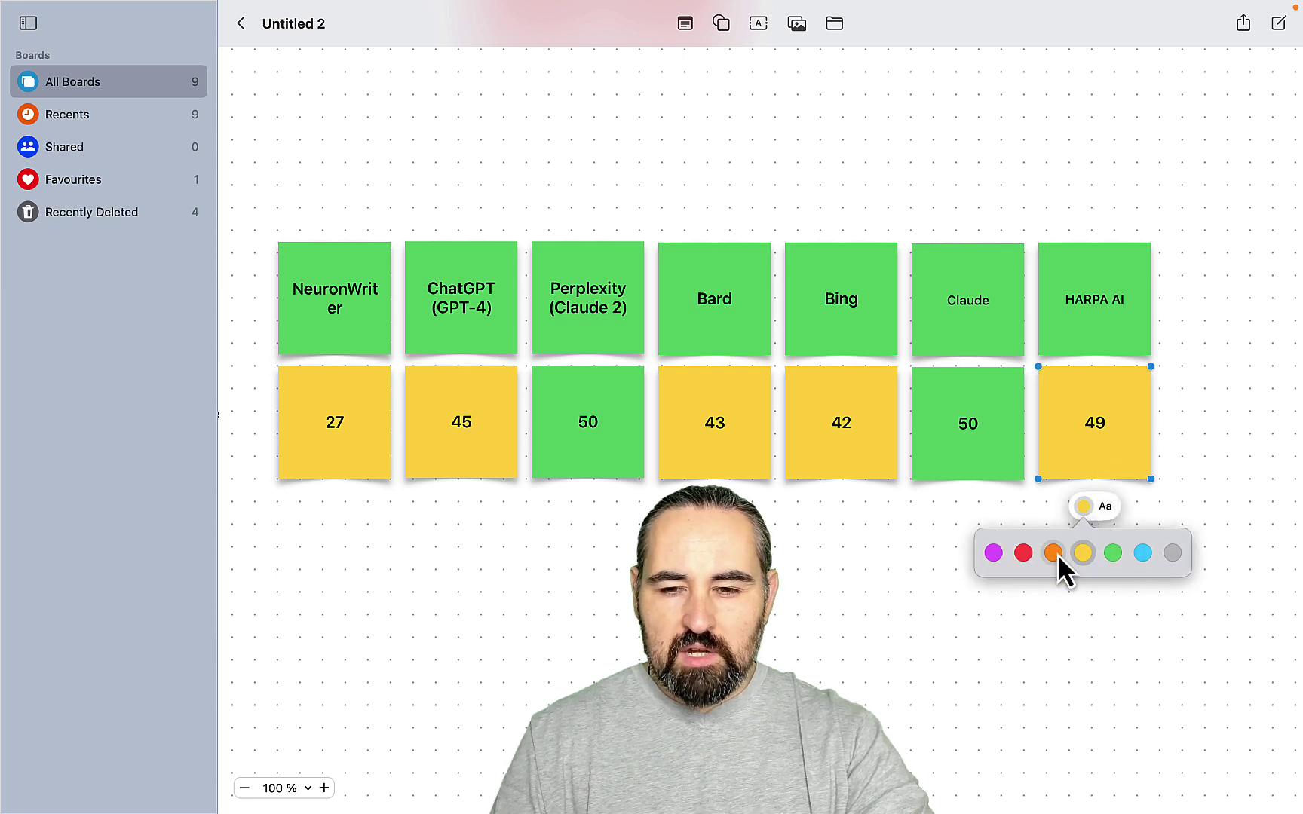
click(993, 553)
click(1183, 439)
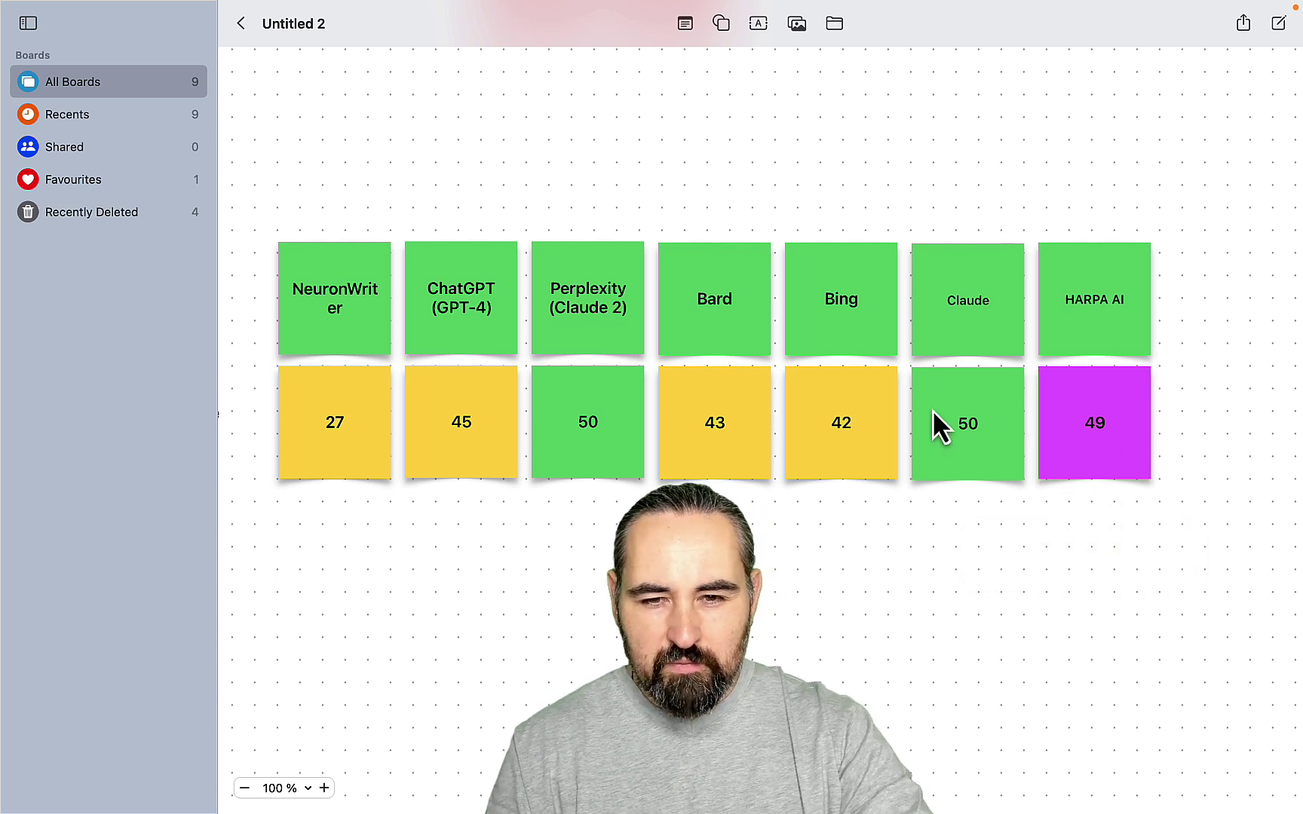
click(857, 458)
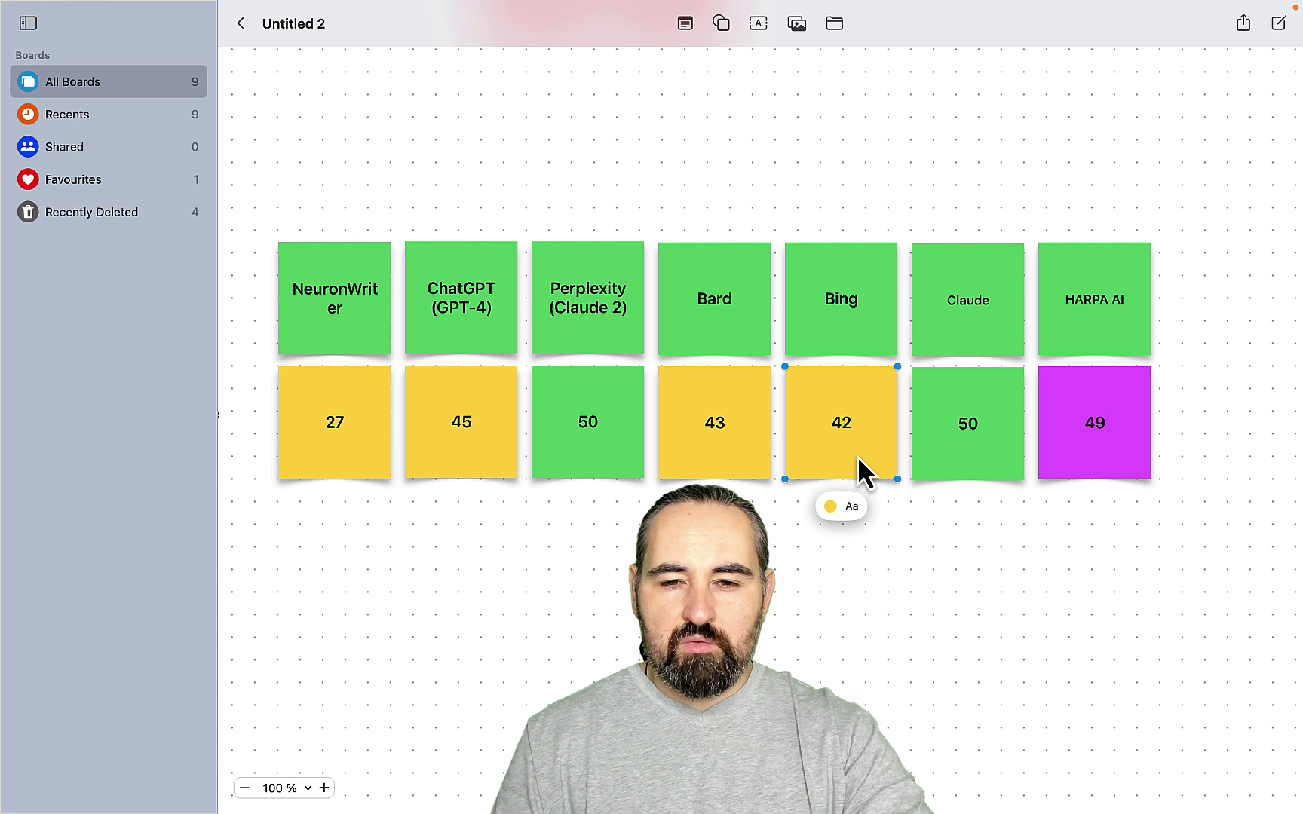
click(717, 465)
click(493, 470)
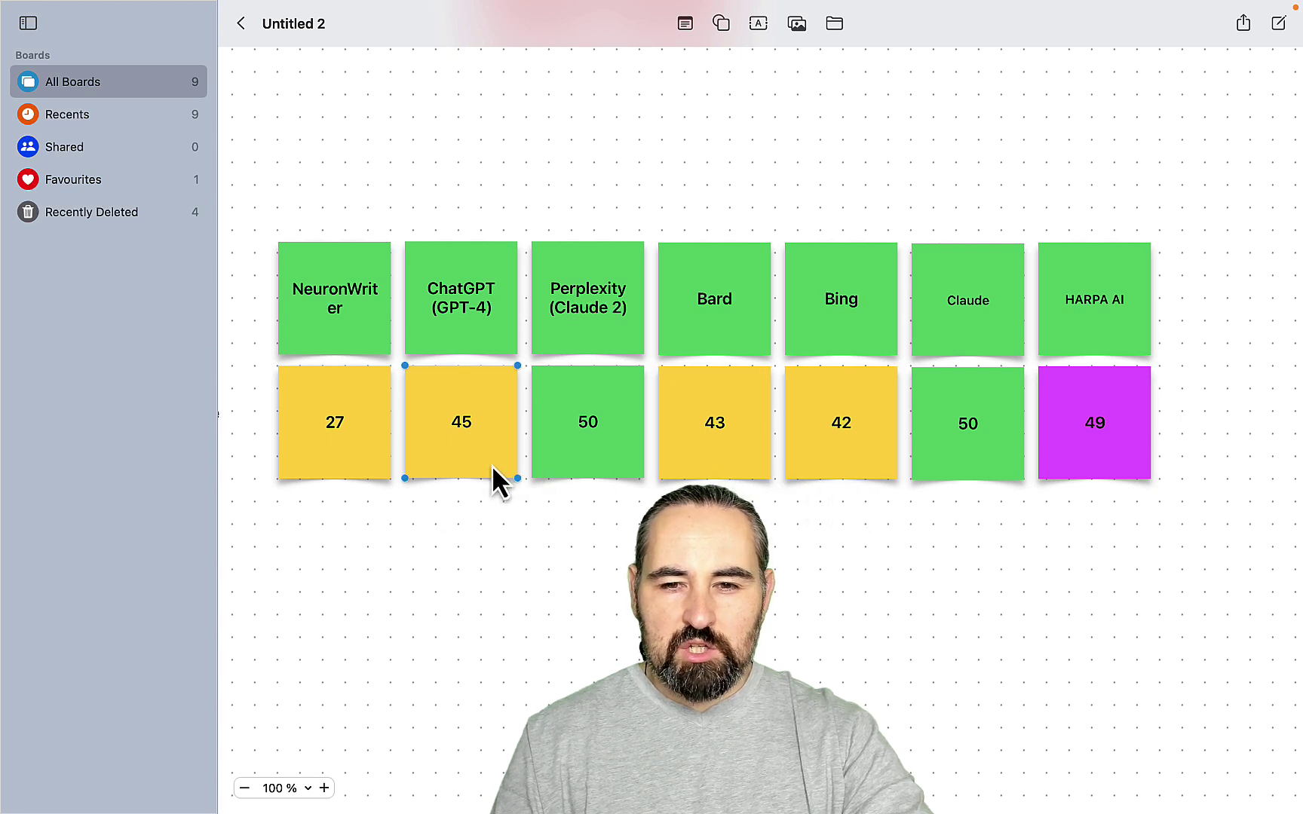